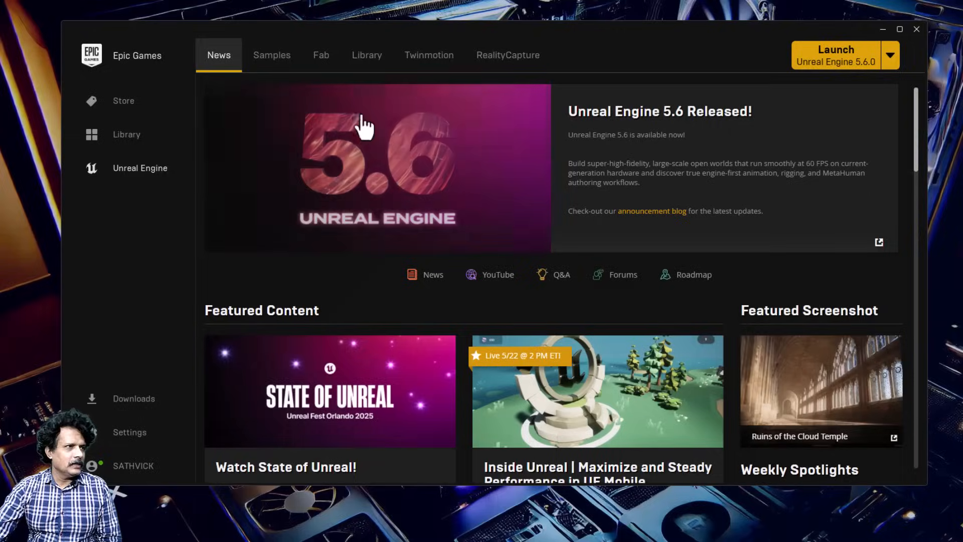
Step: Launch Unreal Engine 5.6.0 from the engine library and choose the Film / Video & Live Events project category
click(368, 58)
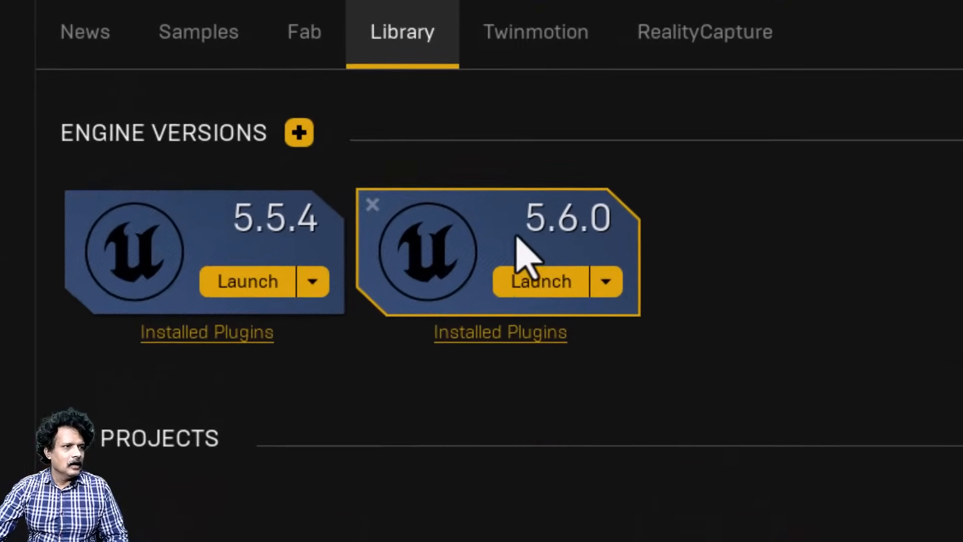
click(585, 307)
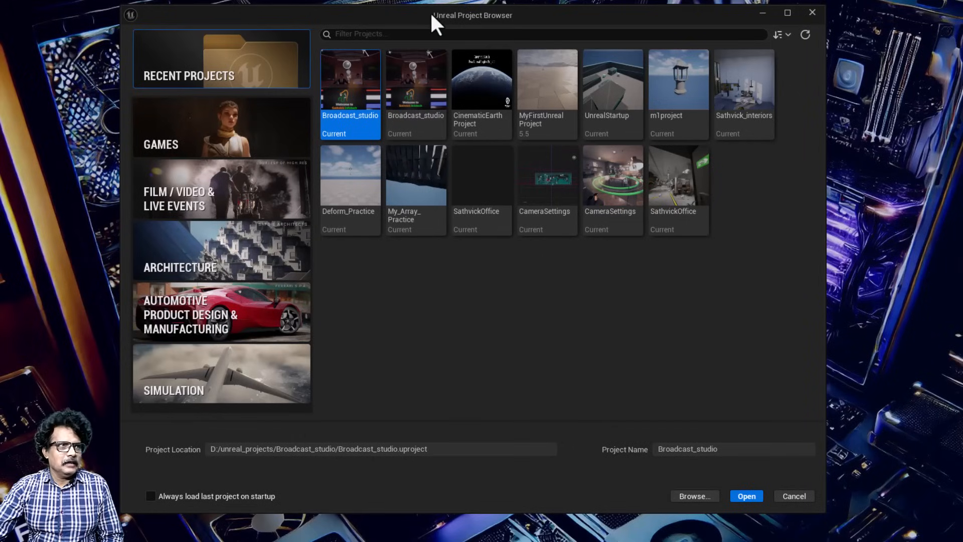
click(187, 196)
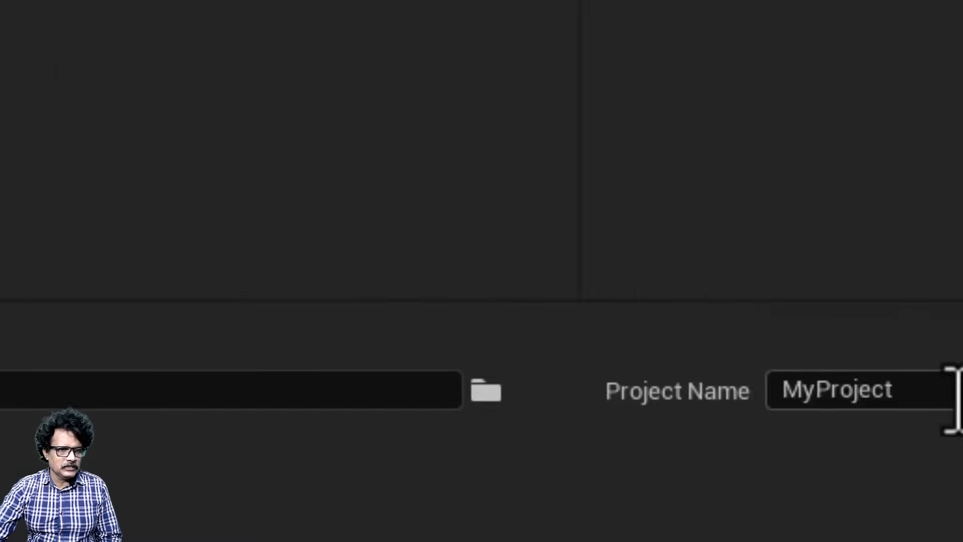
Step: Create the project with the name Polygroup_practice and update its out-of-date project file
click(948, 392)
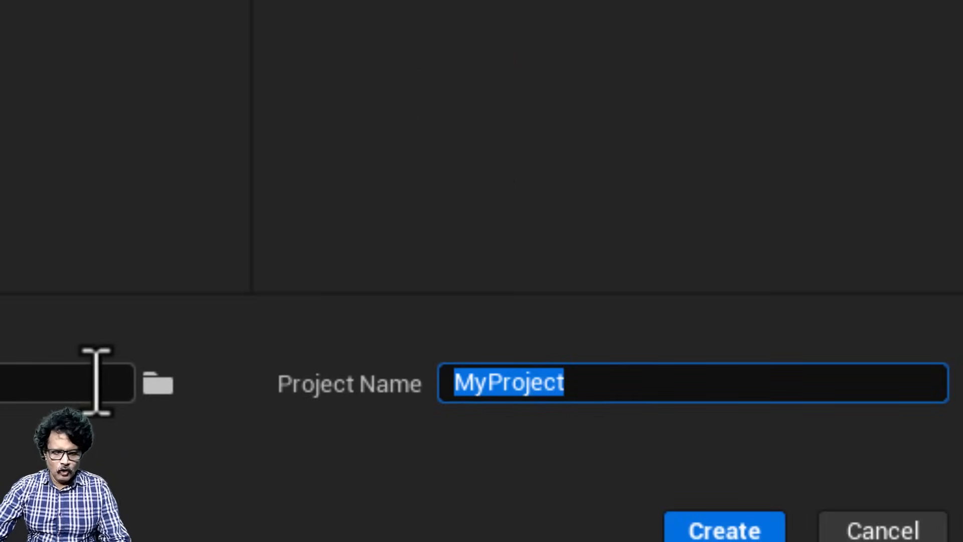
text(Polygroup_)
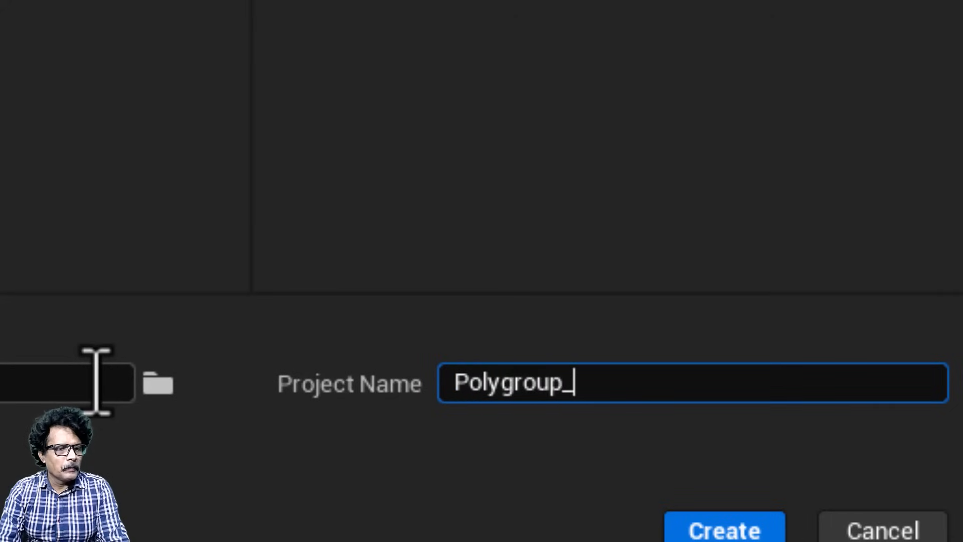
text(practice)
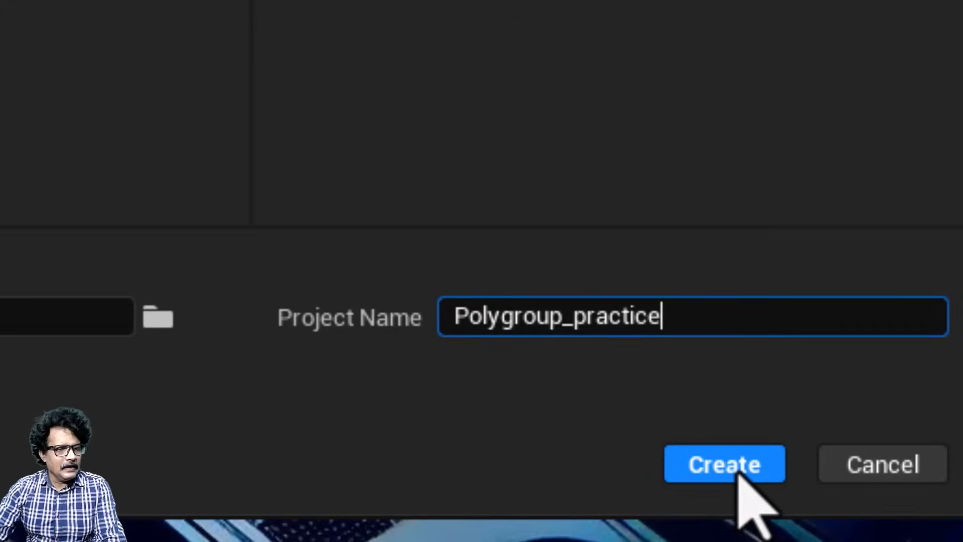
click(738, 472)
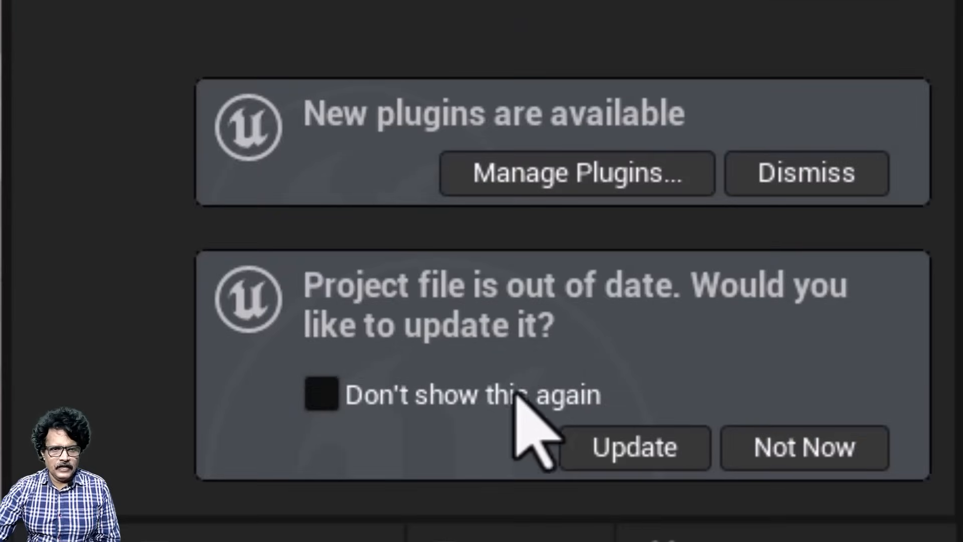
click(615, 442)
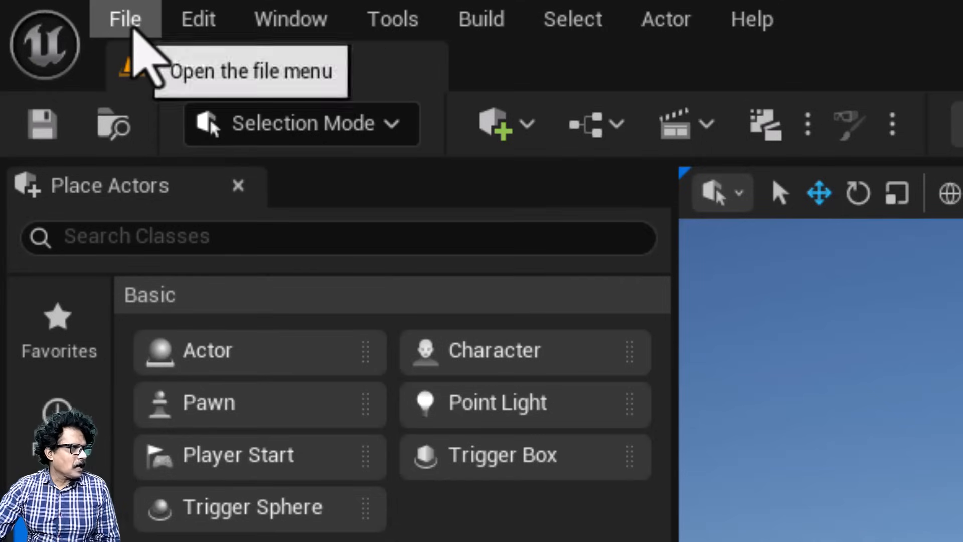
Step: Create a new level from the Empty Level template
click(134, 27)
click(149, 146)
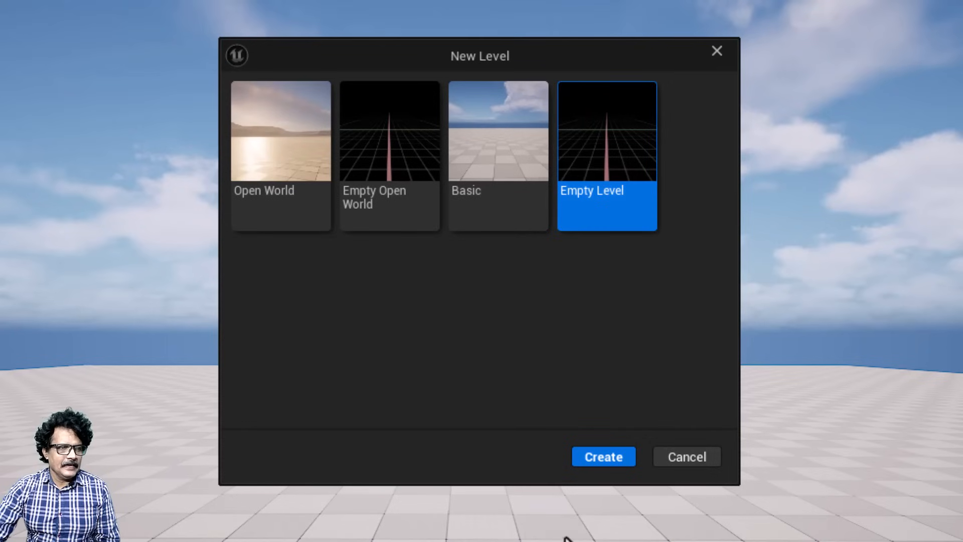
click(583, 454)
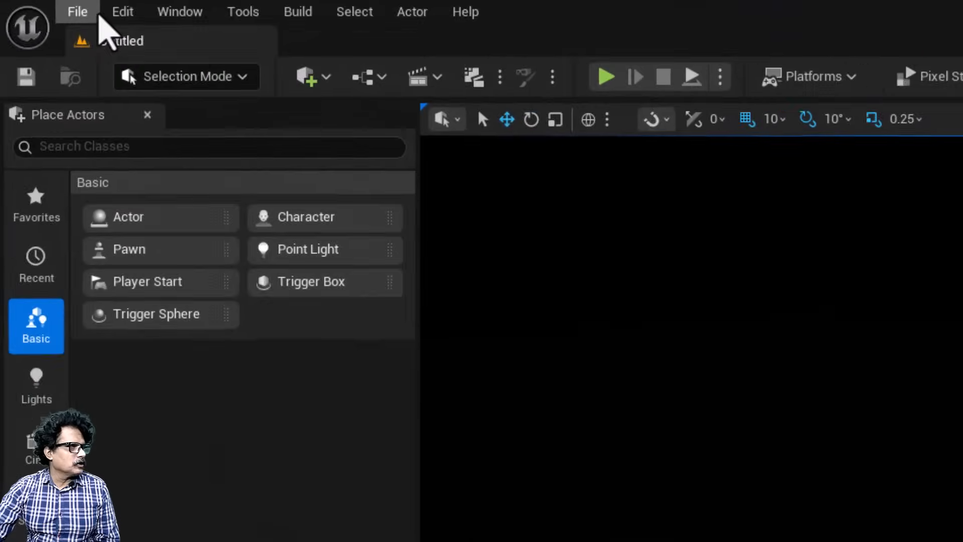
Step: Save the current level in /All/Game under the name Polygroup_practice
click(43, 6)
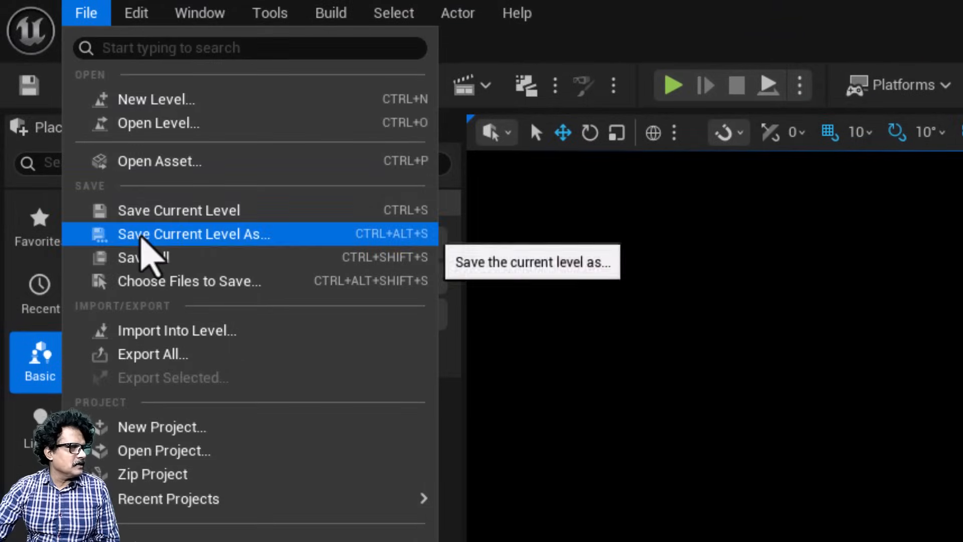
click(151, 234)
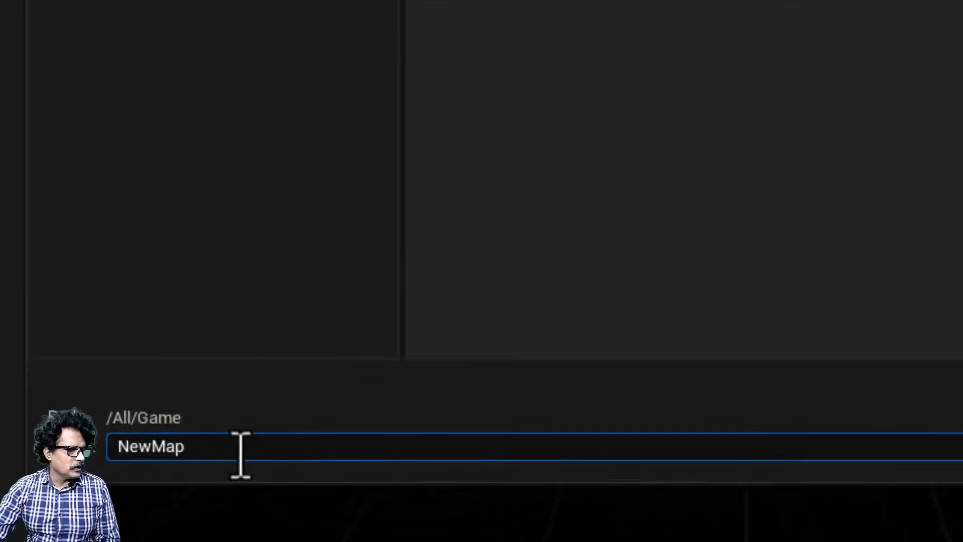
drag(133, 489, 78, 488)
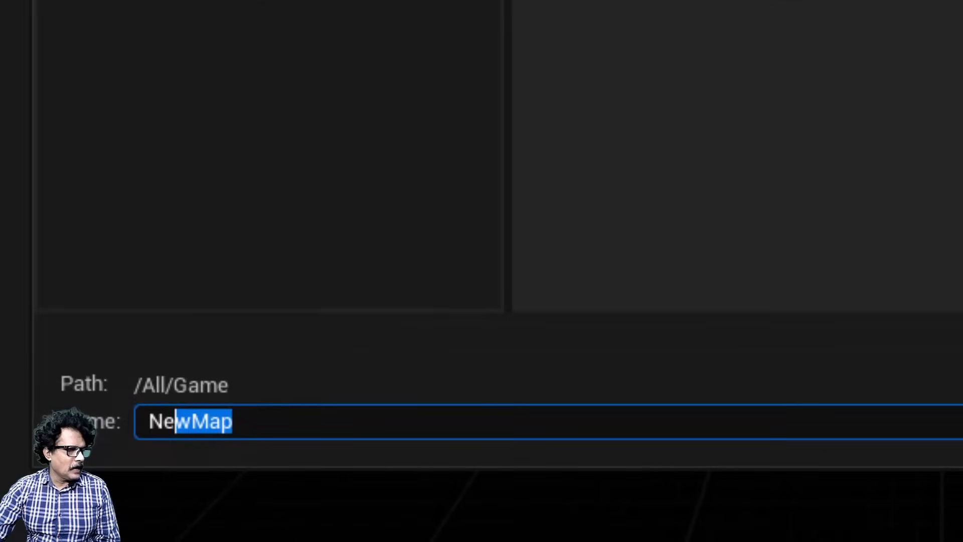
text(Polygrou)
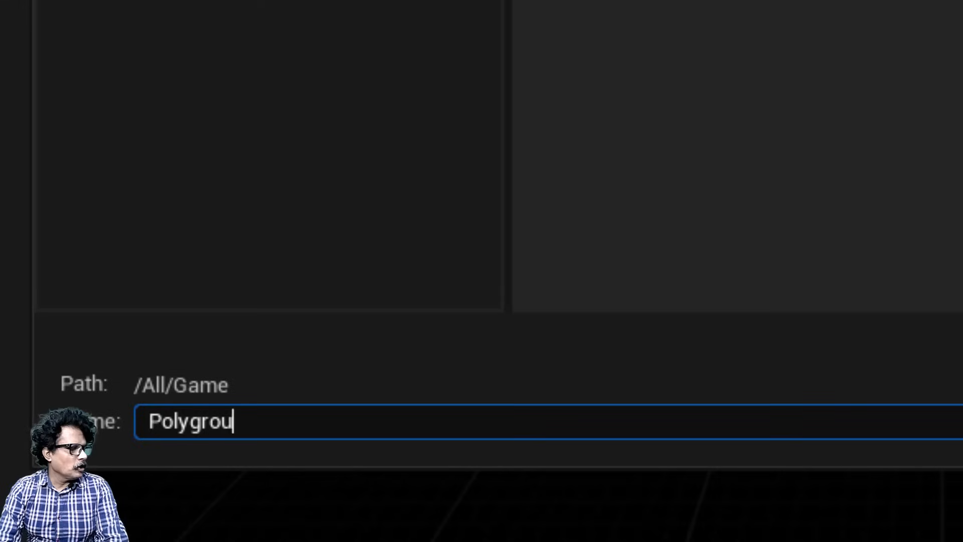
text(p_practic)
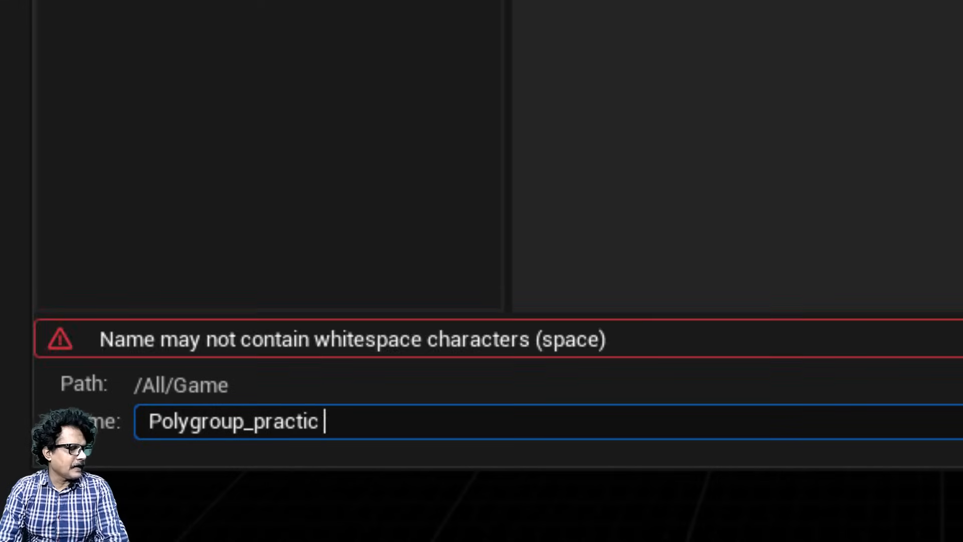
key(BackSpace)
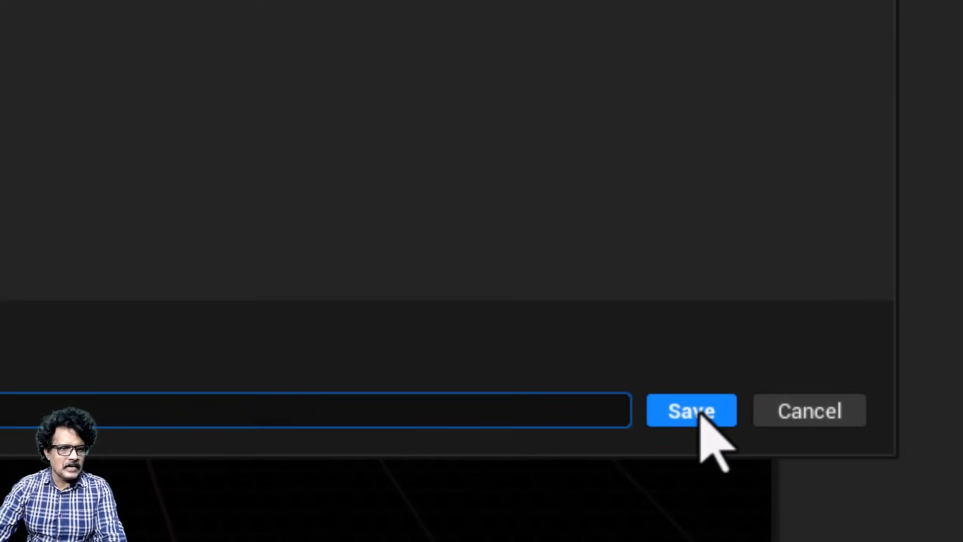
click(701, 409)
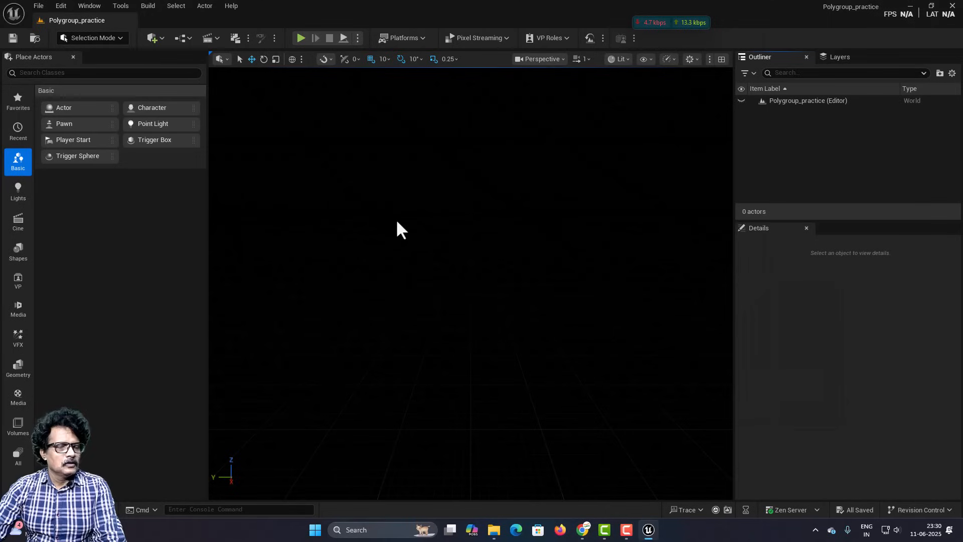
Step: Use the Env. Light Mixer to add a sky light, directional light, sky atmosphere, volumetric cloud and height fog to the level
click(88, 6)
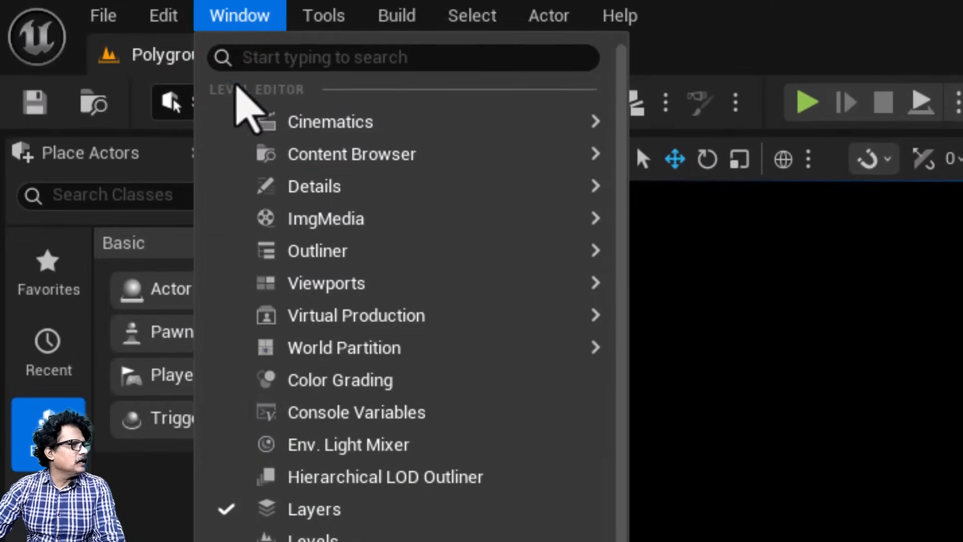
click(337, 446)
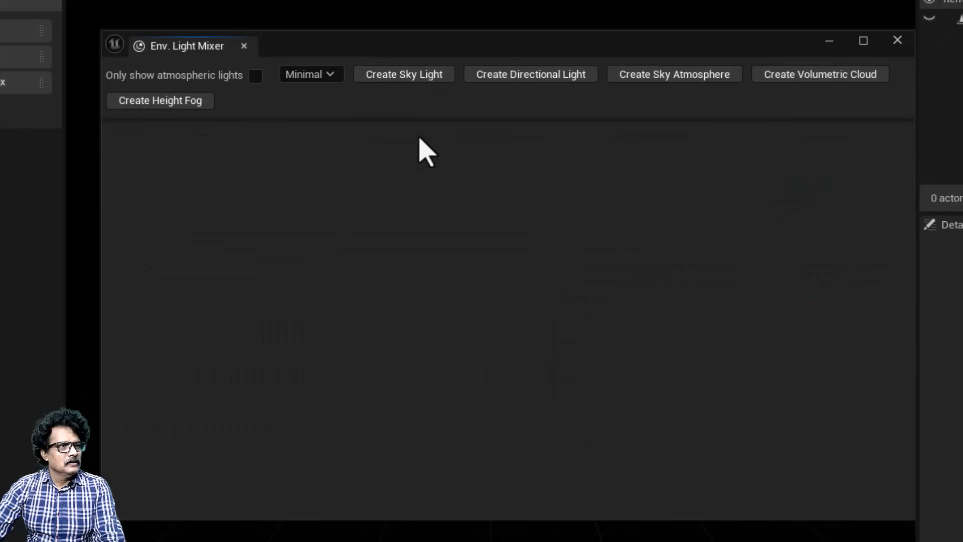
click(401, 76)
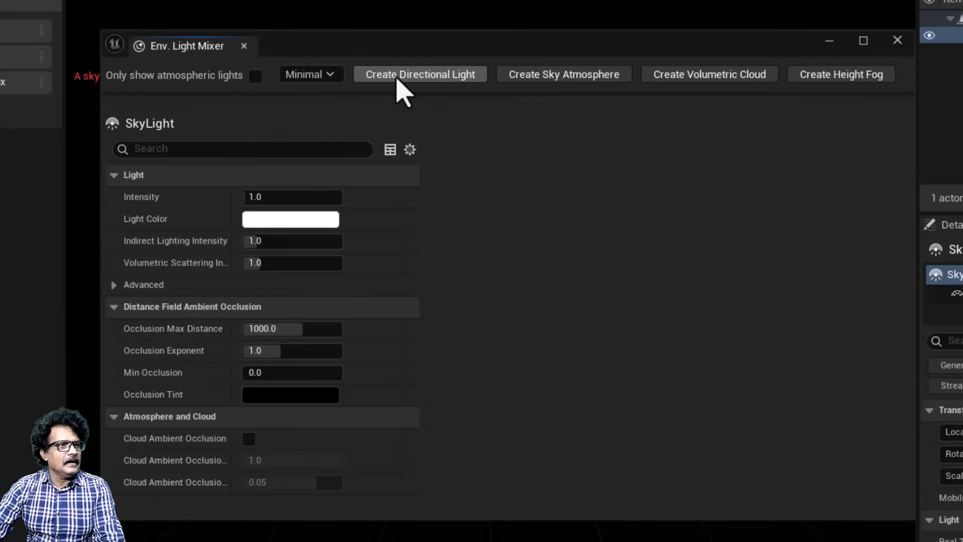
click(402, 76)
click(401, 75)
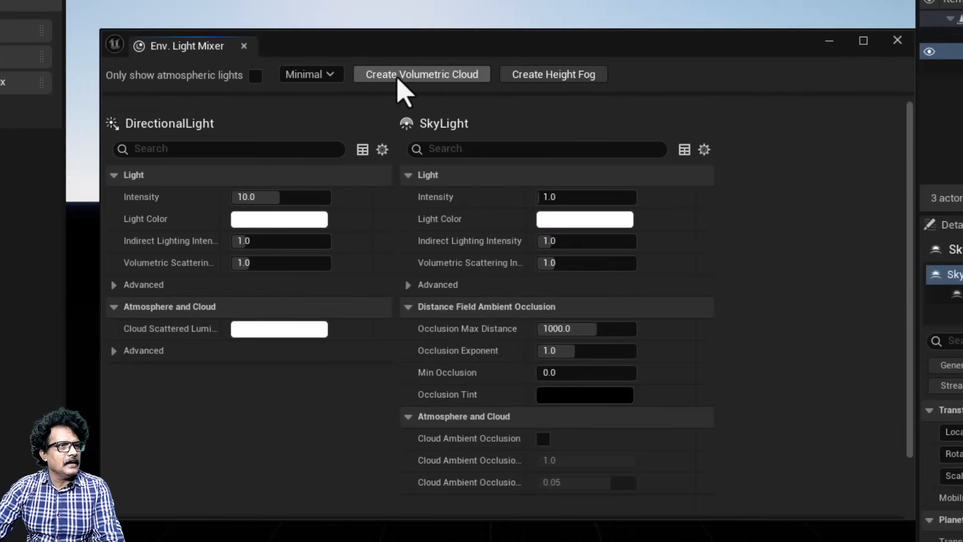
click(401, 75)
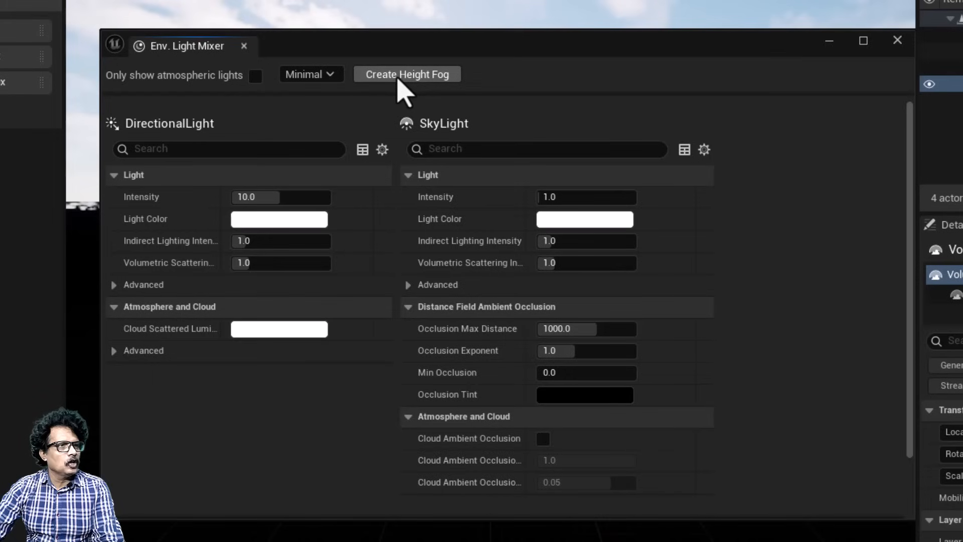
click(402, 76)
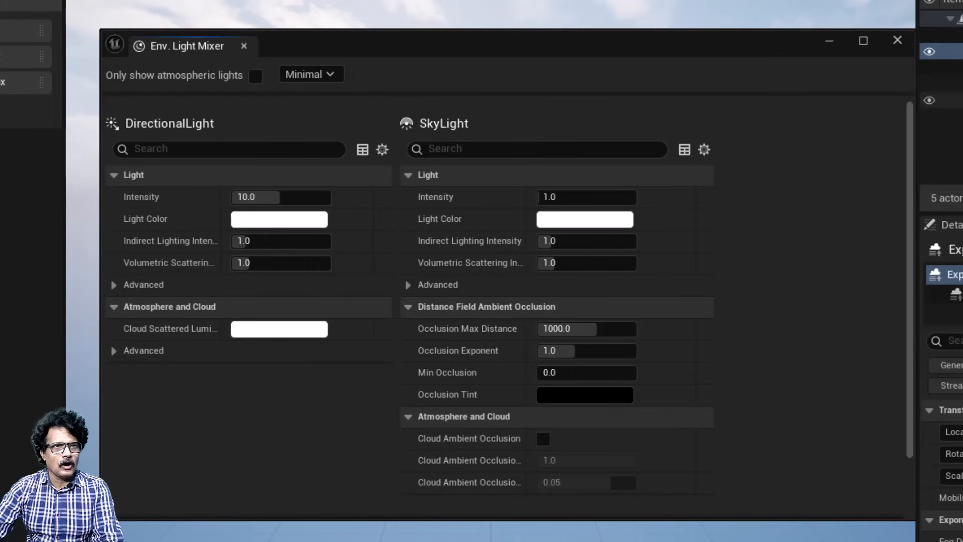
click(897, 40)
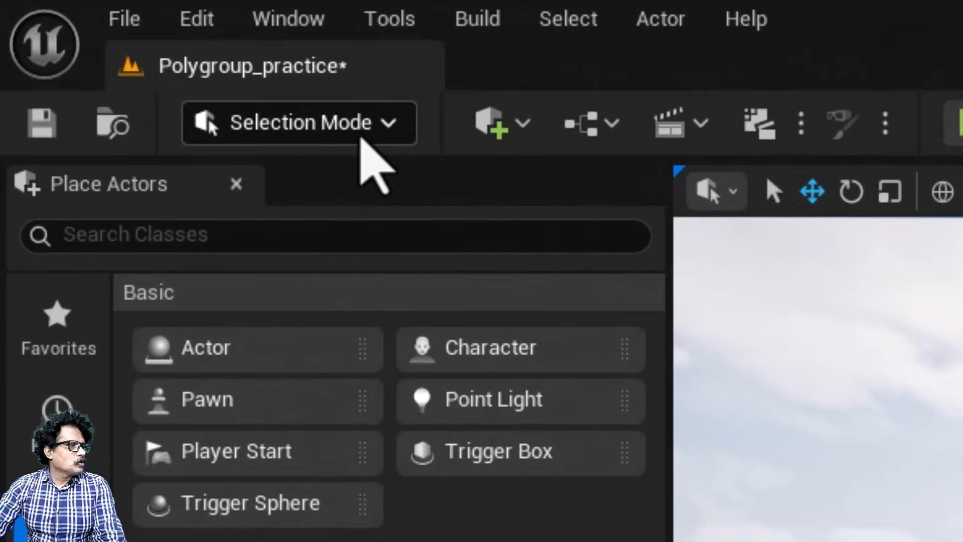
Step: In Modeling mode, create a 100 × 100 × 100 box with Dynamic Mesh output, placed on the ground at about X 630
click(156, 53)
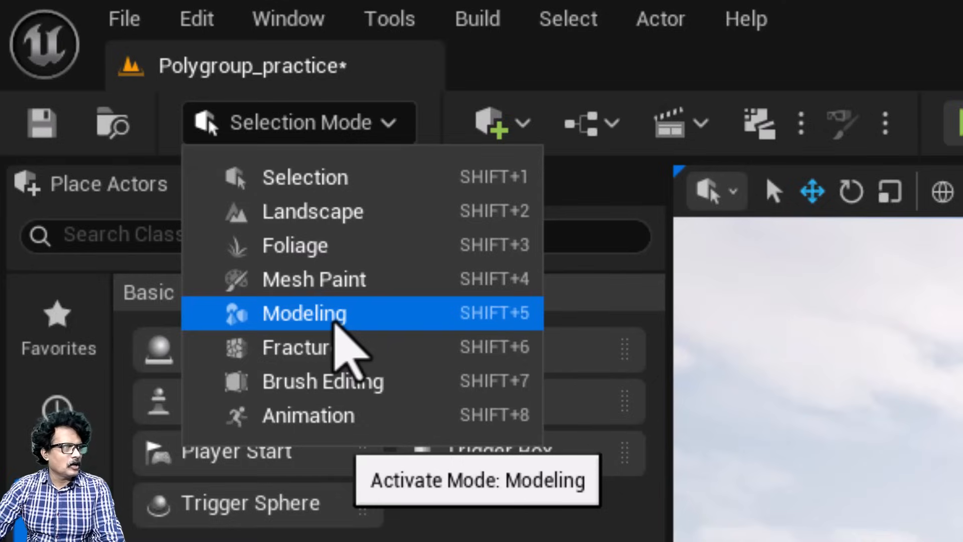
click(335, 322)
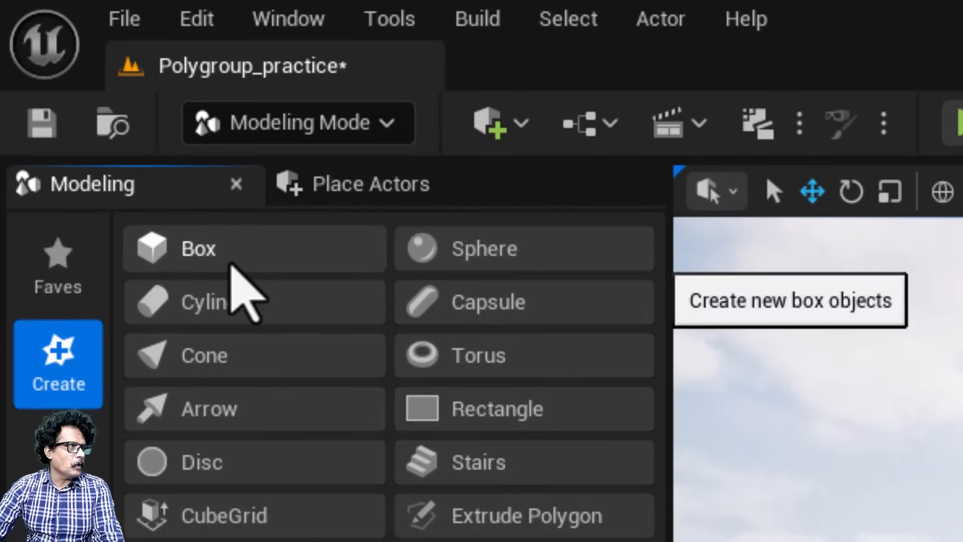
click(231, 265)
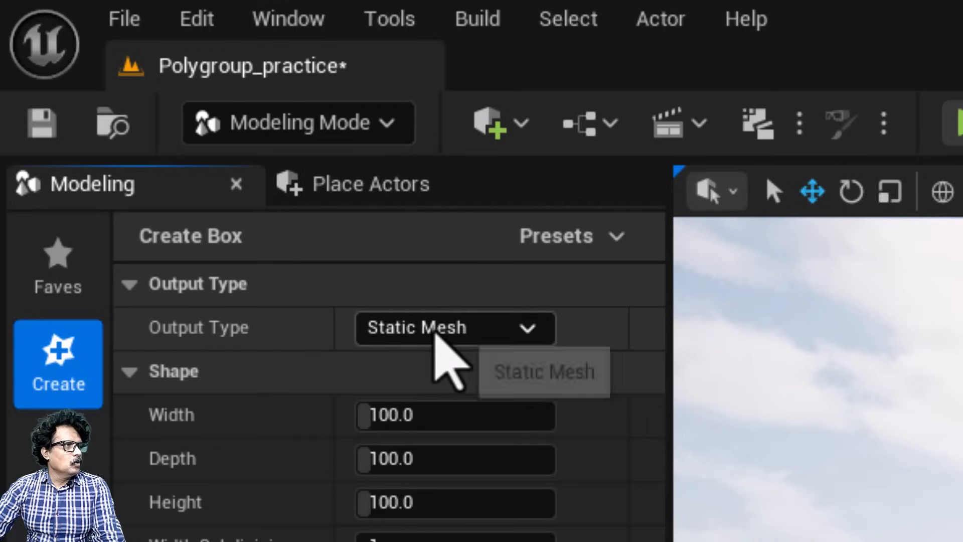
click(432, 329)
click(441, 423)
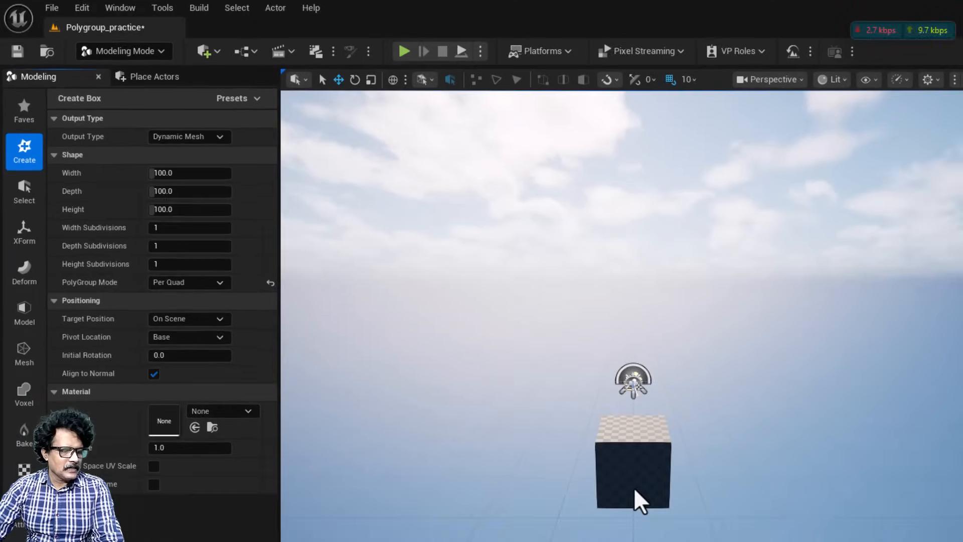
click(635, 488)
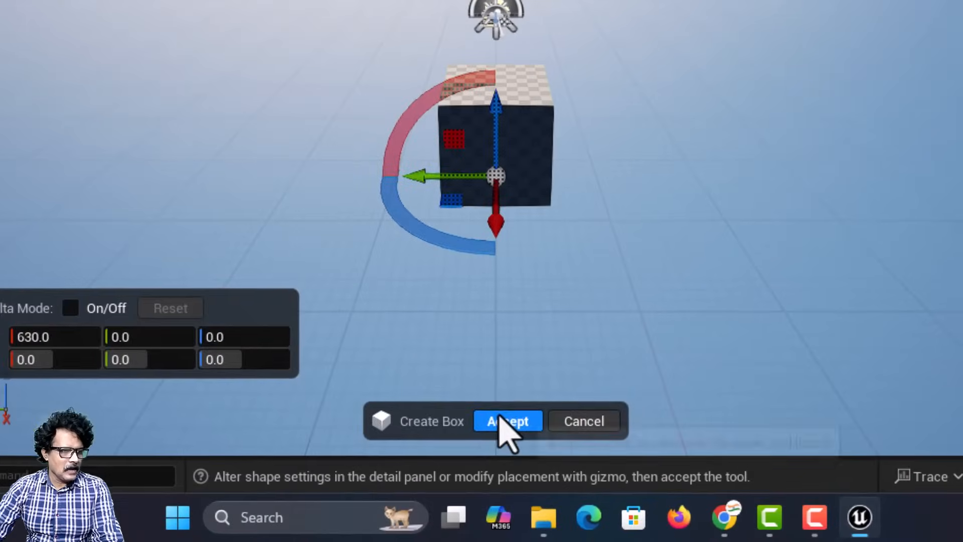
click(501, 424)
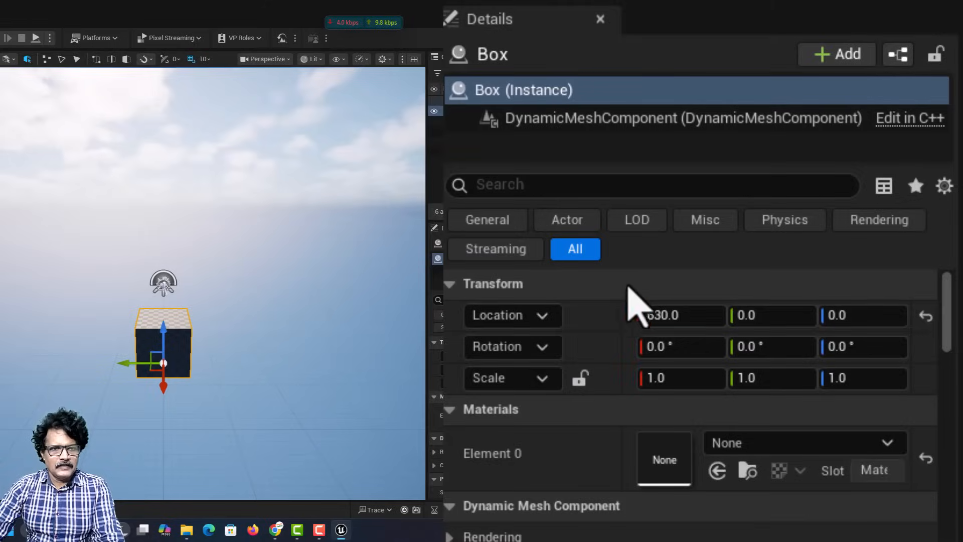
Step: Reset the box's location to 0, 0, 0 and frame it in the viewport
click(925, 316)
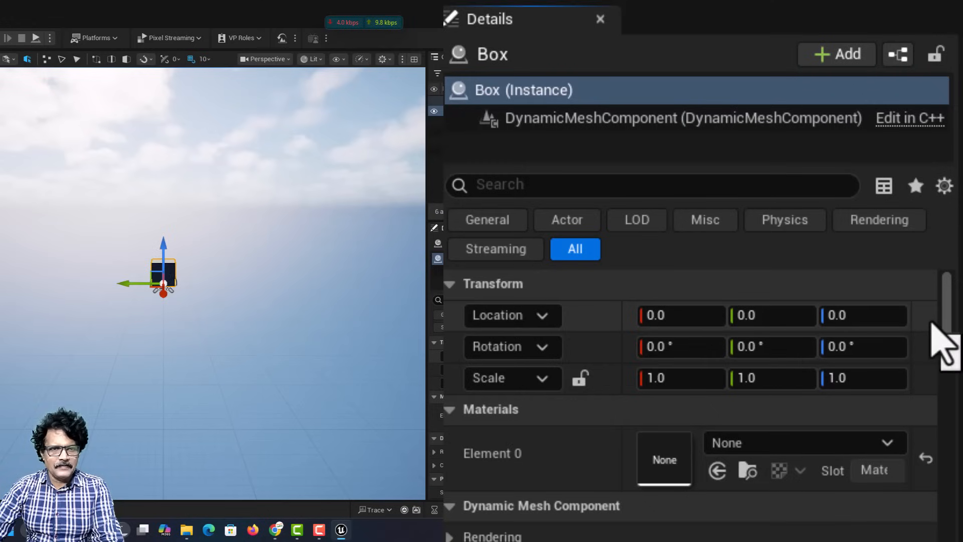
key(f)
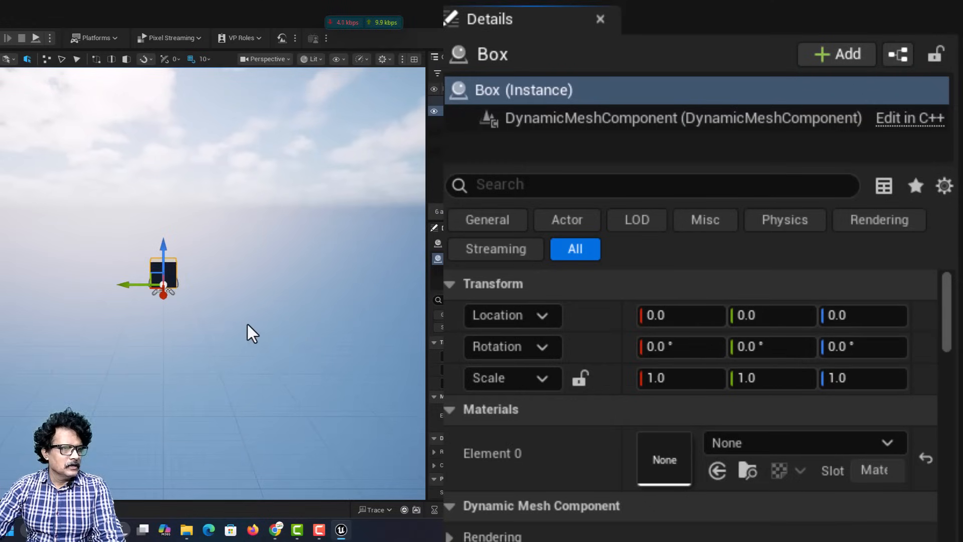
scroll(247, 325, down, 5)
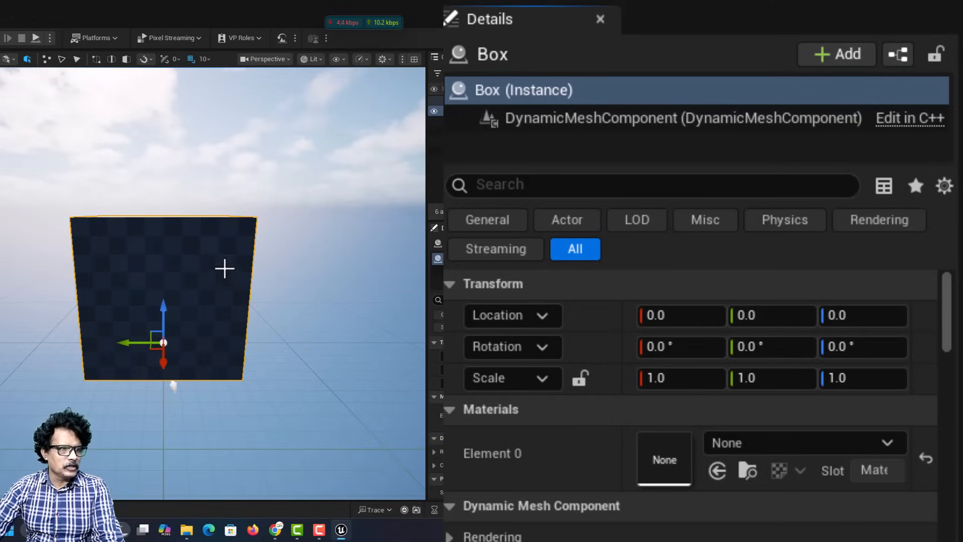
right_drag(224, 268, 221, 301)
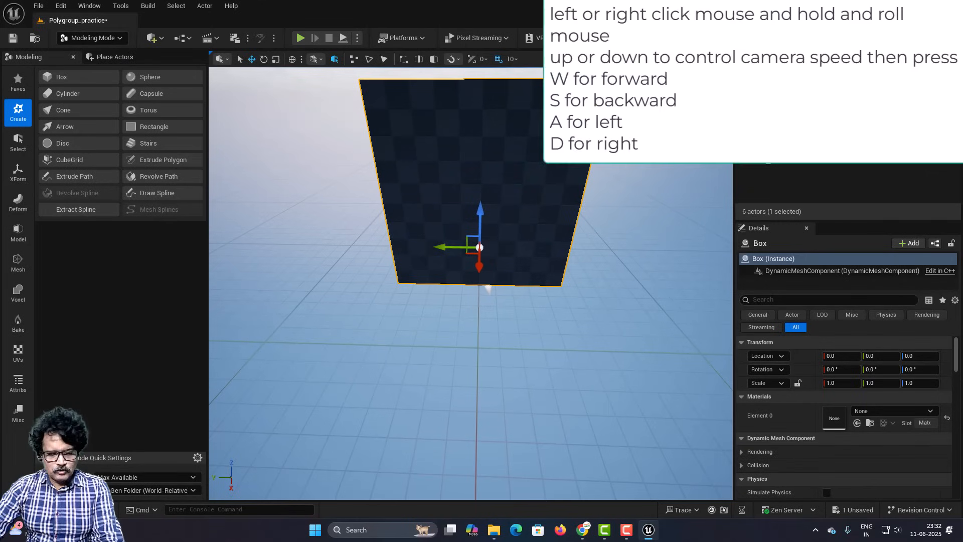
key(s)
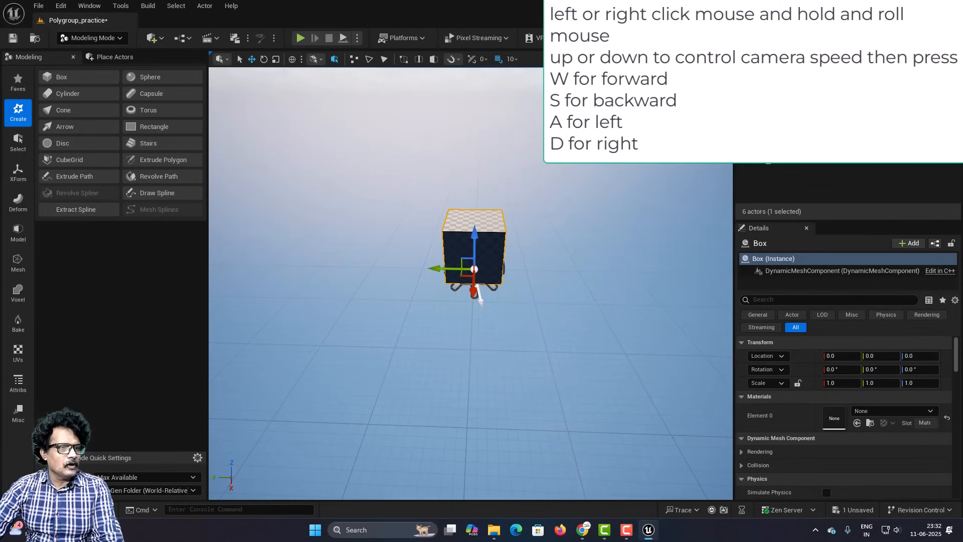
Step: Start PolyGroup Edit on the box and restrict its selection filter to vertices by disabling faces and edges
key(a)
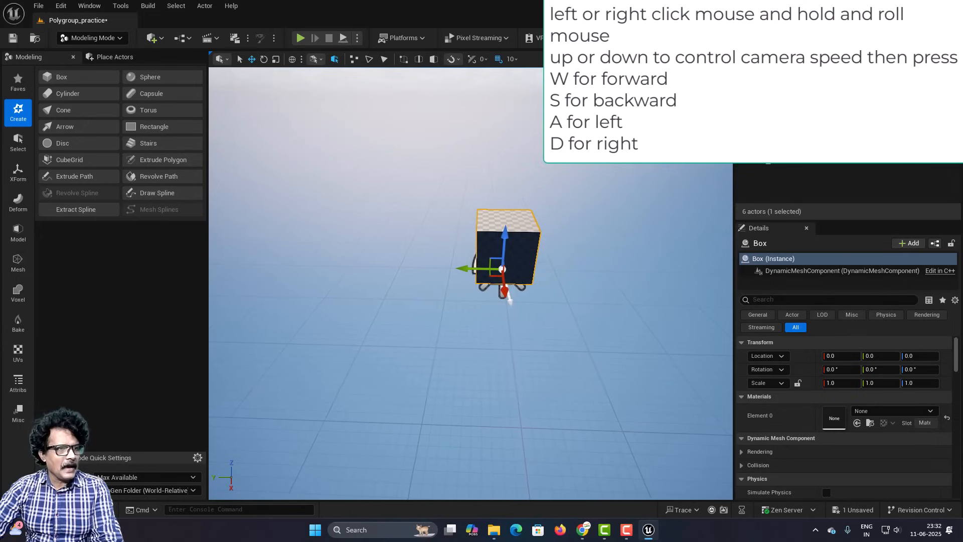
key(w)
key(w)
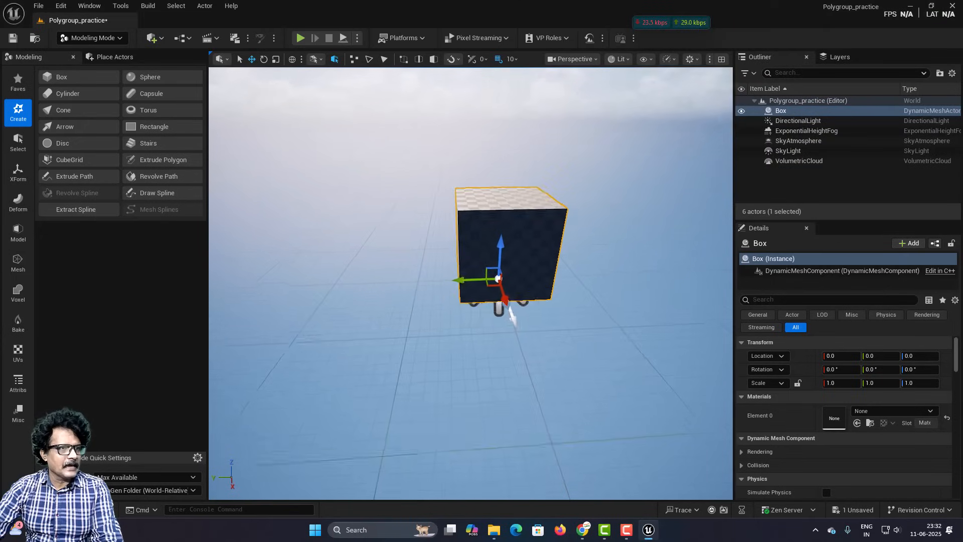
key(d)
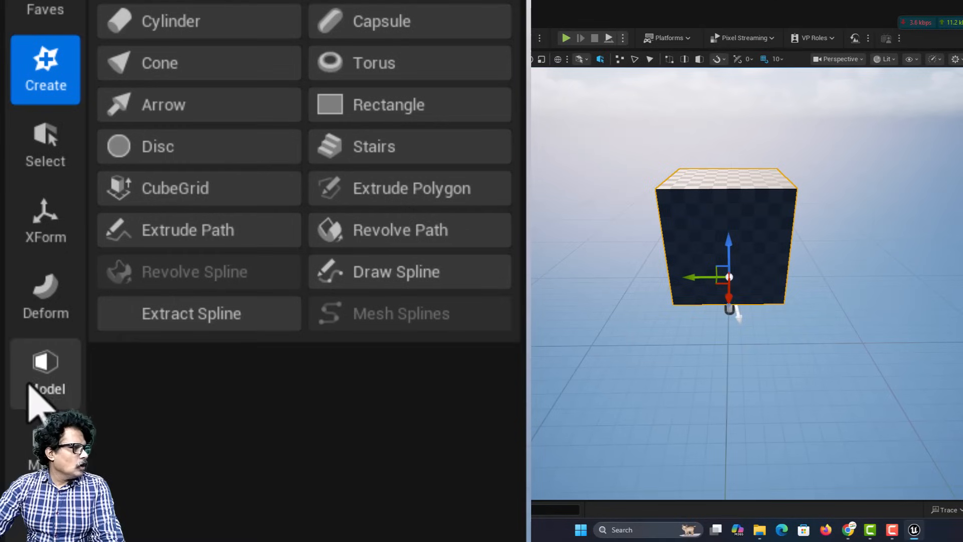
click(32, 391)
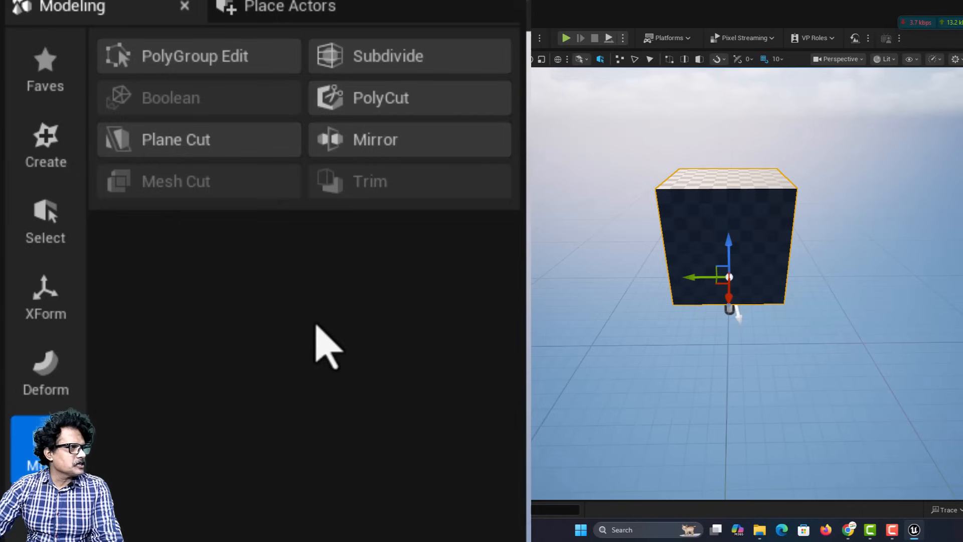
click(200, 56)
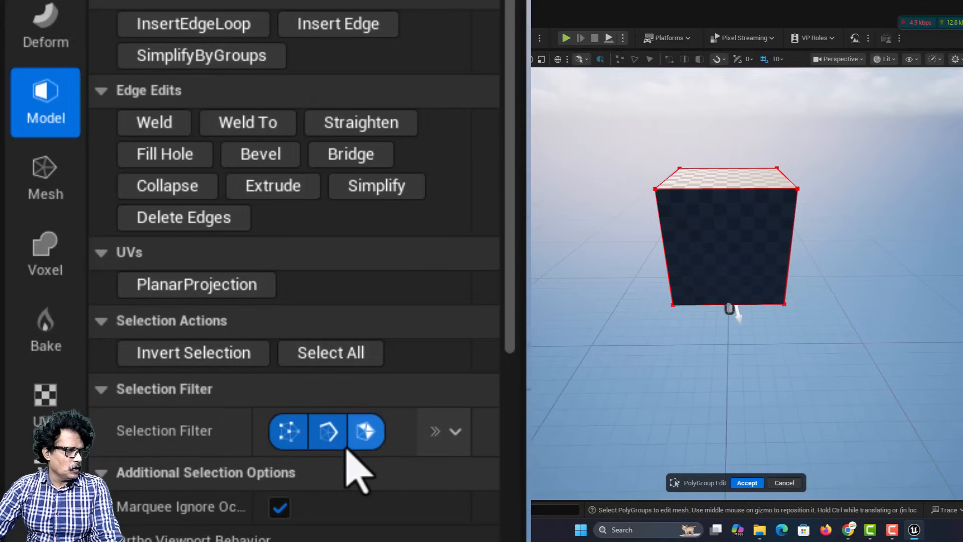
click(365, 432)
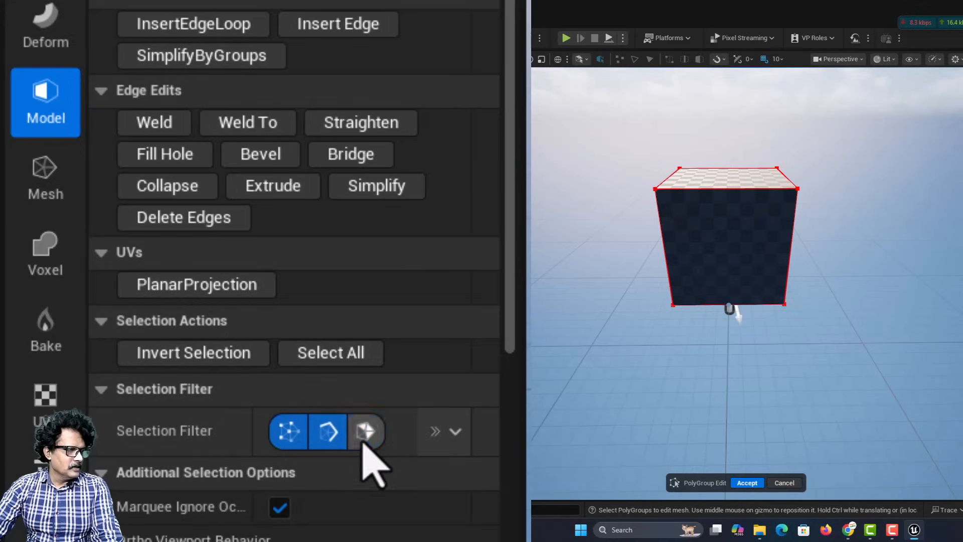
click(327, 432)
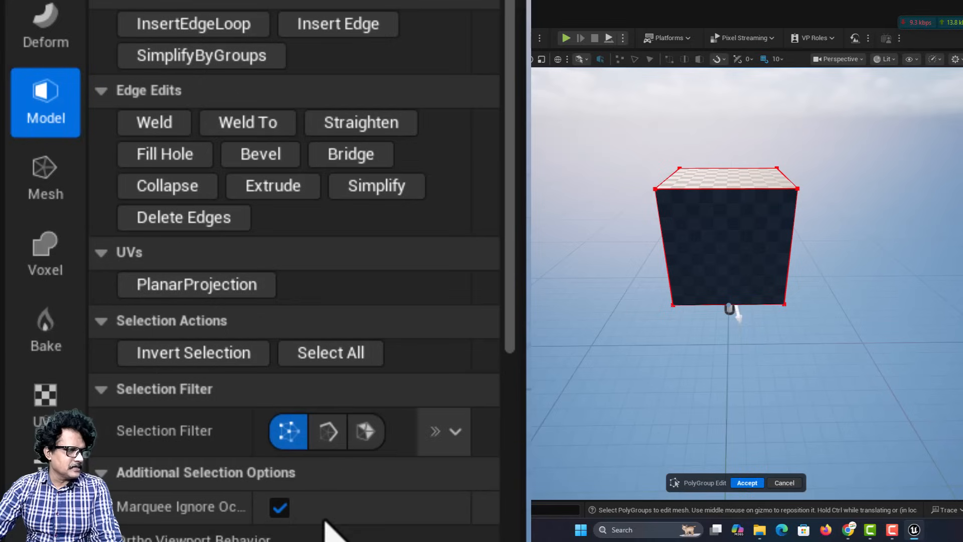
Step: Try reshaping the box by raising one upper front corner vertex, and discard the PolyGroup edit
click(654, 191)
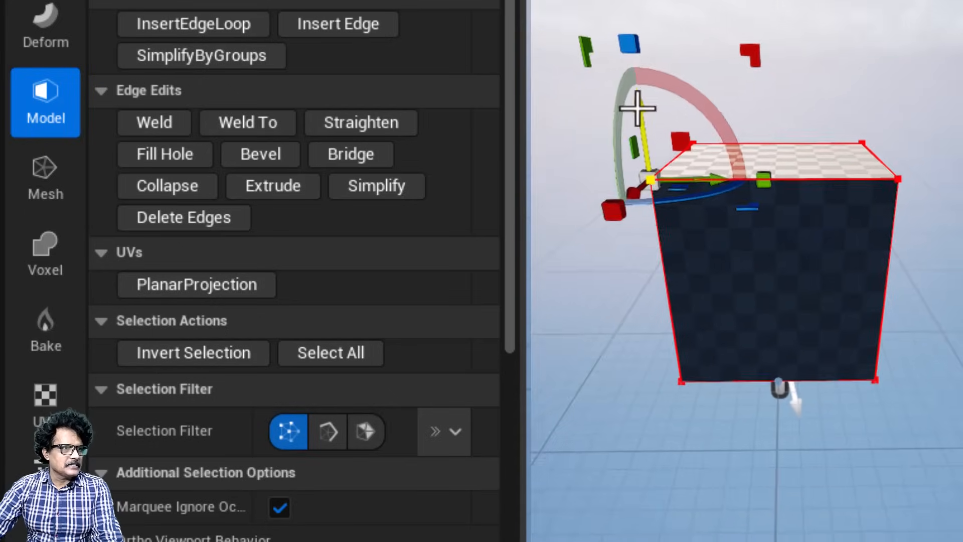
drag(556, 98, 529, 14)
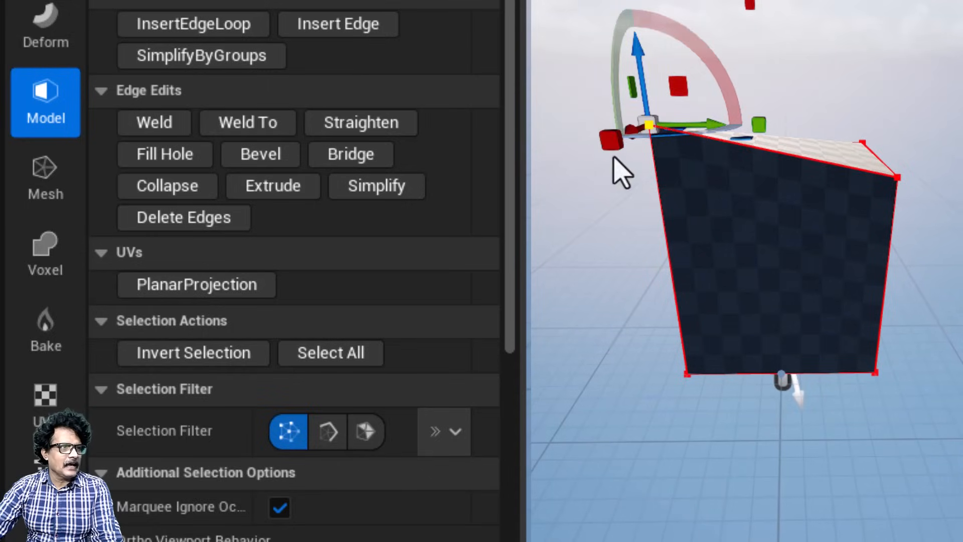
drag(612, 140, 566, 231)
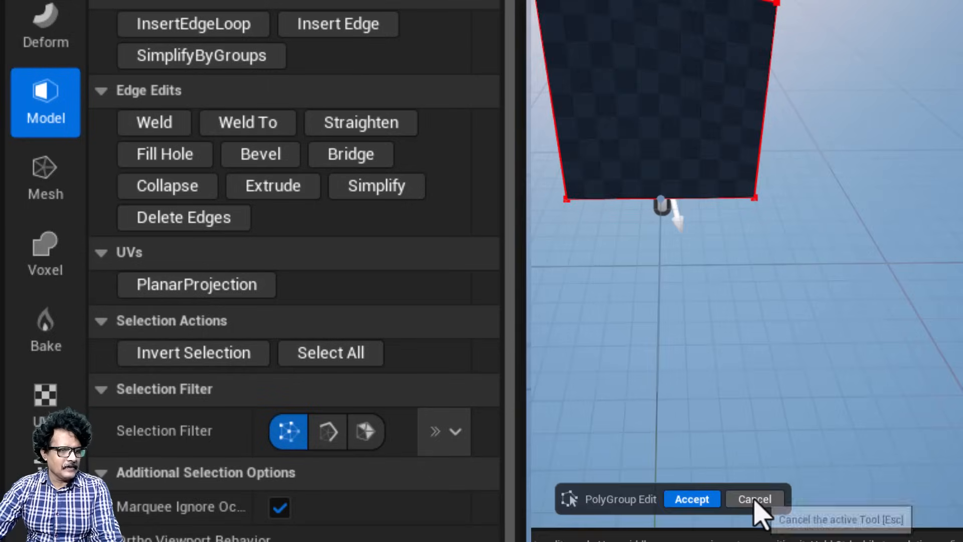
click(754, 501)
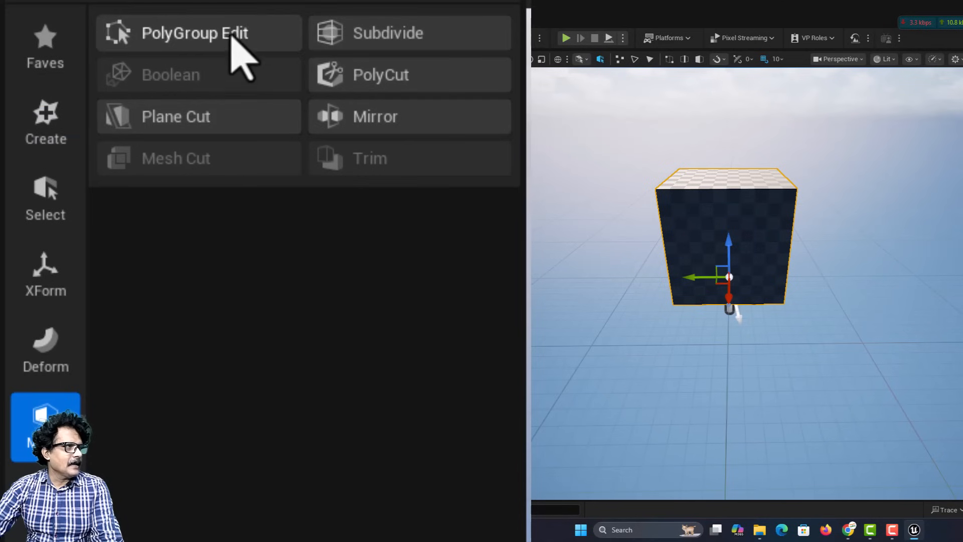
Step: Restart PolyGroup Edit on the box and enable edges and faces alongside vertices in the selection filter
click(231, 32)
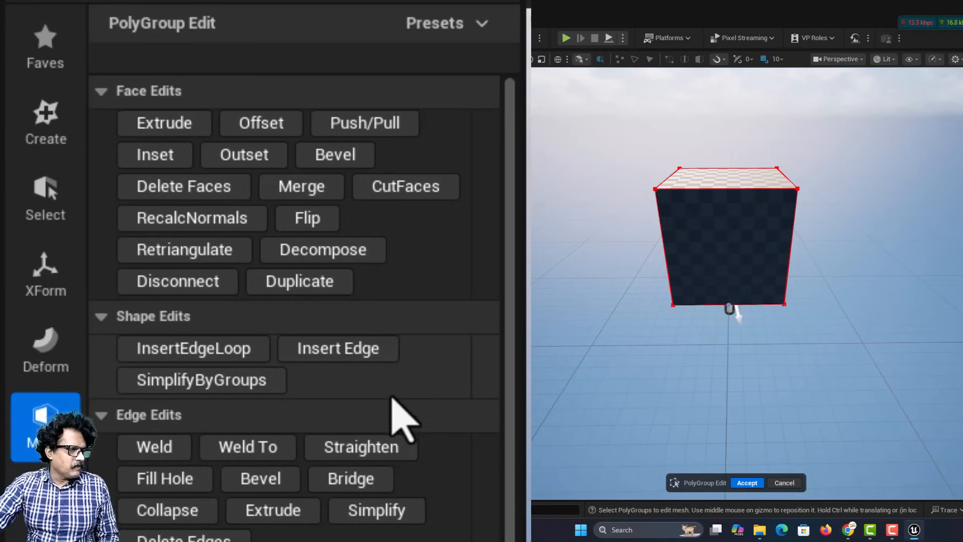
scroll(362, 427, down, 5)
click(328, 436)
click(355, 444)
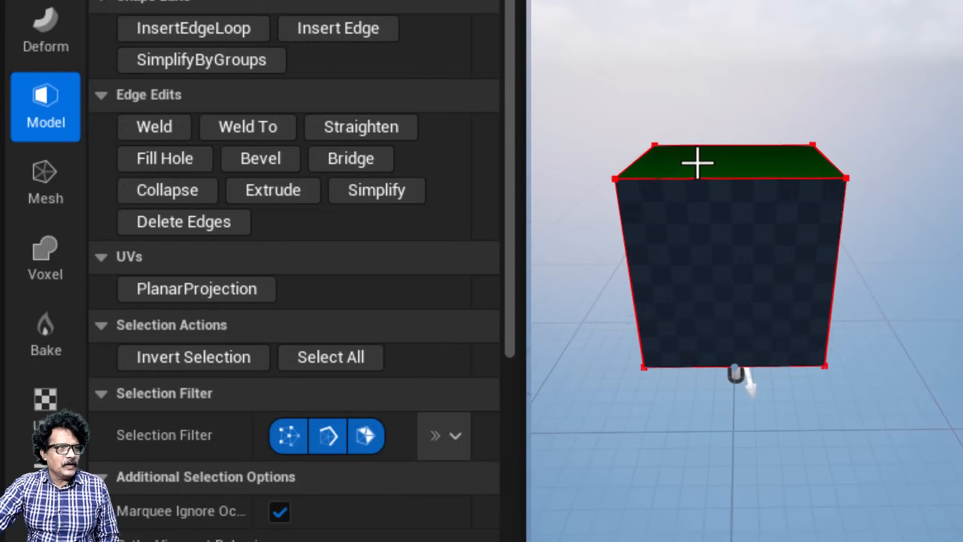
Step: Extrude the box's top face using the Fixed distance mode with a distance of 25
click(706, 179)
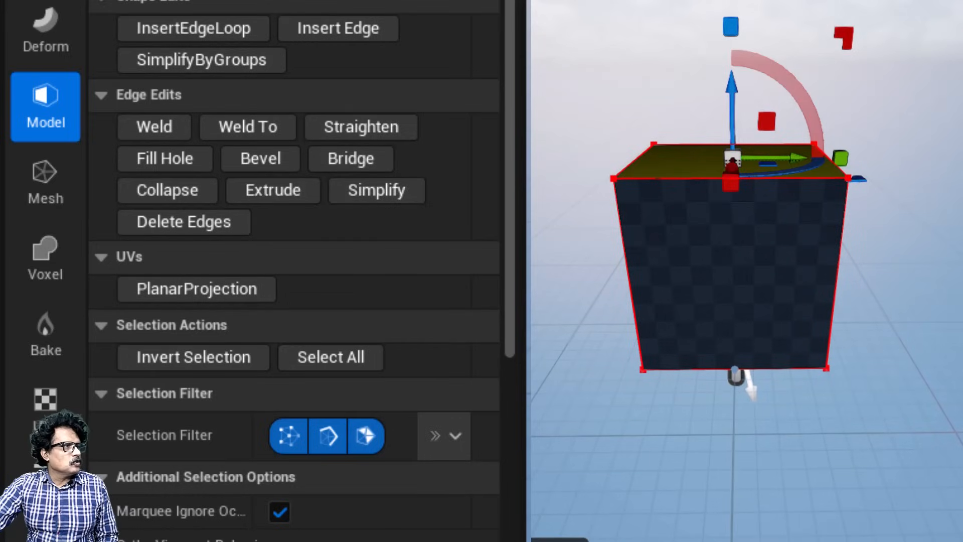
scroll(173, 33, up, 5)
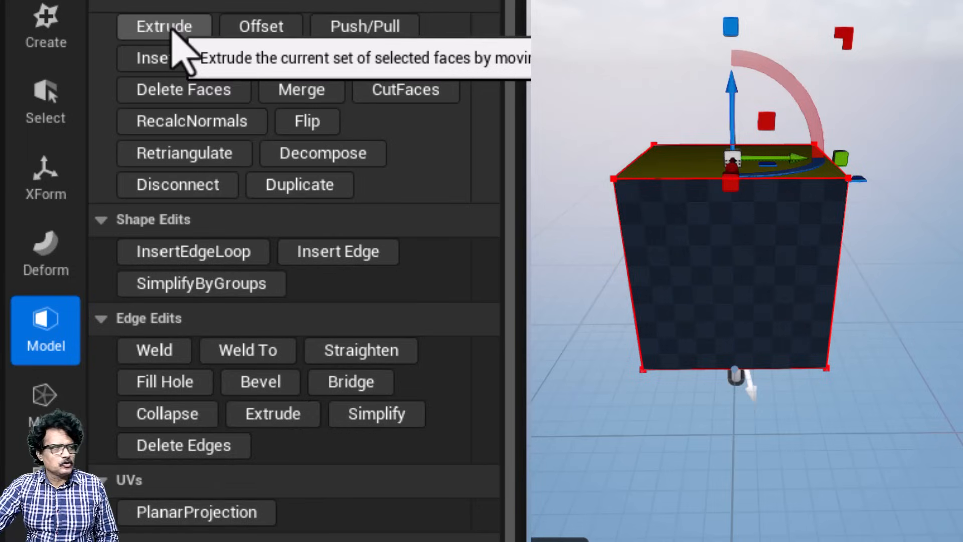
click(173, 33)
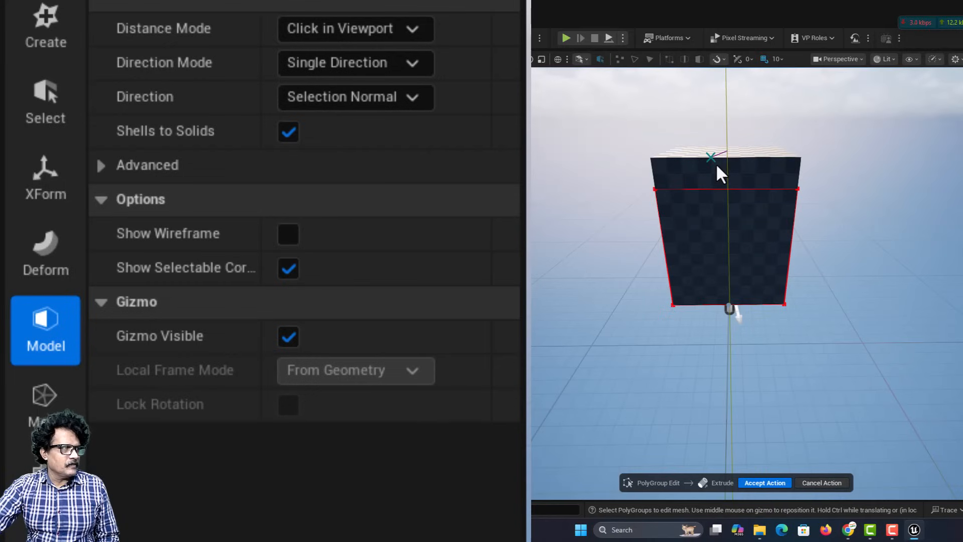
click(348, 31)
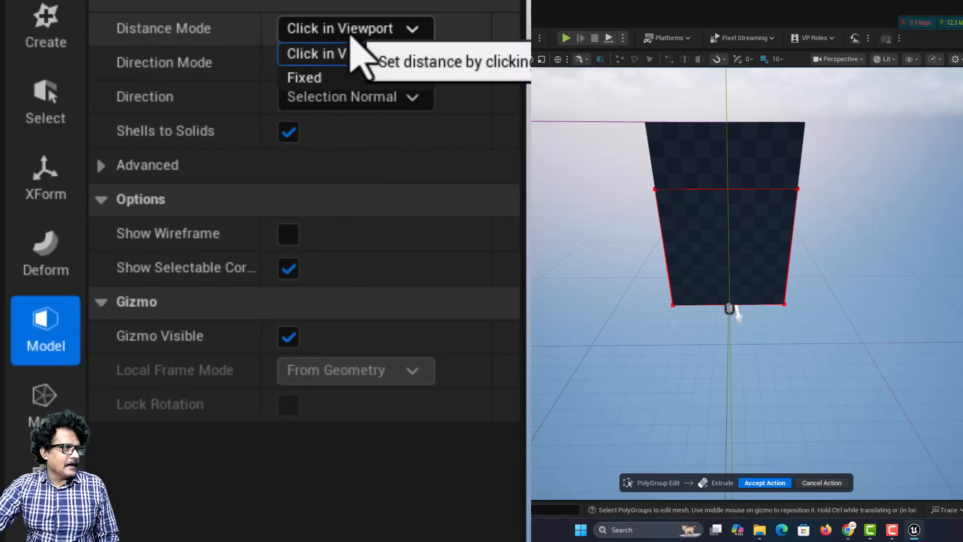
click(332, 78)
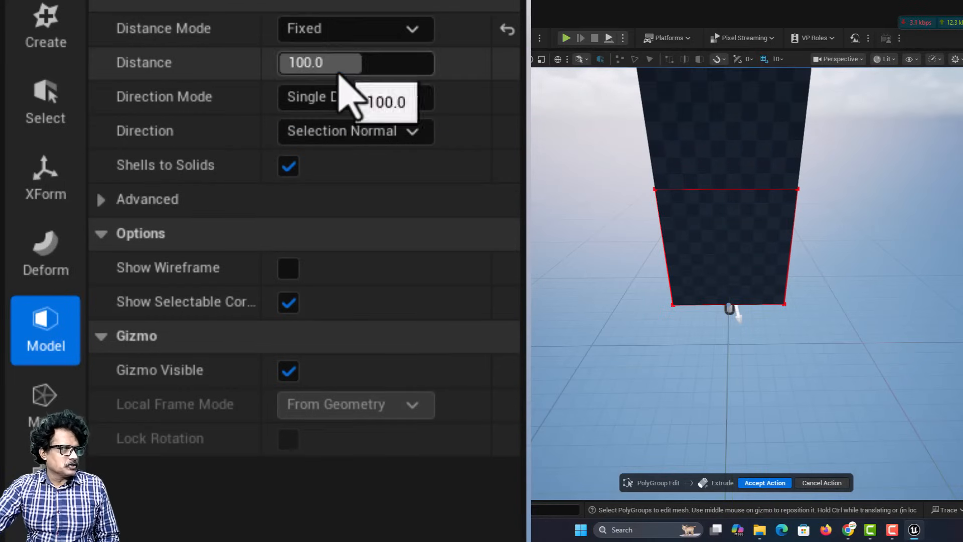
click(313, 63)
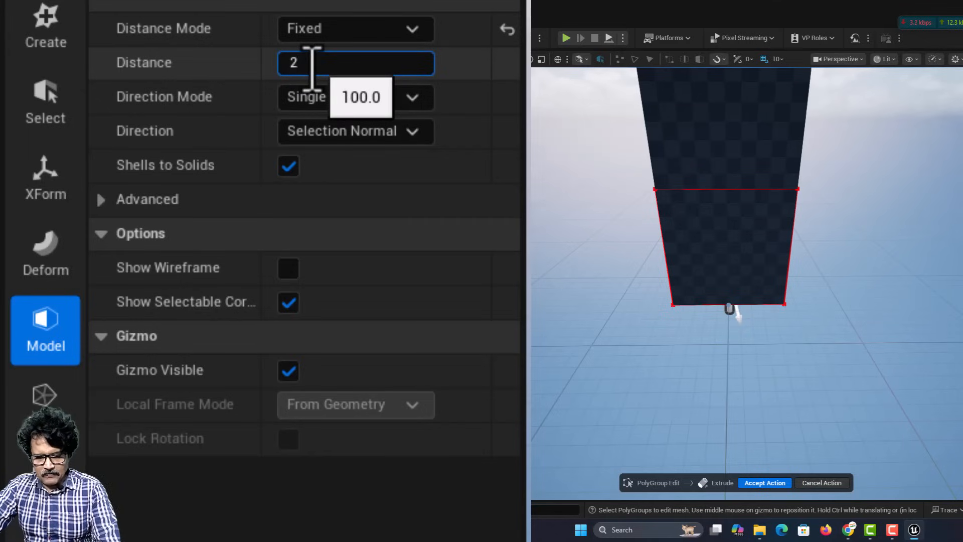
key(Return)
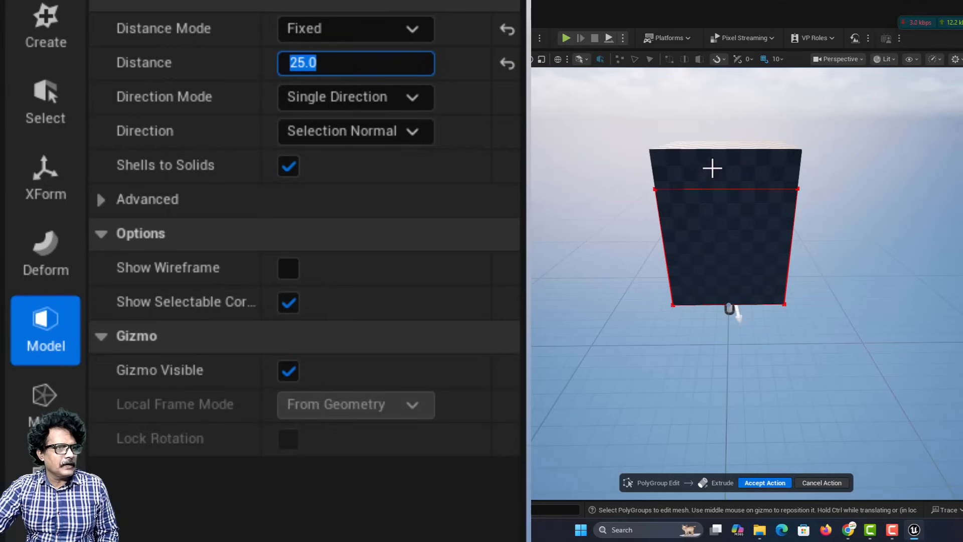
Step: Try the Selected Triangle Normals and Selected Triangle Normals Even direction modes, and accept the top-face extrusion with Single Direction
click(342, 101)
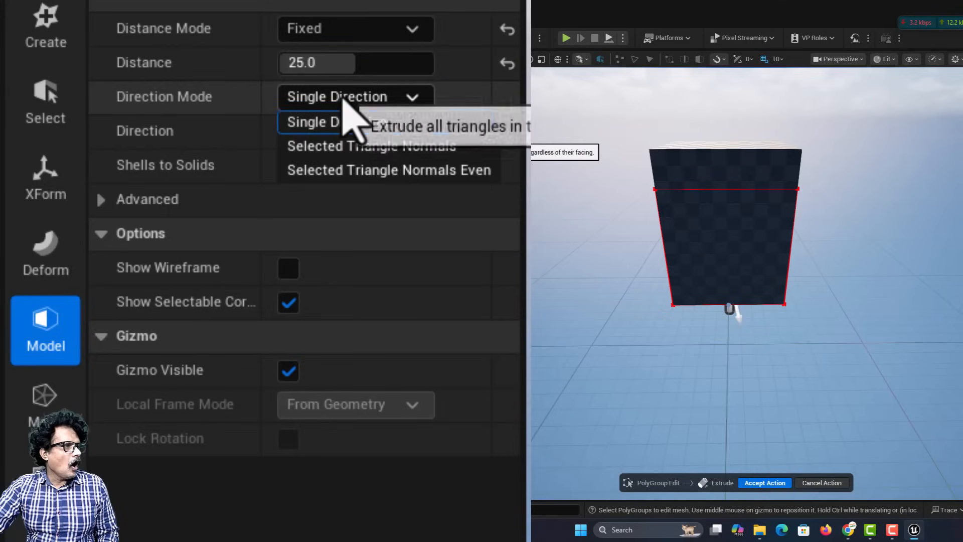
click(352, 147)
click(371, 98)
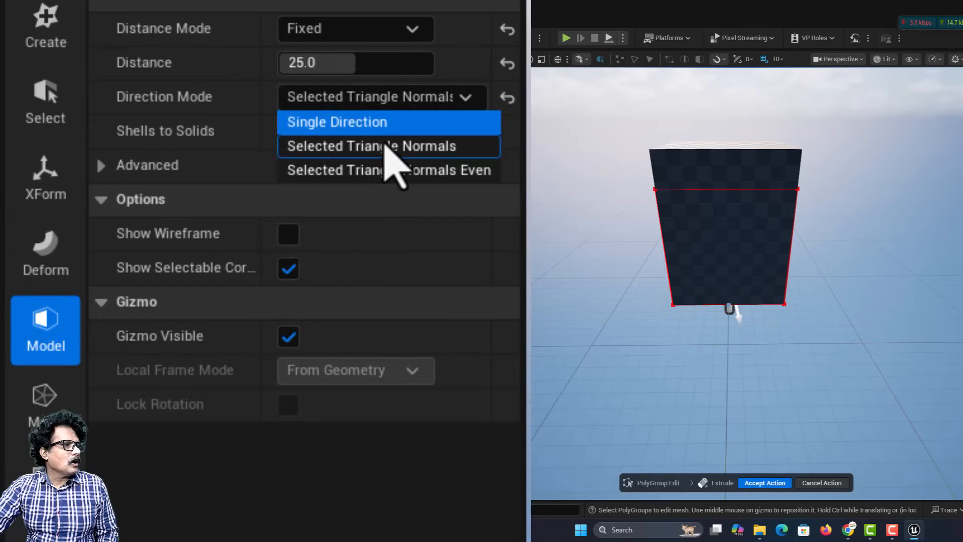
click(415, 171)
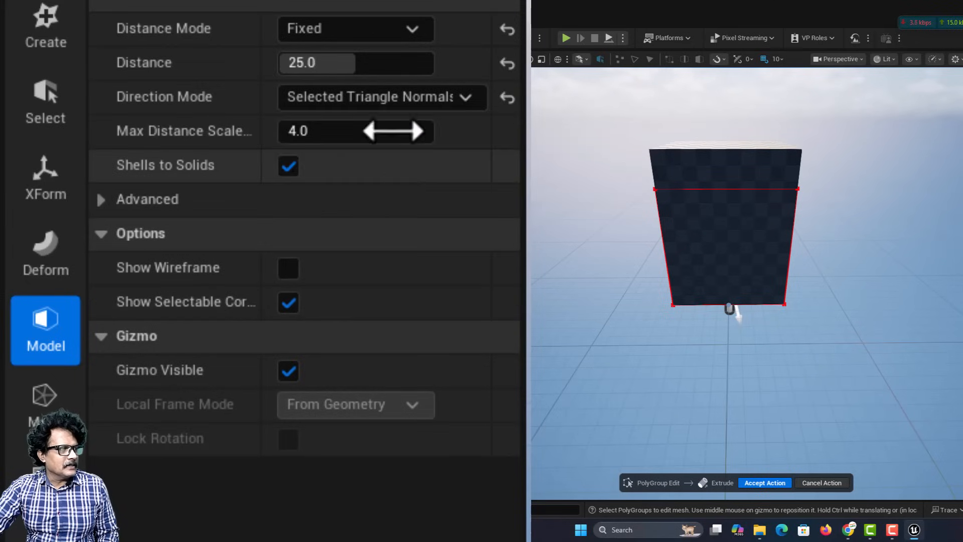
click(394, 98)
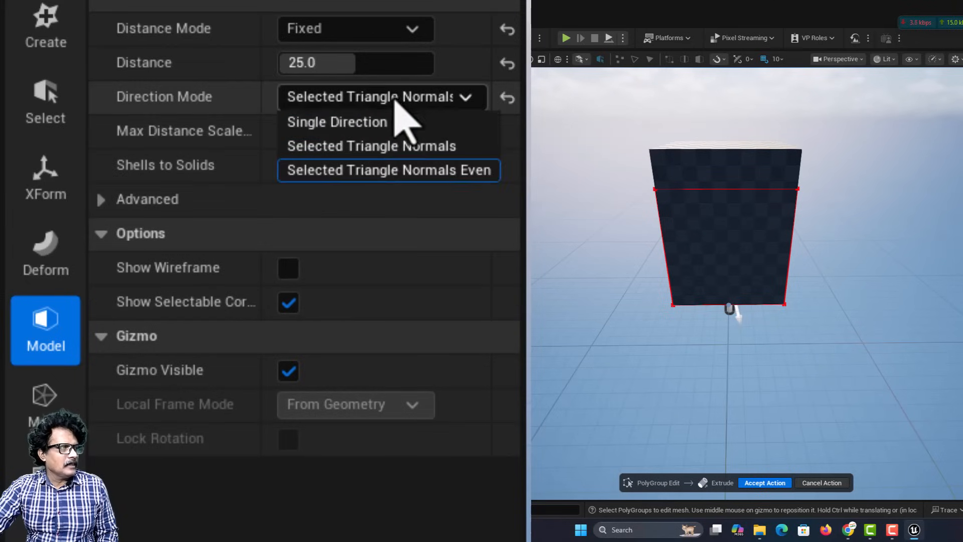
click(392, 132)
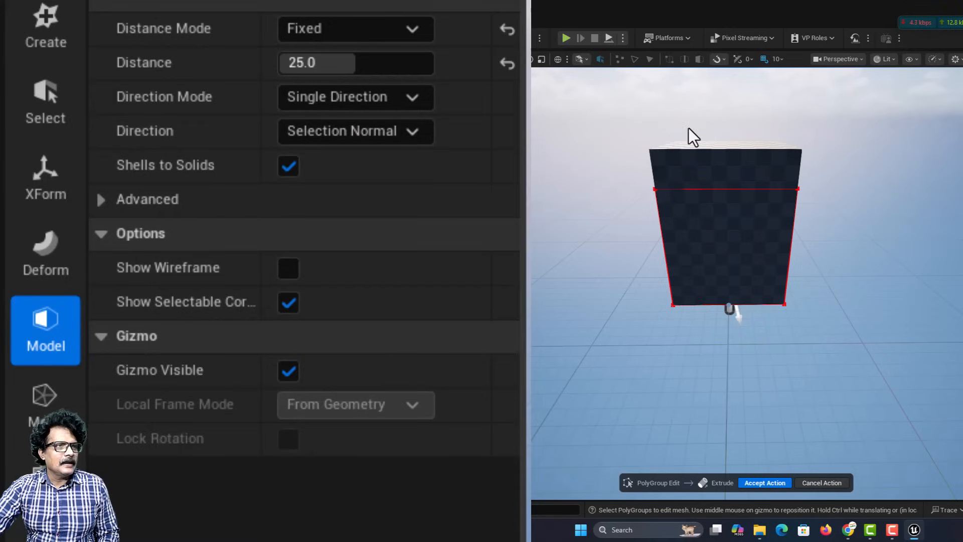
click(764, 482)
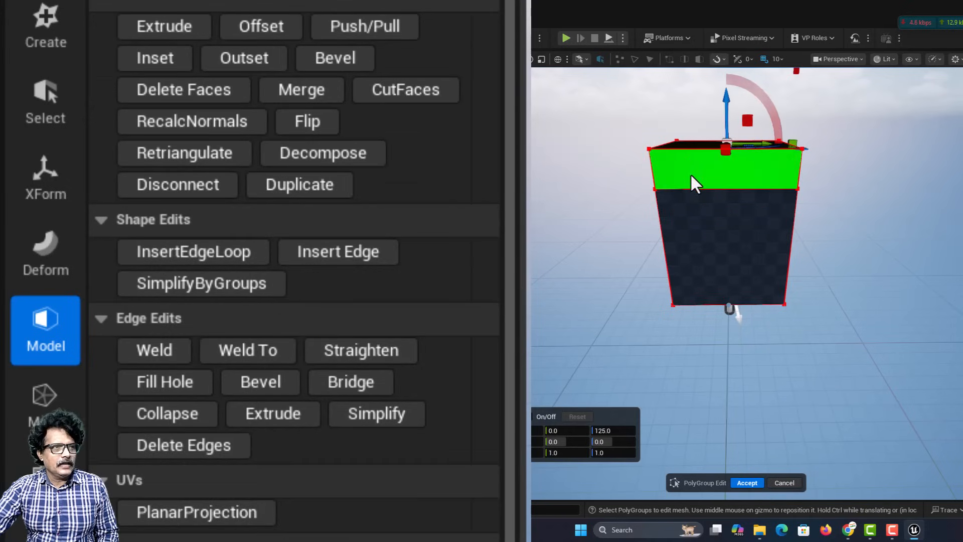
Step: Select all four side faces of the extruded band around the top of the box
scroll(695, 183, down, 2)
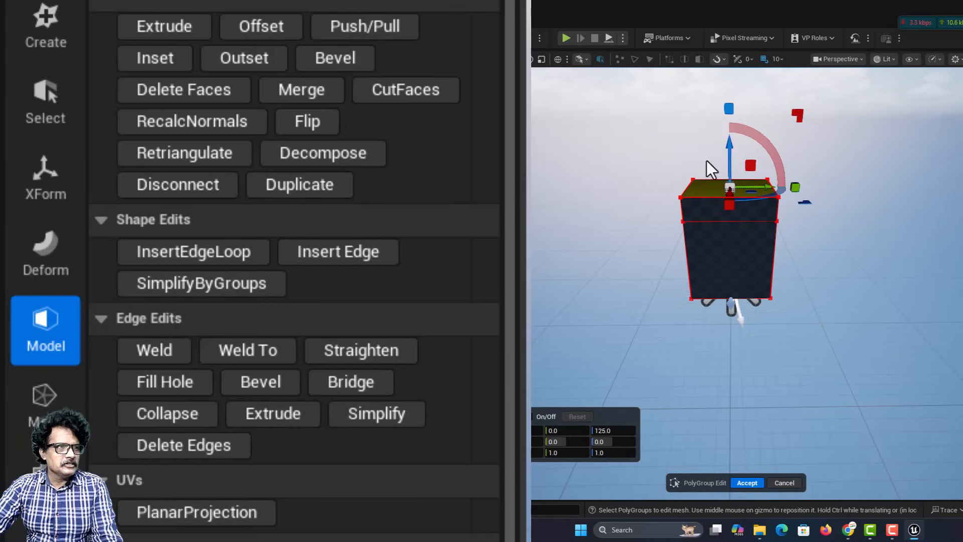
click(708, 215)
right_drag(617, 249, 595, 244)
scroll(722, 231, down, 3)
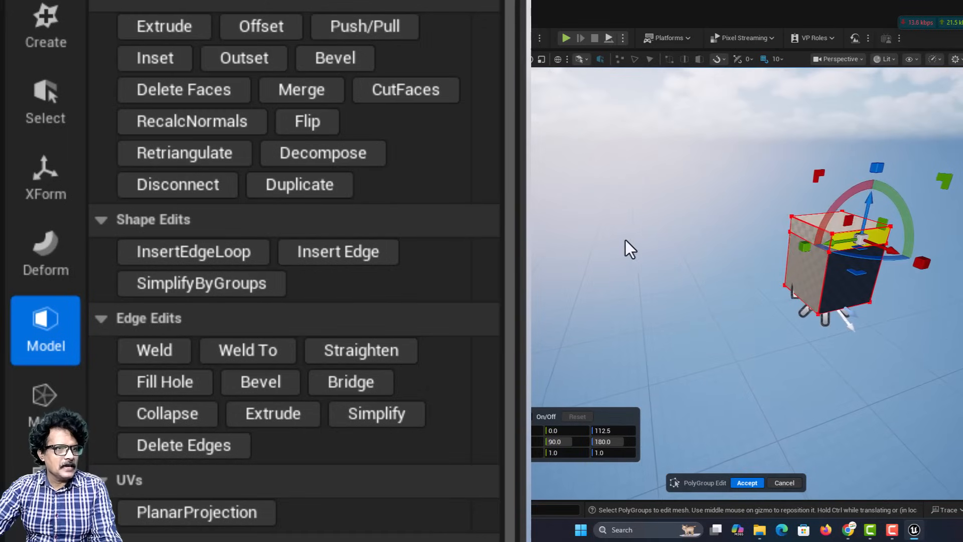
shift+click(808, 233)
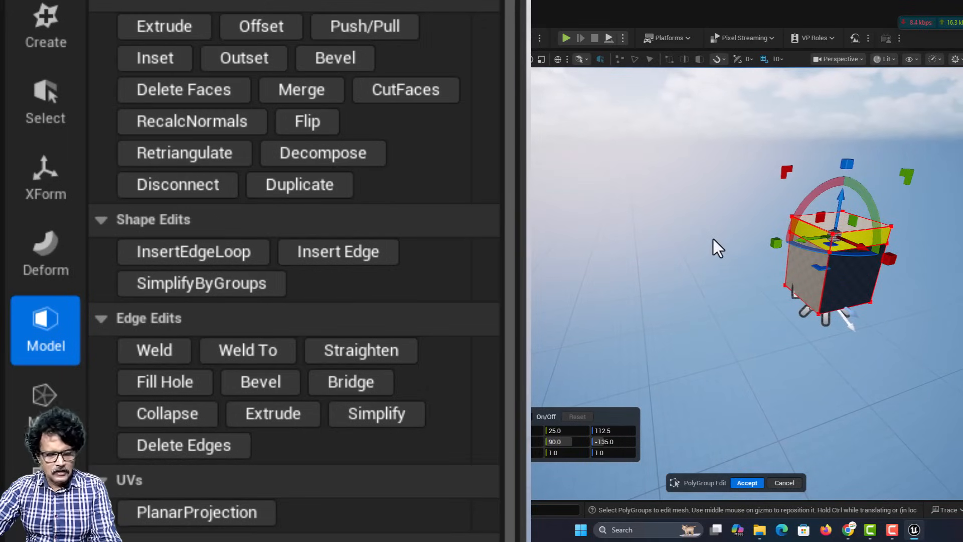
scroll(718, 247, up, 3)
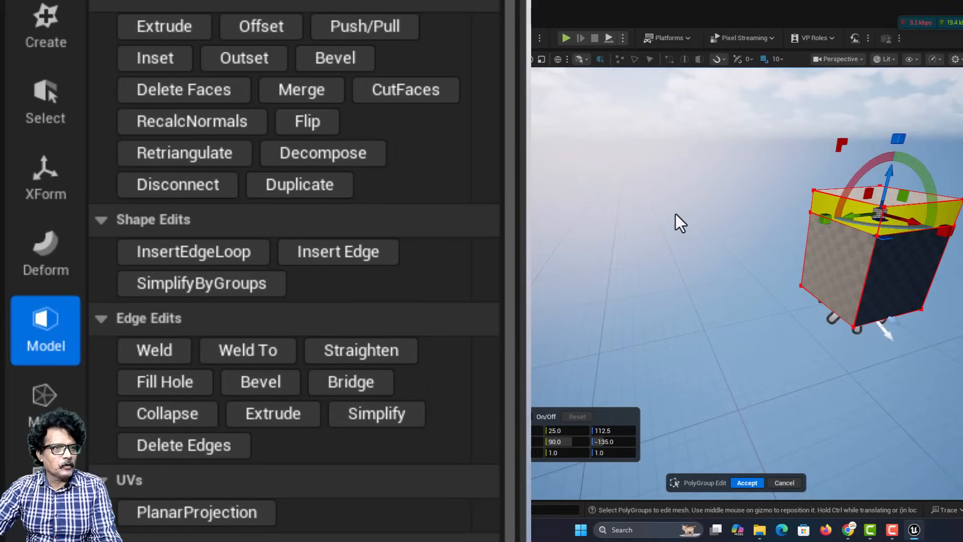
right_drag(681, 223, 782, 190)
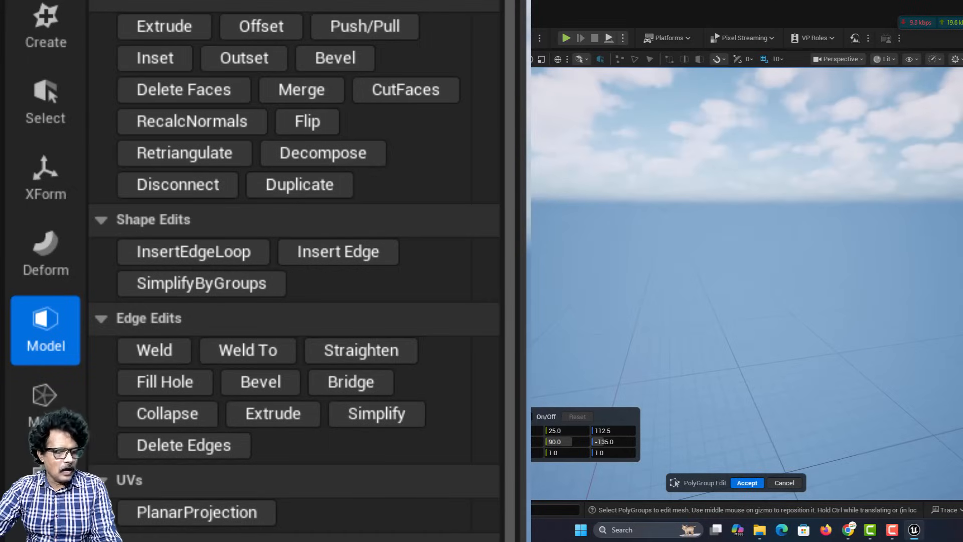
key(a)
right_drag(931, 197, 930, 197)
right_drag(671, 217, 725, 213)
shift+click(803, 315)
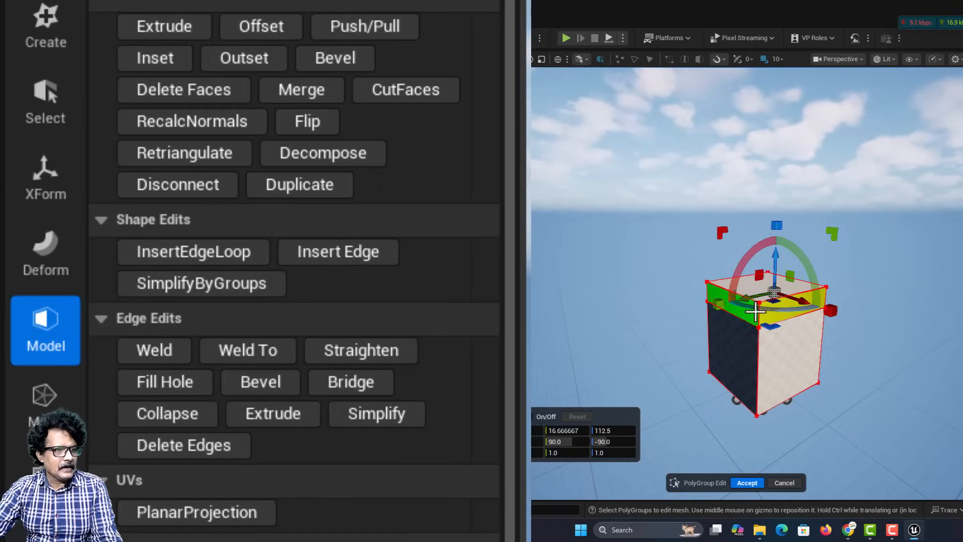
shift+click(737, 308)
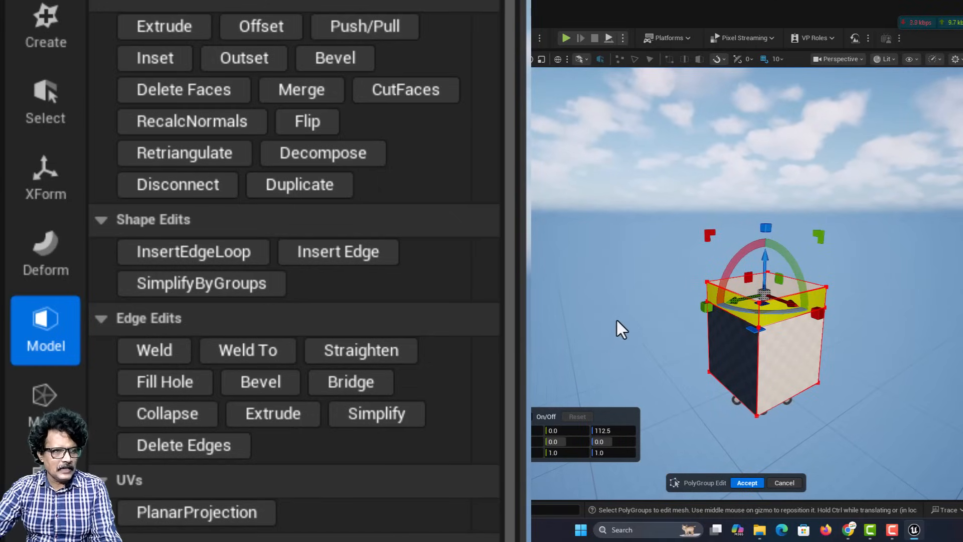
Step: Start extruding the selected band faces and set the distance mode to Click in Viewport
right_drag(640, 321, 660, 325)
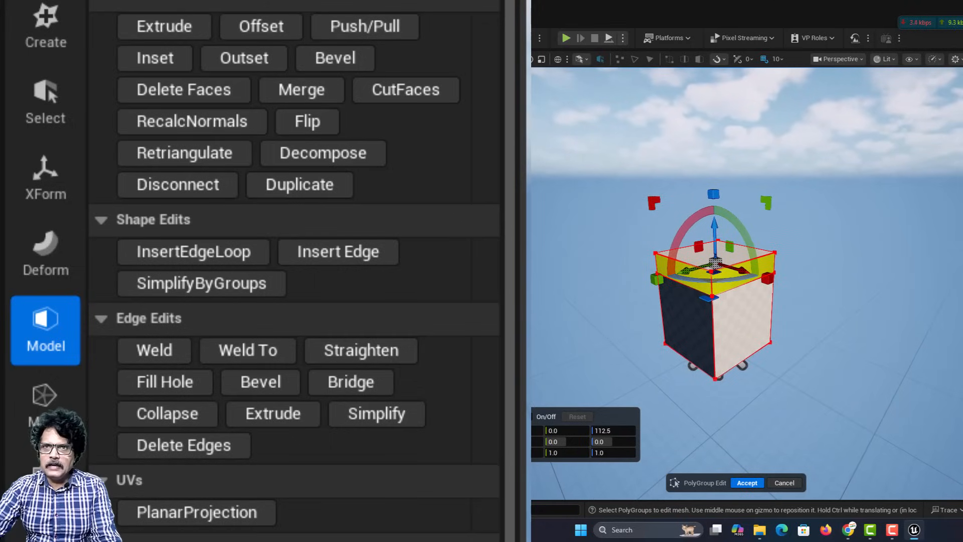
click(191, 25)
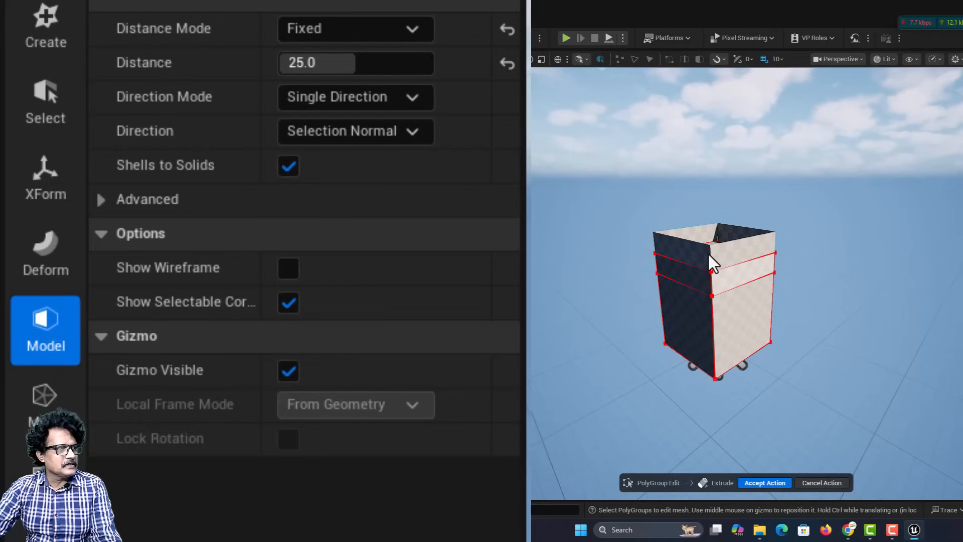
click(330, 29)
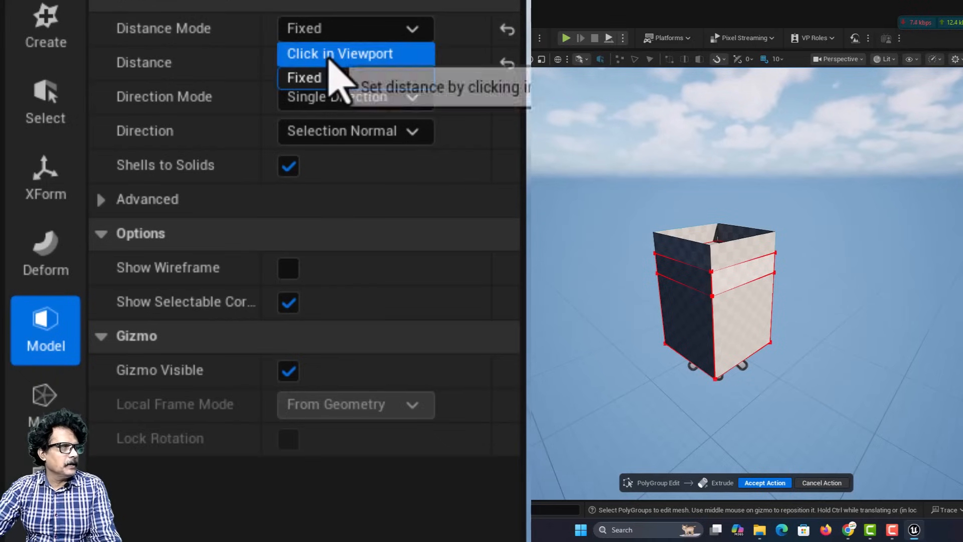
click(329, 51)
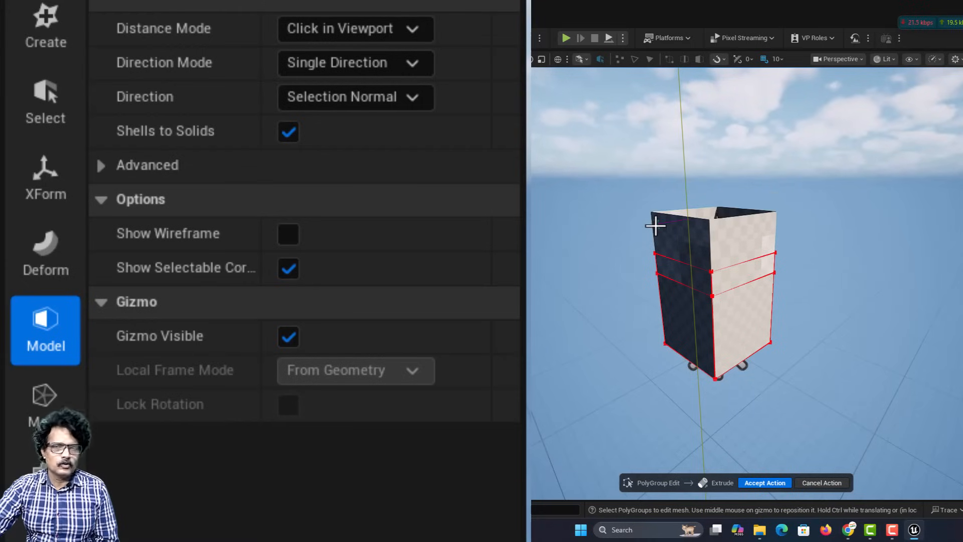
Step: Try the Selected Triangle Normals direction, extrude the band outward with Selected Triangle Normals Even, and accept the PolyGroup edit
click(371, 63)
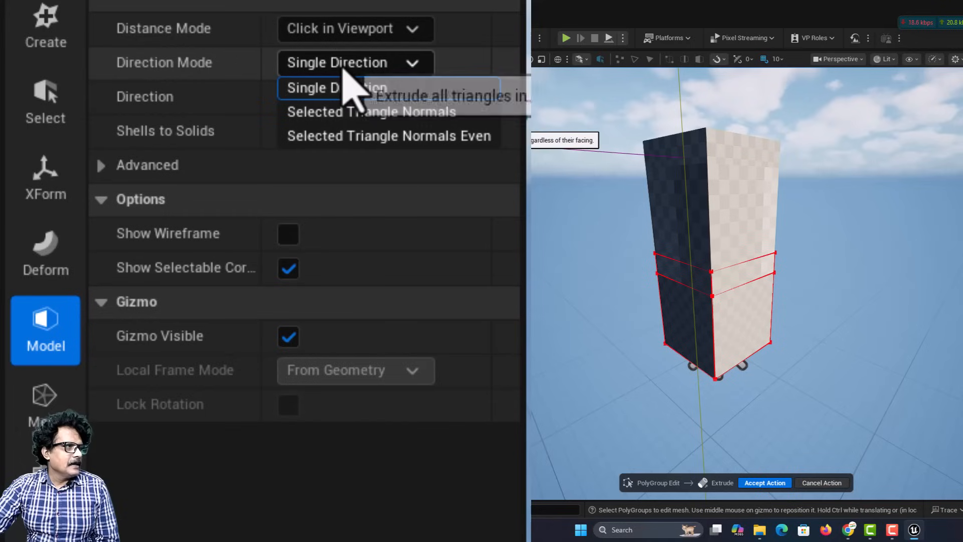
click(345, 111)
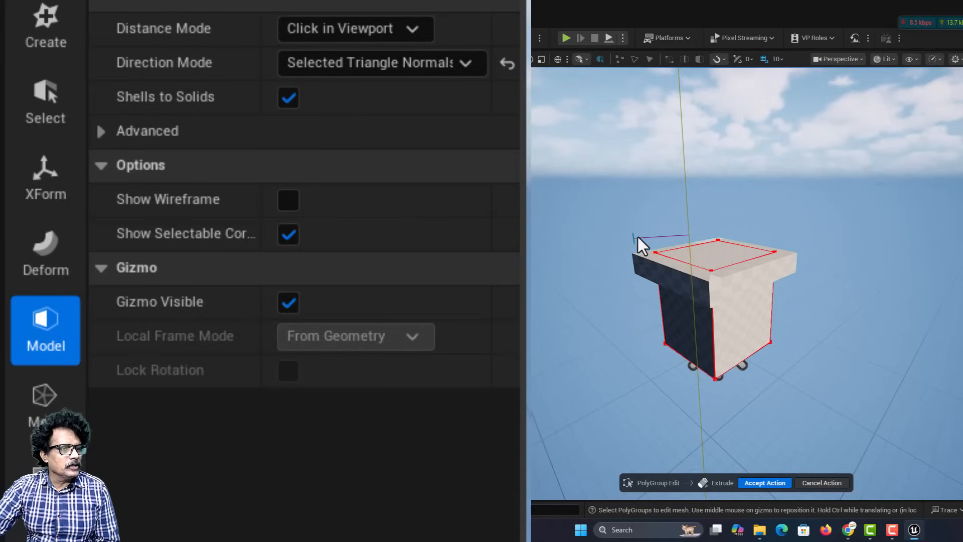
click(427, 63)
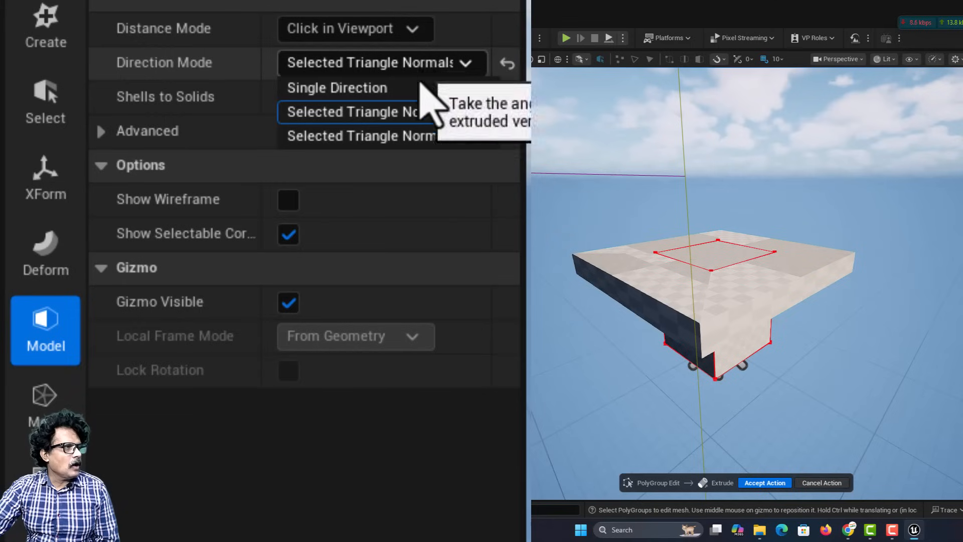
click(416, 136)
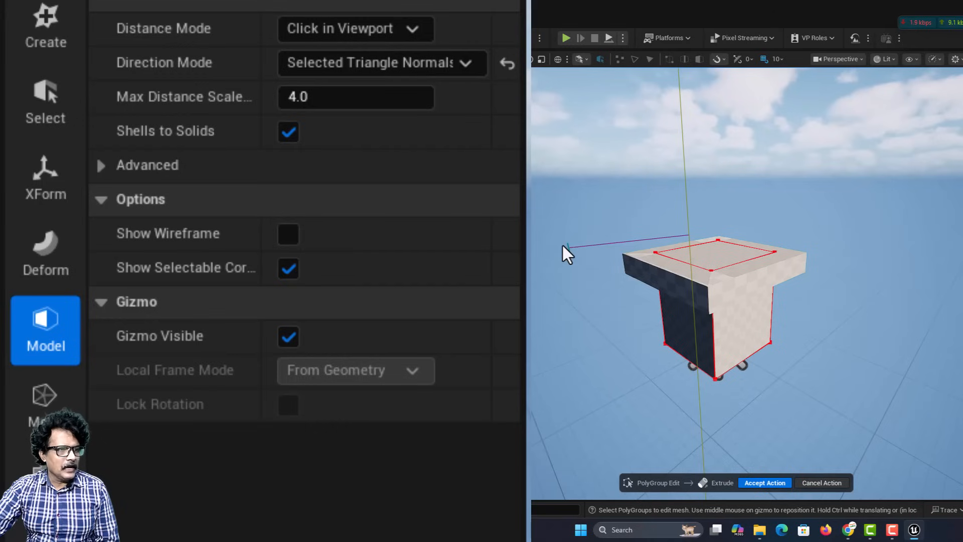
click(562, 246)
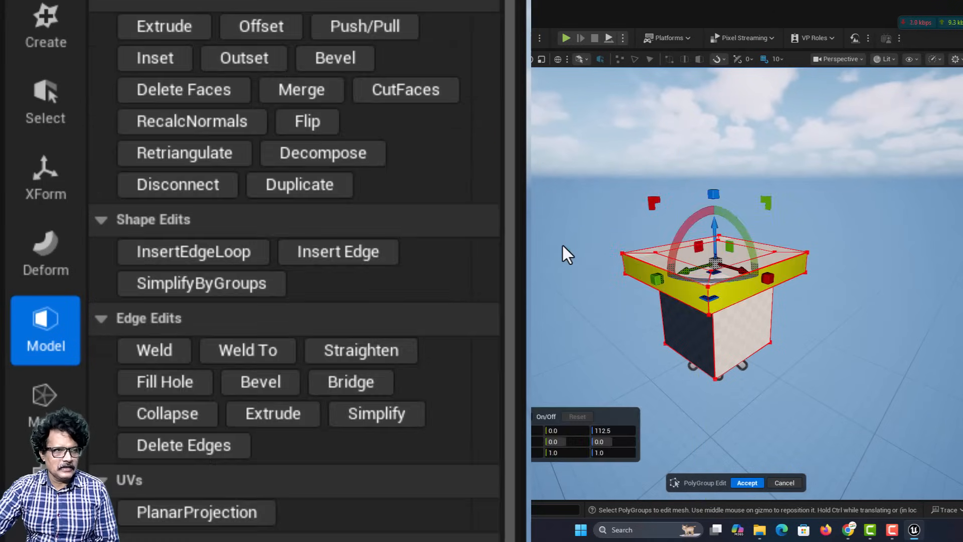
click(736, 482)
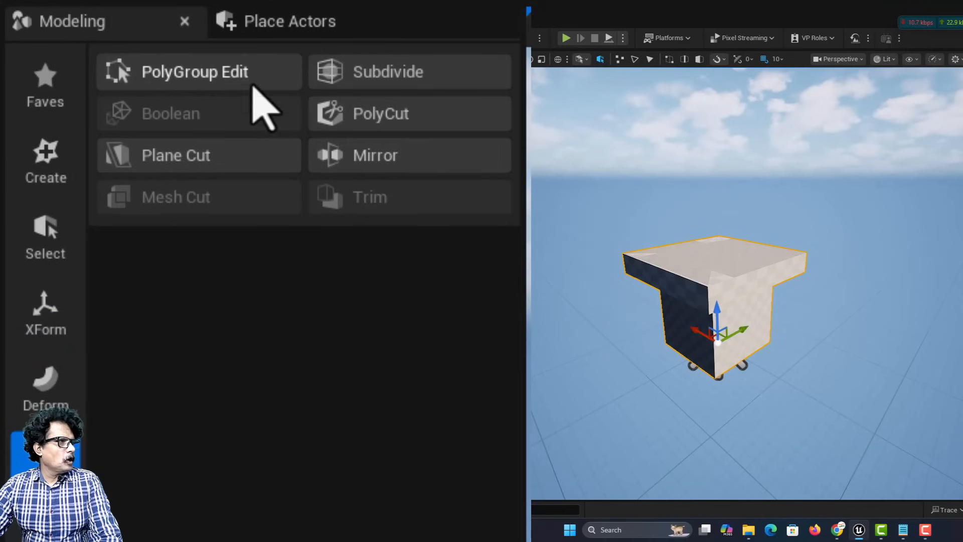
Step: Restart PolyGroup Edit and select all four top faces and all four outer side faces of the overhanging rim
click(230, 61)
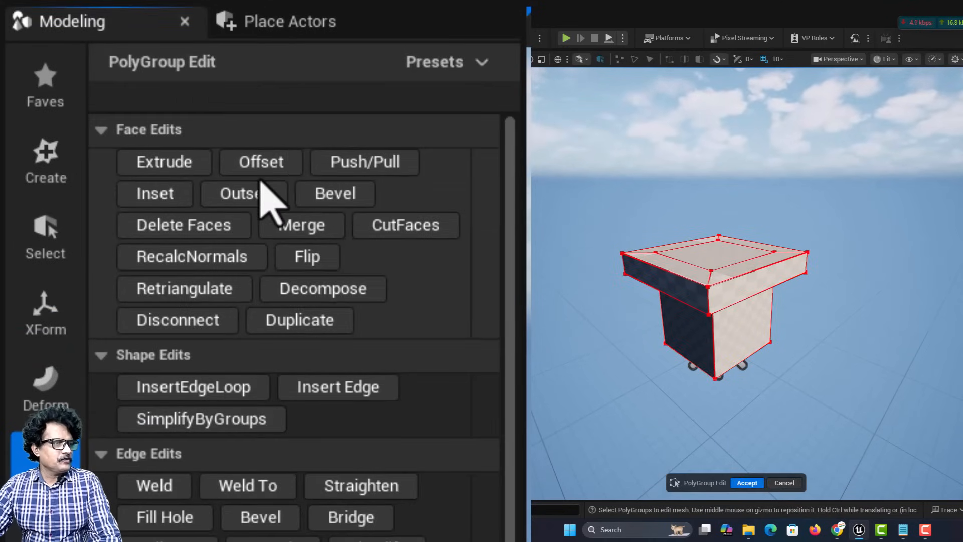
click(678, 269)
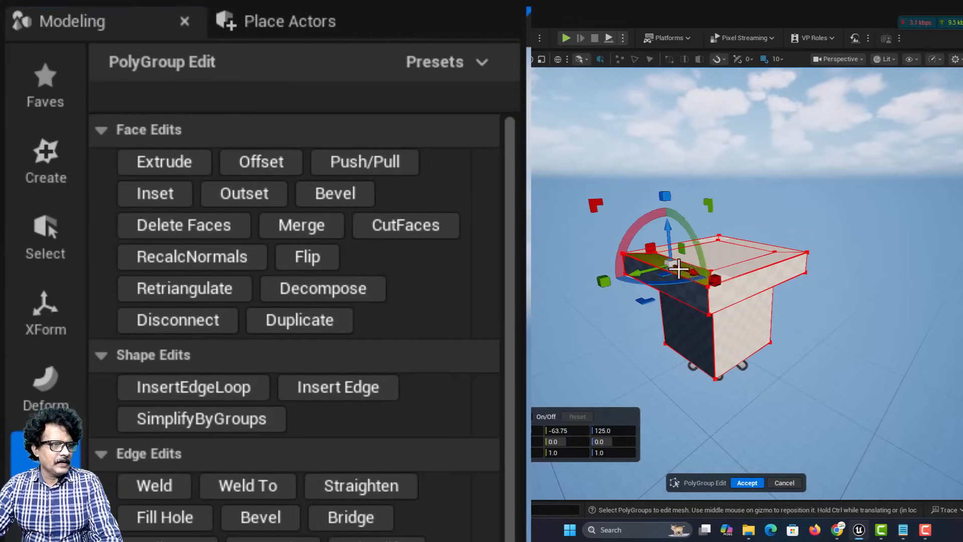
shift+click(744, 284)
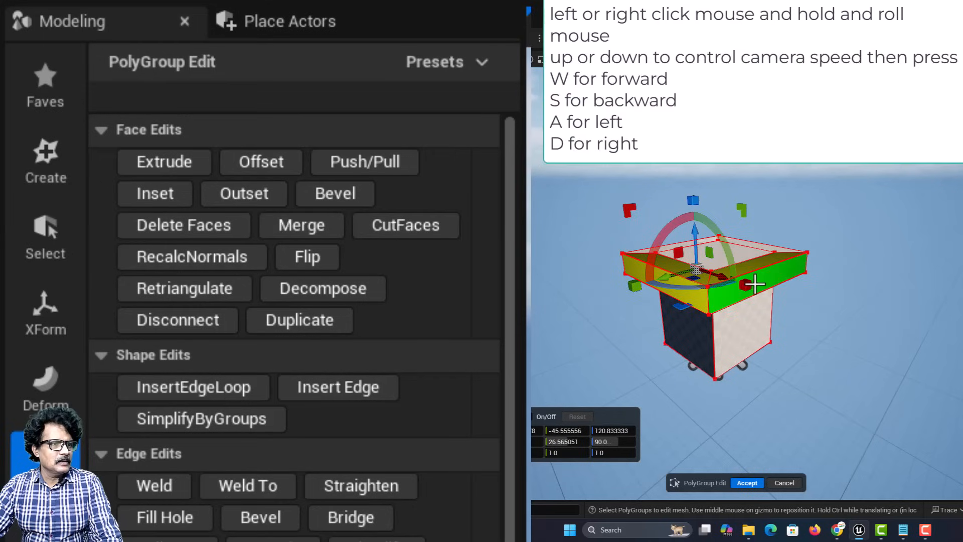
shift+click(759, 245)
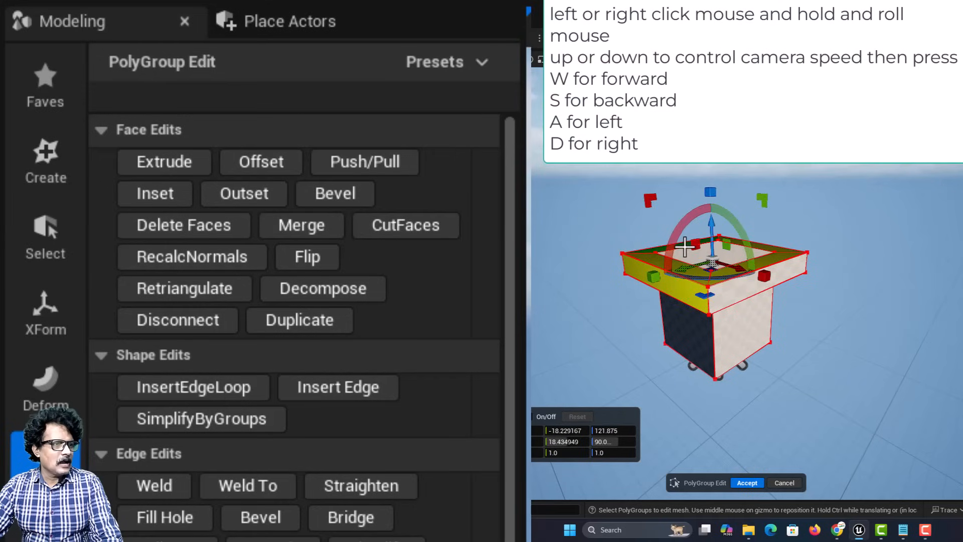
shift+click(685, 245)
shift+click(731, 300)
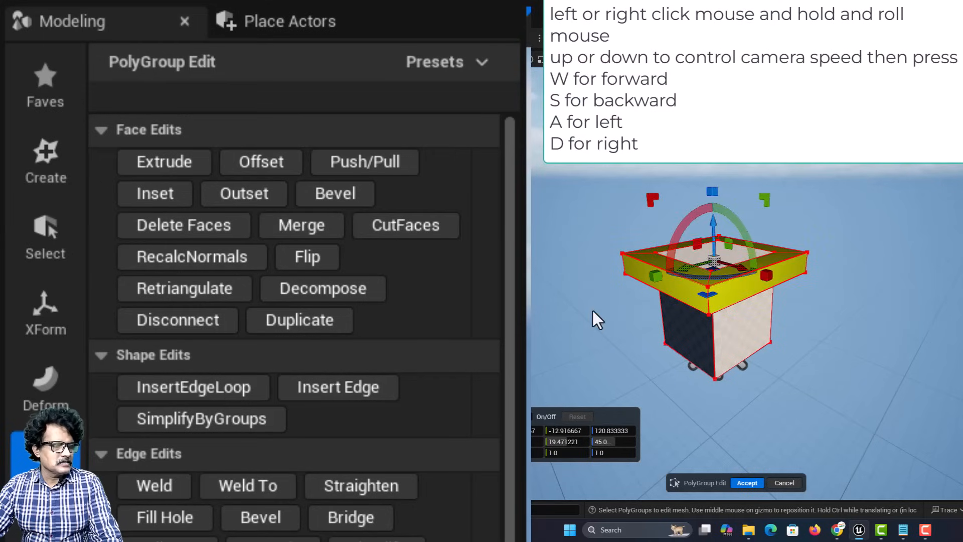
right_drag(593, 318, 730, 312)
key(d)
key(a)
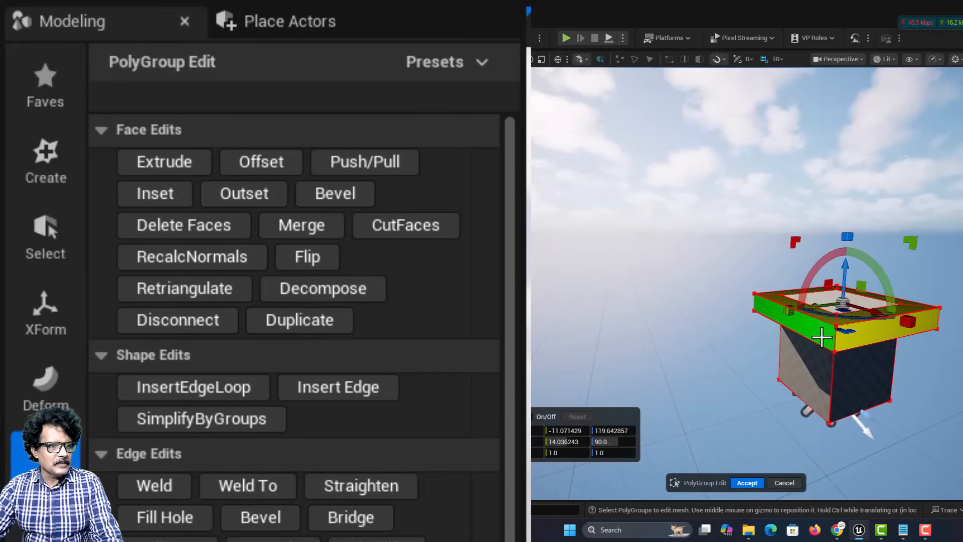
right_drag(693, 354, 694, 376)
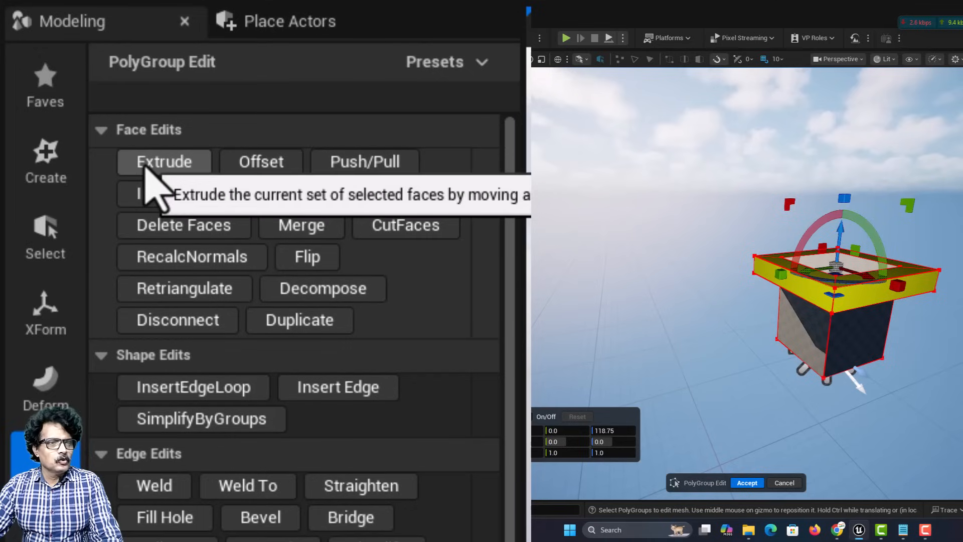
Step: Offset the selected rim faces inward with Selected Triangle Normals Even after trying Selected Triangle Normals, and accept the PolyGroup edit
click(271, 166)
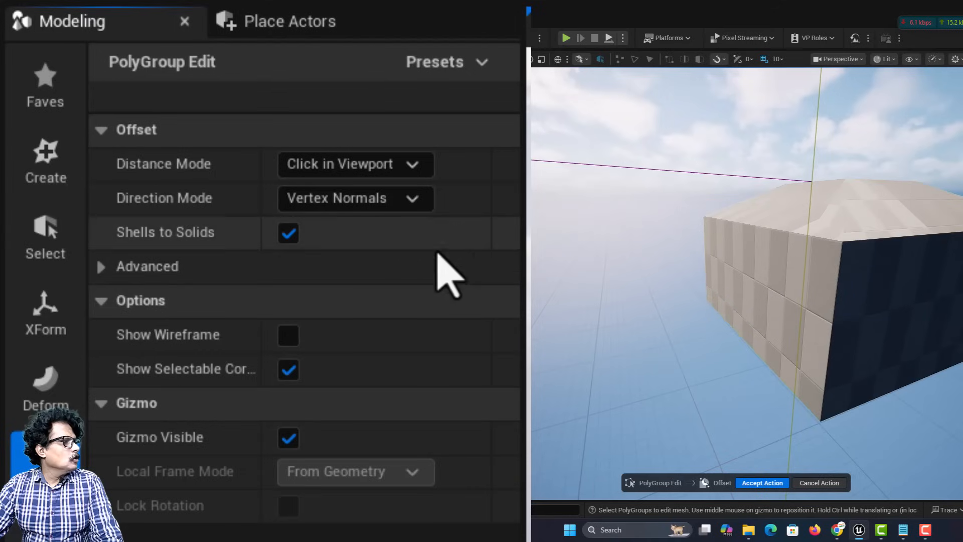
click(383, 209)
click(387, 246)
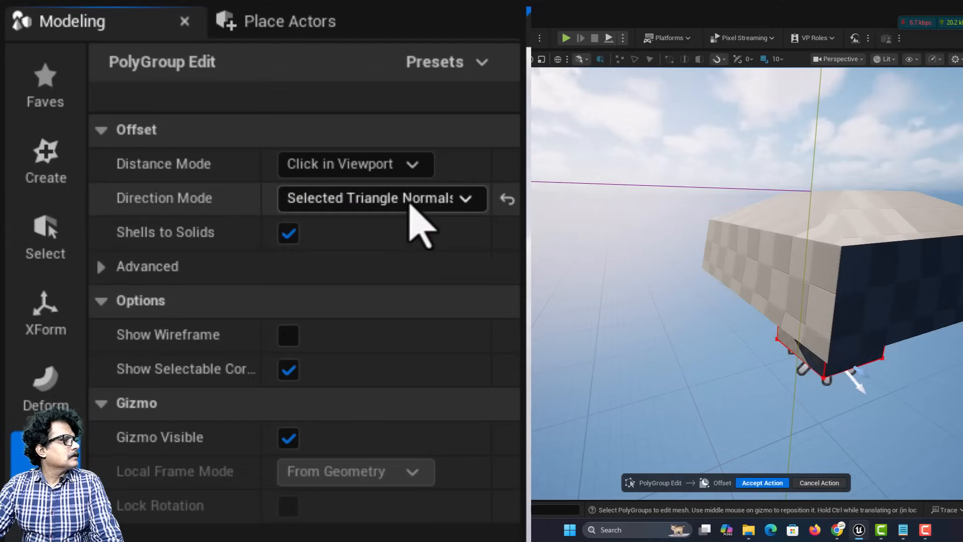
click(411, 203)
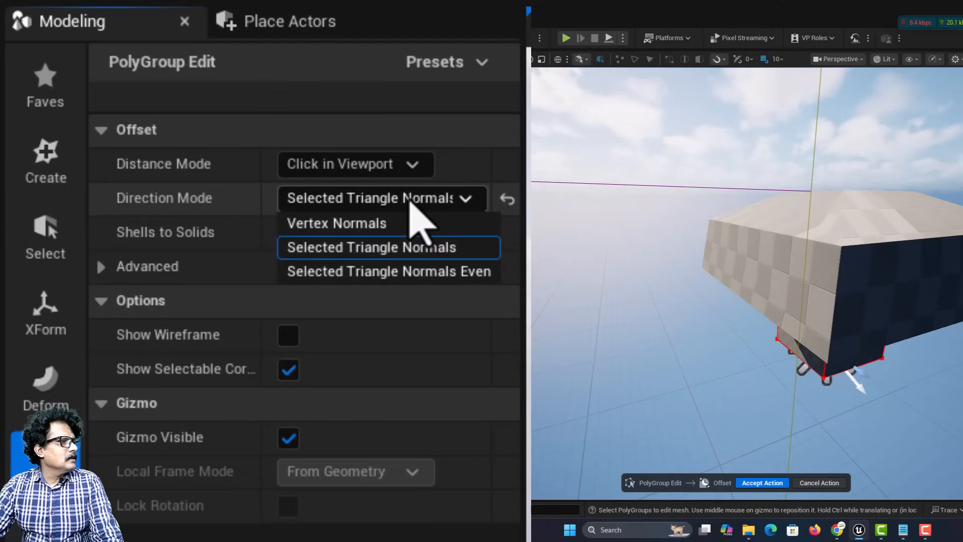
click(414, 271)
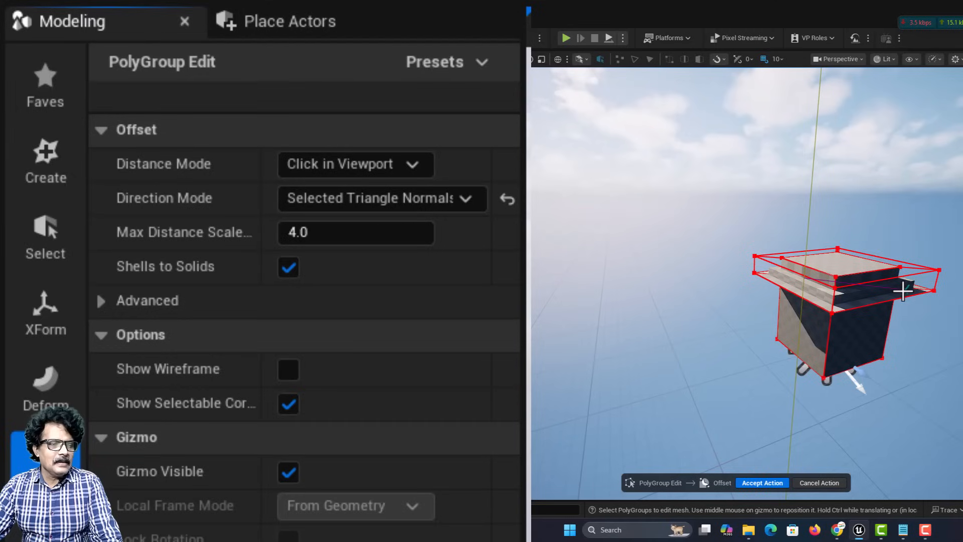
click(874, 291)
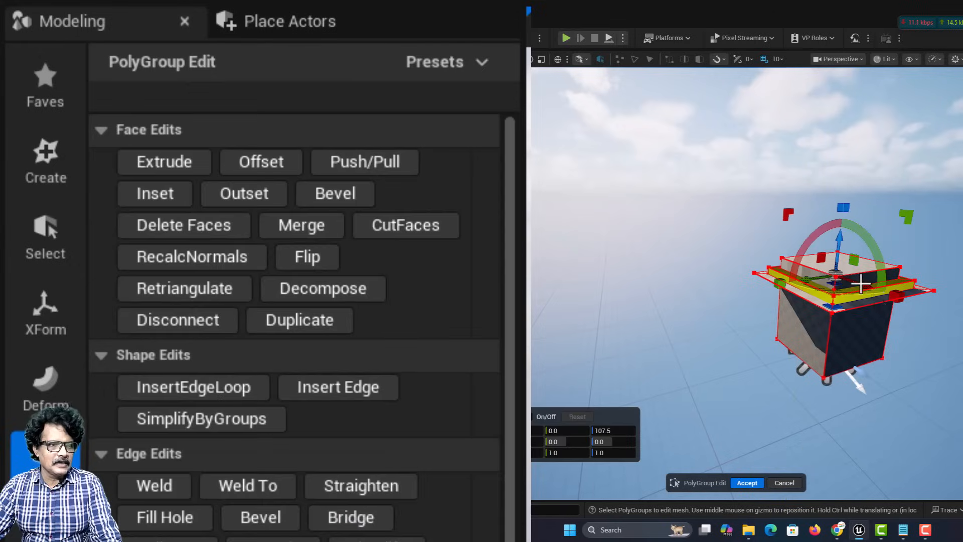
click(740, 483)
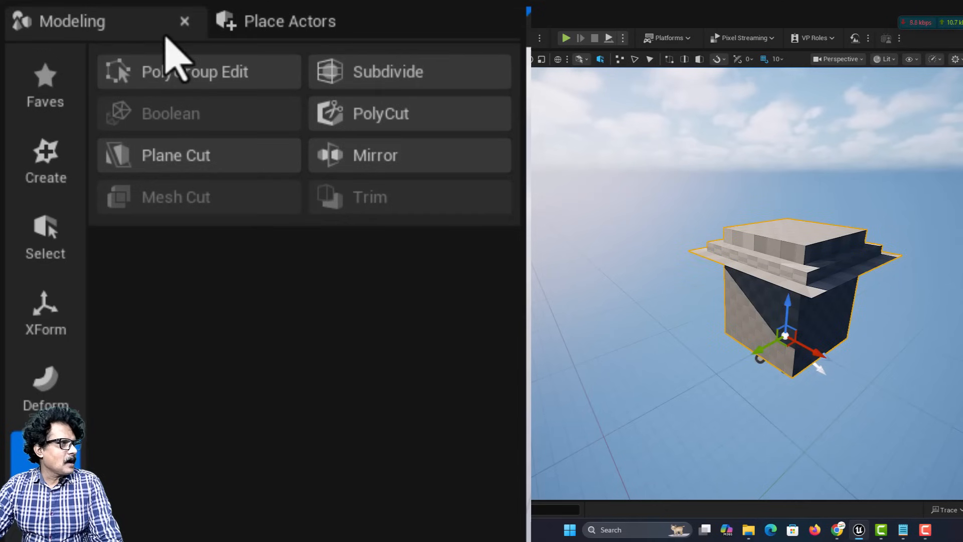
Step: Restart PolyGroup Edit, extrude the central top face upward about 85 units, and accept the edit
click(166, 71)
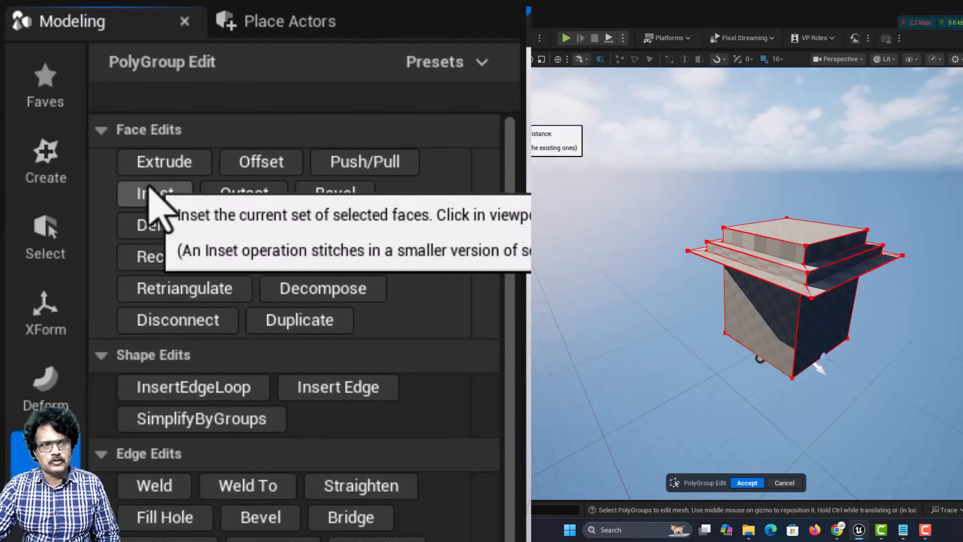
click(784, 232)
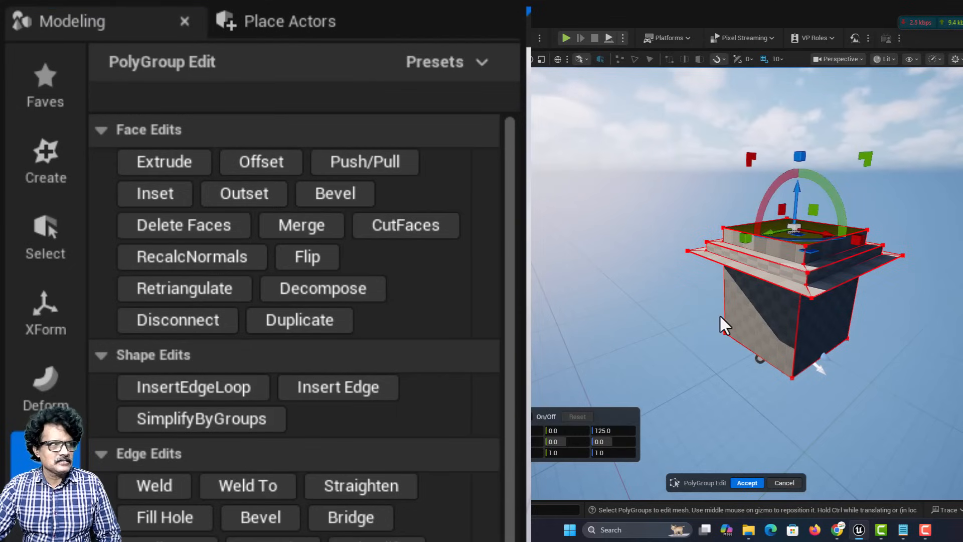
click(175, 171)
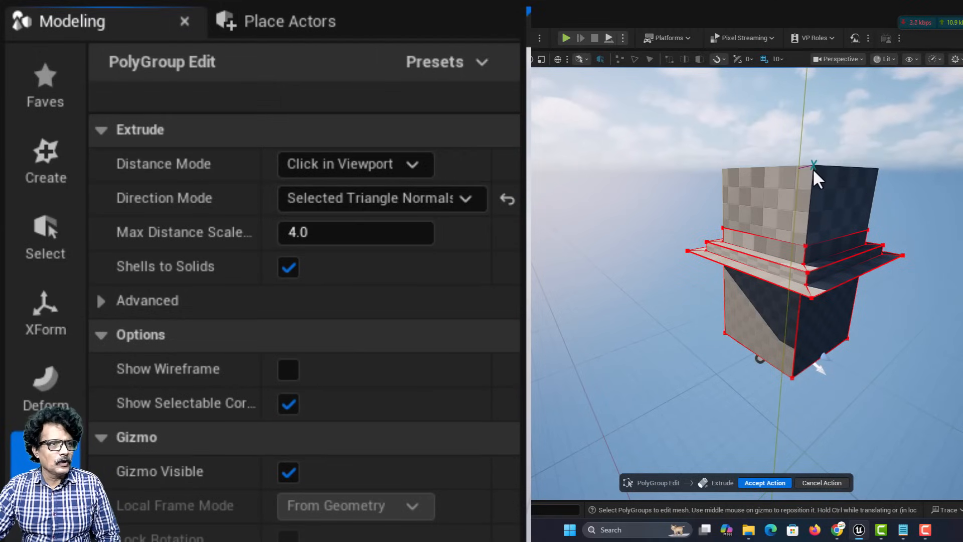
click(805, 117)
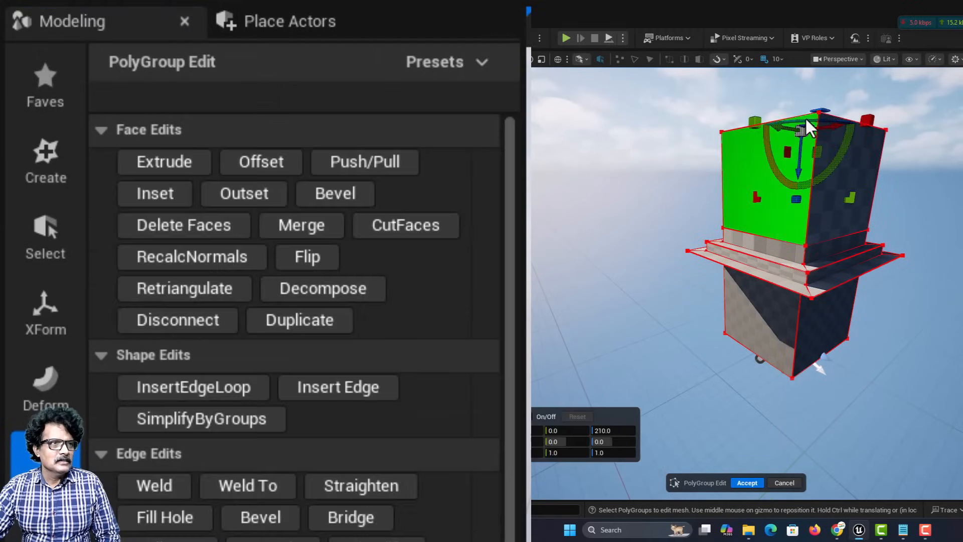
click(748, 482)
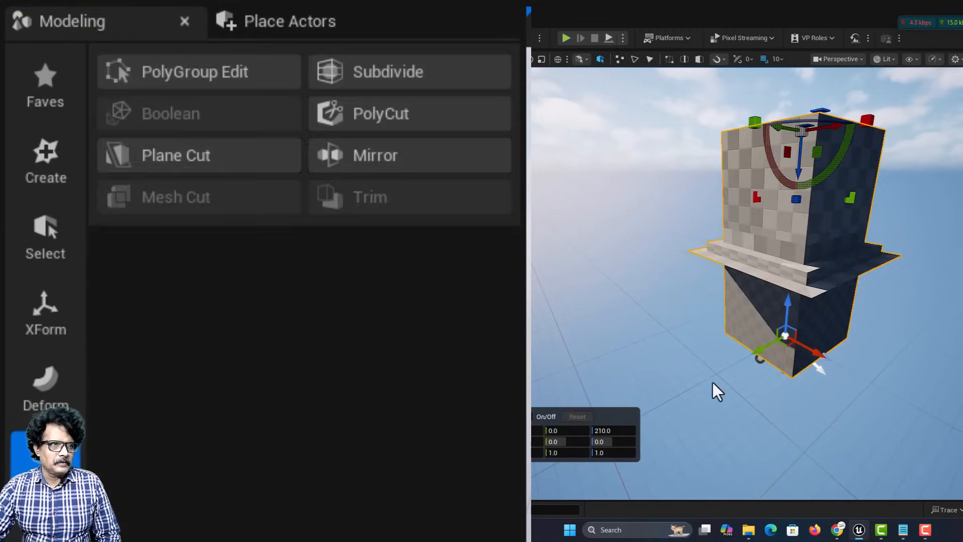
Step: Reselect the mesh, try extruding its top face upward about 10 units in PolyGroup Edit, and cancel the edit
mouse_move(769, 254)
right_down()
mouse_move(759, 216)
mouse_move(765, 261)
right_up()
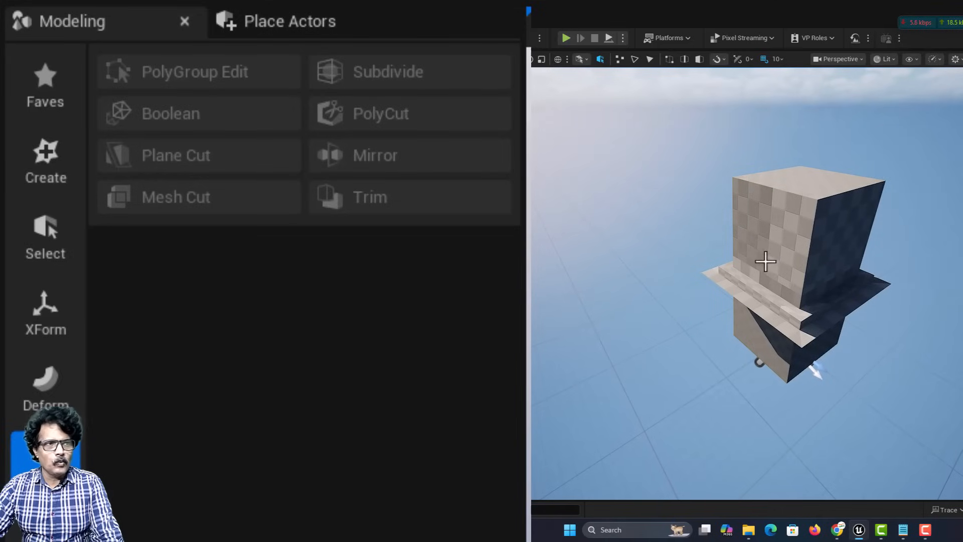
click(797, 240)
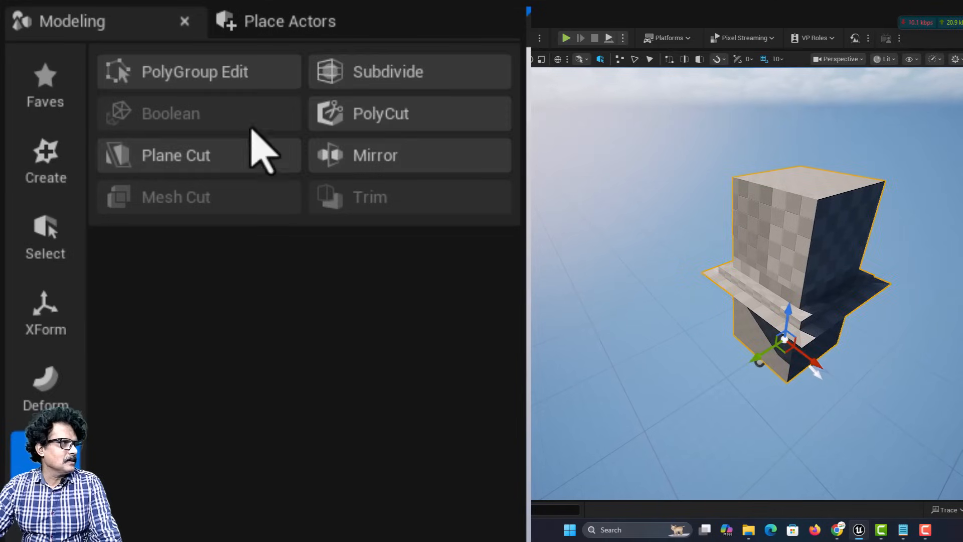
click(229, 80)
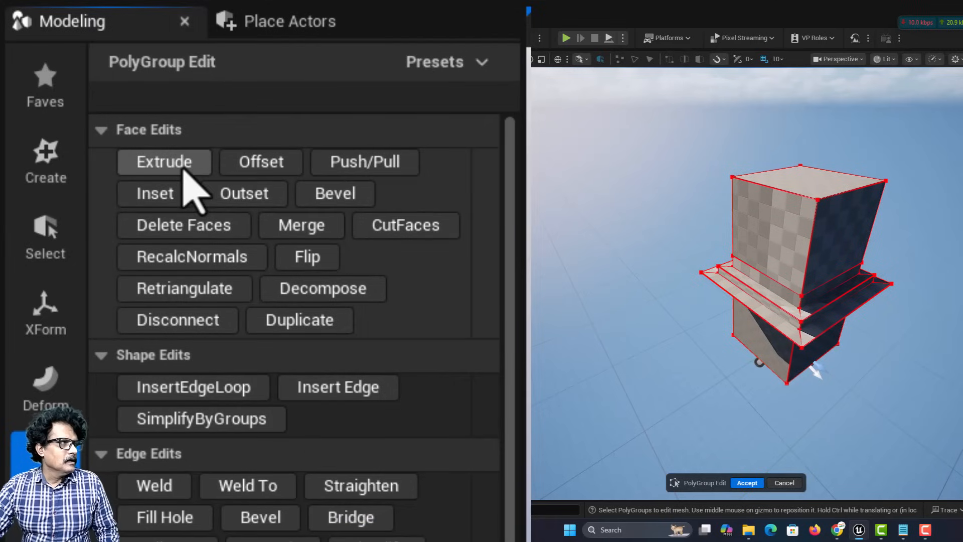
click(838, 197)
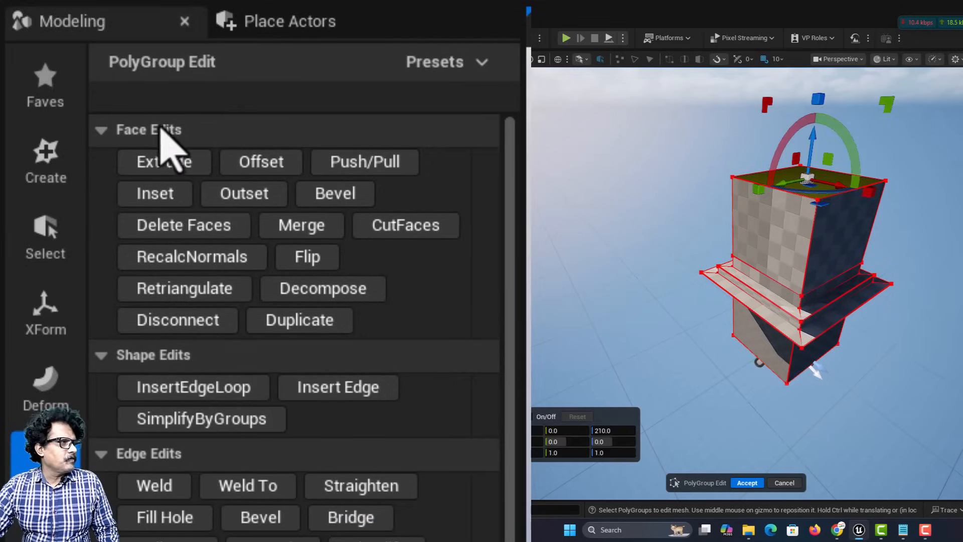
click(153, 165)
click(864, 169)
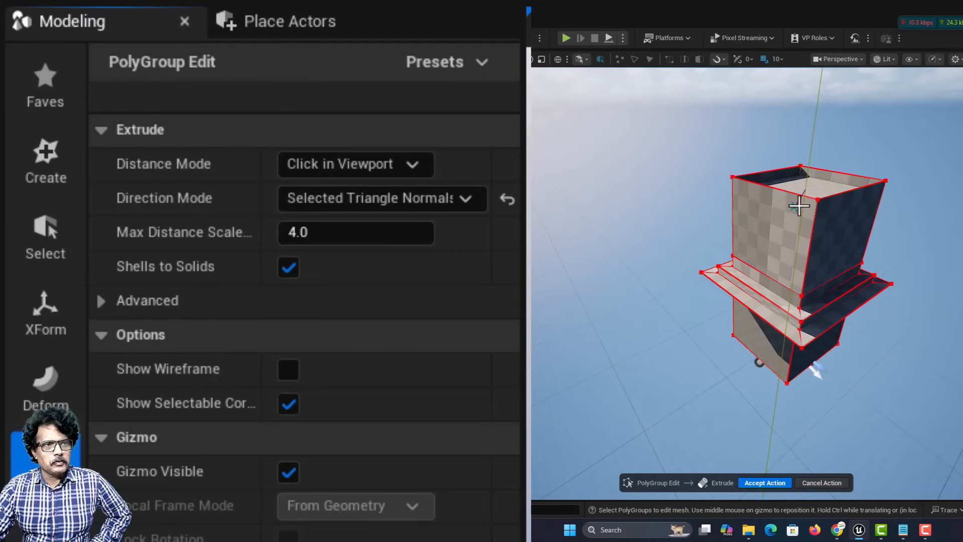
click(796, 216)
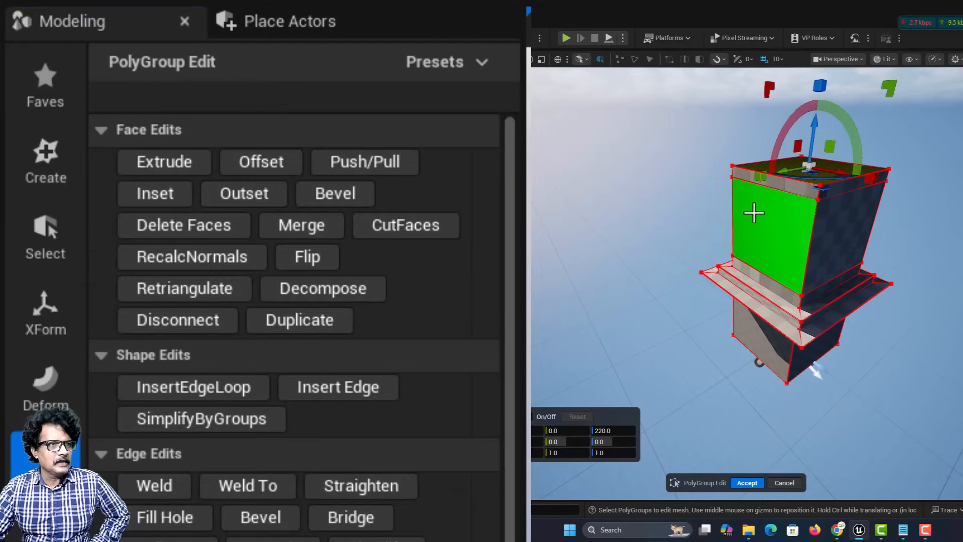
click(780, 482)
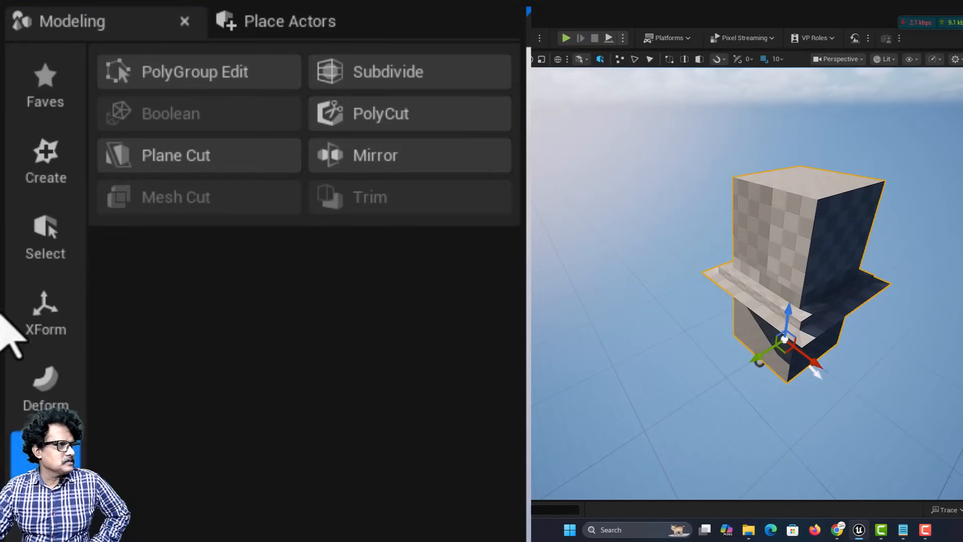
Step: Push/pull the mesh's top face down about 90 units in PolyGroup Edit to shorten the upper block, and accept the edit
click(252, 75)
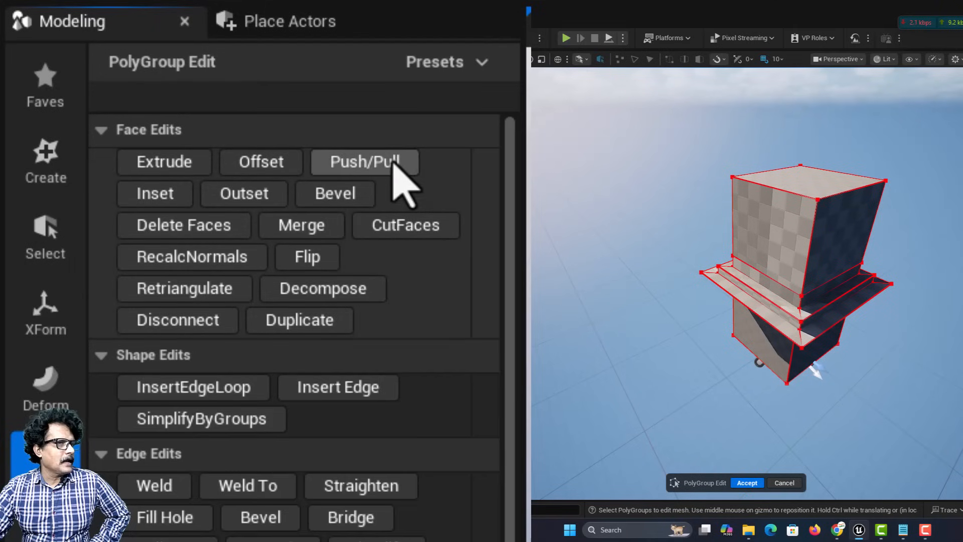
click(801, 187)
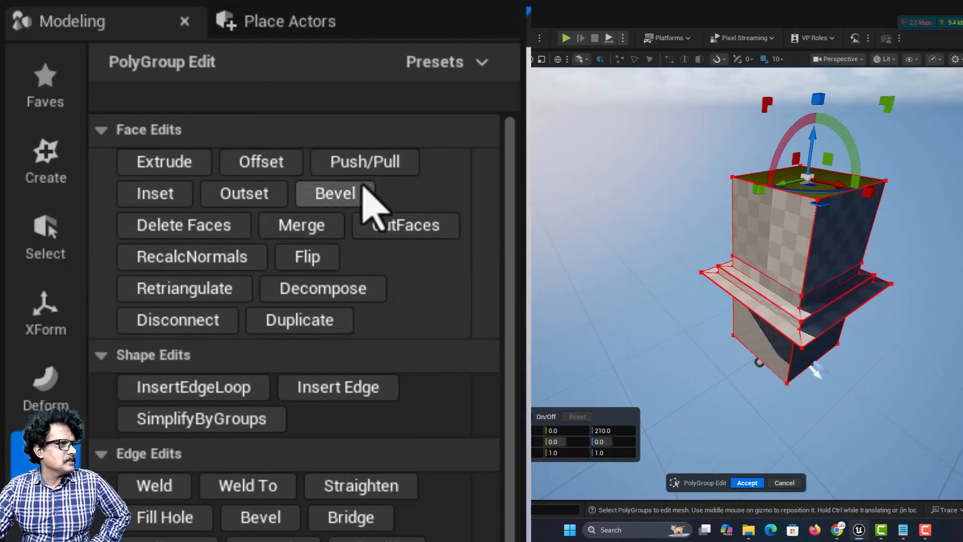
click(363, 164)
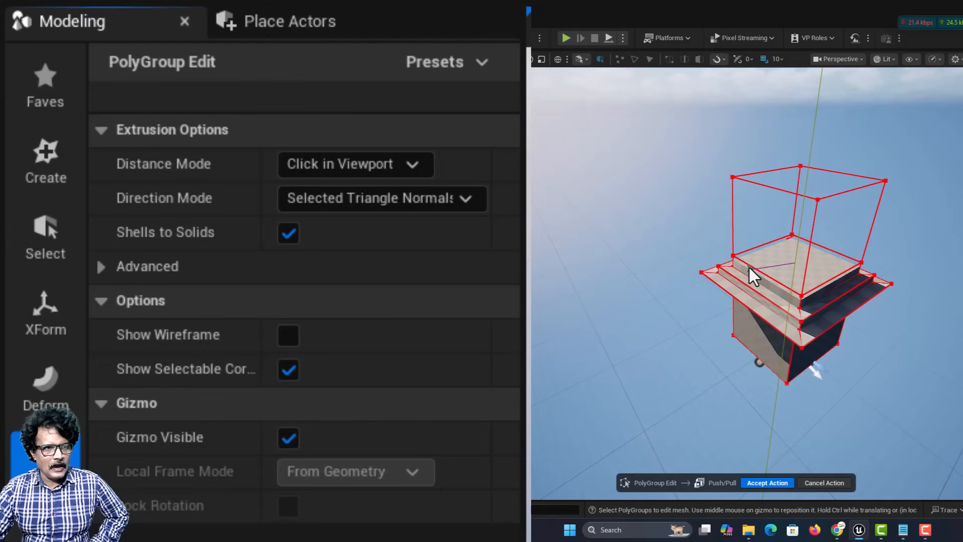
key(Escape)
click(747, 483)
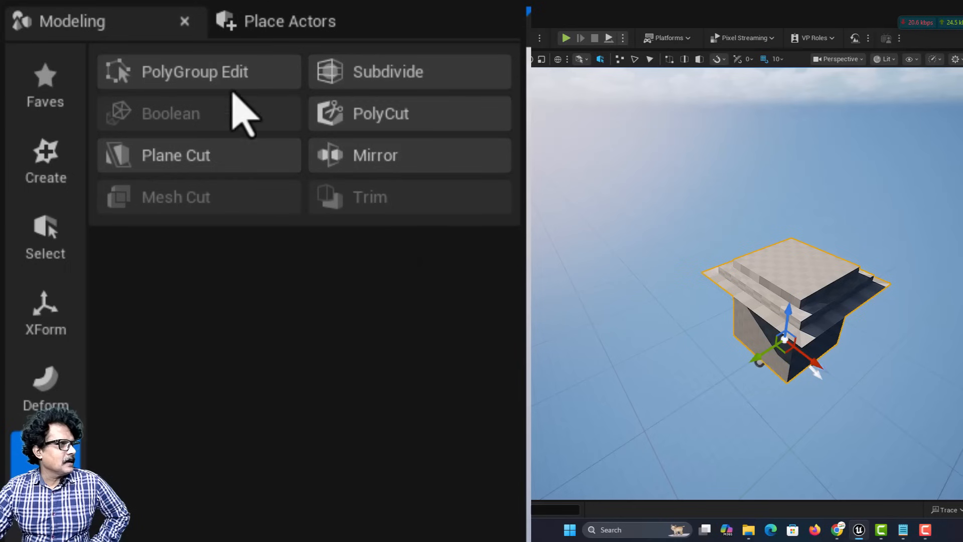
Step: Restart PolyGroup Edit and inset the central top face to leave a narrow border around it
click(196, 70)
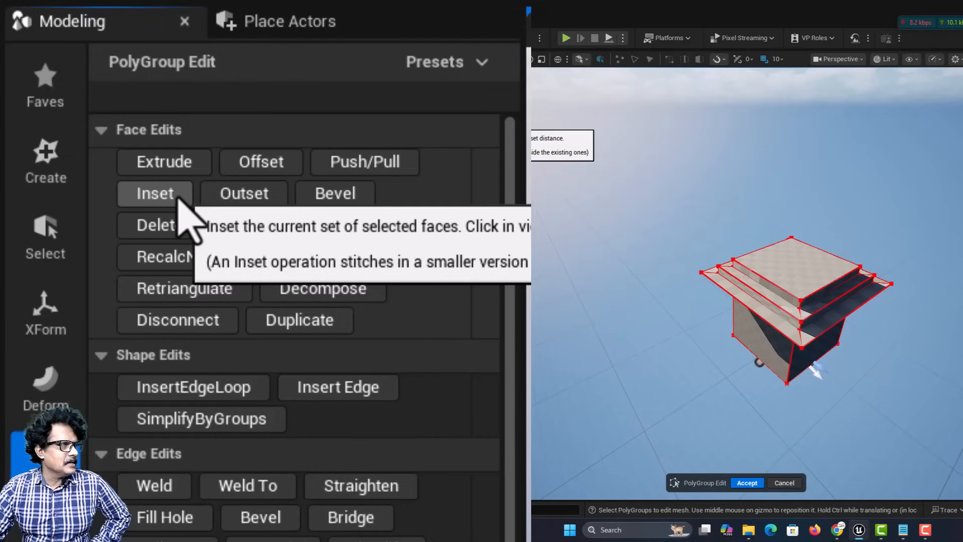
click(774, 262)
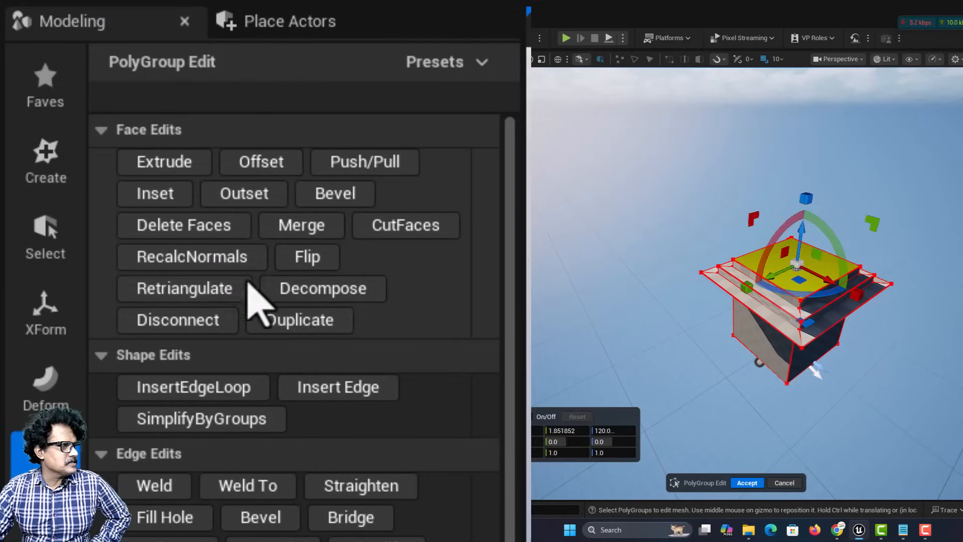
click(178, 198)
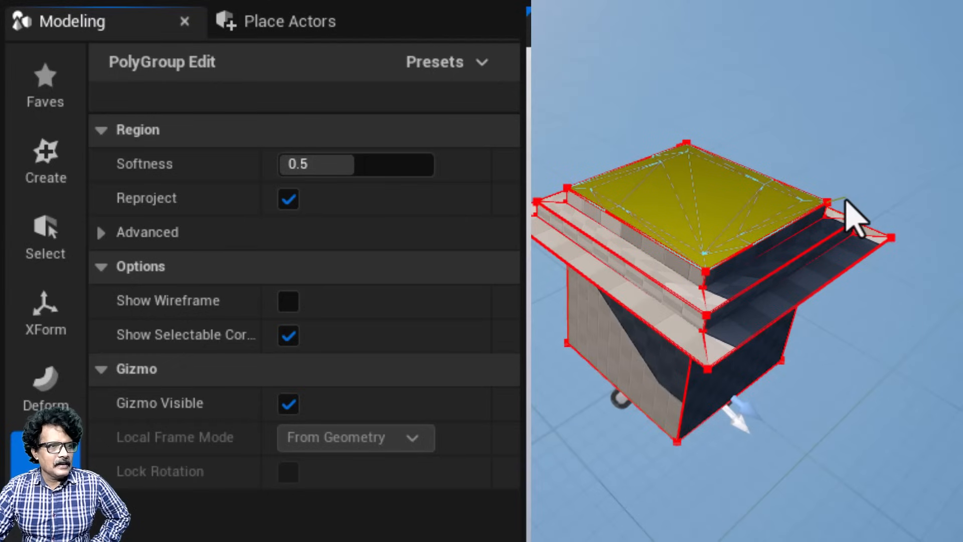
click(847, 202)
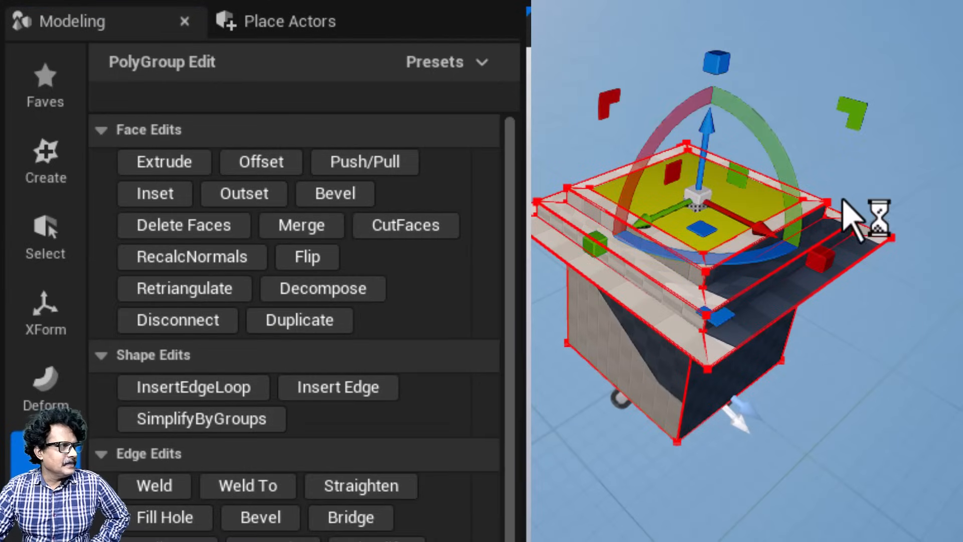
Step: Push/pull the inset top face downward to form a shallow square recess
click(382, 157)
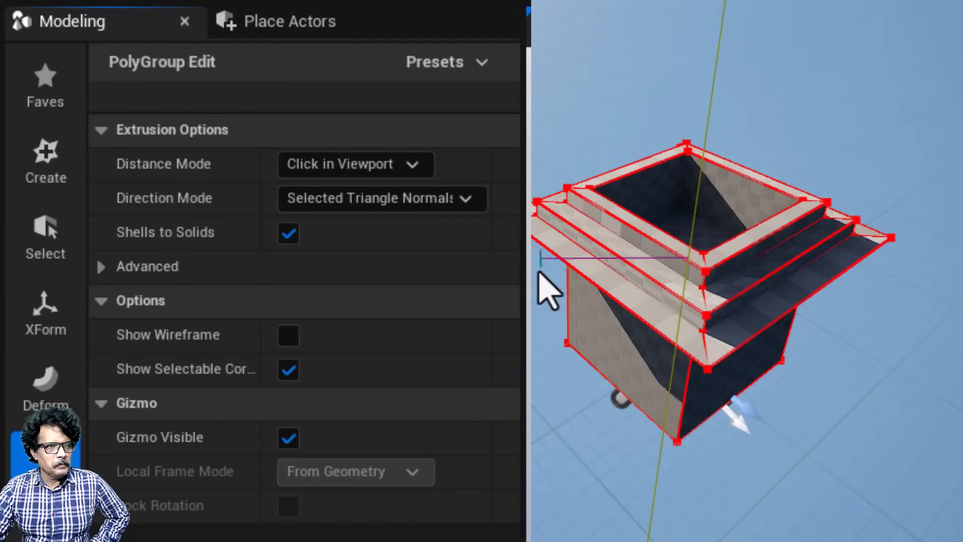
click(542, 229)
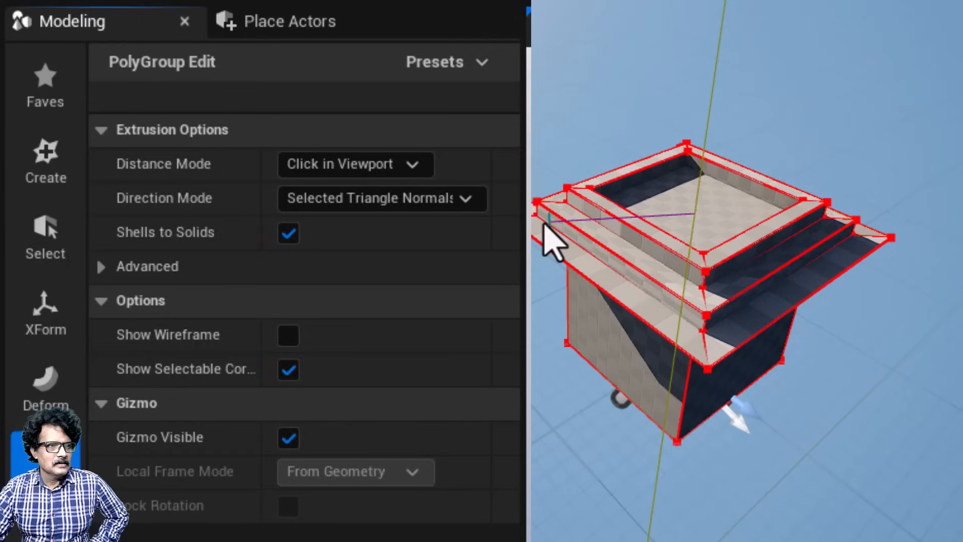
click(545, 225)
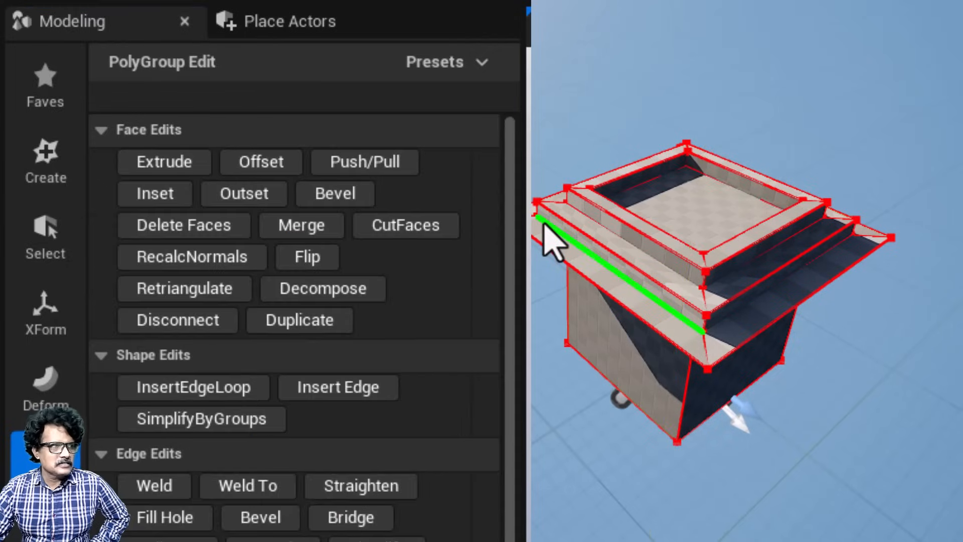
Step: Inset the floor face of the recess slightly from its walls
click(731, 217)
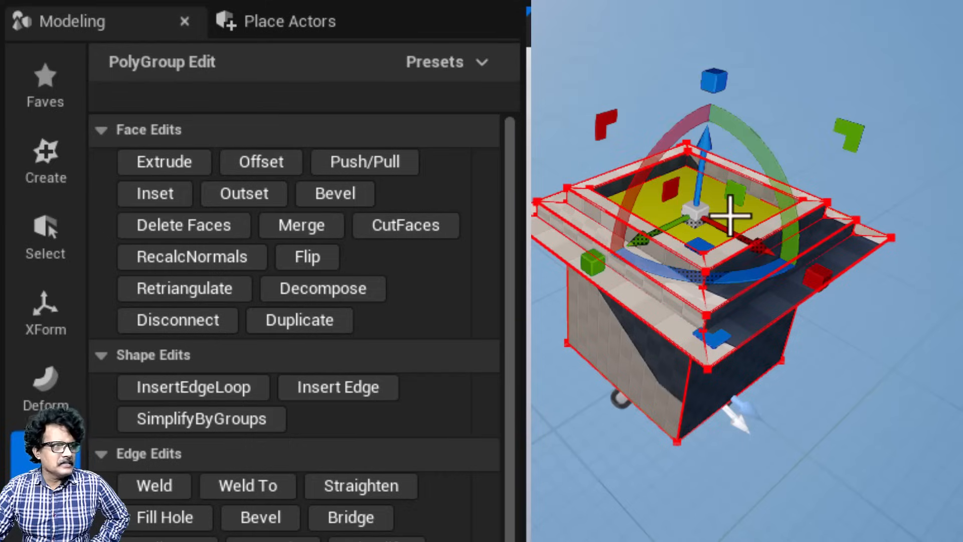
click(167, 199)
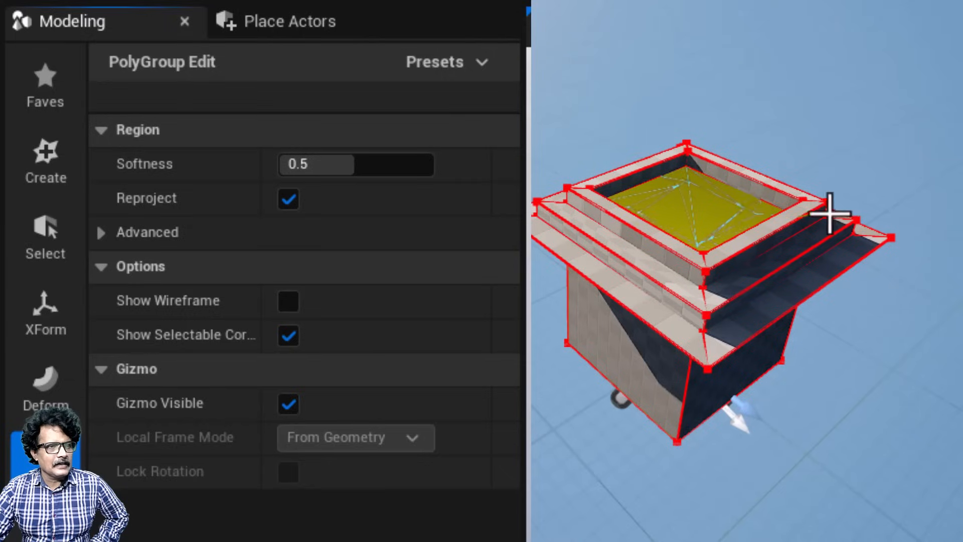
click(814, 221)
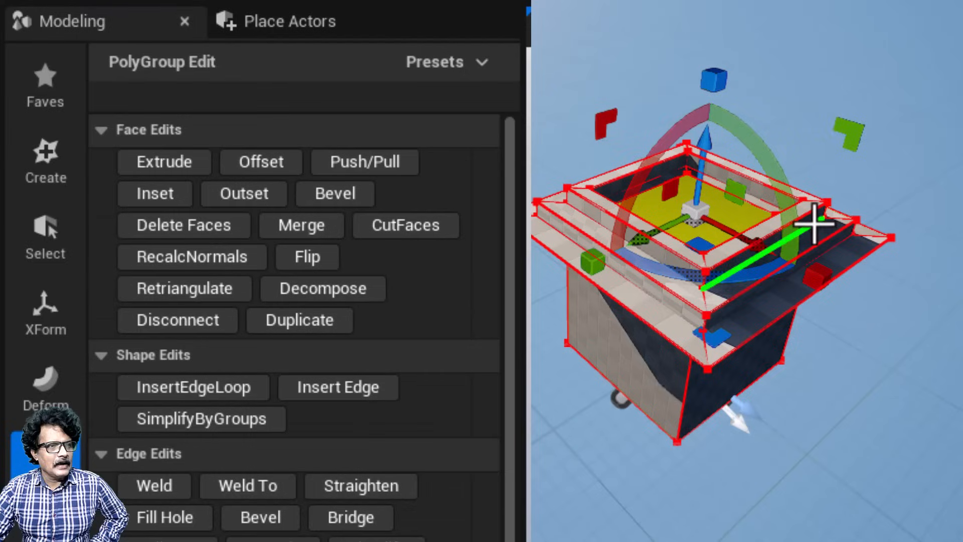
Step: Push/pull the inset recess floor upward into a tall block rising above the rim, and accept the edit
click(365, 162)
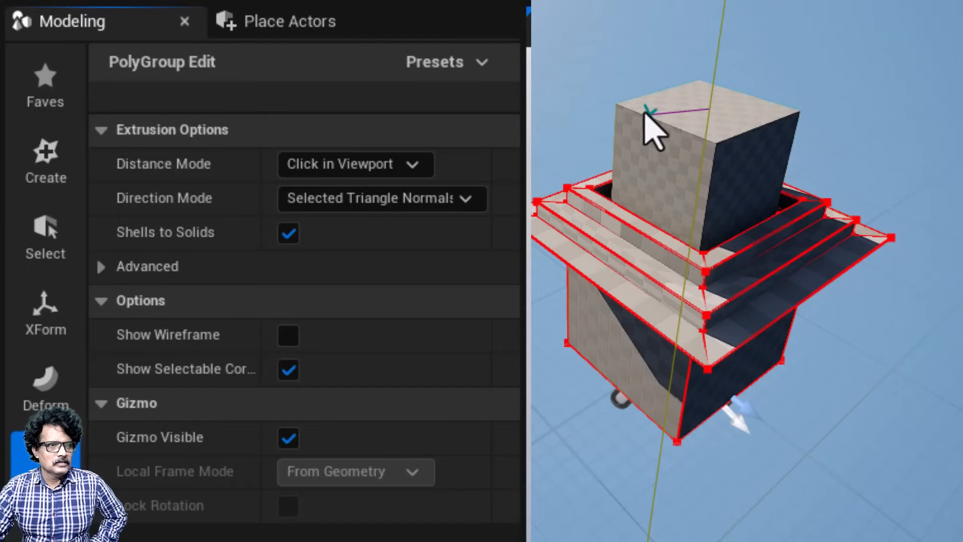
click(652, 132)
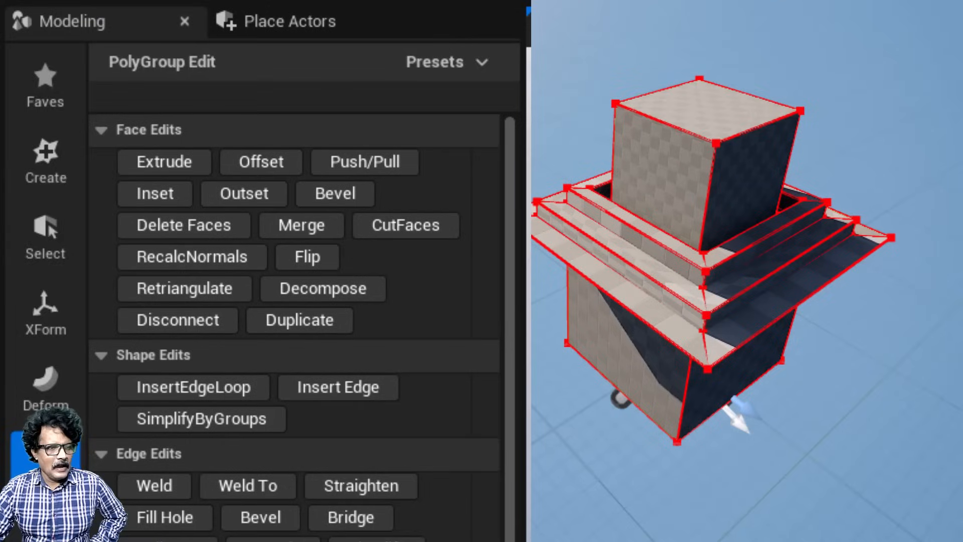
key(Return)
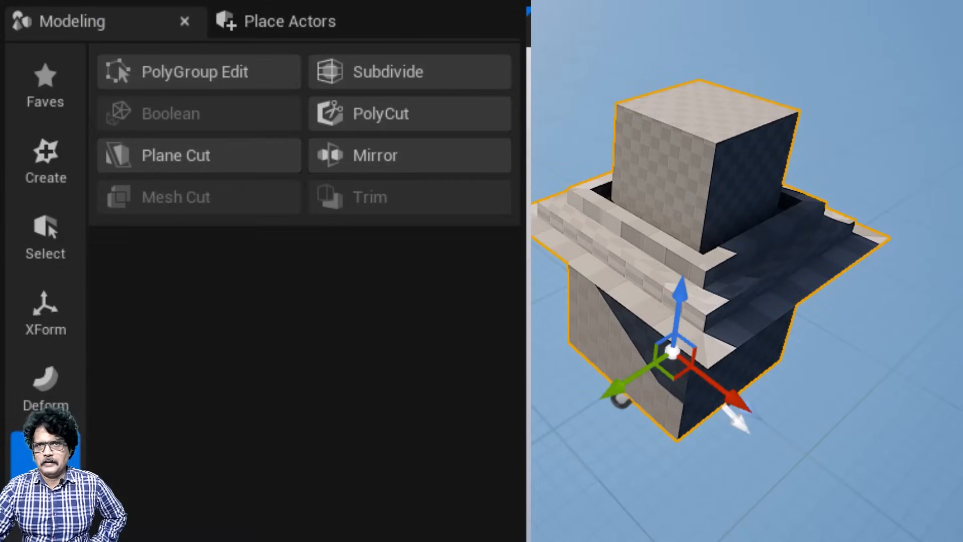
Step: Restart PolyGroup Edit and outset the tall block's top face so it overhangs the block on all sides
click(229, 80)
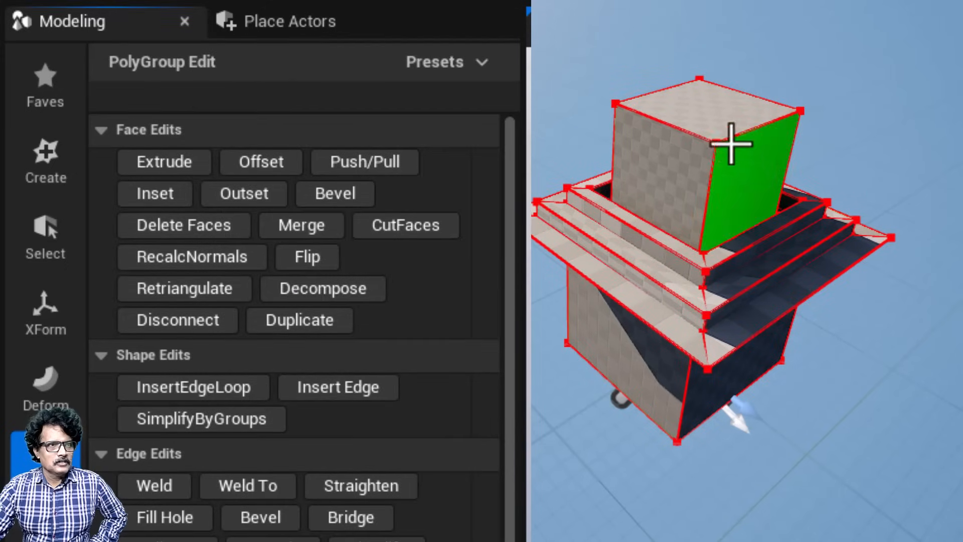
click(705, 124)
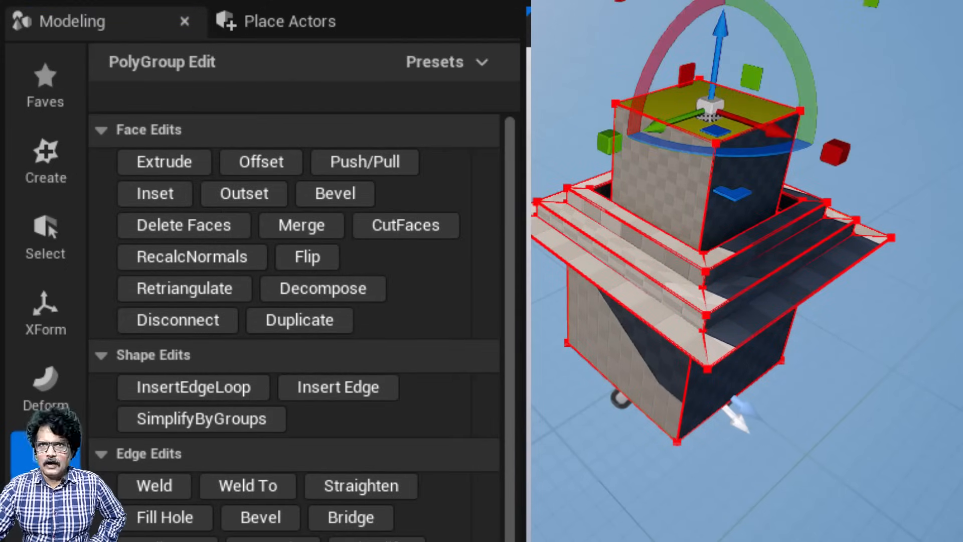
click(260, 197)
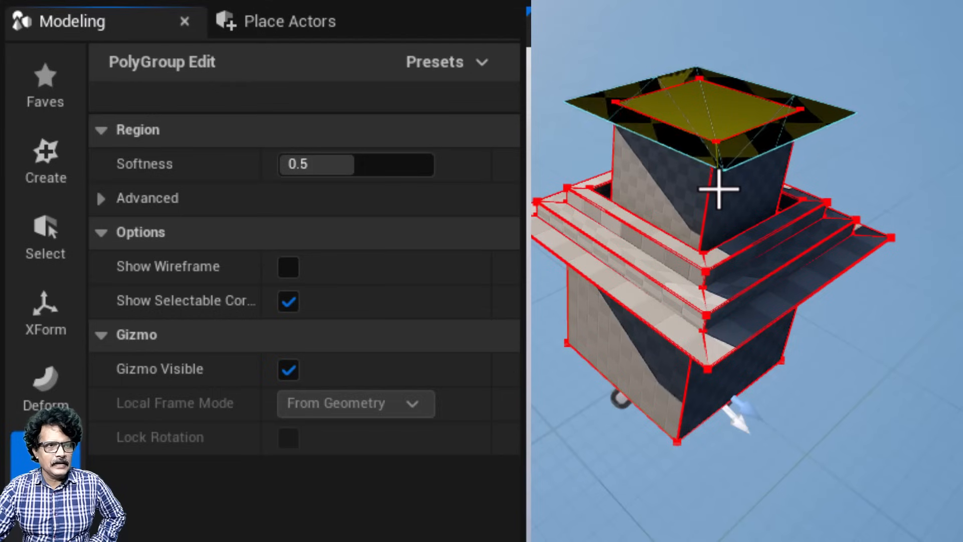
click(719, 191)
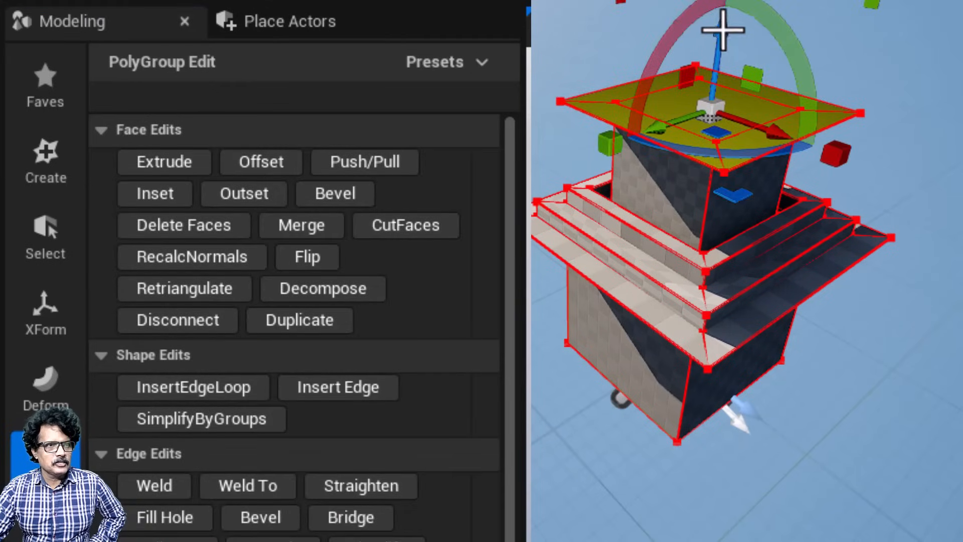
Step: Raise the outset top face about 20 units to form a flared cap, and accept the PolyGroup edit
drag(723, 30, 720, 4)
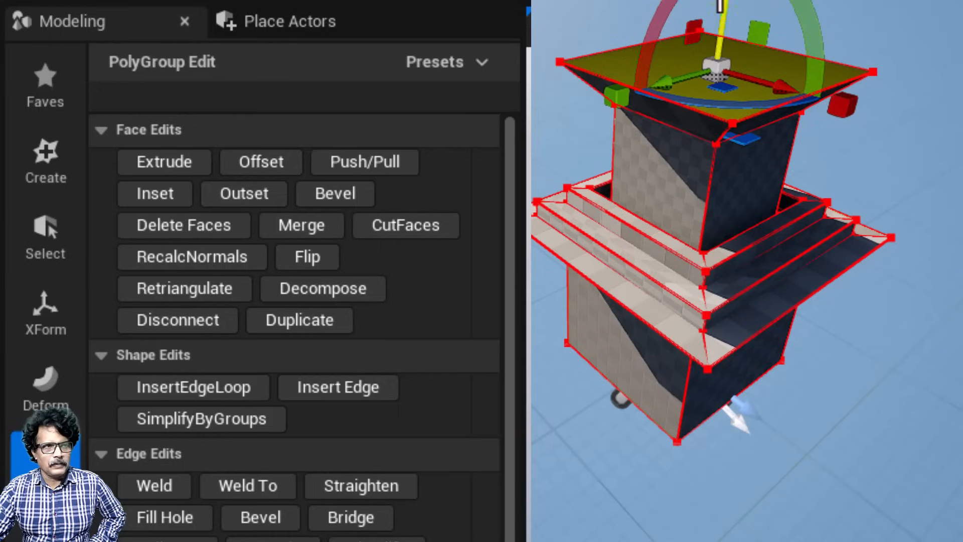
right_drag(759, 239, 675, 130)
key(d)
key(q)
key(w)
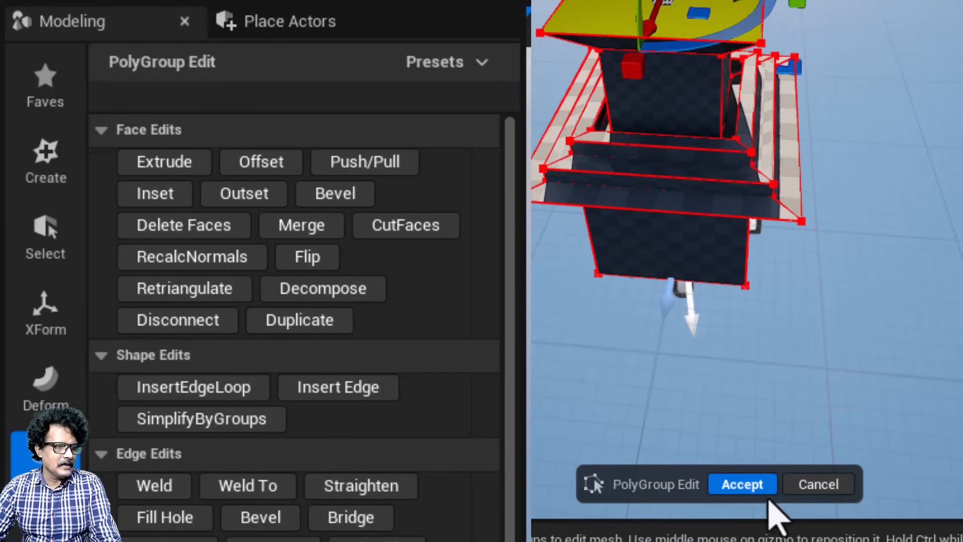
click(742, 484)
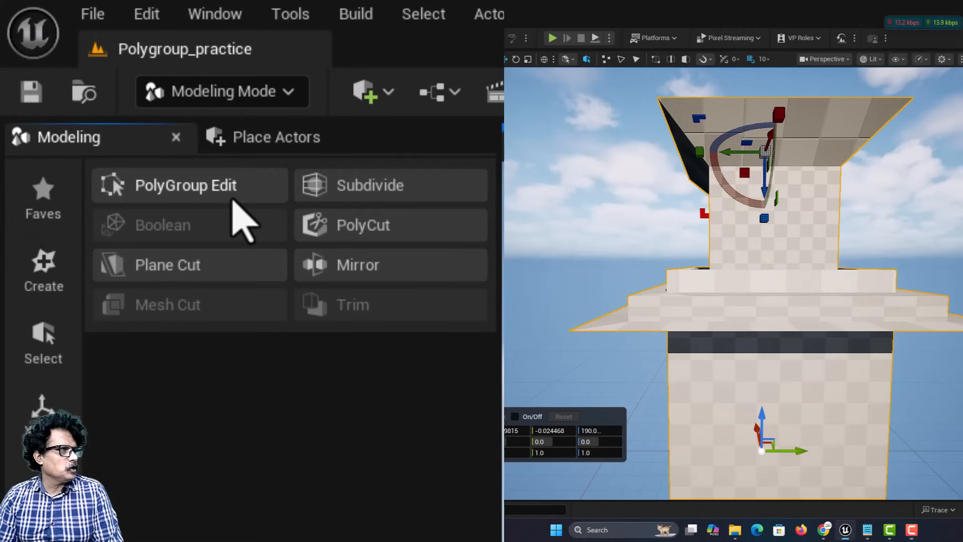
Step: Restart PolyGroup Edit, enable Select Edge Loops, and select the edge loop where the flared cap meets the block
click(95, 80)
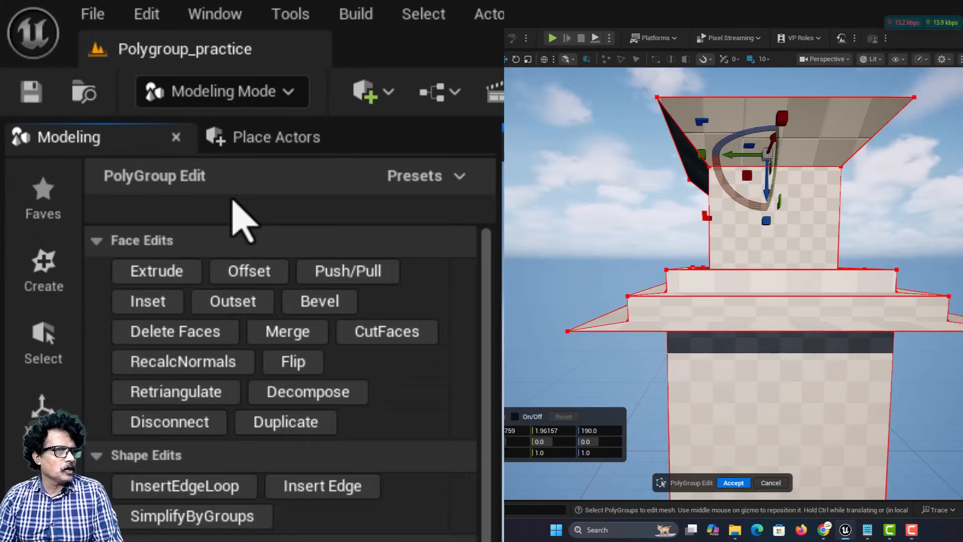
scroll(221, 208, down, 5)
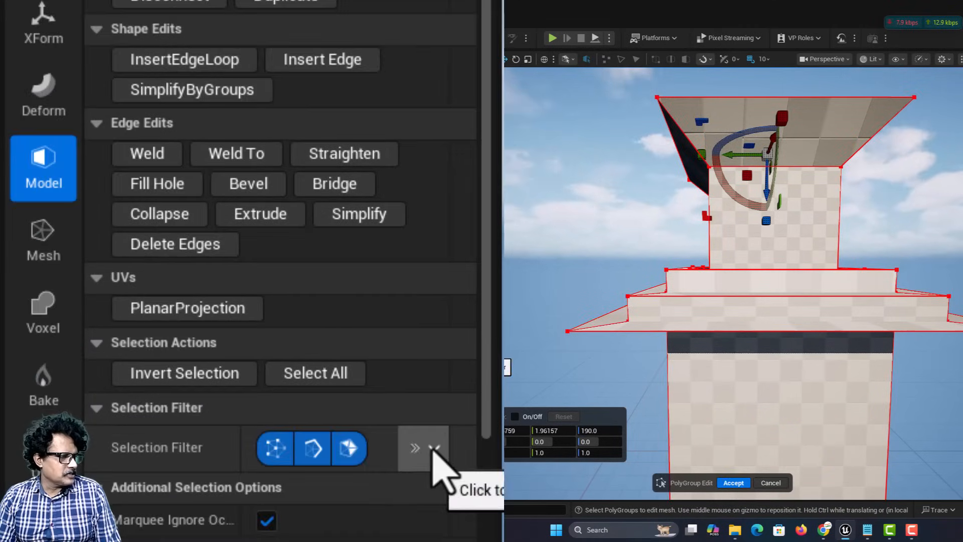
click(434, 448)
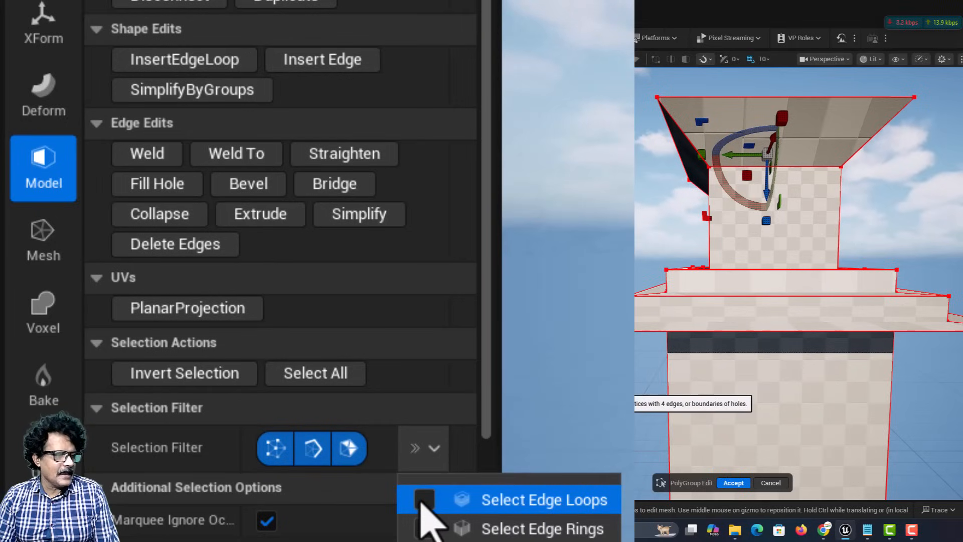
click(424, 499)
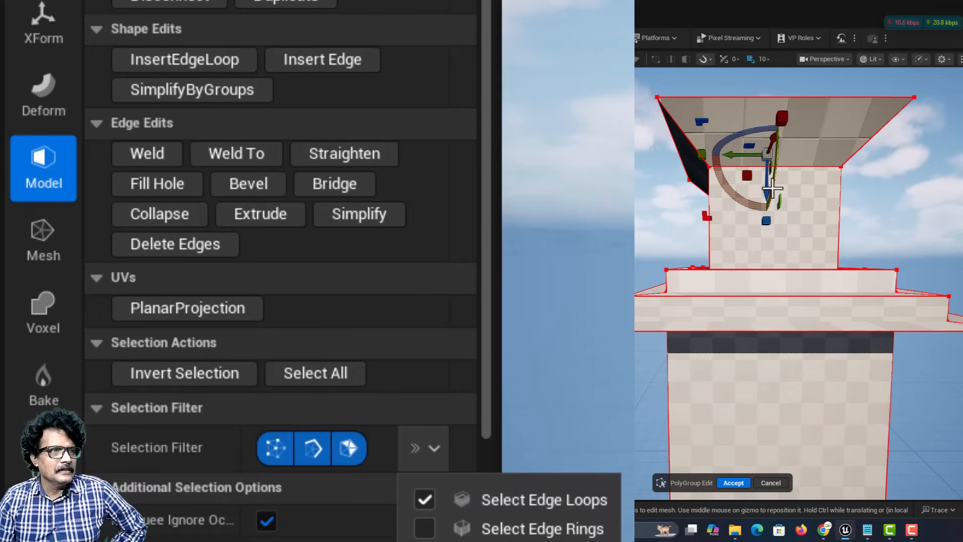
click(777, 168)
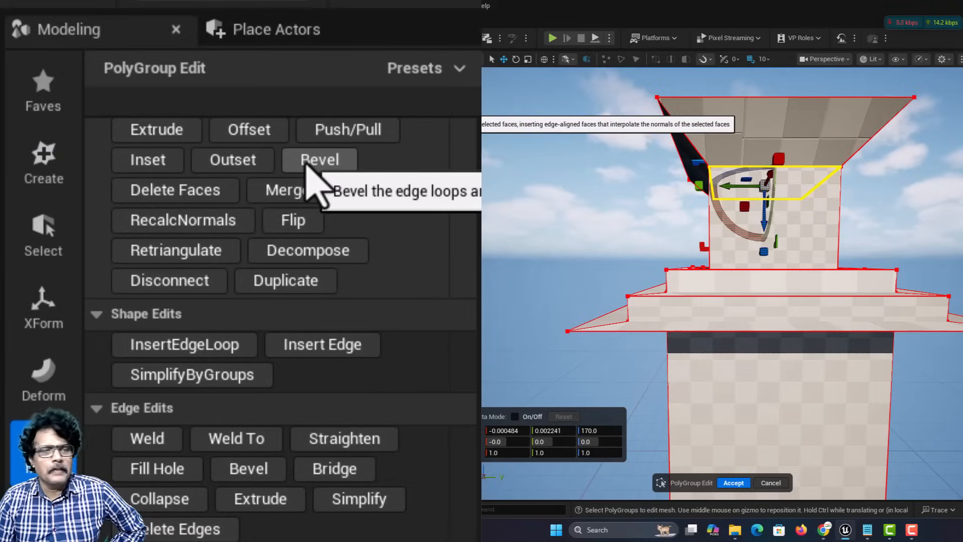
Step: Bevel the selected edge loop where the flared cap meets the block, using a bevel distance of 6
click(307, 165)
key(w)
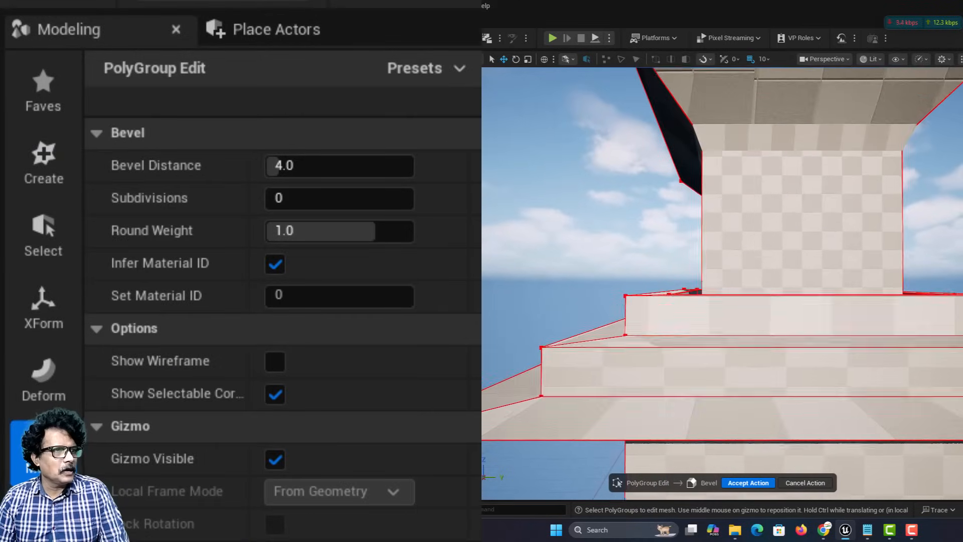
right_drag(722, 283, 545, 314)
key(d)
key(s)
key(e)
right_drag(803, 191, 802, 192)
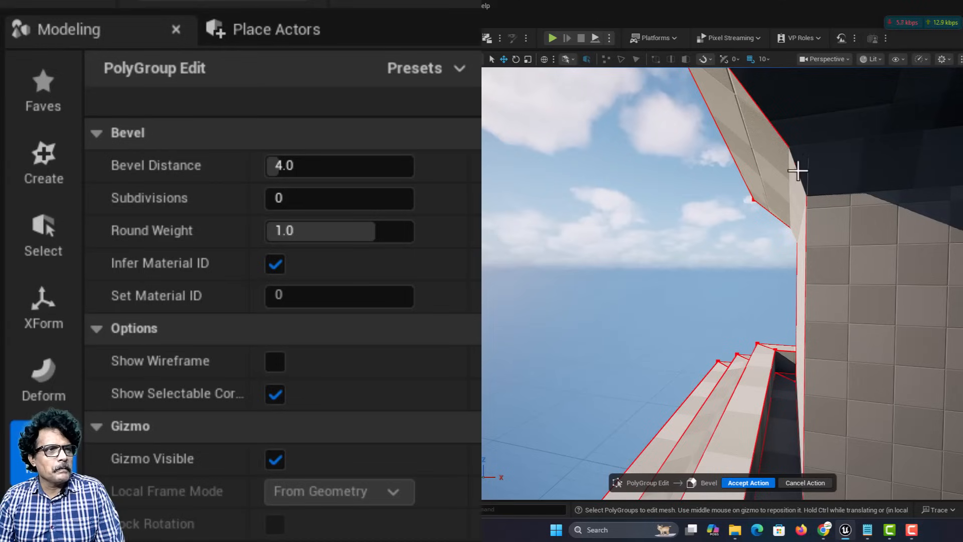
mouse_move(275, 168)
mouse_down()
mouse_move(332, 168)
mouse_move(280, 167)
mouse_up()
click(291, 166)
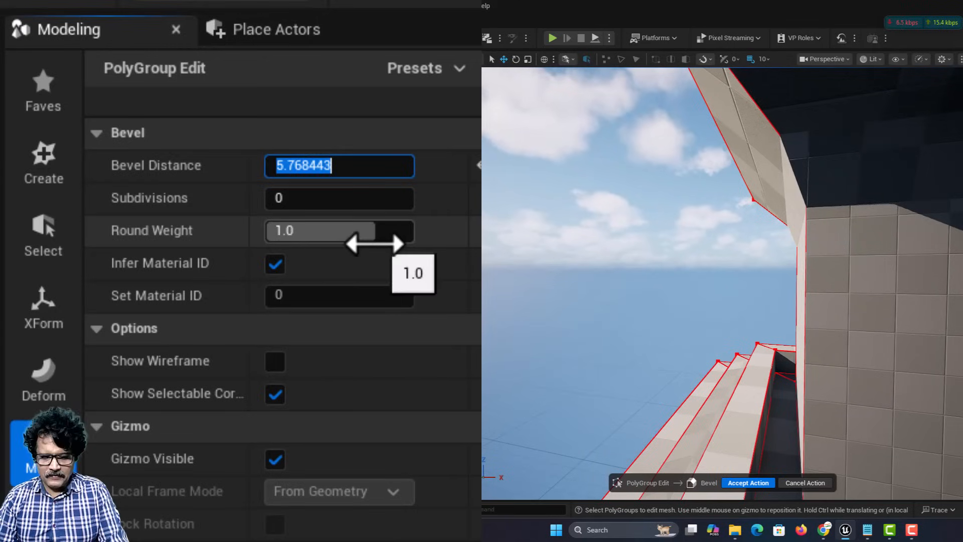
text(6)
key(Return)
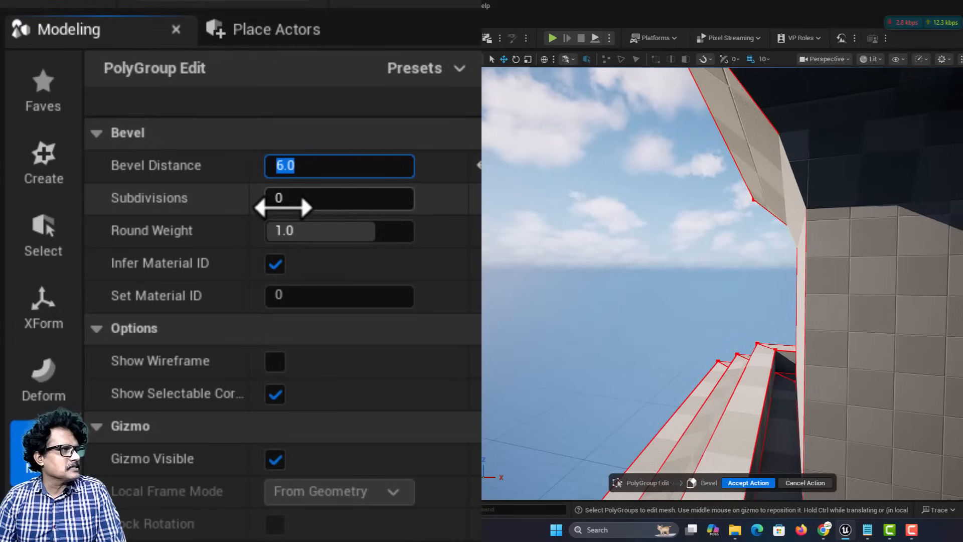
Step: Try 10 bevel subdivisions, settle on 5, and accept the bevel action
click(285, 204)
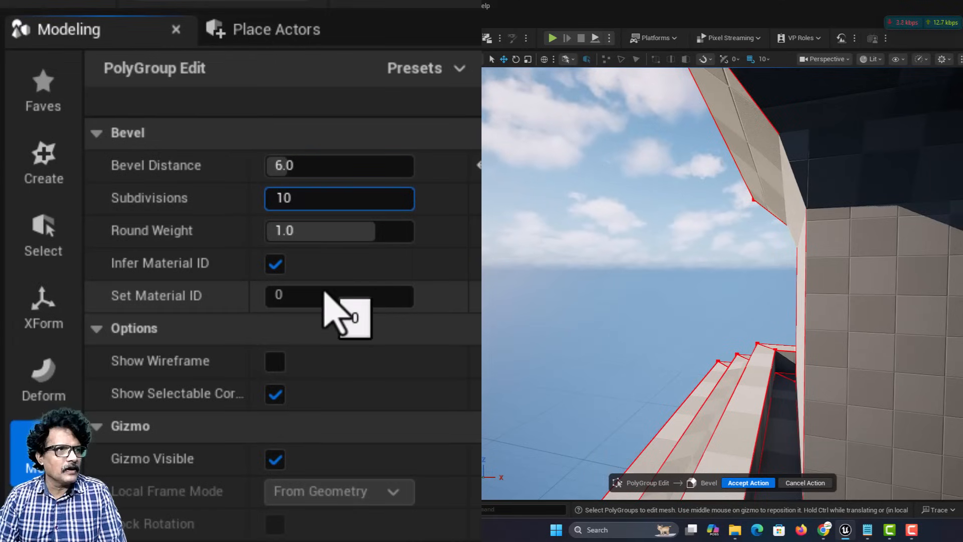
key(Return)
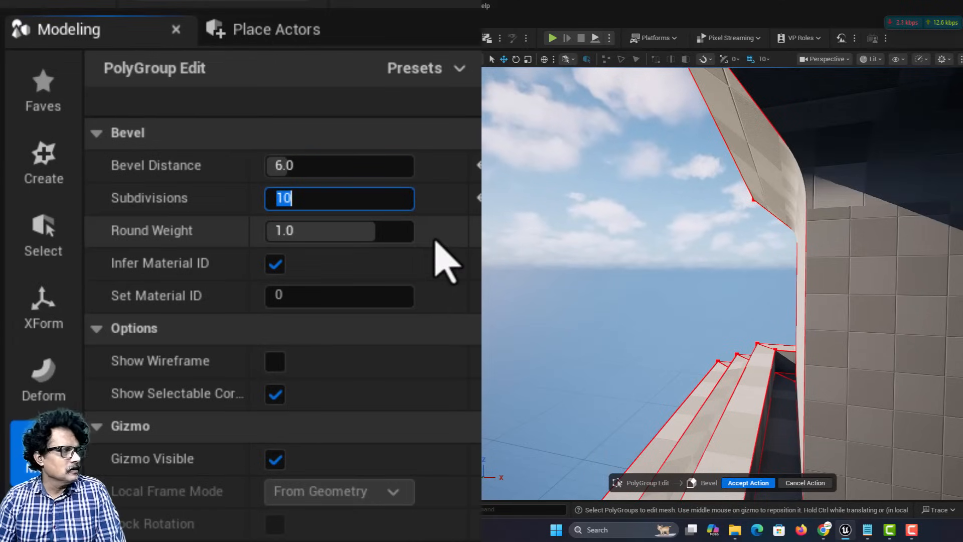
text(5)
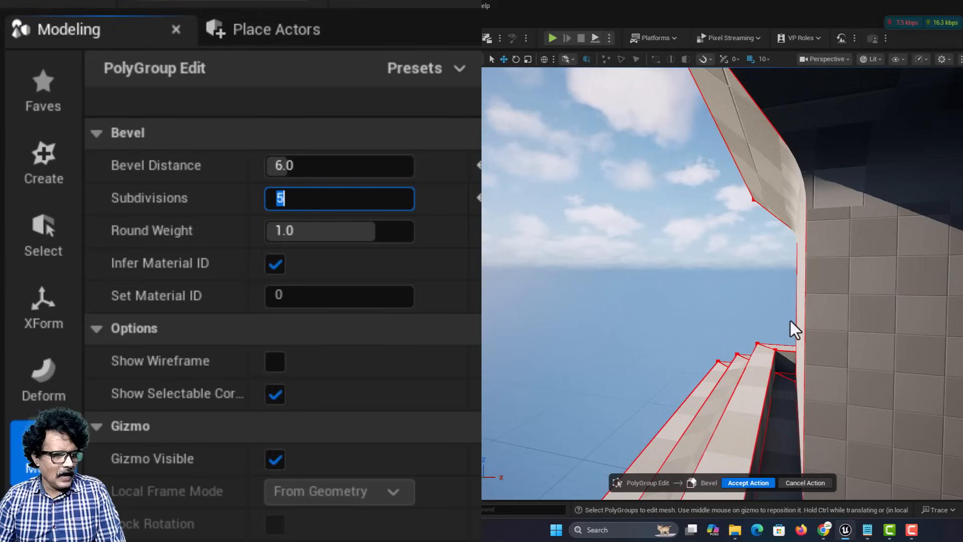
click(748, 482)
Step: Select the large top face of the flared cap and delete it
right_drag(668, 363, 770, 427)
key(s)
key(a)
key(e)
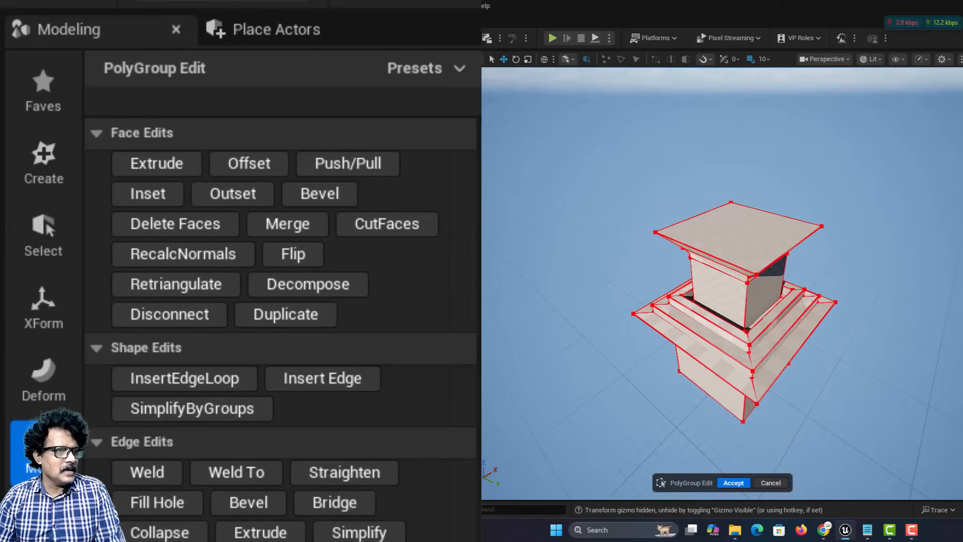
click(739, 228)
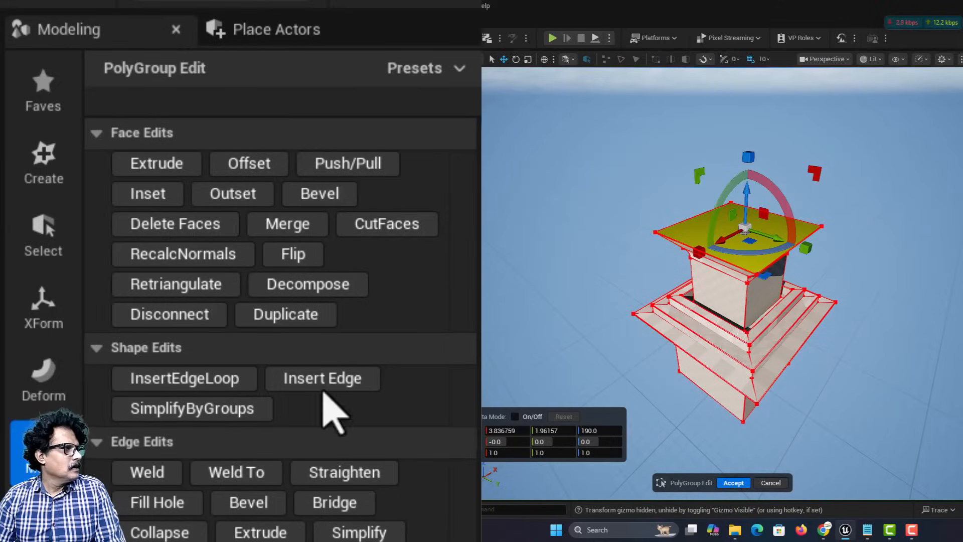
click(187, 227)
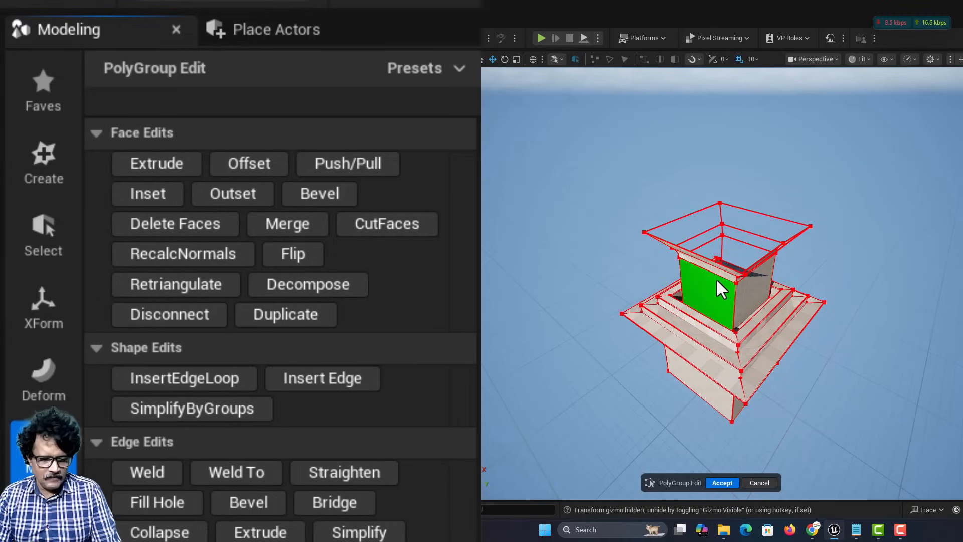
Step: Examine the opened cap from the side and from above to compare its outer and inner faces
alt+drag(719, 281, 882, 193)
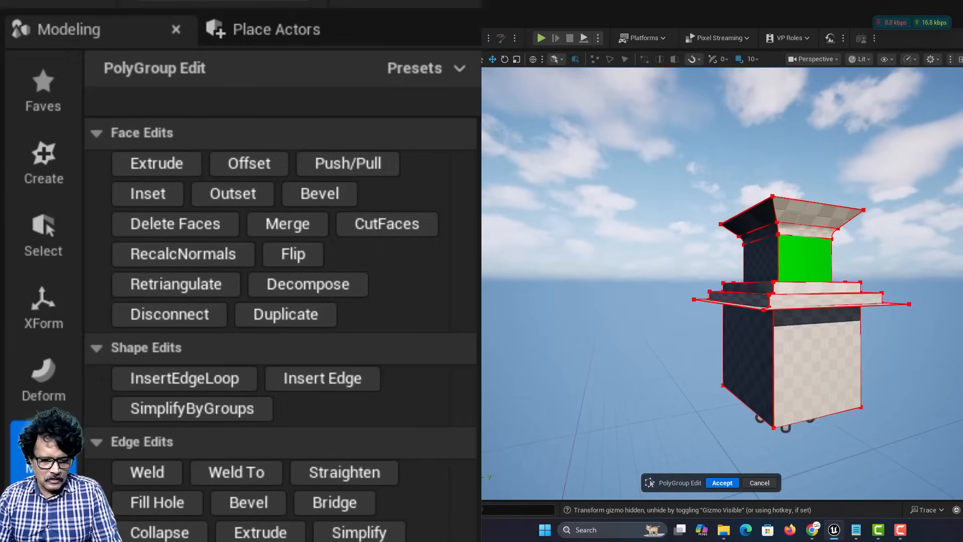
right_drag(753, 280, 595, 283)
key(w)
key(w)
key(d)
key(w)
key(w)
key(q)
key(e)
key(s)
key(d)
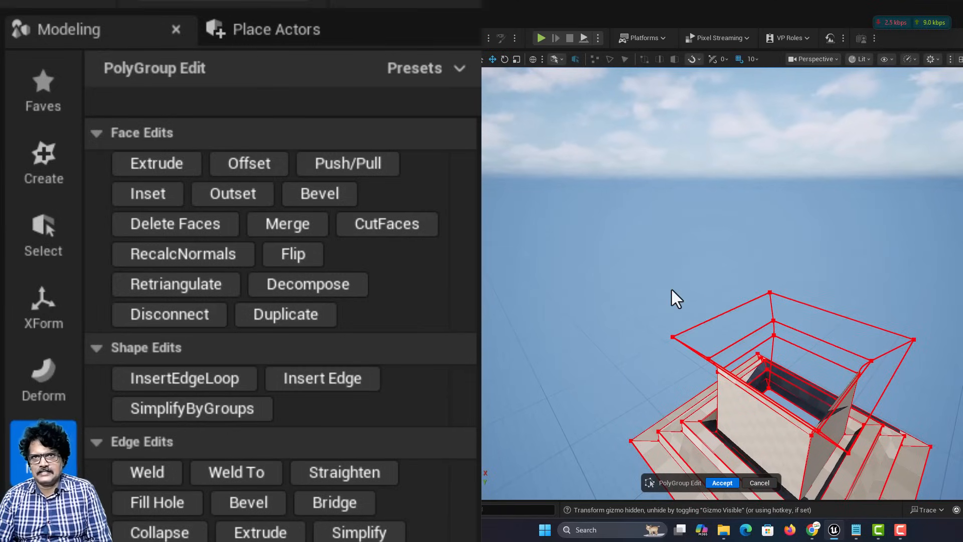
Step: Flip the normals of two adjacent sloped side faces of the flared cap so they face inward
click(739, 327)
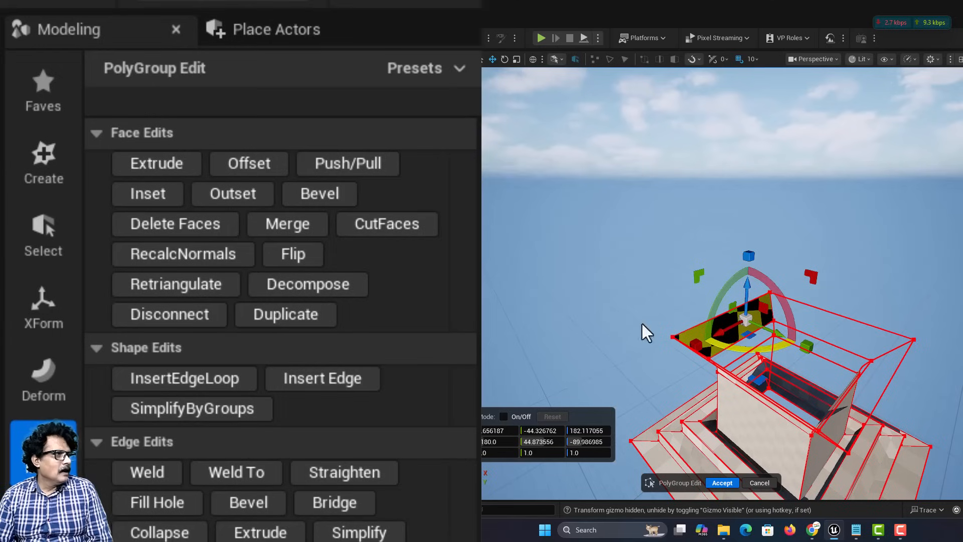
click(284, 262)
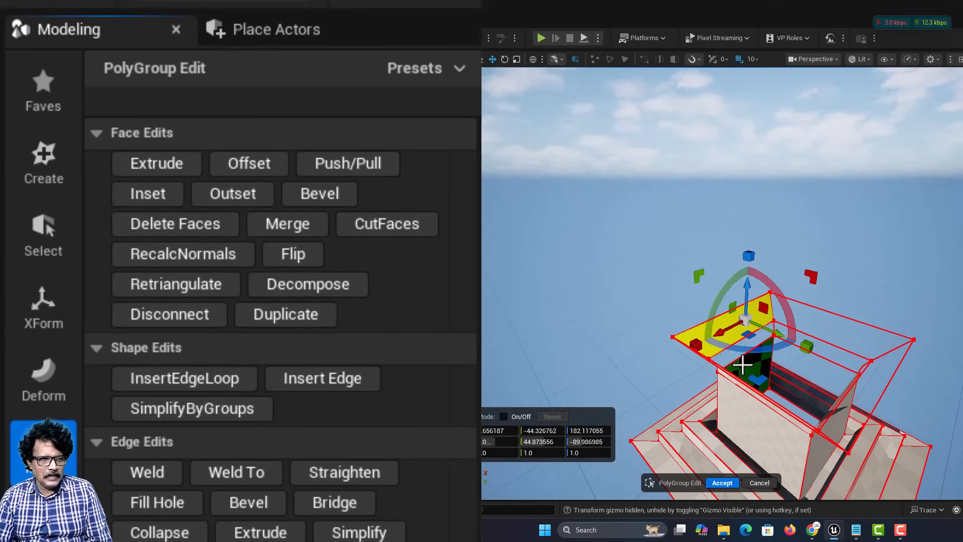
click(831, 332)
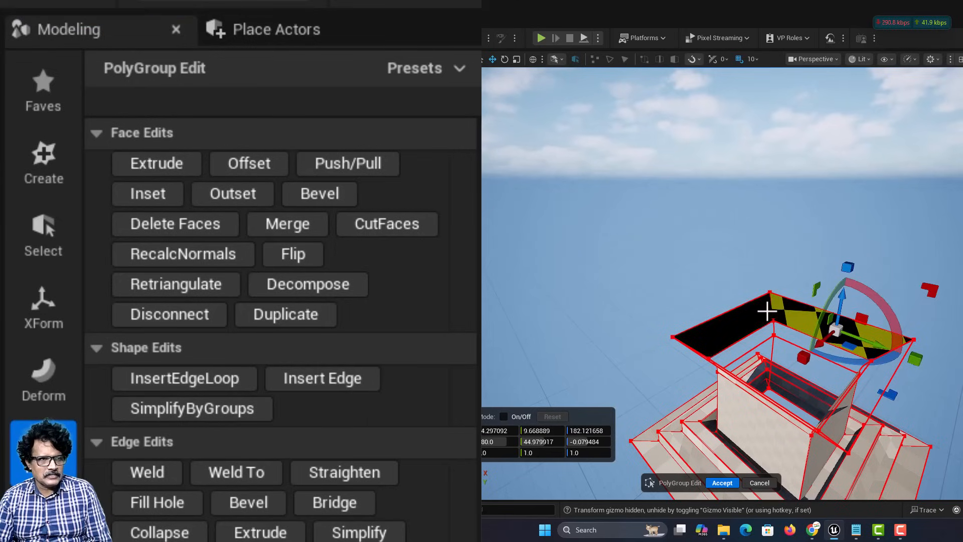
alt+drag(654, 350, 741, 329)
click(684, 396)
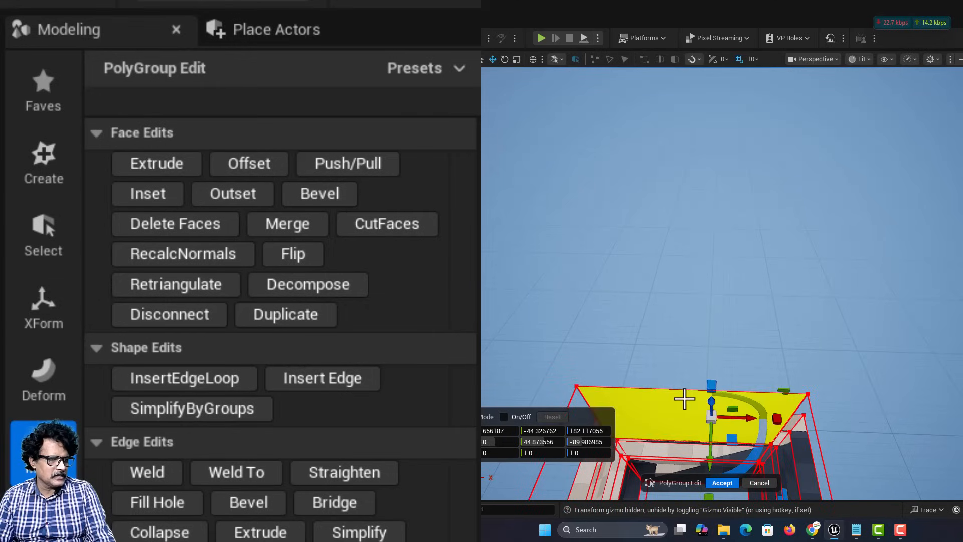
click(285, 256)
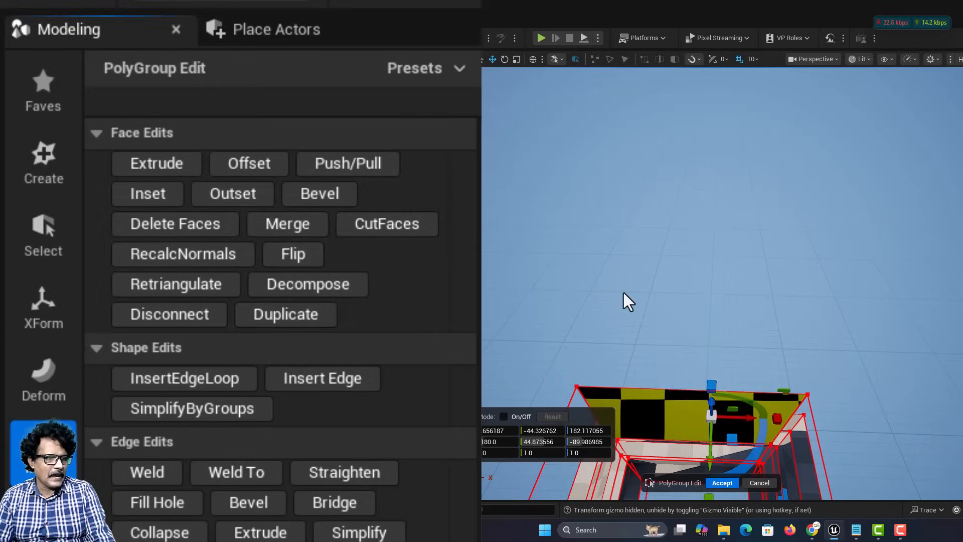
alt+drag(624, 293, 630, 277)
right_drag(631, 277, 635, 271)
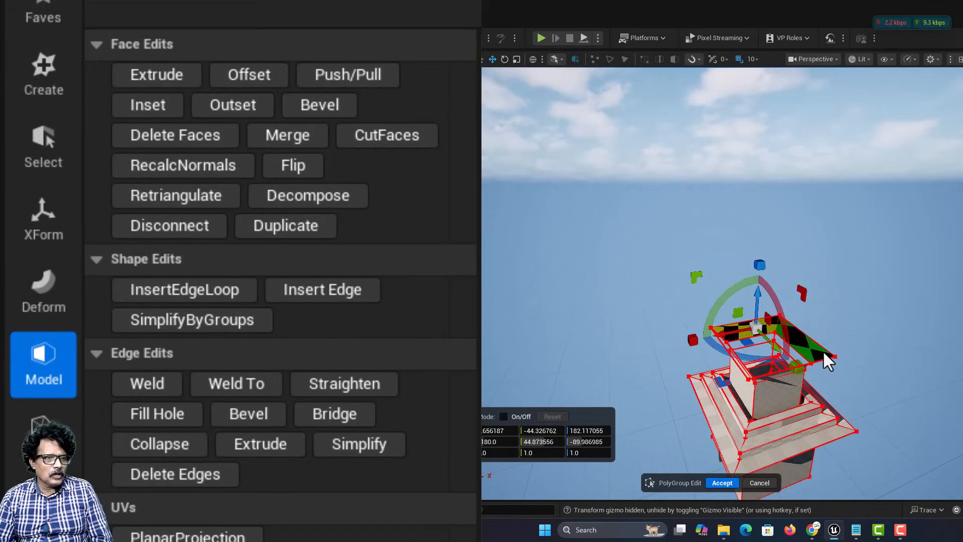
Step: Select the edge loop around the cap's open rim and fill the hole with a new top face
click(809, 335)
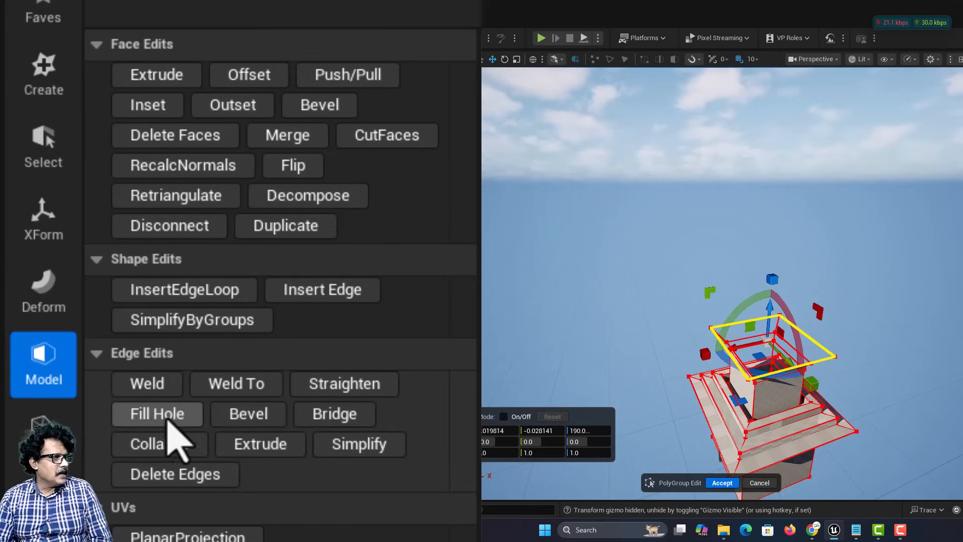
click(149, 424)
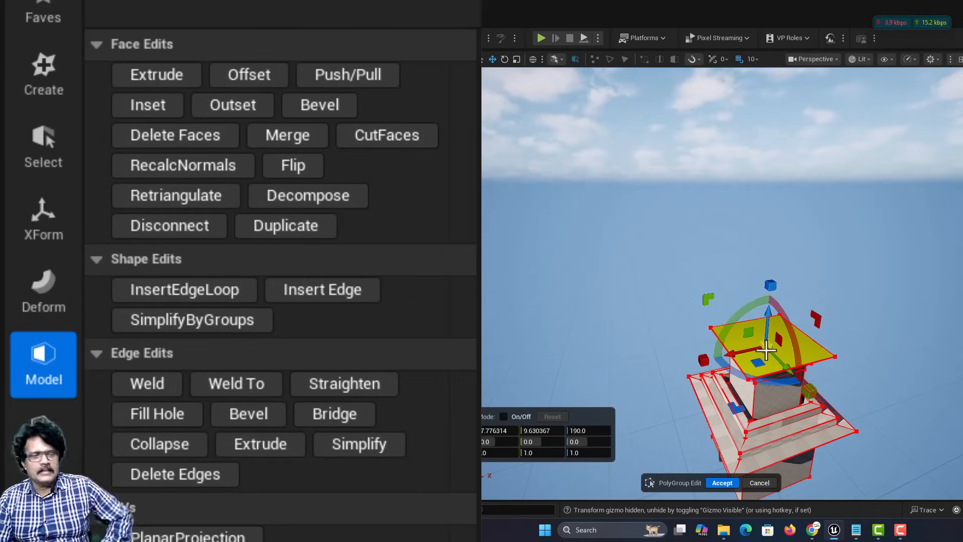
right_drag(768, 351, 783, 379)
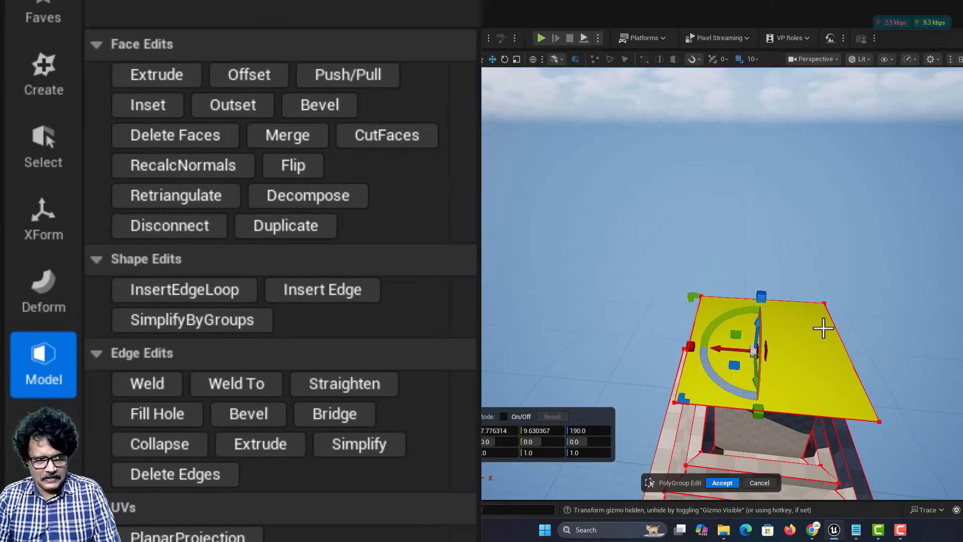
Step: Cut a narrow strip off the cap's top face, parallel to its far edge, and accept the PolyGroup edit
click(160, 289)
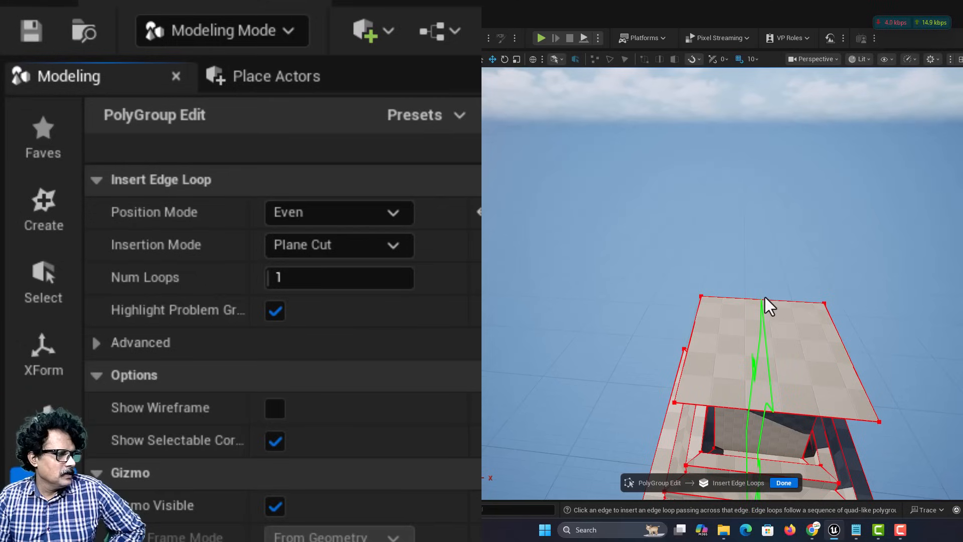
click(784, 482)
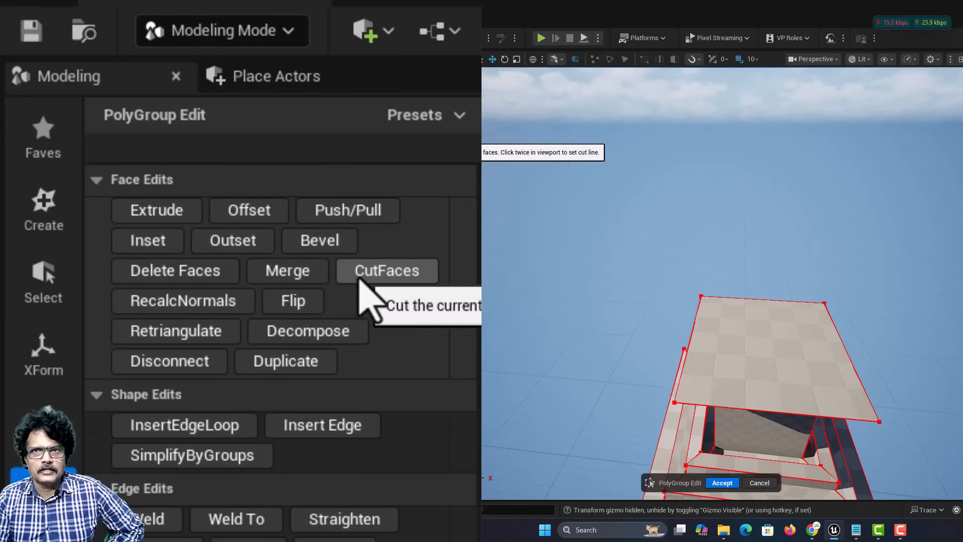
click(784, 326)
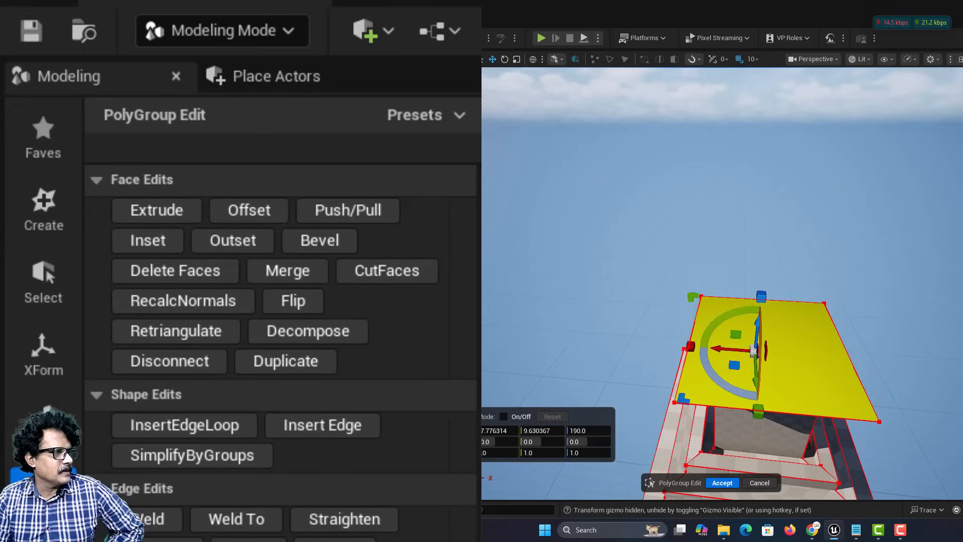
click(372, 270)
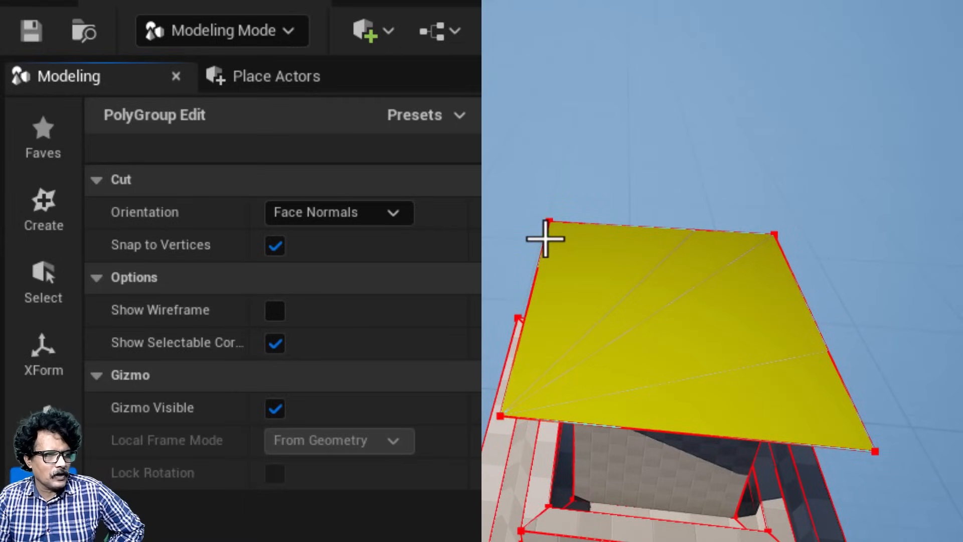
click(546, 239)
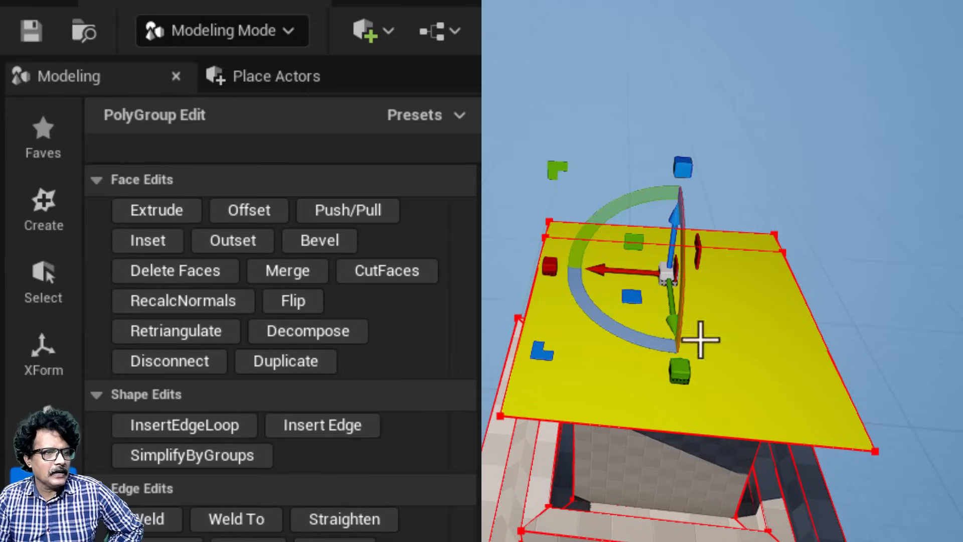
scroll(908, 296, down, 2)
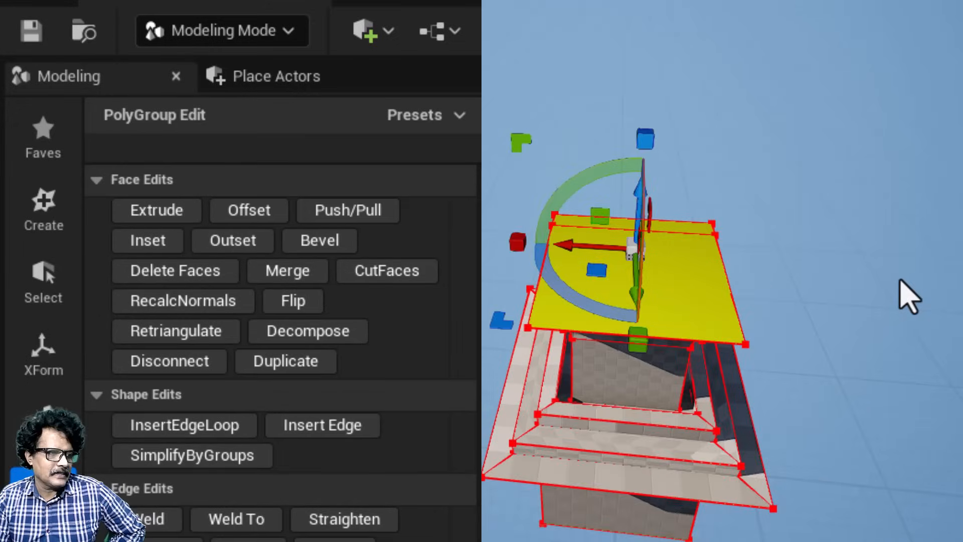
click(723, 508)
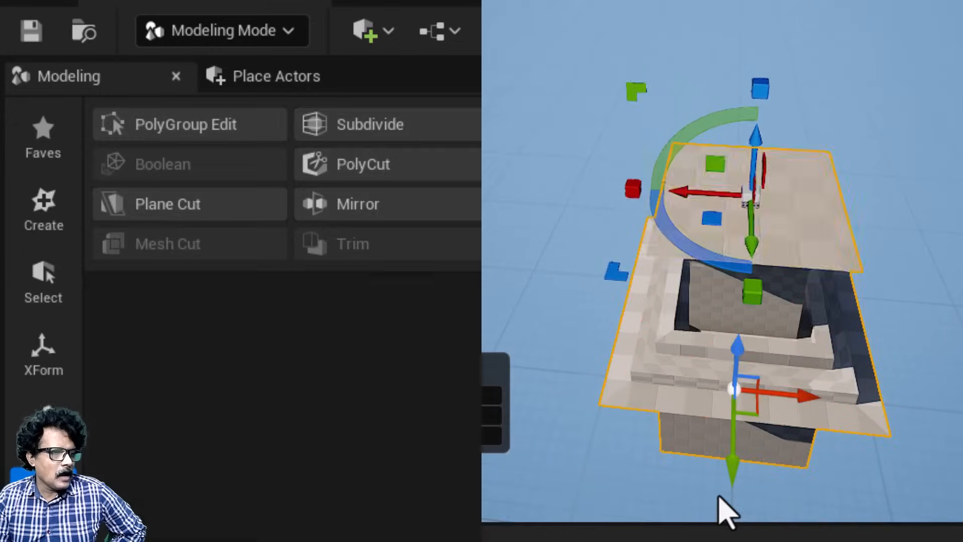
Step: Restart PolyGroup Edit and cut the large remaining top face along a line near its front edge
click(234, 132)
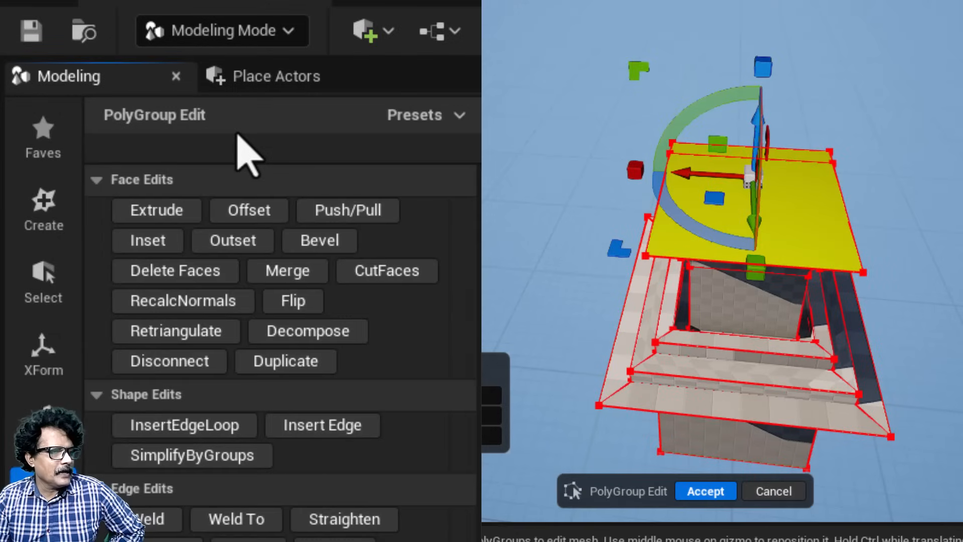
click(734, 152)
scroll(794, 214, up, 4)
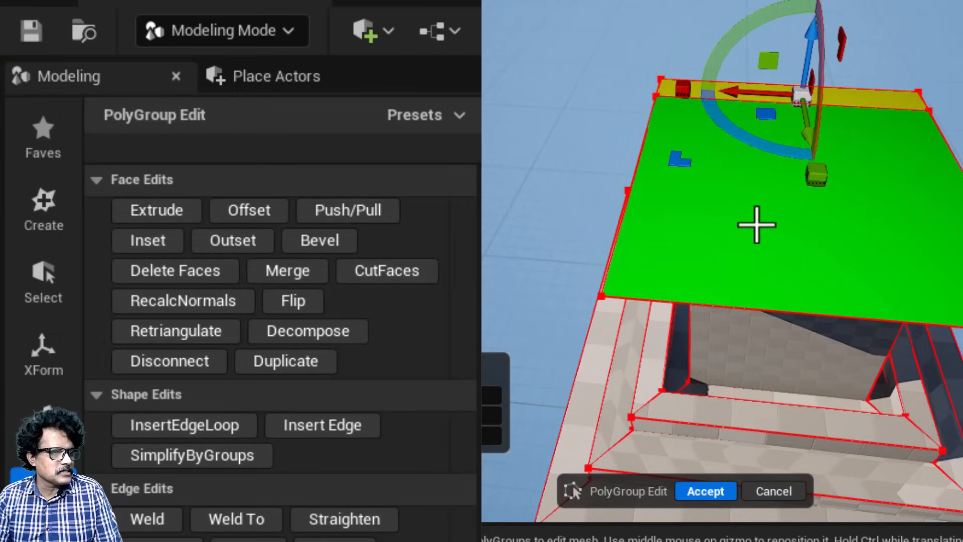
click(755, 223)
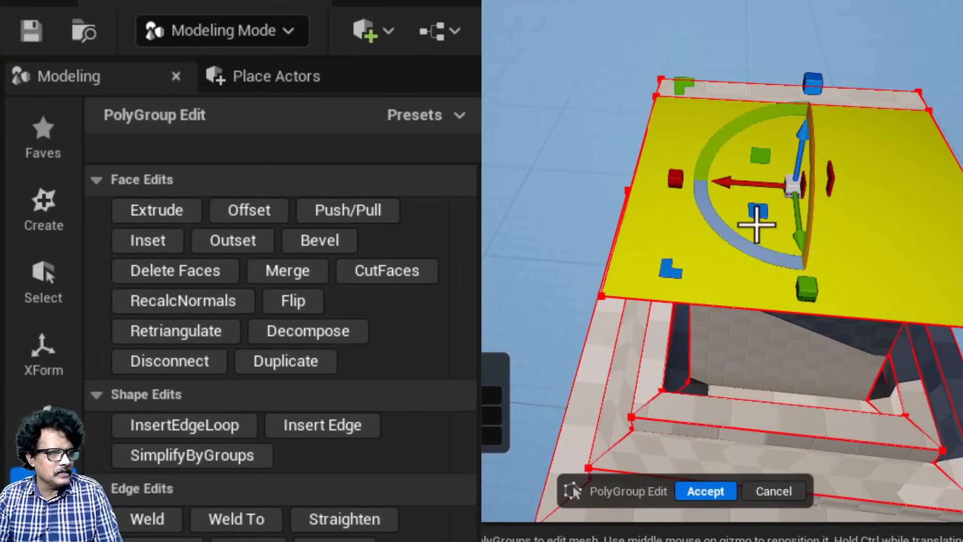
click(373, 279)
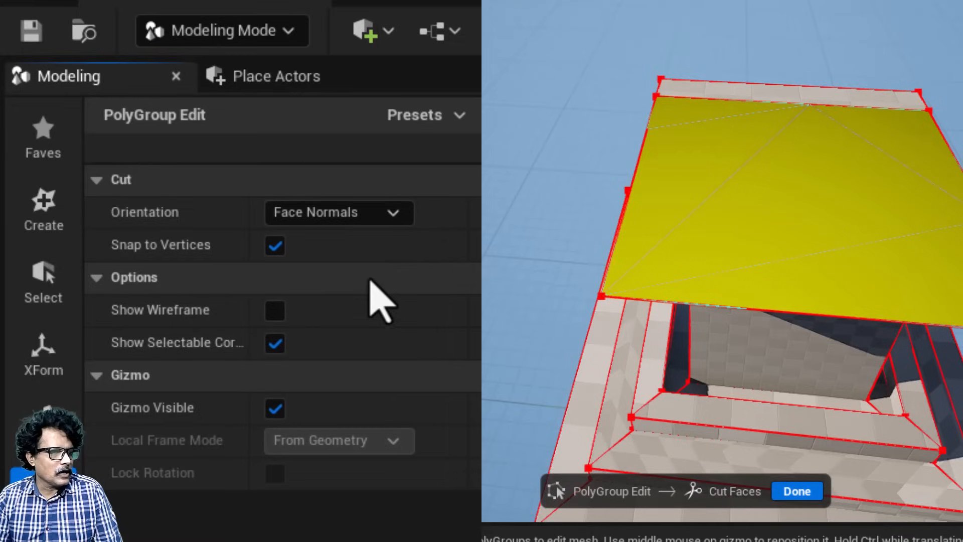
click(611, 267)
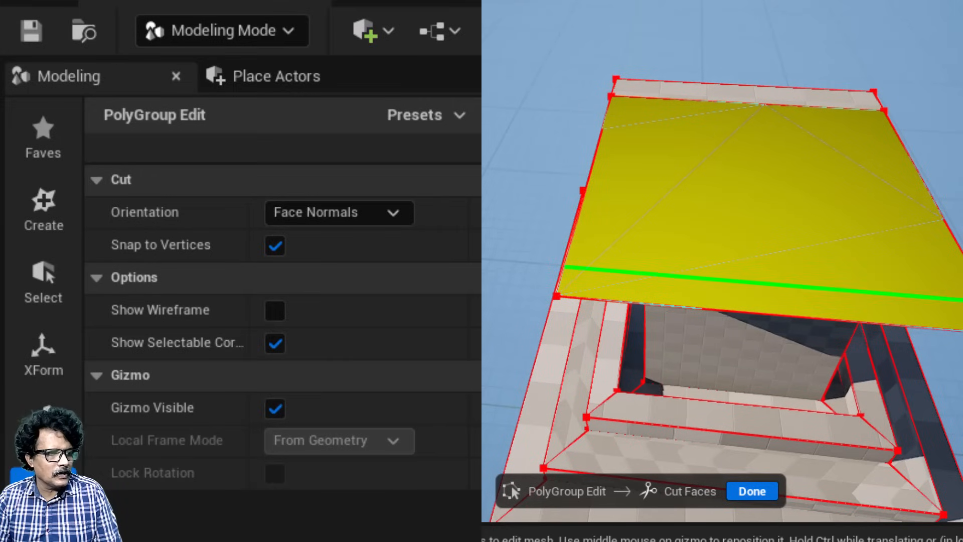
click(962, 300)
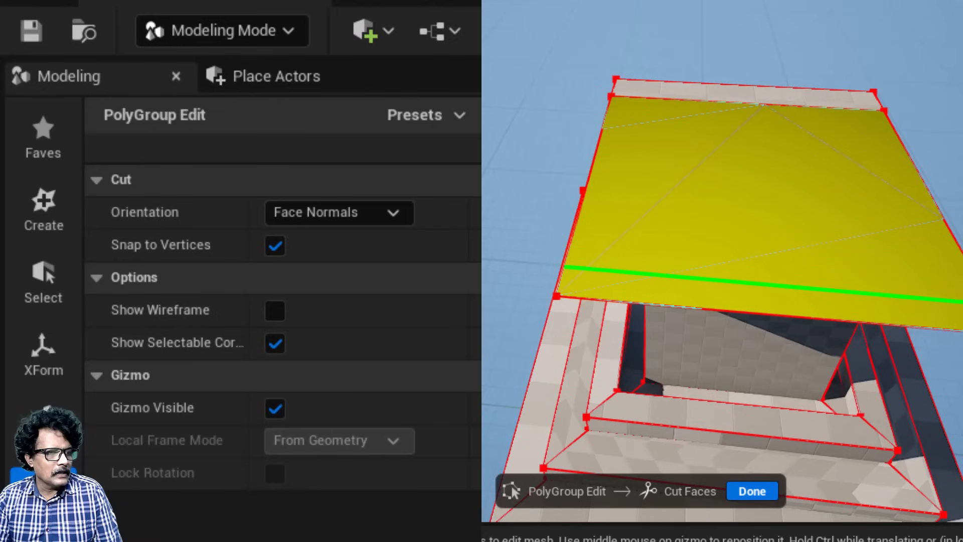
click(962, 302)
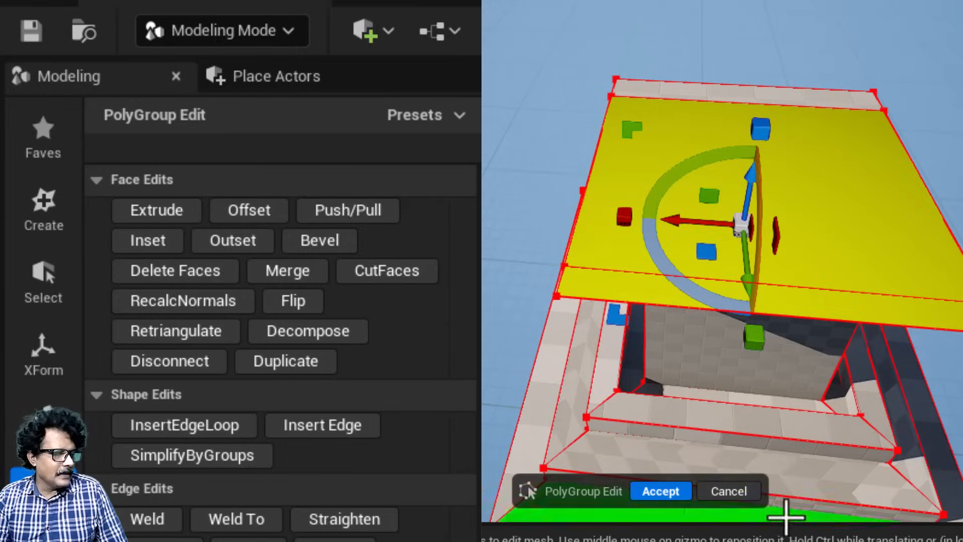
Step: Accept the lengthwise cut, restart PolyGroup Edit, and select the near and far strips of the cap's top in turn
click(663, 491)
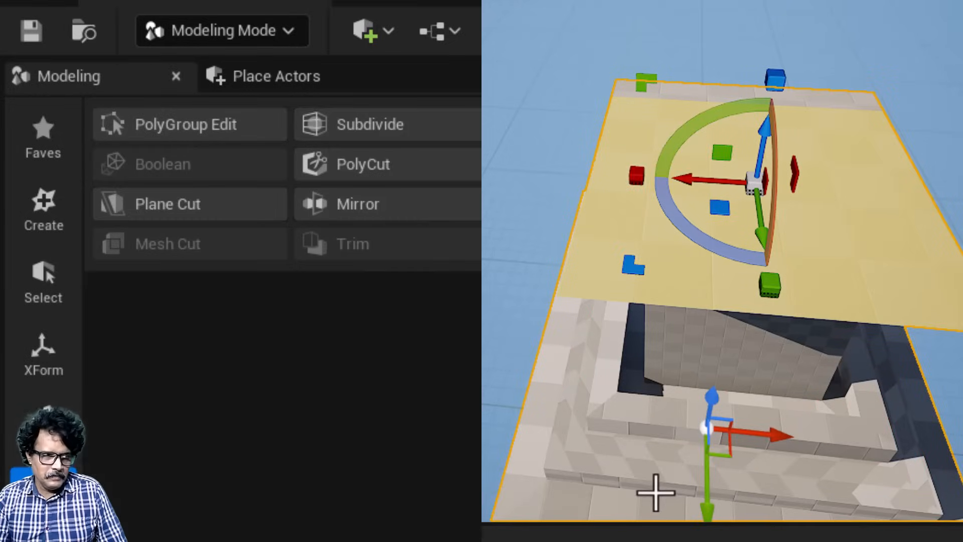
click(203, 125)
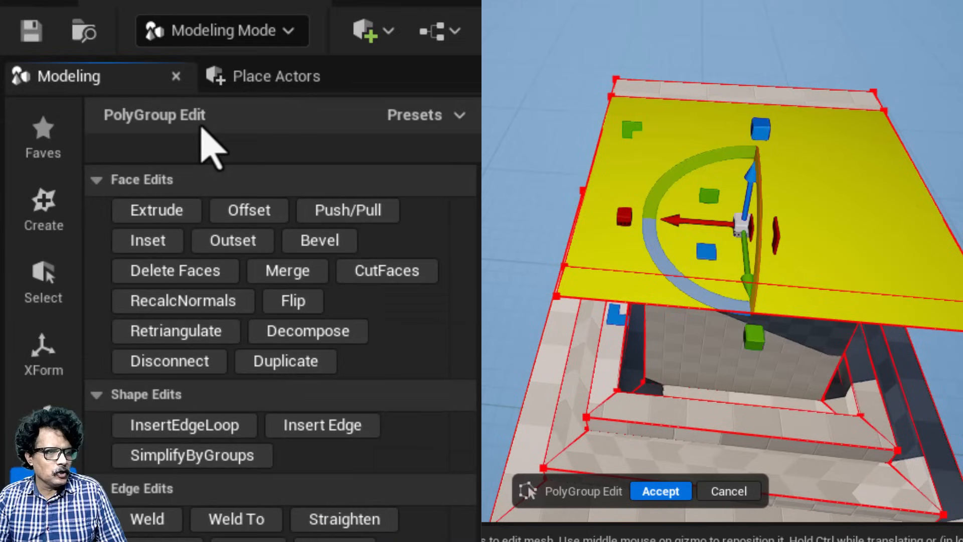
click(495, 321)
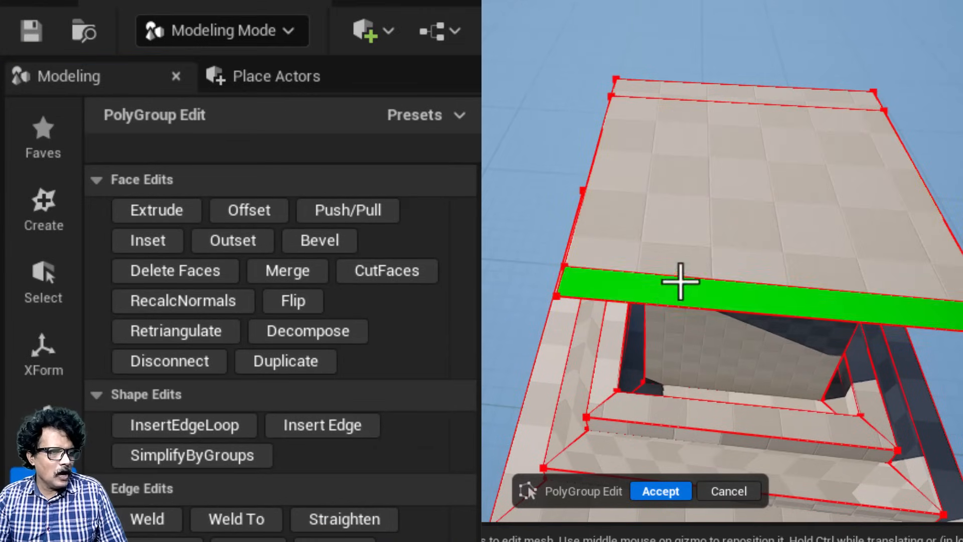
click(684, 292)
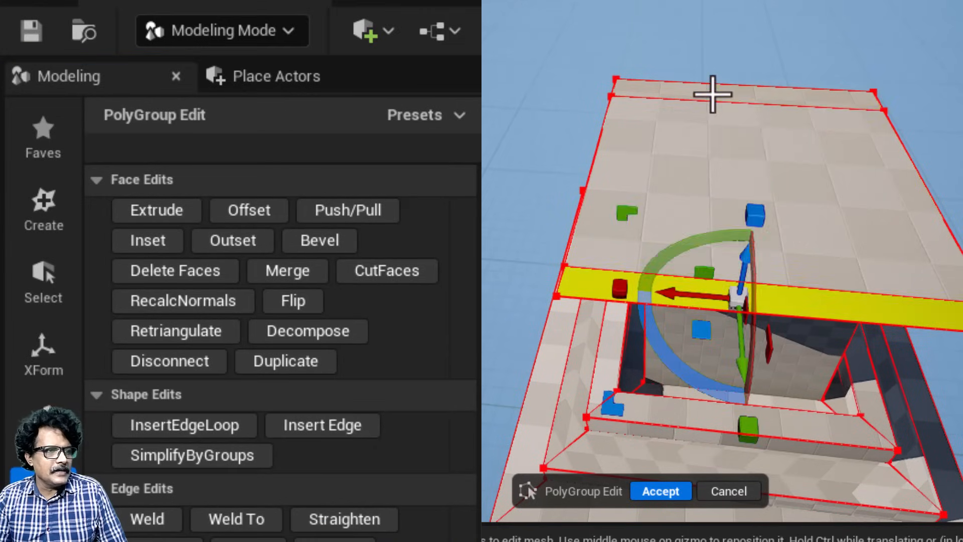
click(713, 93)
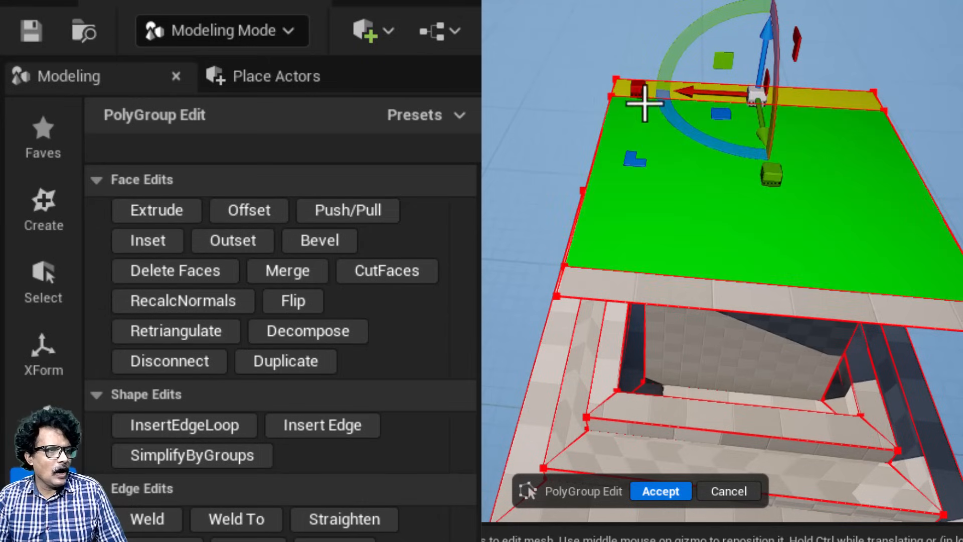
Step: Cut a short corner piece off one end of the cap's near top strip and accept the PolyGroup edit
click(628, 290)
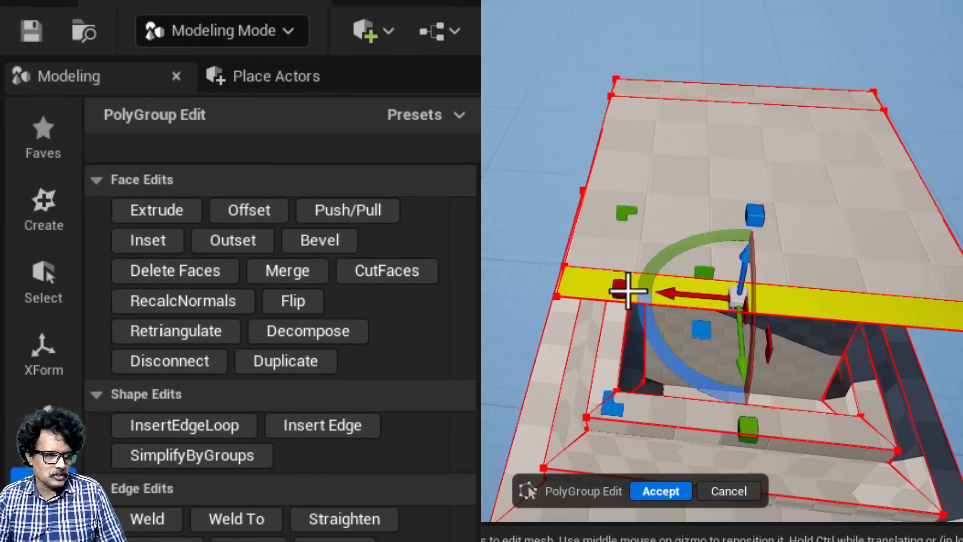
click(385, 276)
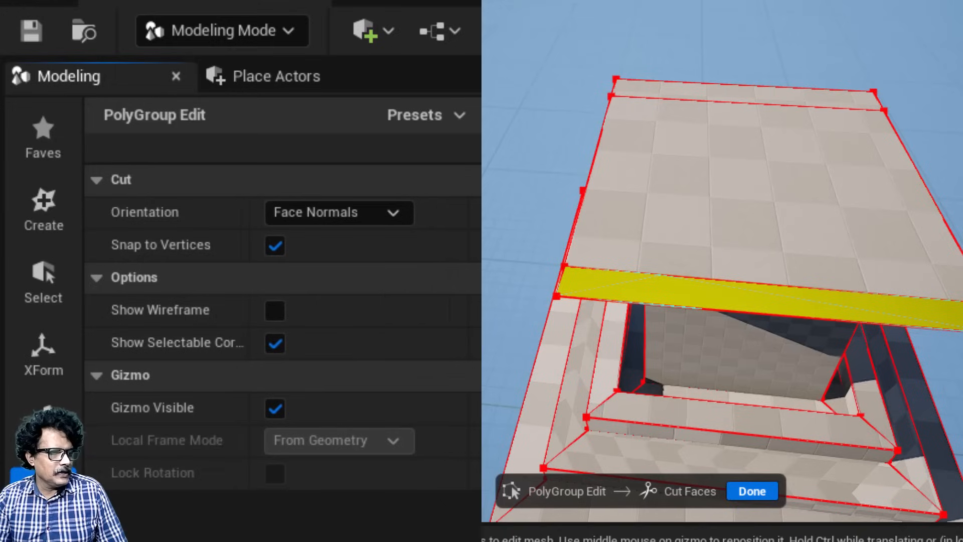
click(598, 297)
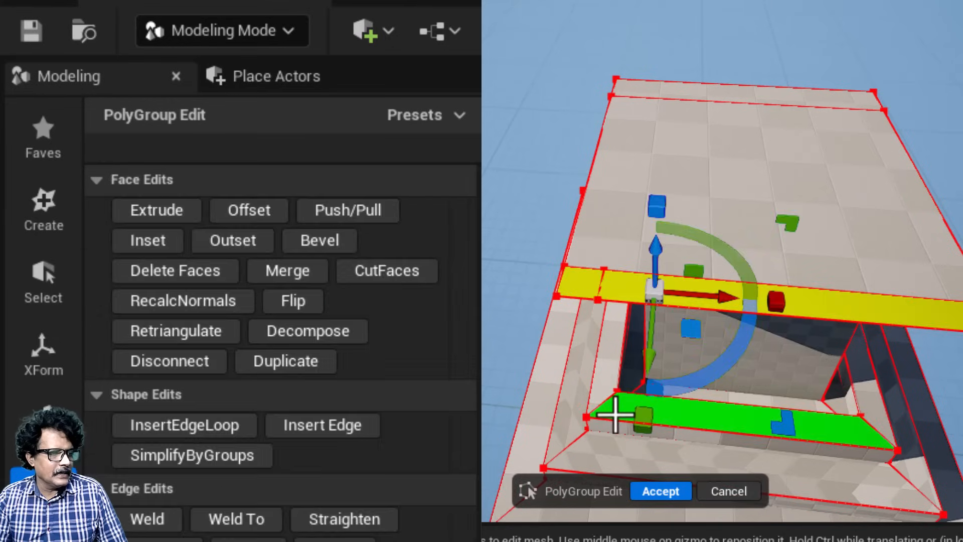
click(660, 492)
Step: Restart PolyGroup Edit, cut a short corner piece off the other end of the near strip, and accept the edit
click(182, 130)
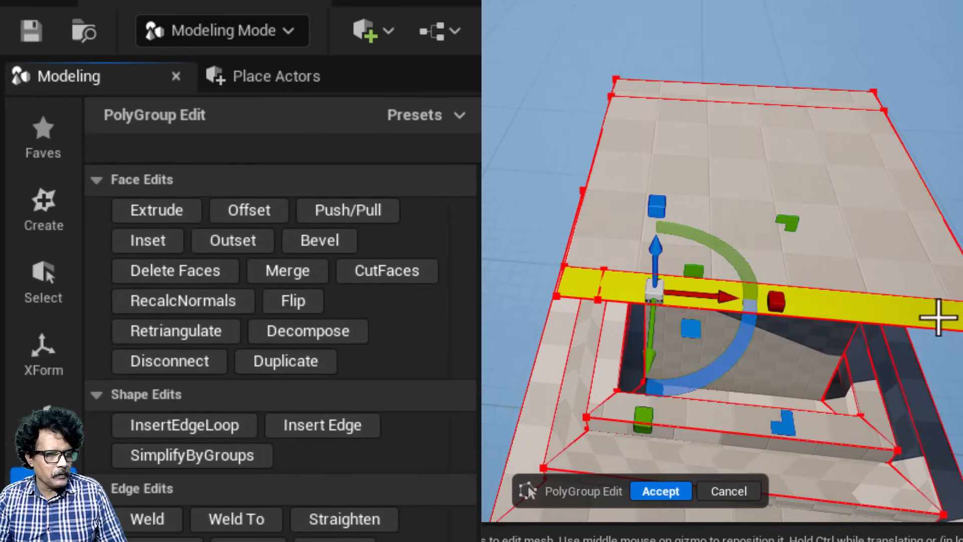
click(906, 315)
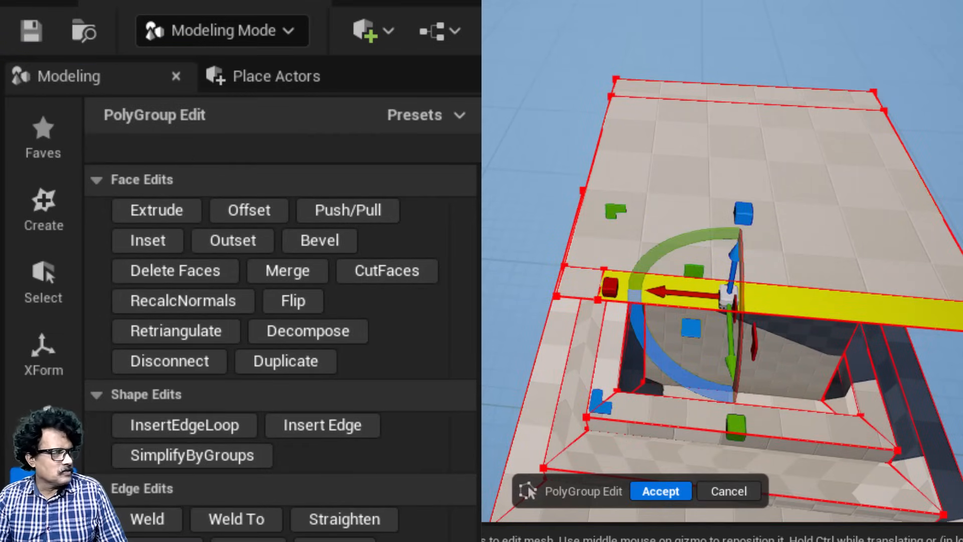
click(351, 274)
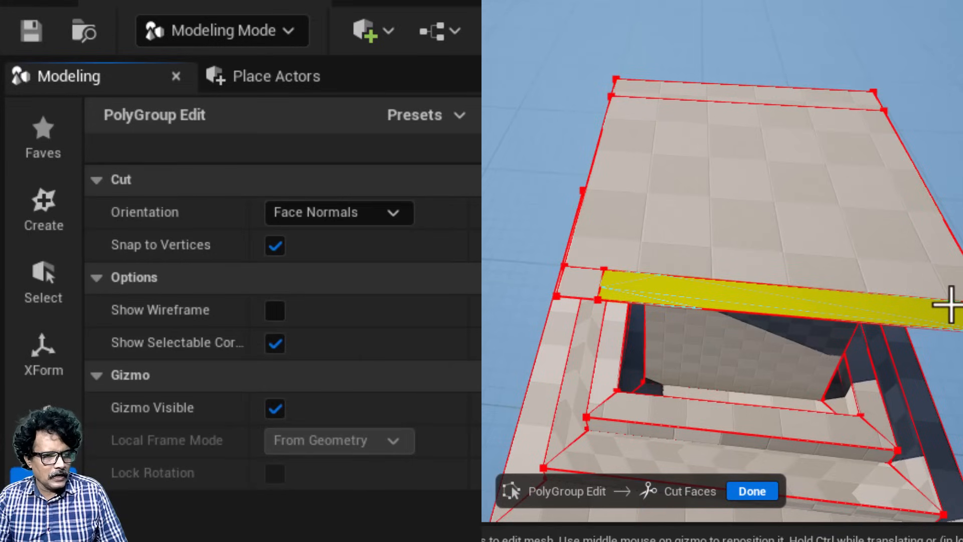
click(960, 330)
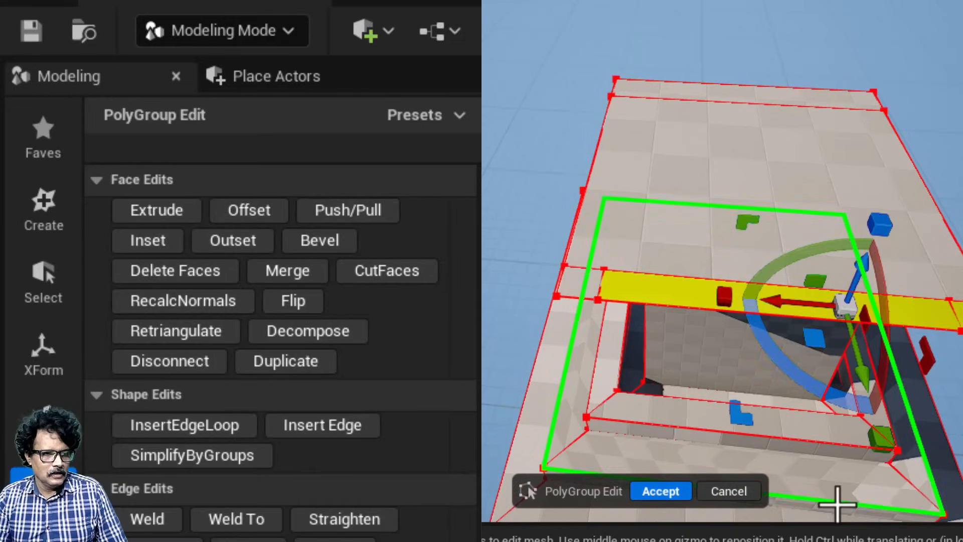
click(663, 492)
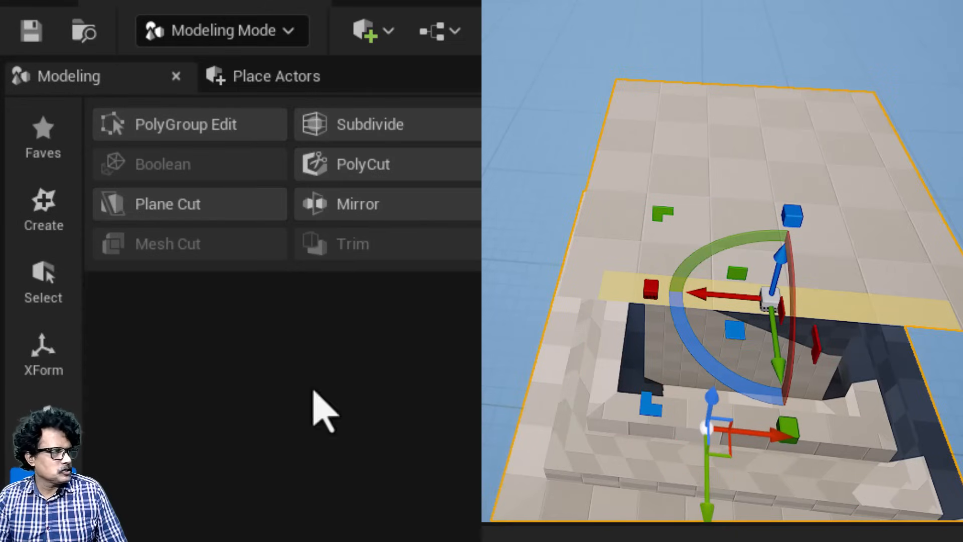
Step: Reopen PolyGroup Edit and select each corner piece of the near strip to check that it is a separate face
click(168, 131)
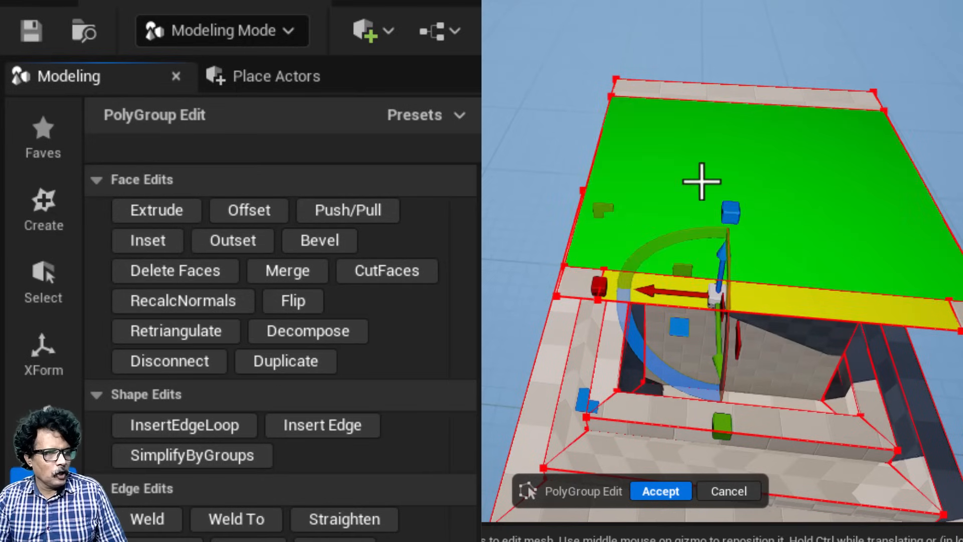
click(577, 288)
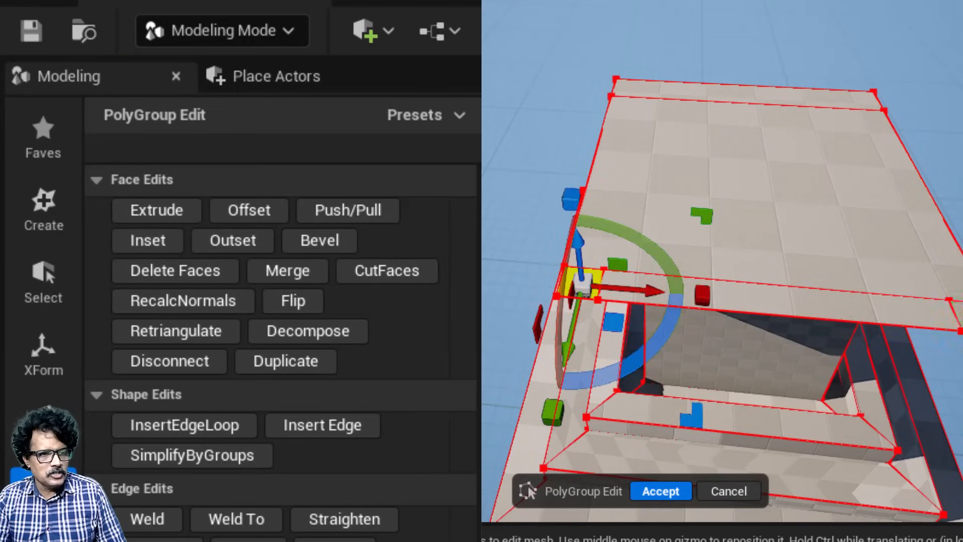
click(959, 315)
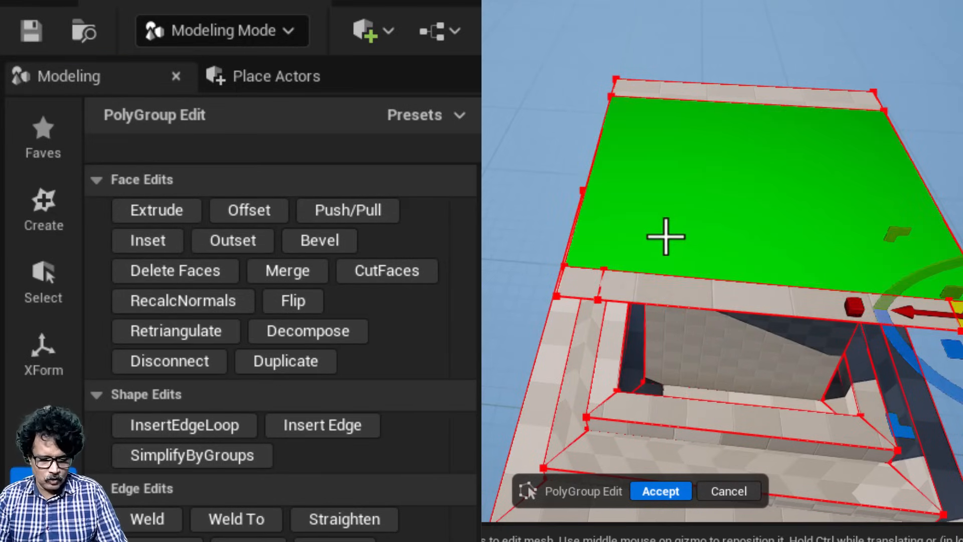
Step: Cut a short corner piece off one end of the strip on the cap's opposite side and accept the edit
right_drag(488, 253, 803, 263)
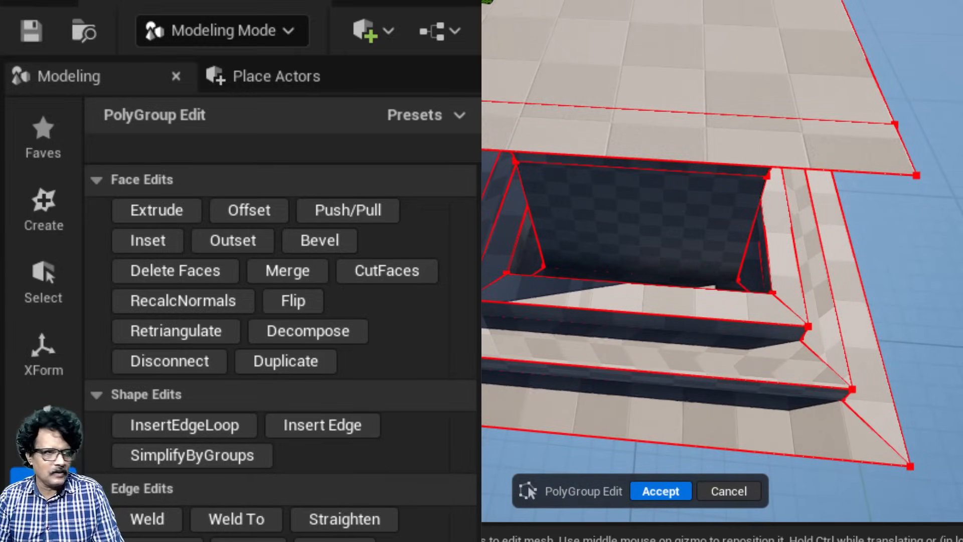
click(529, 125)
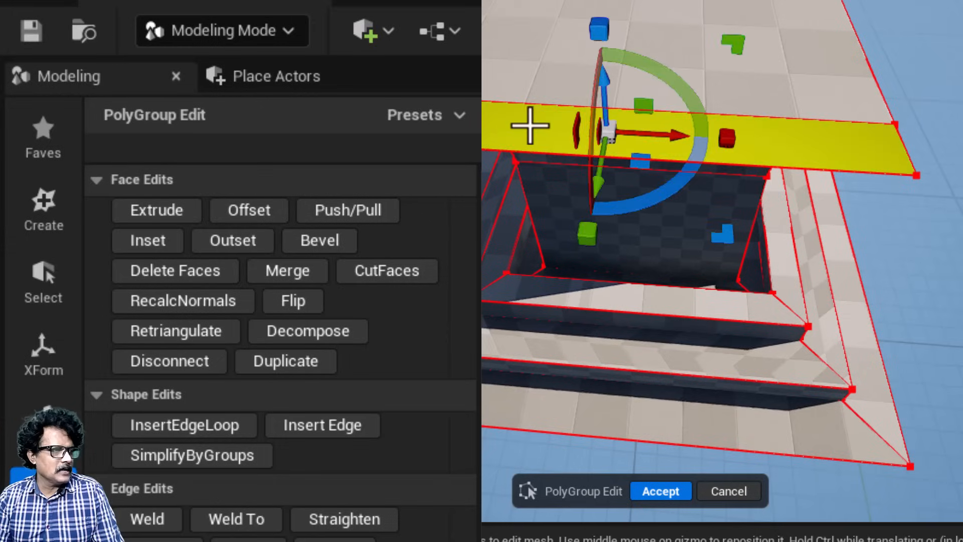
click(401, 273)
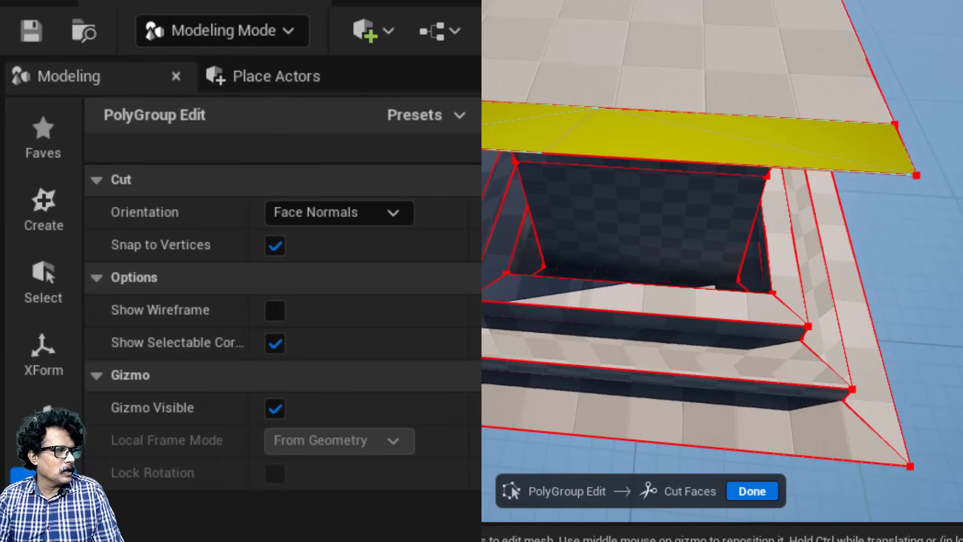
key(Escape)
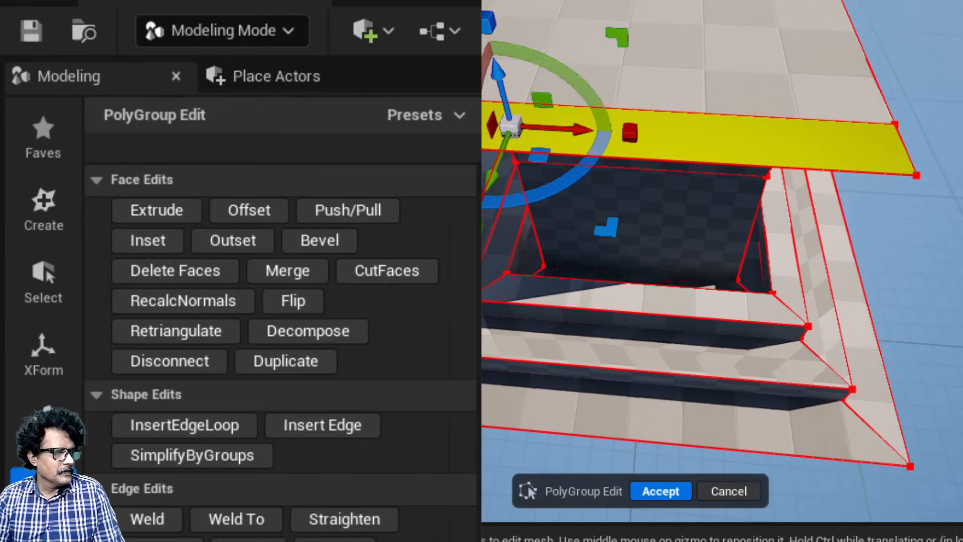
click(659, 494)
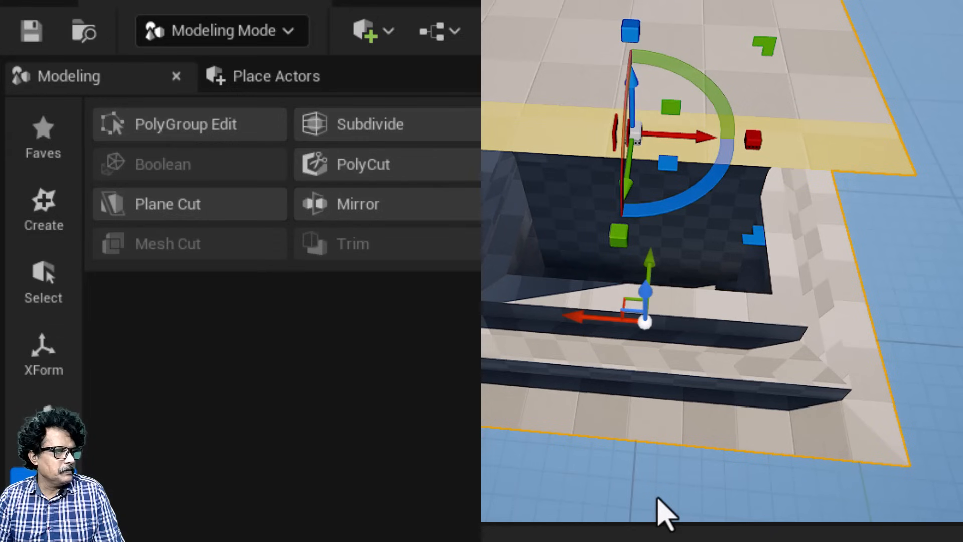
Step: Restart PolyGroup Edit, cut a matching corner piece off the opposite strip's remaining uncut end, and accept the edit
click(220, 125)
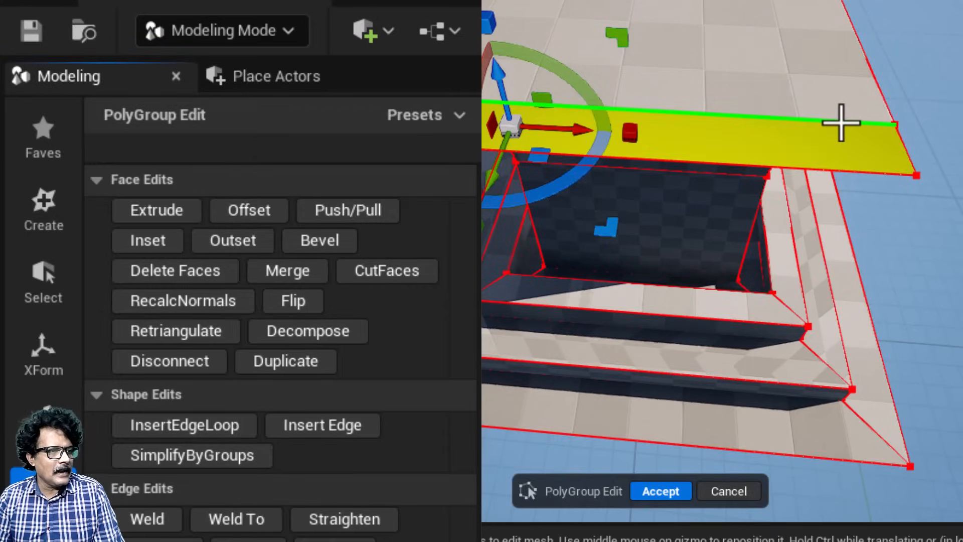
click(403, 273)
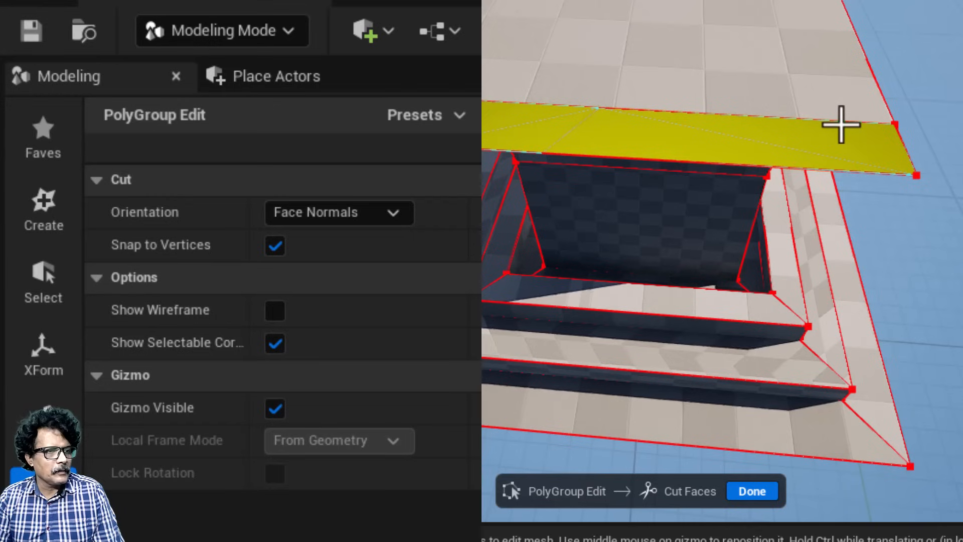
drag(841, 125, 848, 163)
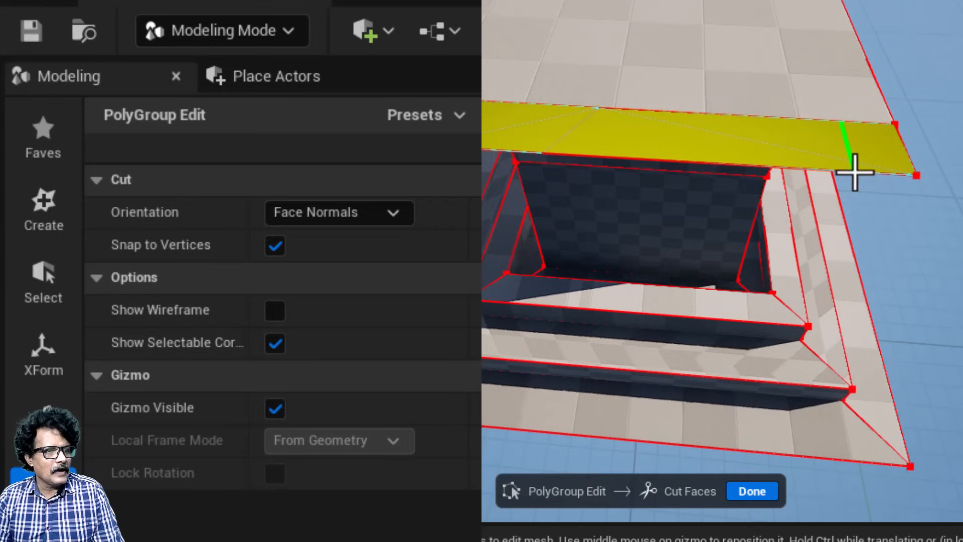
click(855, 172)
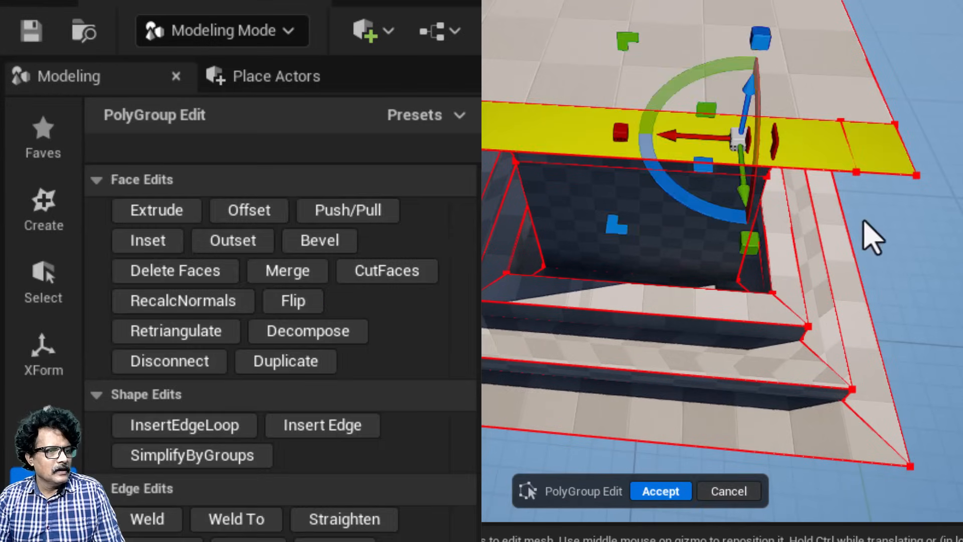
click(660, 491)
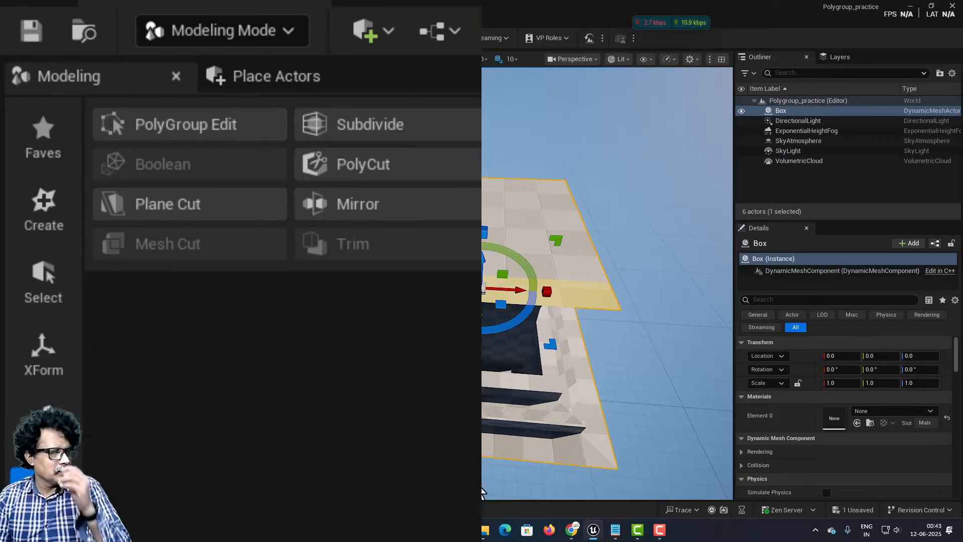
Step: Restart PolyGroup Edit, select the inner vertex of a corner cut, and undo a trial move of it along the strip's edge
click(210, 132)
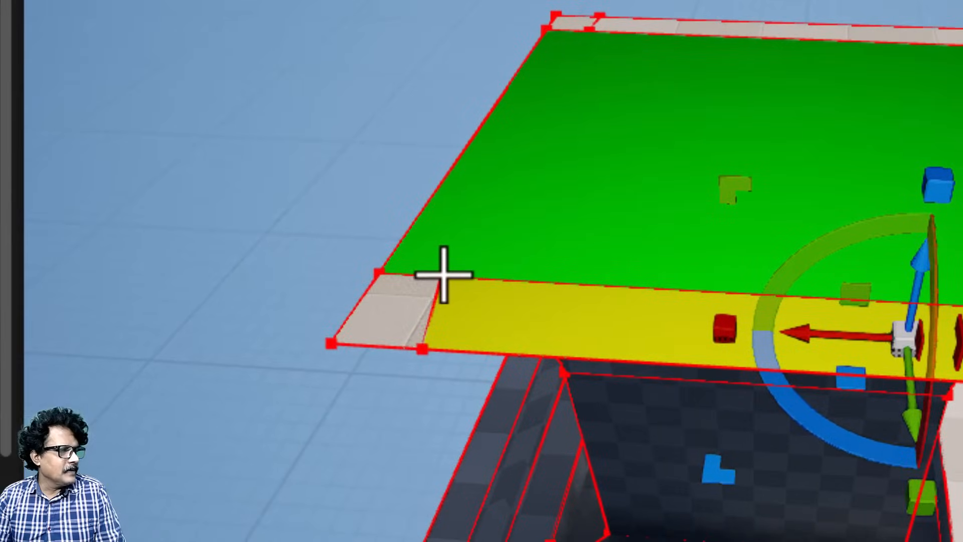
click(441, 276)
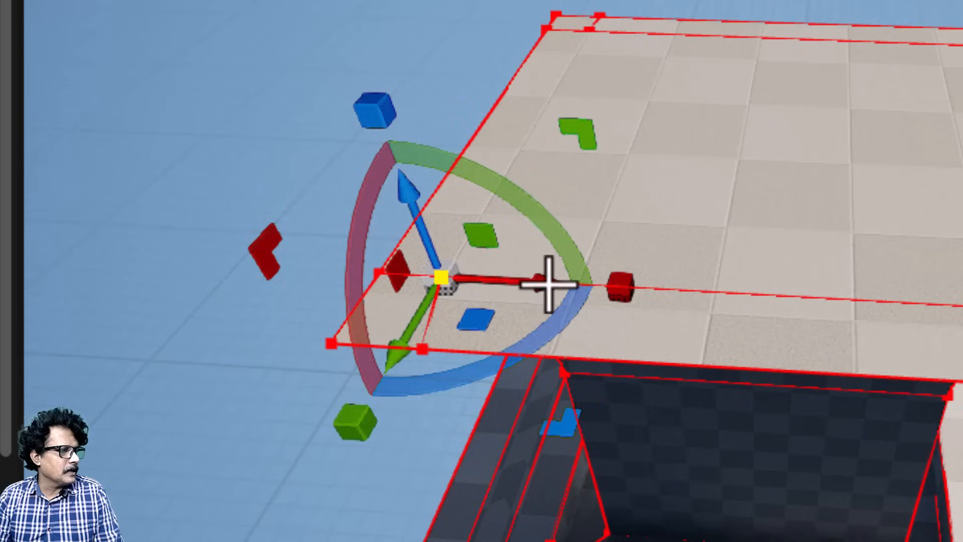
drag(555, 284, 588, 285)
key(ctrl+z)
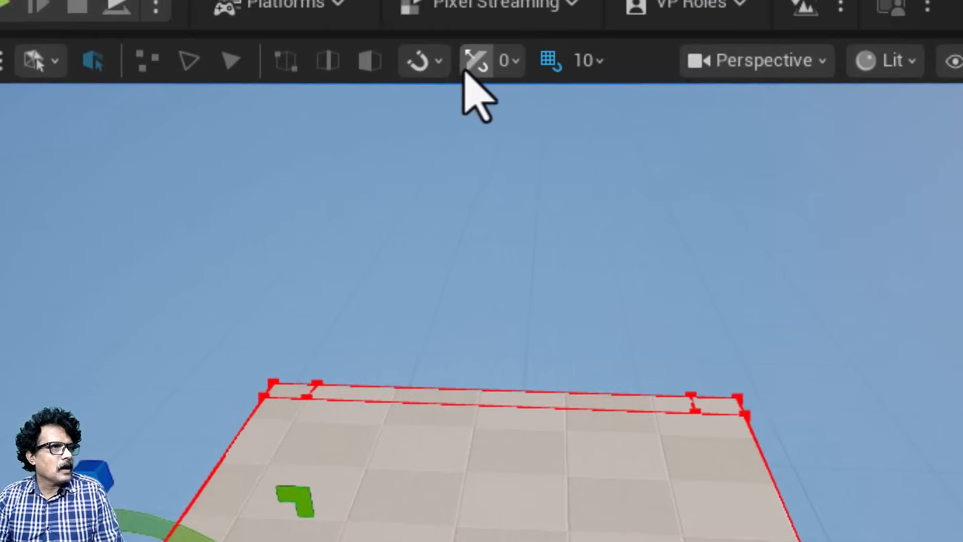
Step: Turn off location snapping and shift the selected inner cut vertex slightly along the strip's edge
click(406, 81)
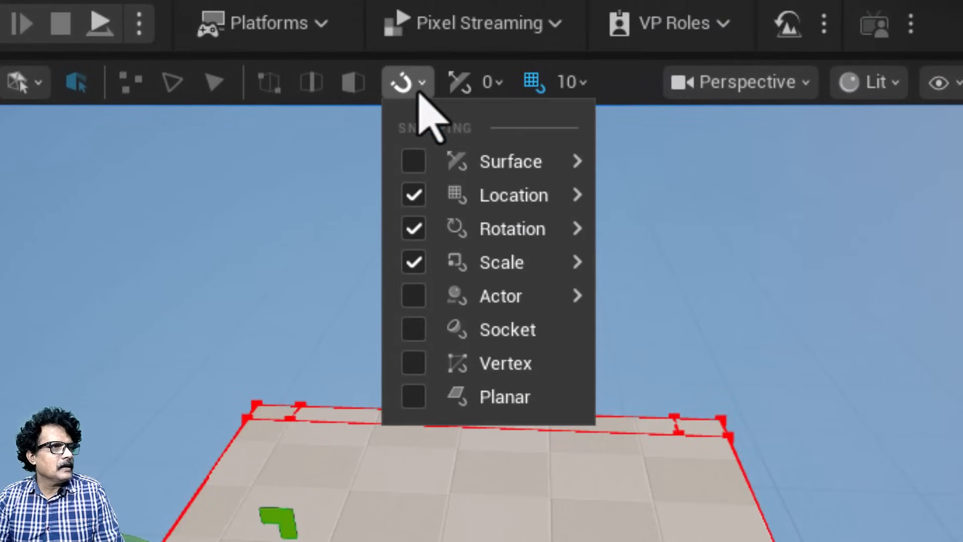
mouse_move(446, 210)
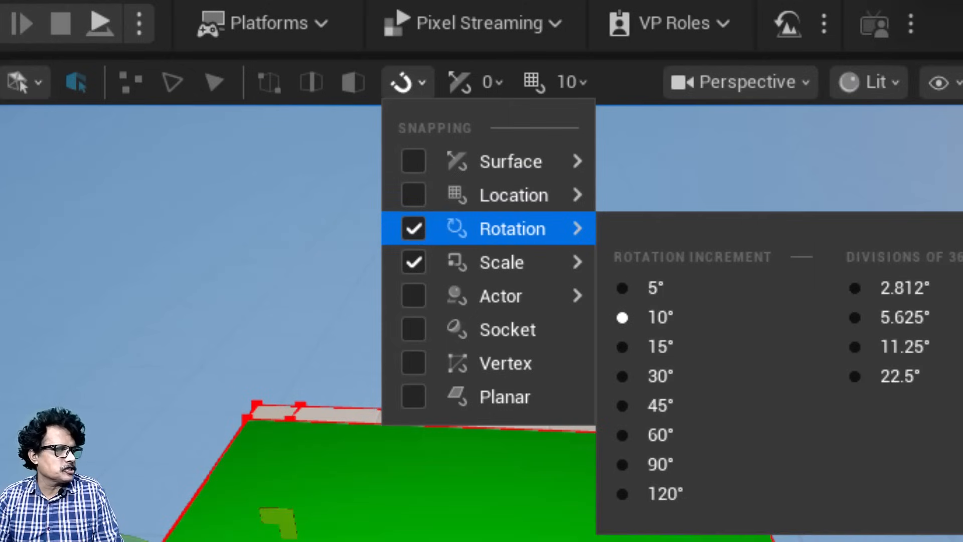
click(447, 432)
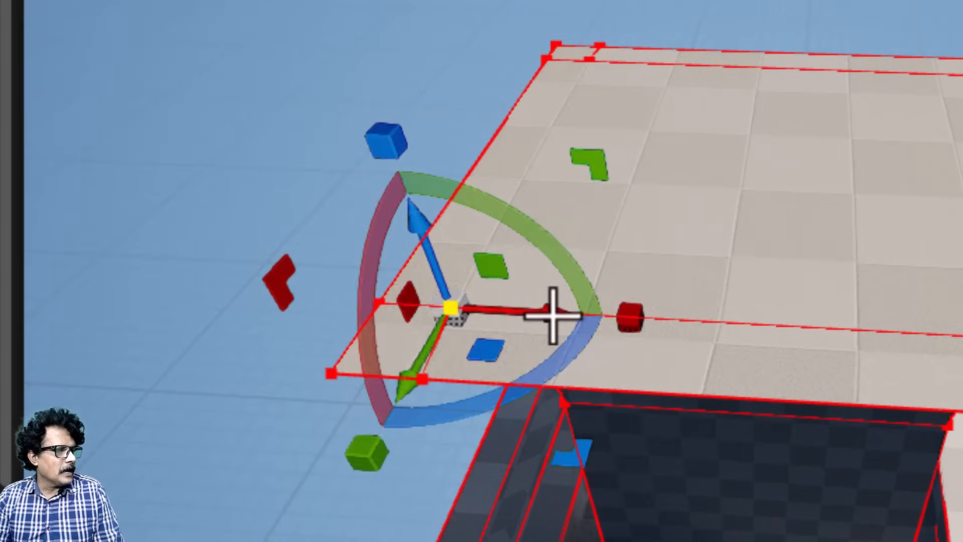
drag(553, 314, 558, 315)
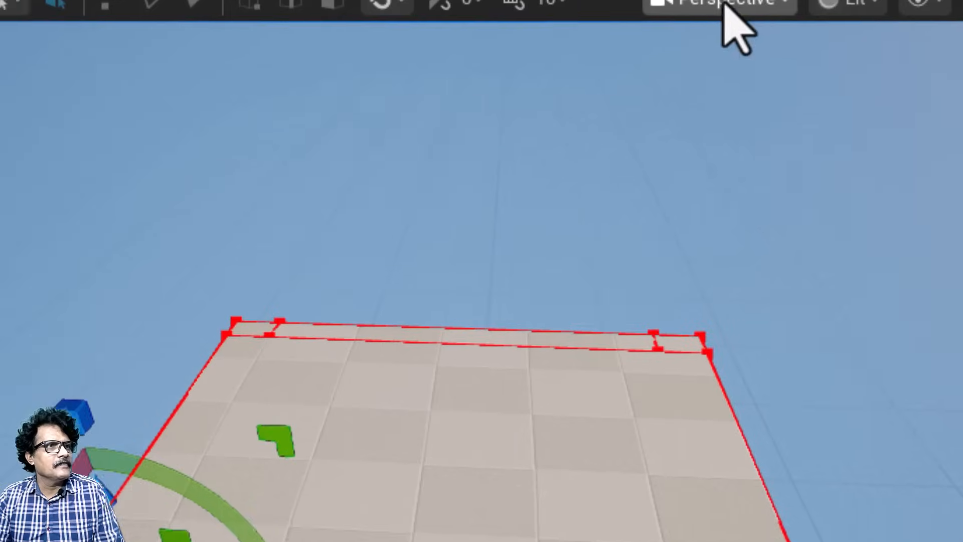
Step: In the Top orthographic view, move the selected inner cut vertex into line with the neighbouring corner vertices, and return to the Perspective view
click(683, 32)
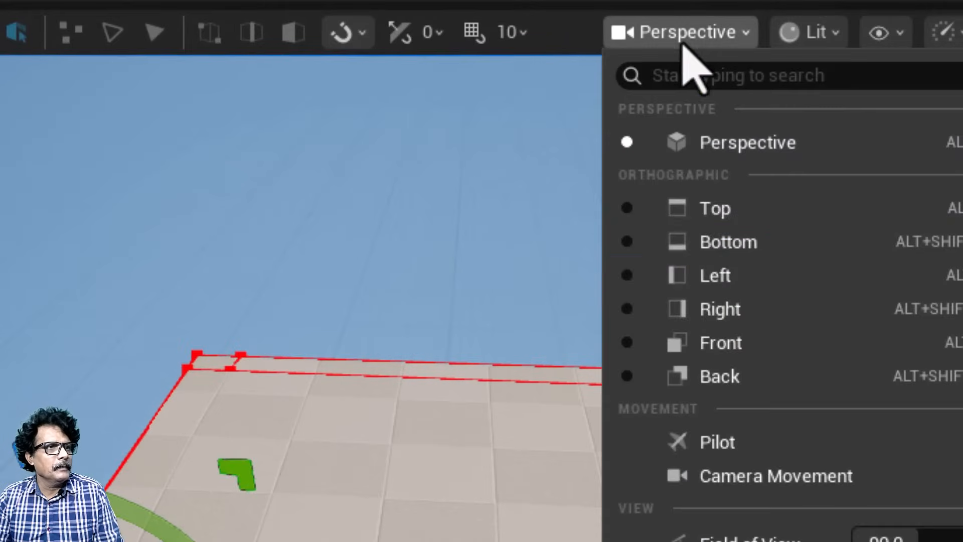
click(722, 212)
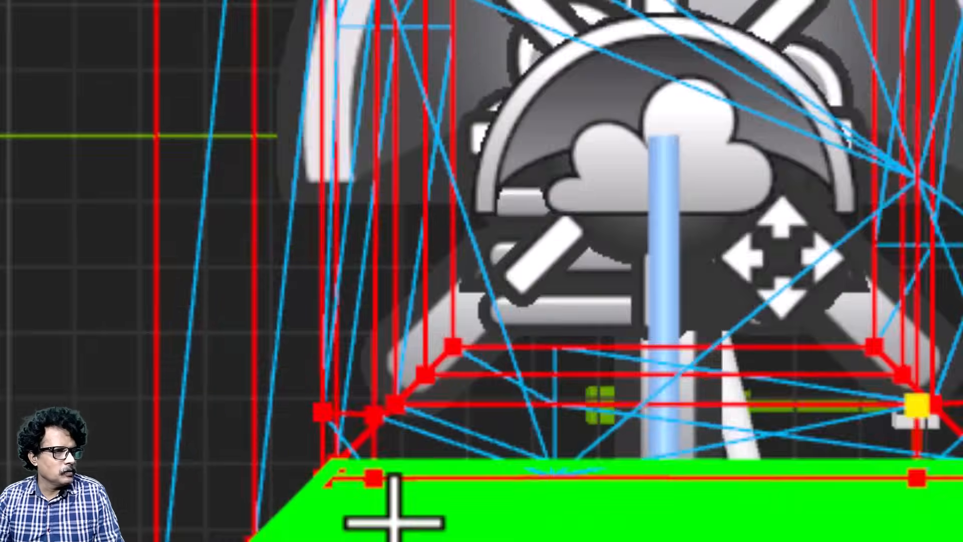
scroll(394, 523, down, 1)
scroll(394, 523, up, 2)
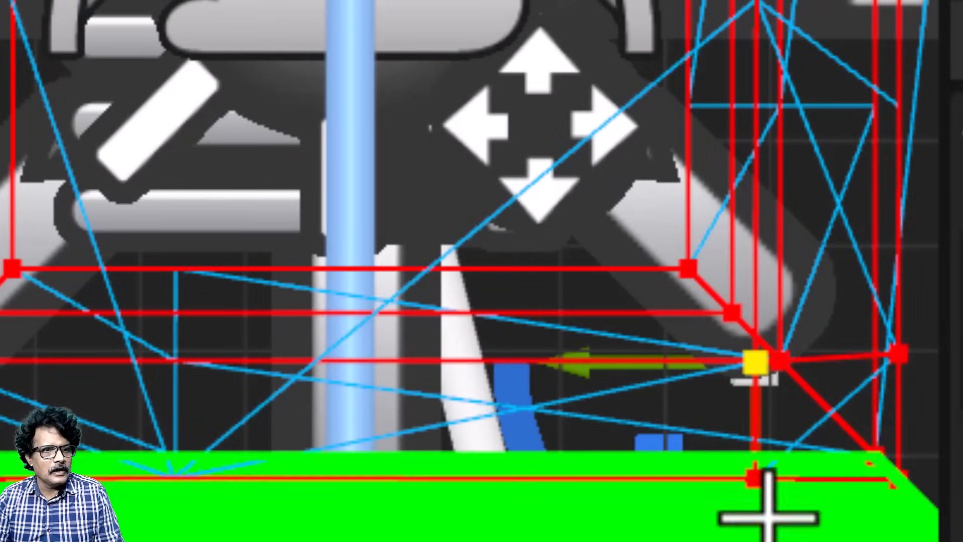
drag(759, 535, 759, 523)
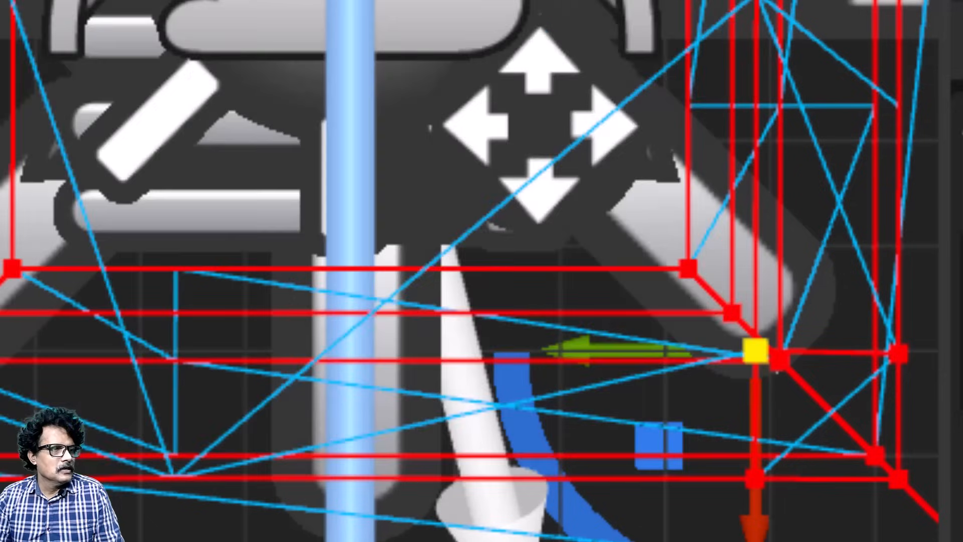
click(559, 56)
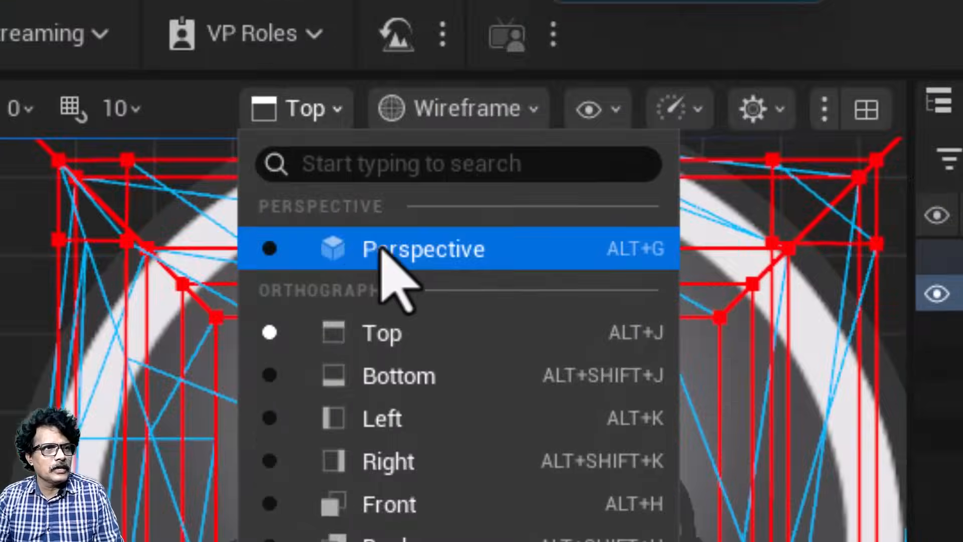
click(416, 225)
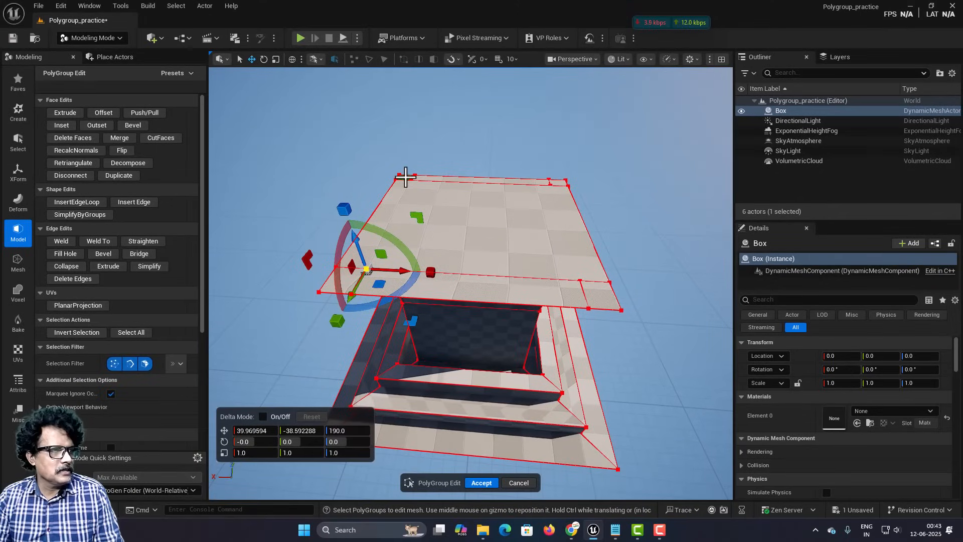
Step: Push/Pull the cap's four corner faces together by a fixed distance of 100 to form pillars, and accept the action
click(405, 177)
shift+click(560, 181)
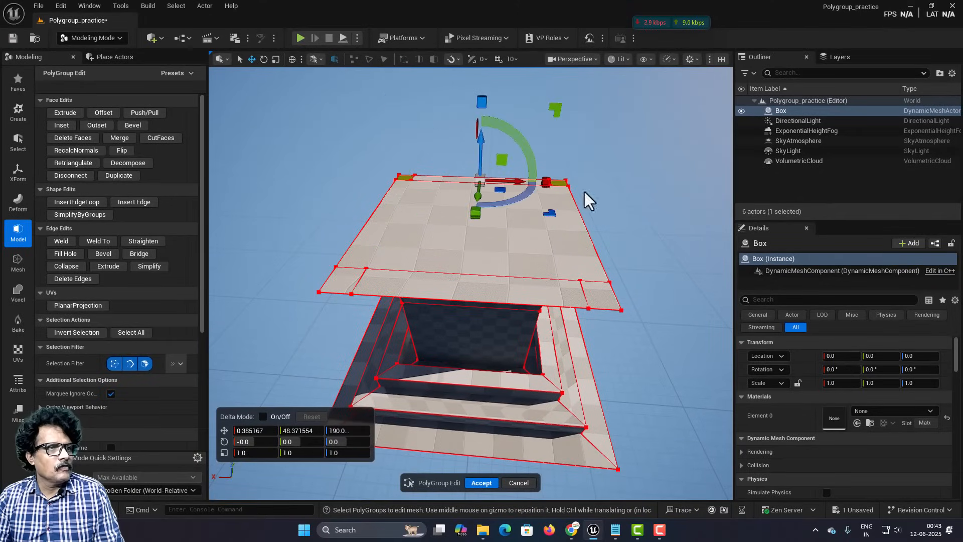
shift+click(598, 292)
shift+click(338, 285)
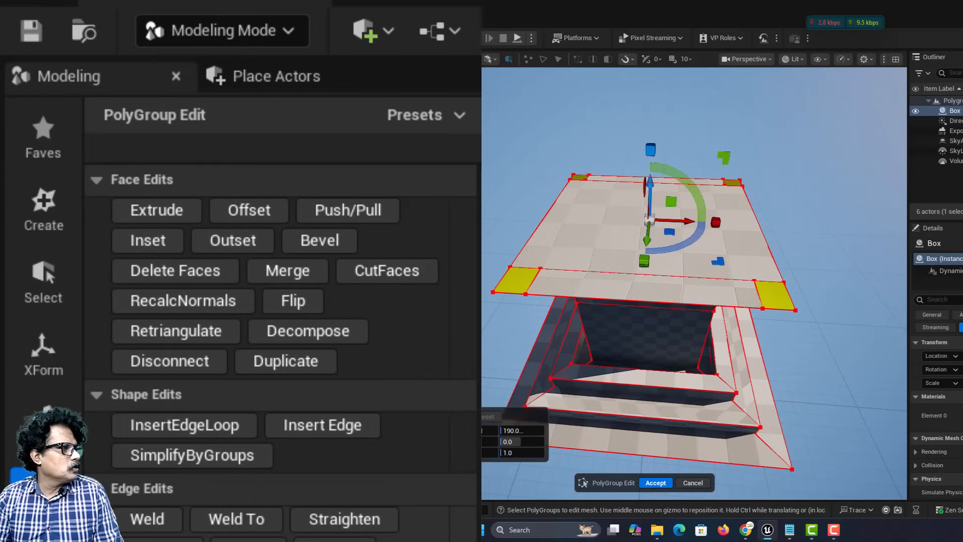
click(331, 213)
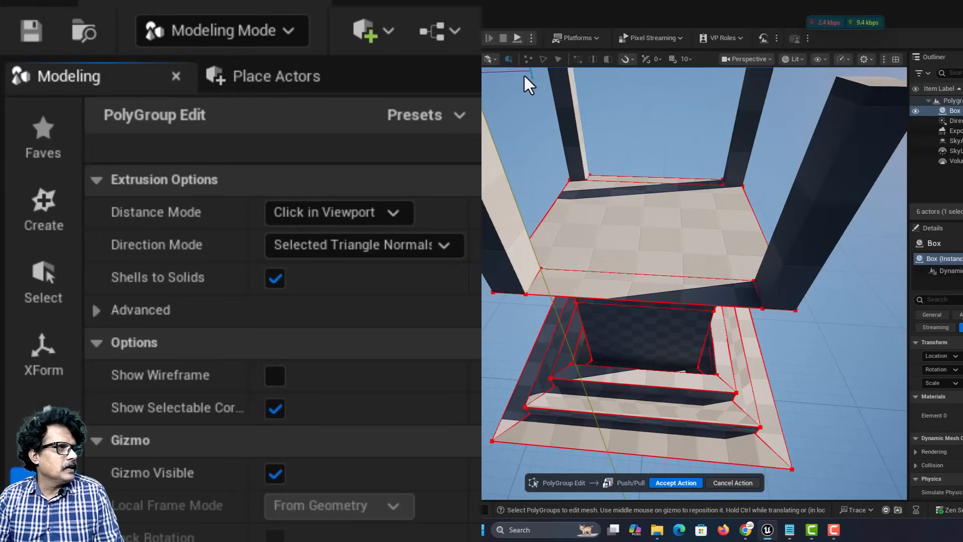
click(366, 214)
click(346, 261)
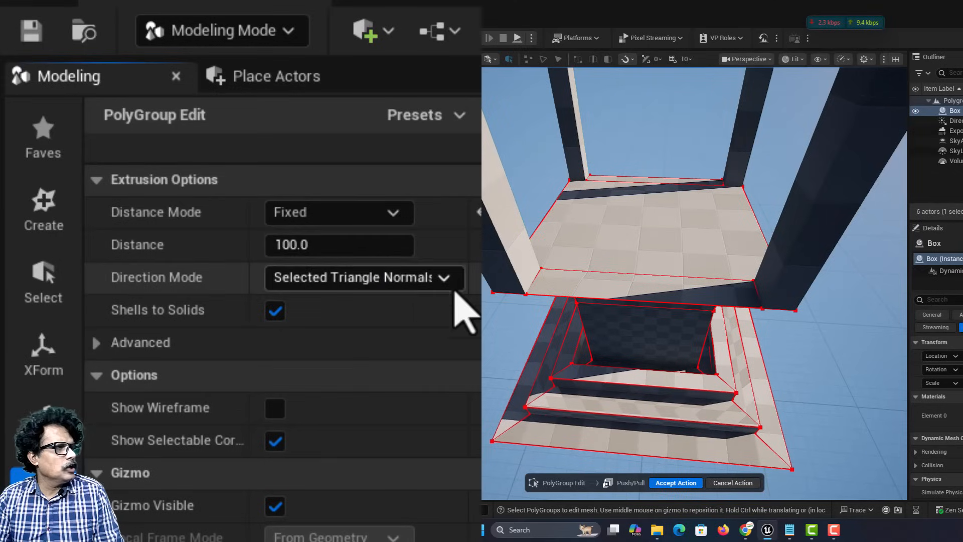
click(540, 142)
scroll(540, 142, down, 5)
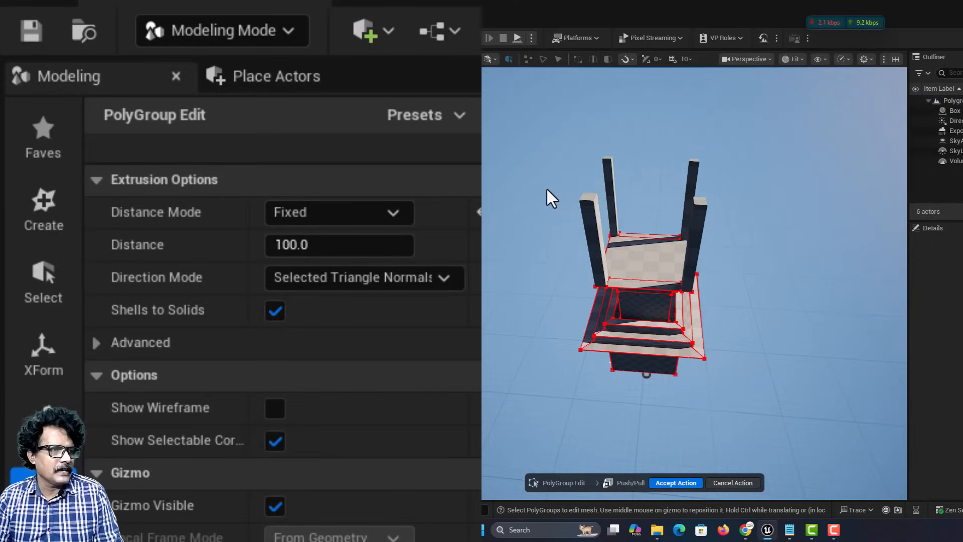
right_drag(547, 190, 546, 146)
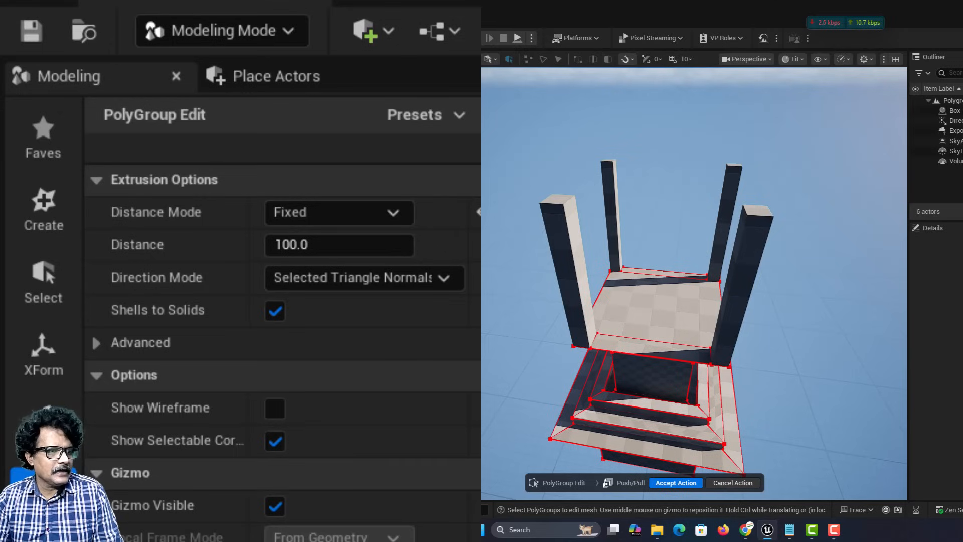
click(685, 482)
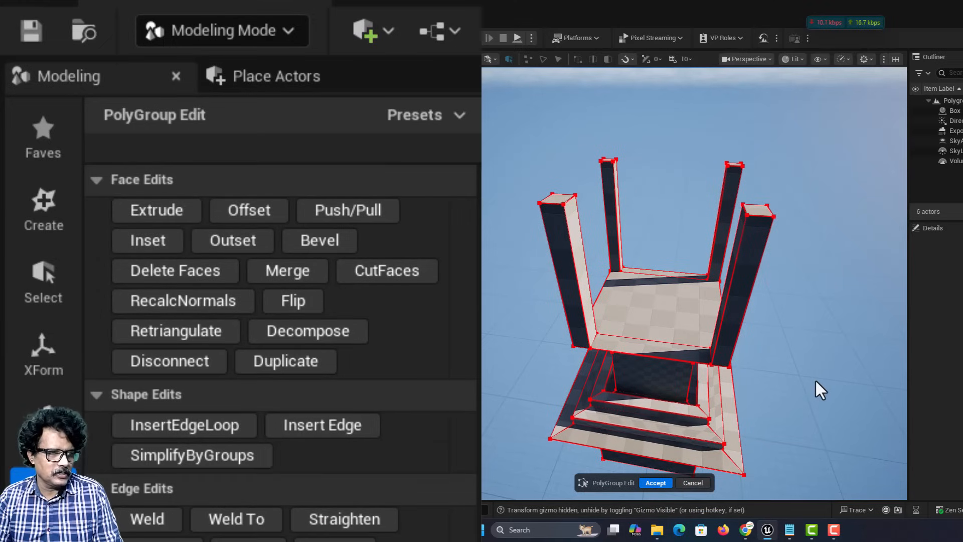
Step: Duplicate the cap's large middle face and raise the copy straight up to the level of the pillar tops
click(637, 312)
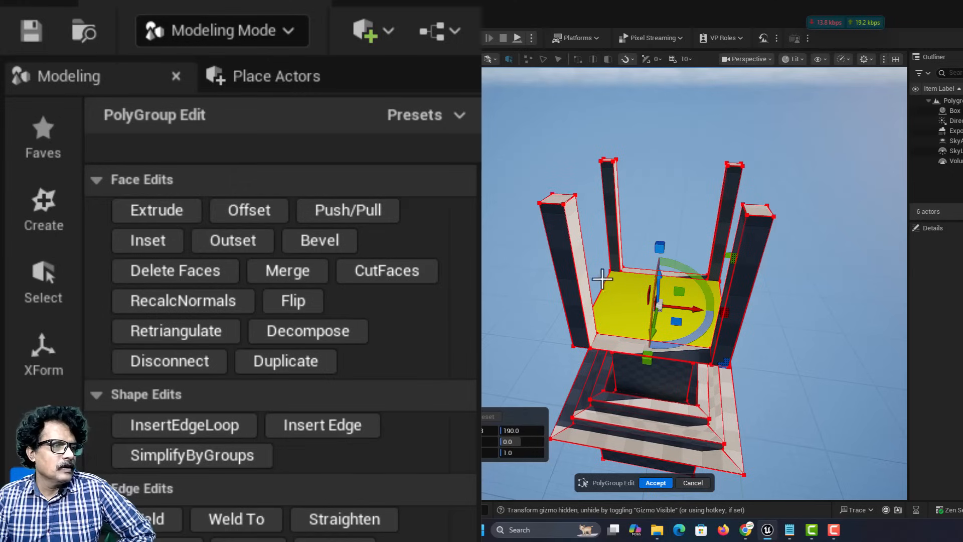
click(476, 250)
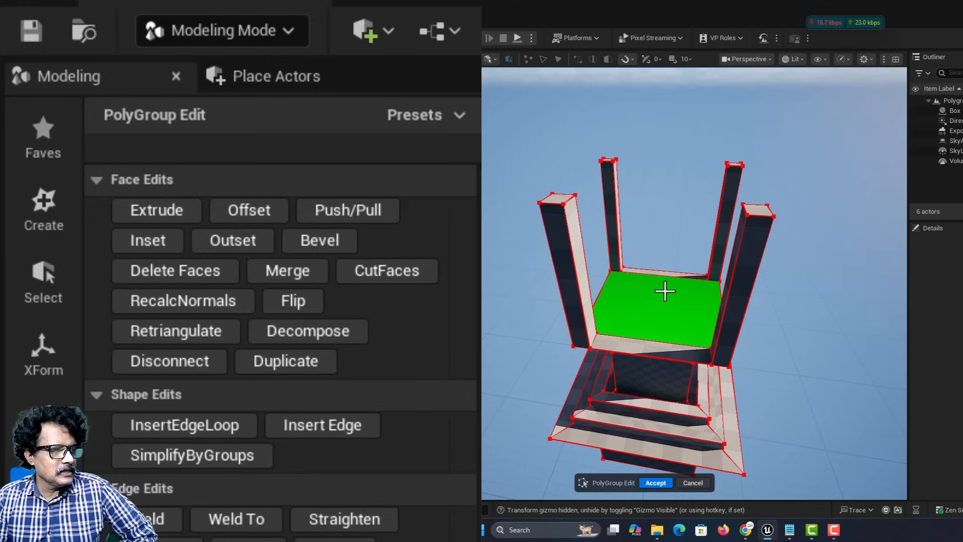
click(665, 291)
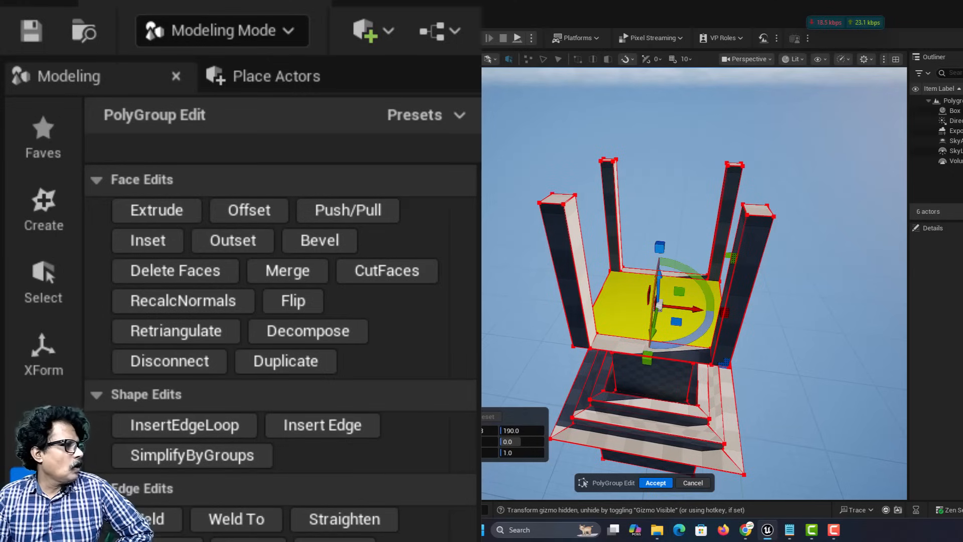
click(281, 362)
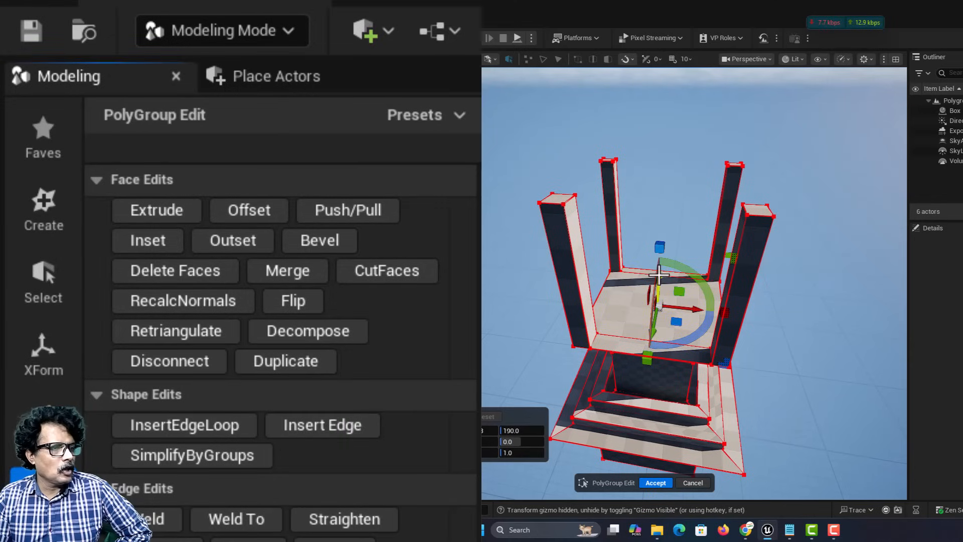
drag(659, 274, 666, 113)
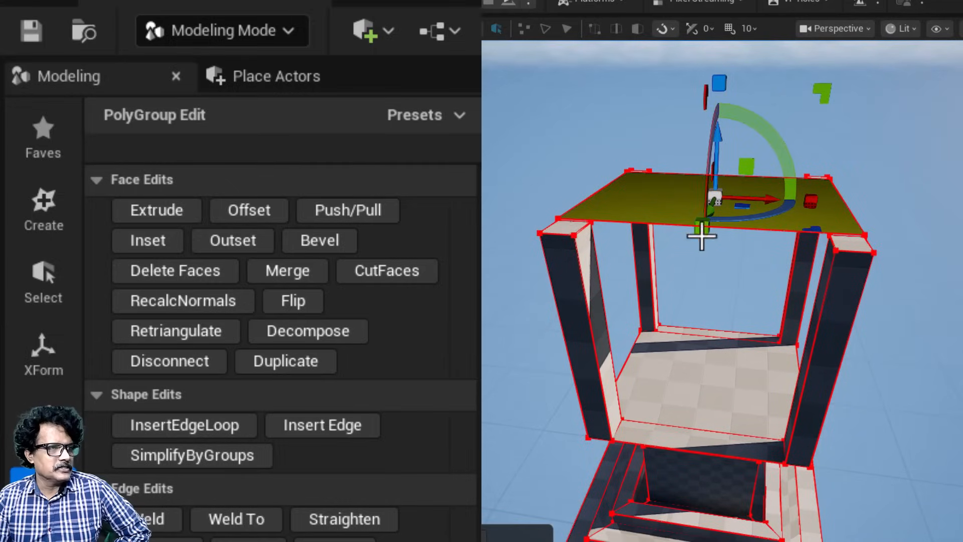
Step: Turn off scale snapping, widen the raised face in both horizontal directions until it overhangs all four pillars, and accept the edit
drag(705, 229, 705, 239)
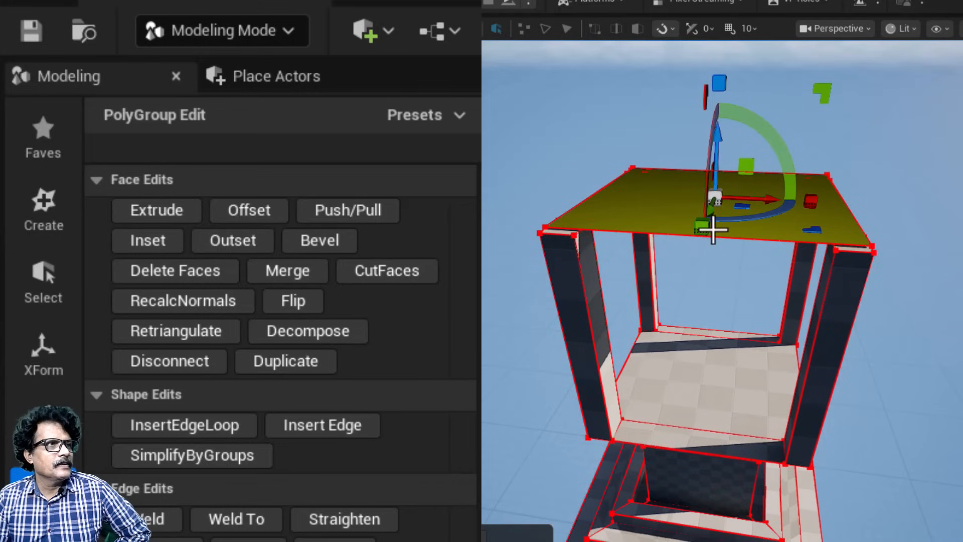
click(672, 29)
click(668, 121)
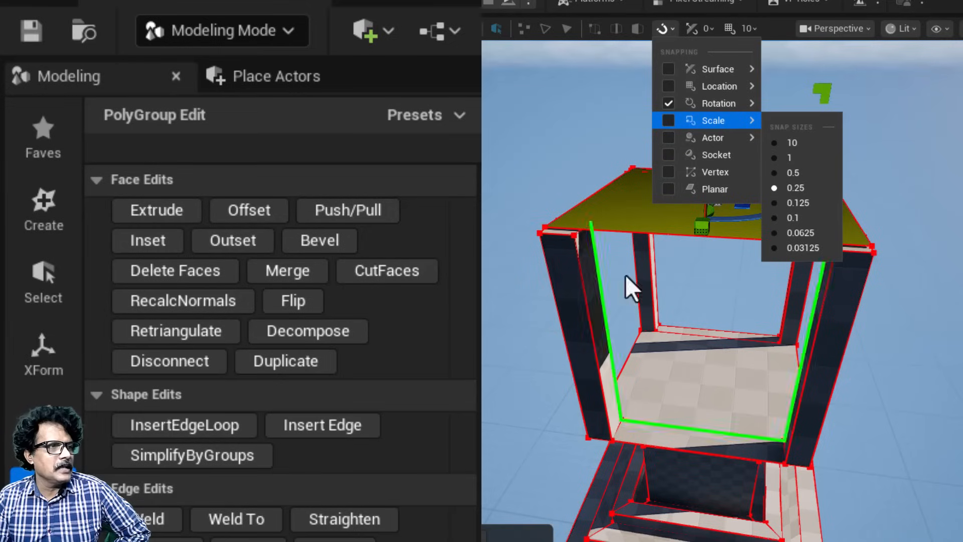
click(701, 225)
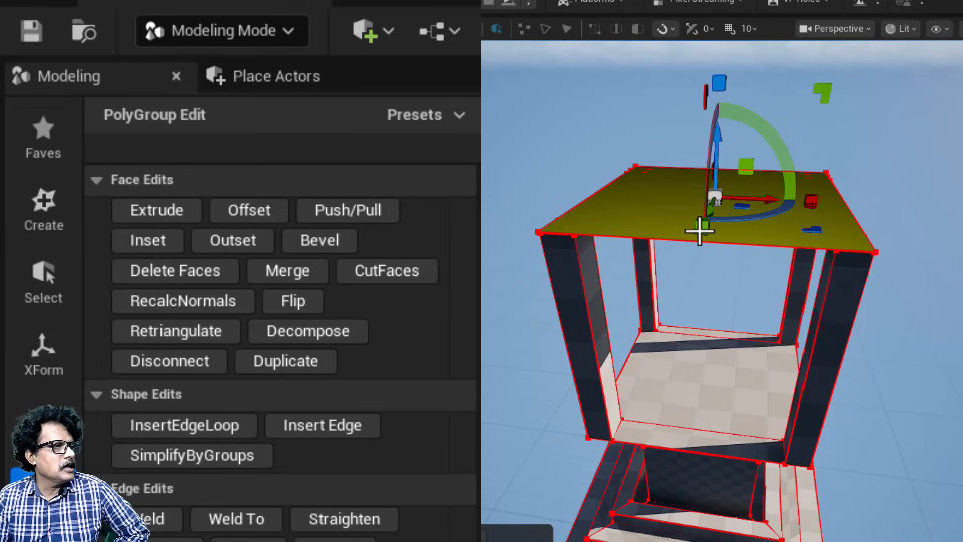
drag(700, 229, 697, 240)
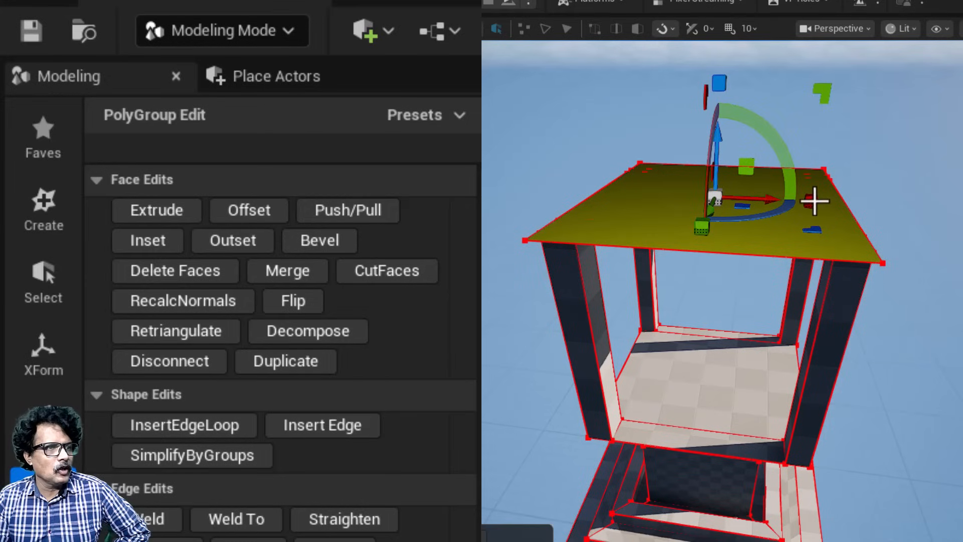
drag(815, 201, 822, 202)
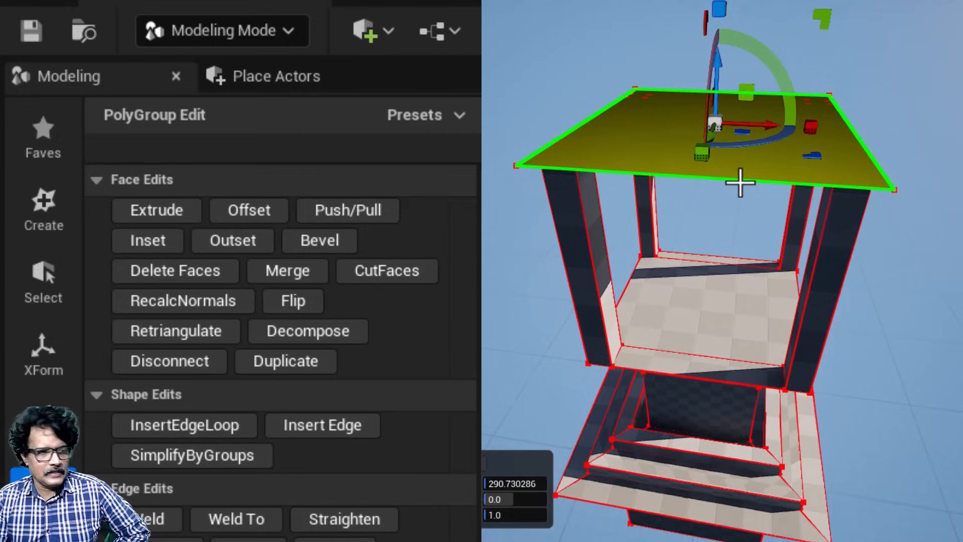
click(708, 514)
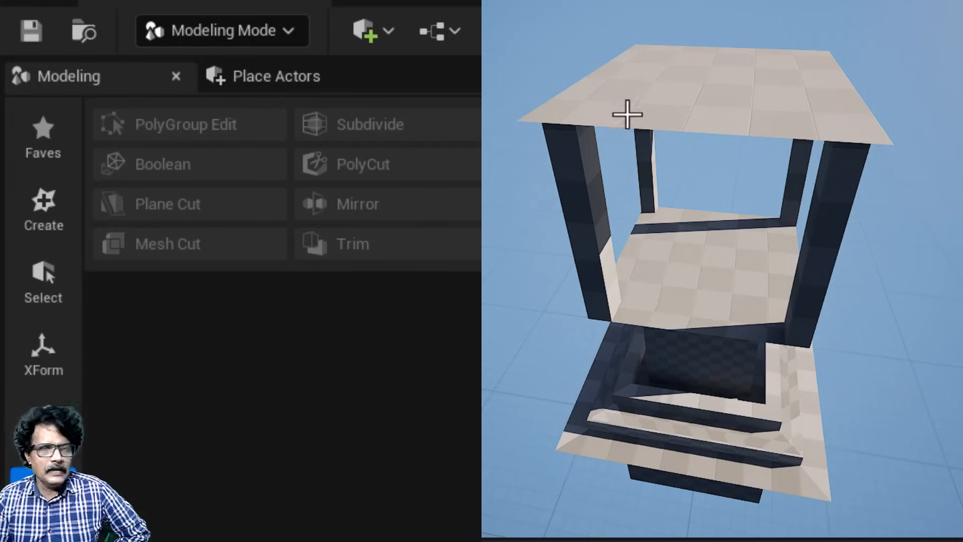
right_drag(697, 191, 707, 116)
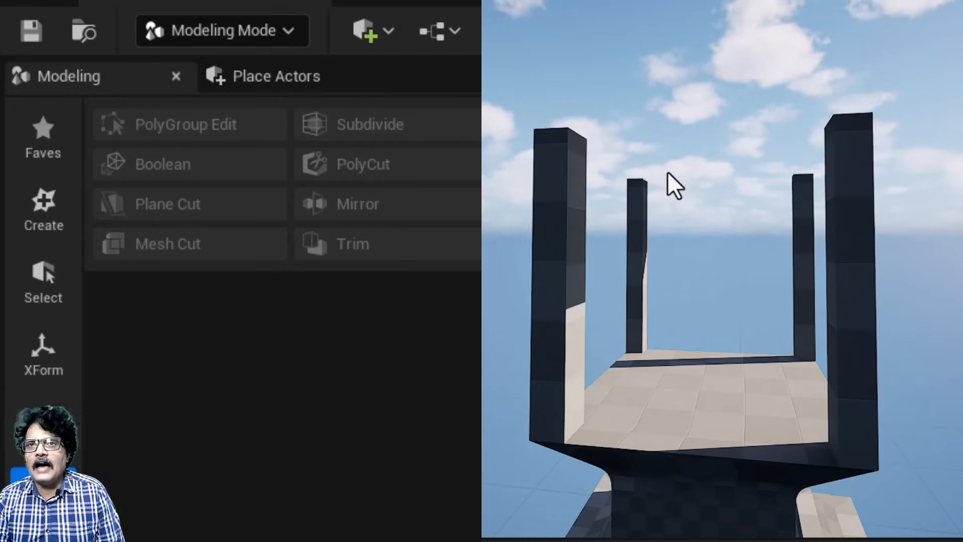
right_drag(673, 167, 669, 198)
key(q)
key(e)
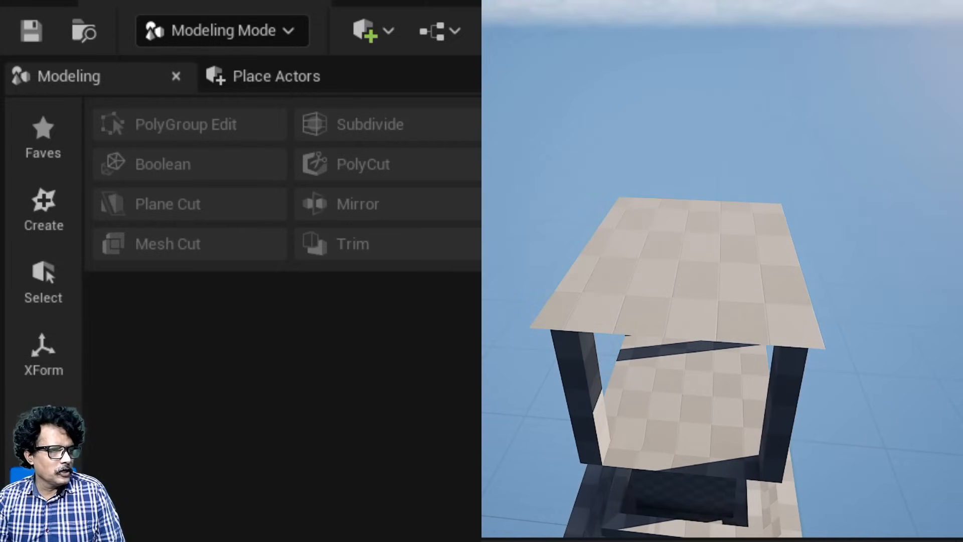
Step: Open the structure in PolyGroup Edit, extrude the overhanging roof face by a fixed distance of 100, and accept the action
click(687, 245)
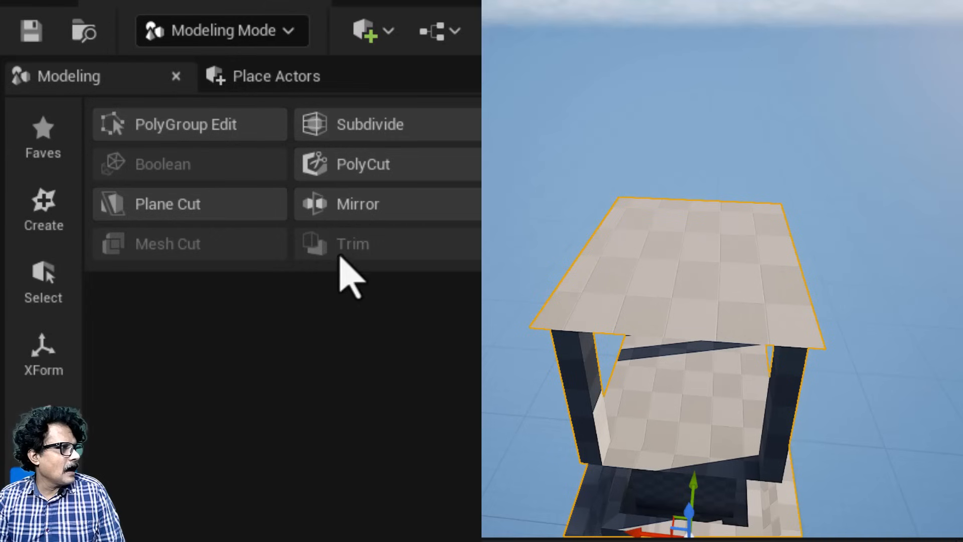
click(223, 133)
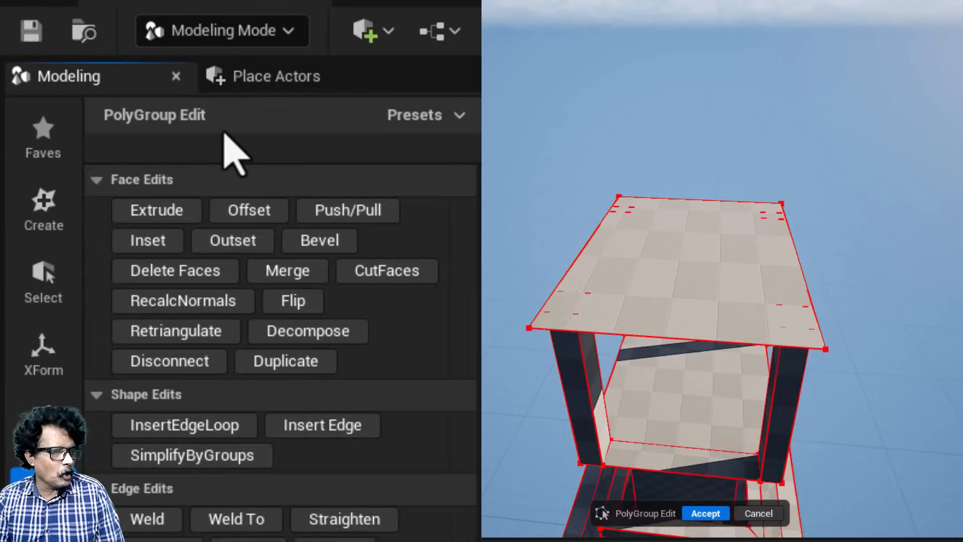
click(670, 244)
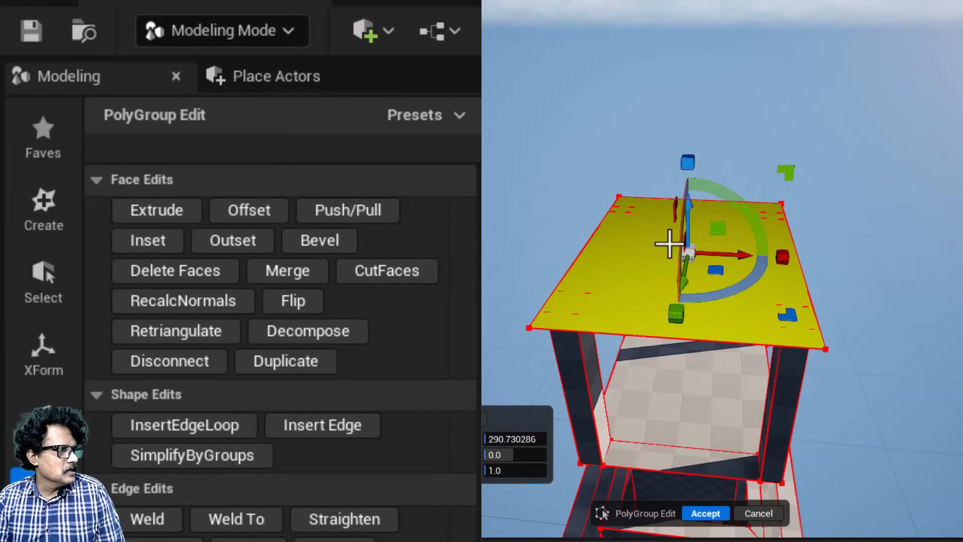
click(173, 210)
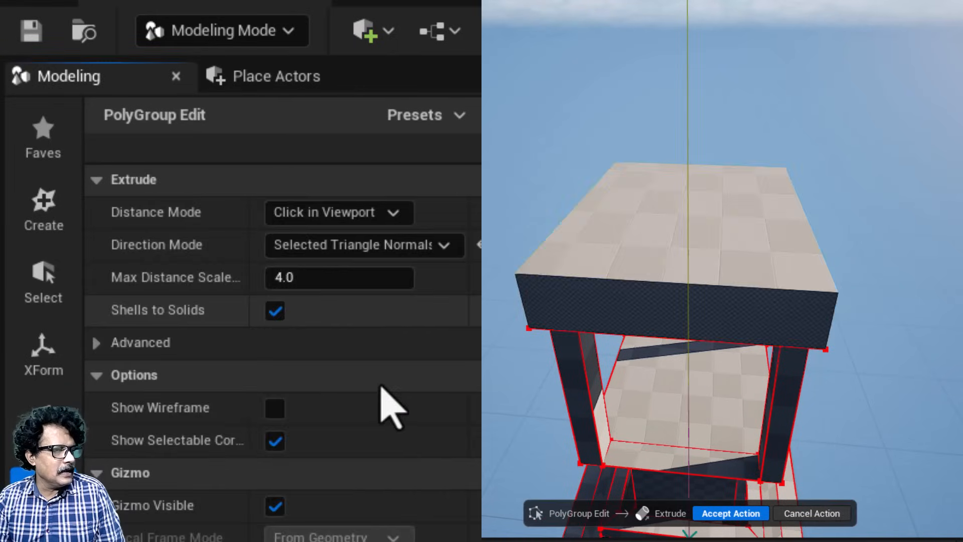
click(301, 214)
click(314, 259)
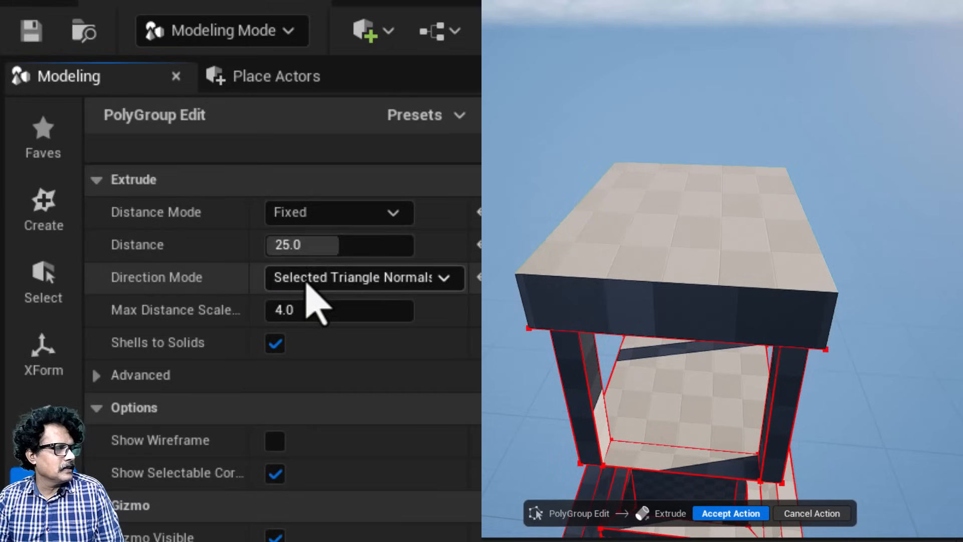
click(290, 247)
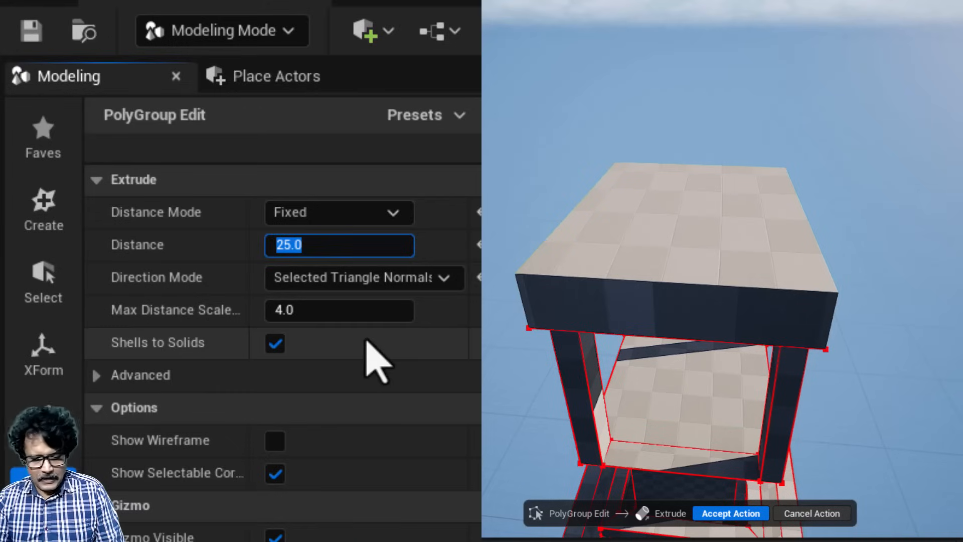
text(100)
key(Return)
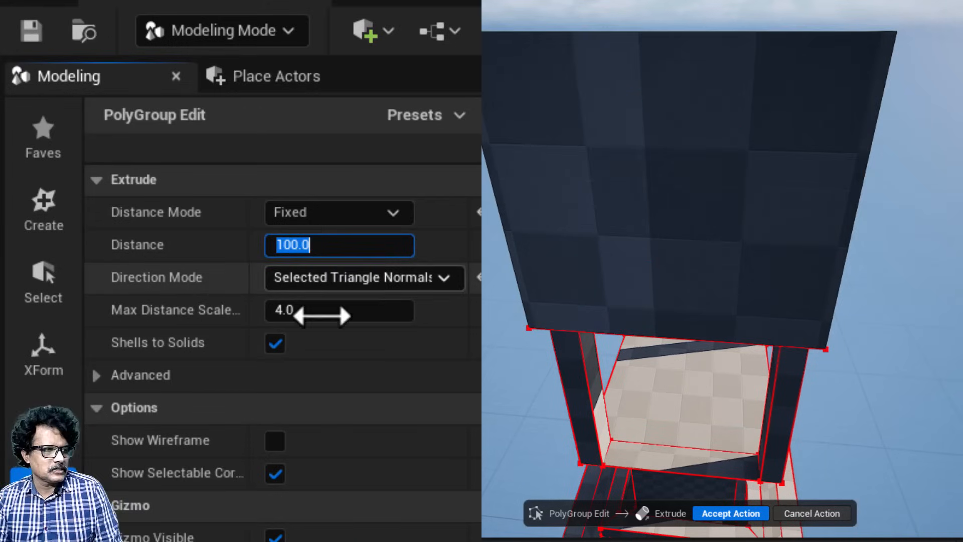
scroll(552, 151, down, 5)
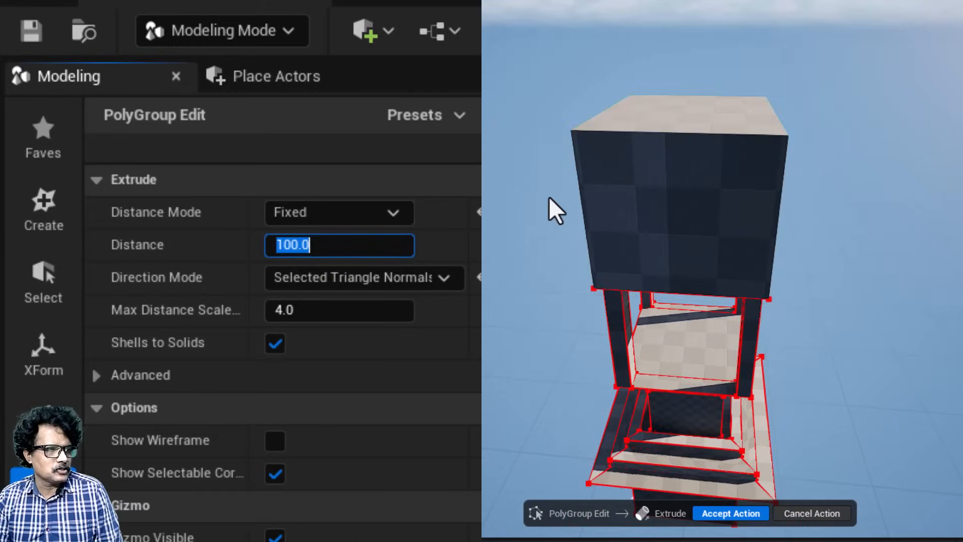
right_drag(554, 209, 555, 196)
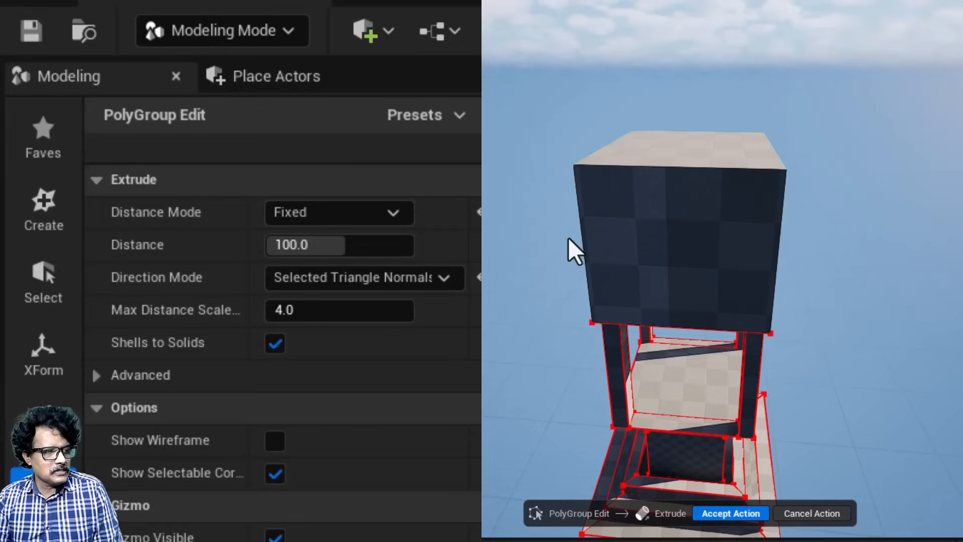
mouse_move(576, 251)
right_down()
mouse_move(576, 225)
mouse_move(578, 263)
right_up()
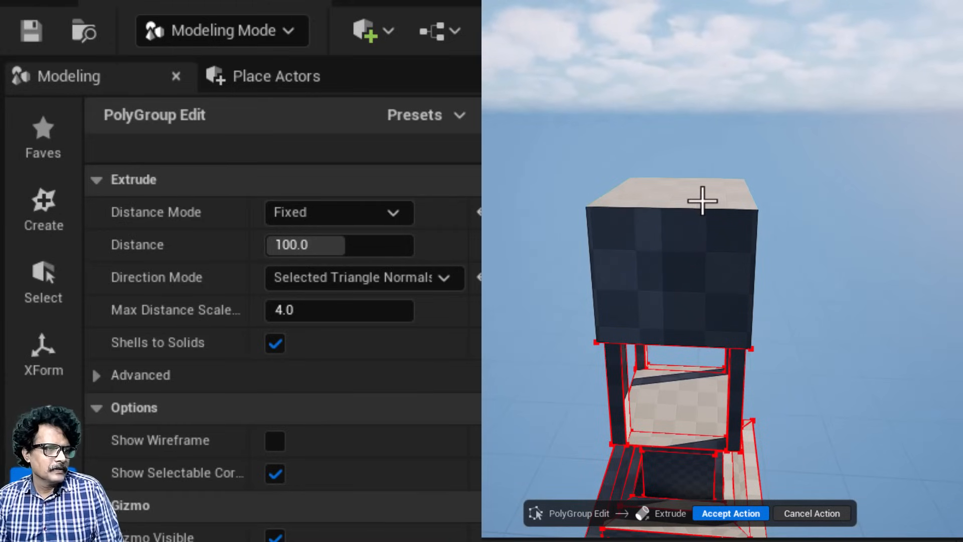
click(737, 516)
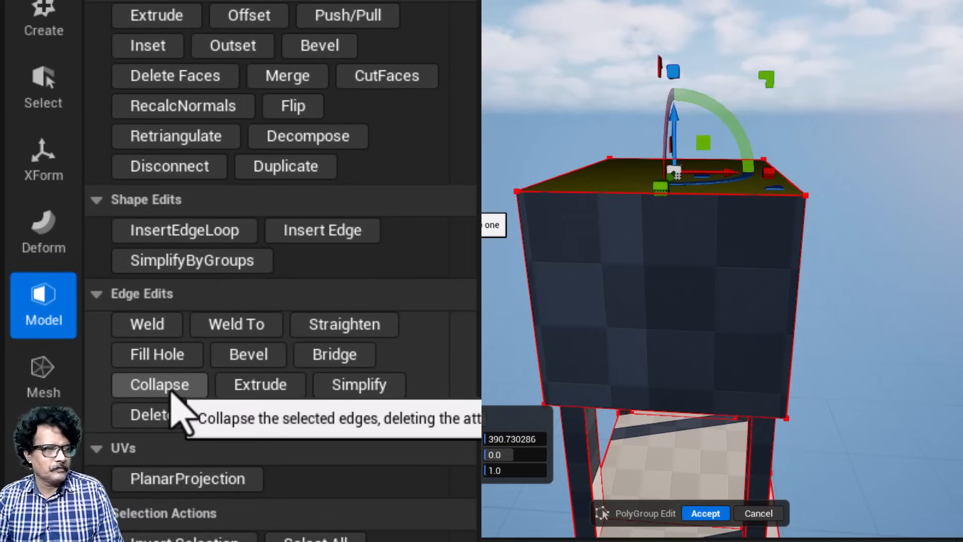
Step: Collapse the top face of the extruded roof block into a single apex to form a pyramid roof, and accept the edit
click(171, 393)
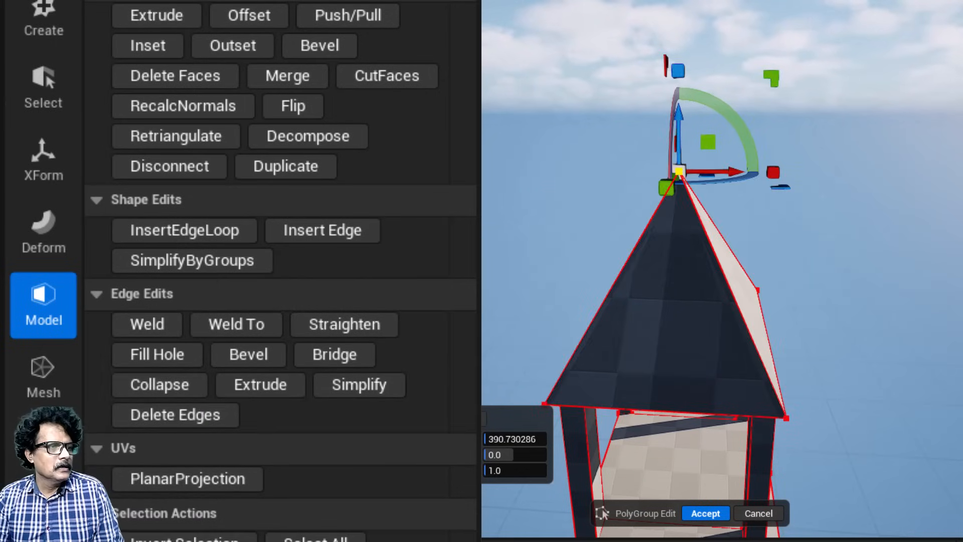
right_drag(753, 281, 777, 327)
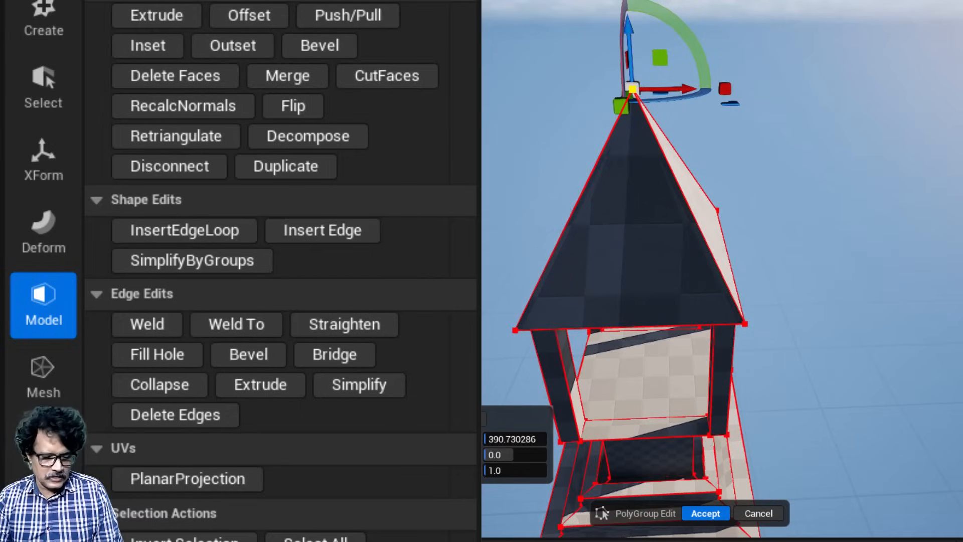
right_drag(723, 281, 843, 257)
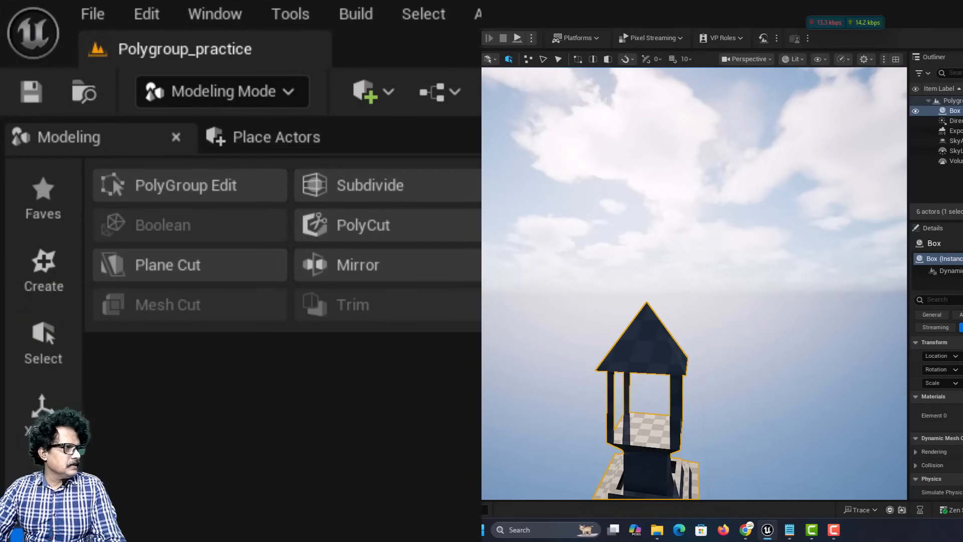
Step: In PolyGroup Edit, try pulling the overlapping vertices at the roof apex apart horizontally in opposite directions, and cancel the edit
click(208, 193)
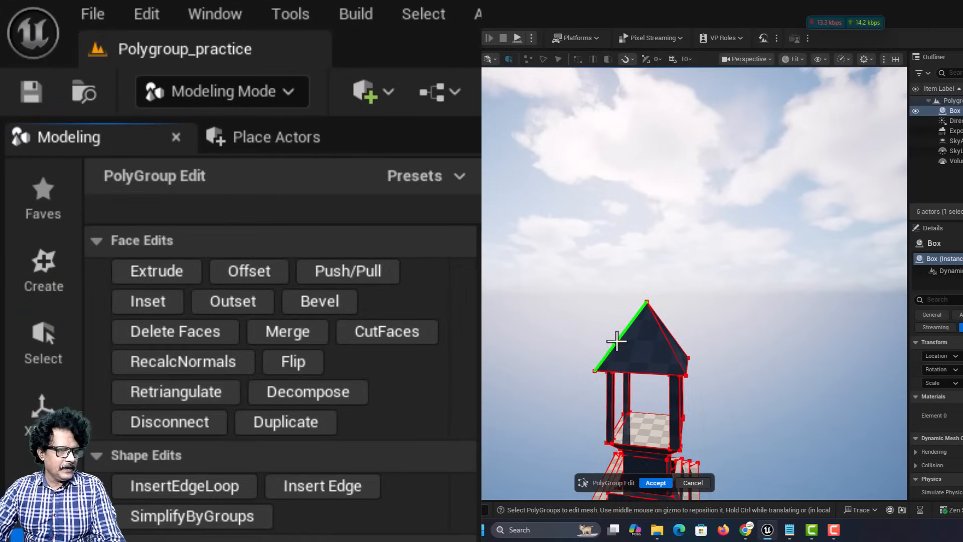
mouse_move(617, 341)
right_down()
mouse_move(645, 373)
mouse_move(708, 399)
mouse_move(709, 412)
mouse_move(696, 340)
mouse_move(695, 359)
mouse_move(614, 343)
right_up()
key(w)
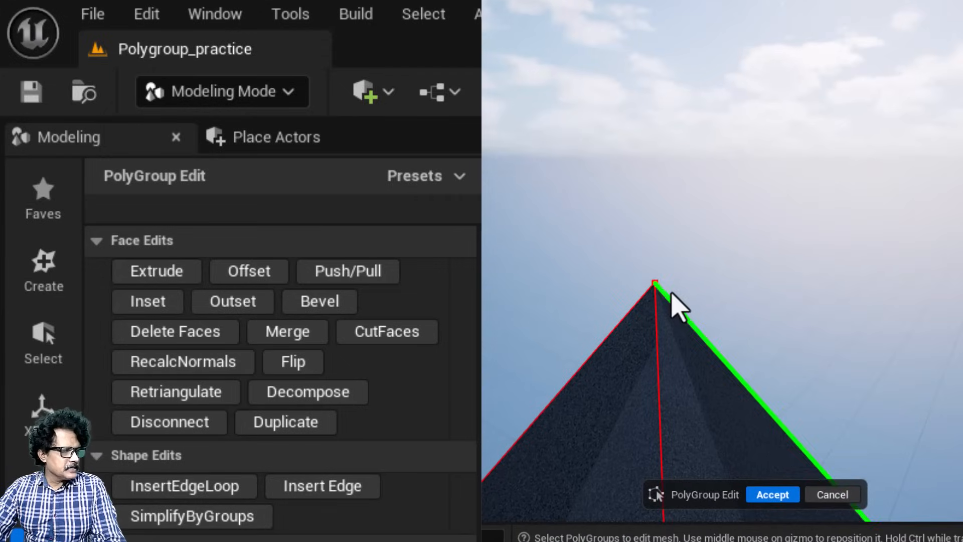
click(656, 282)
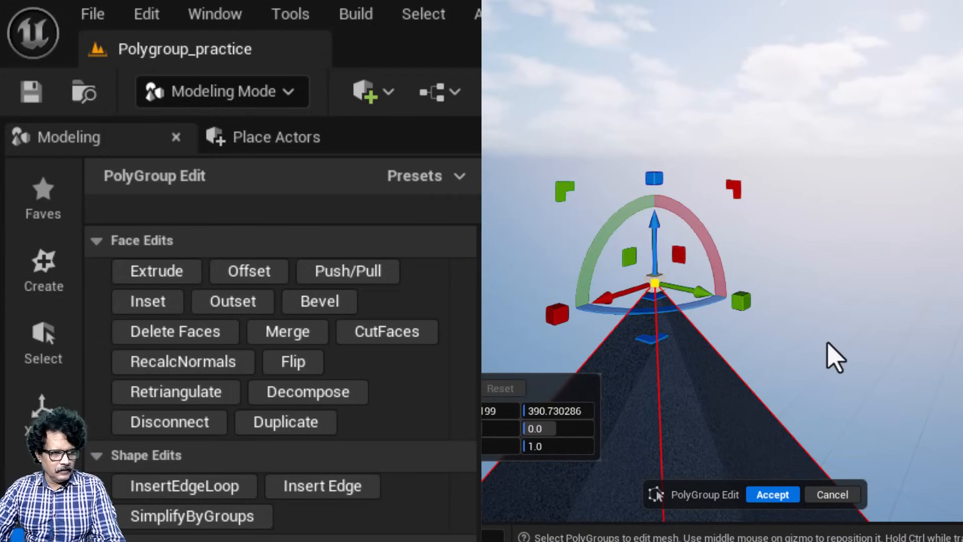
drag(699, 293, 774, 318)
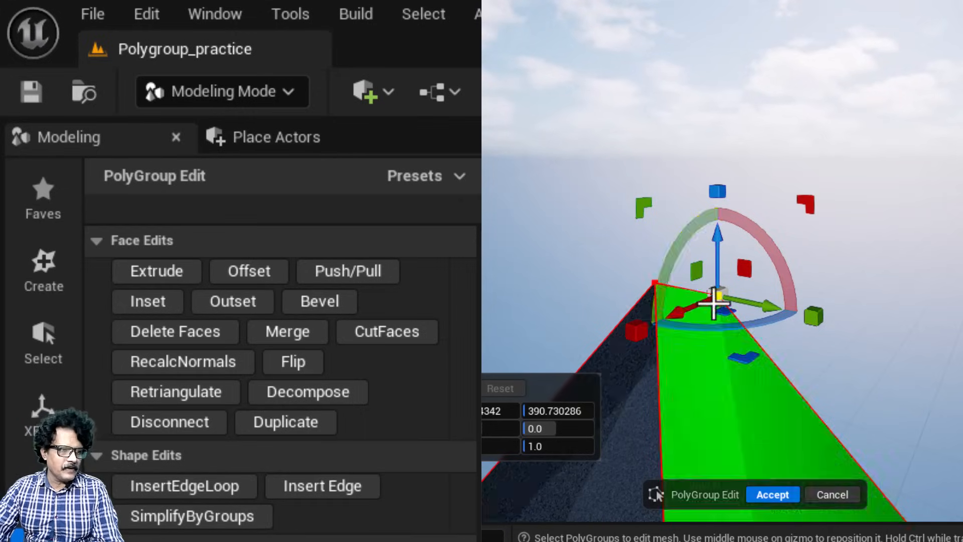
click(655, 283)
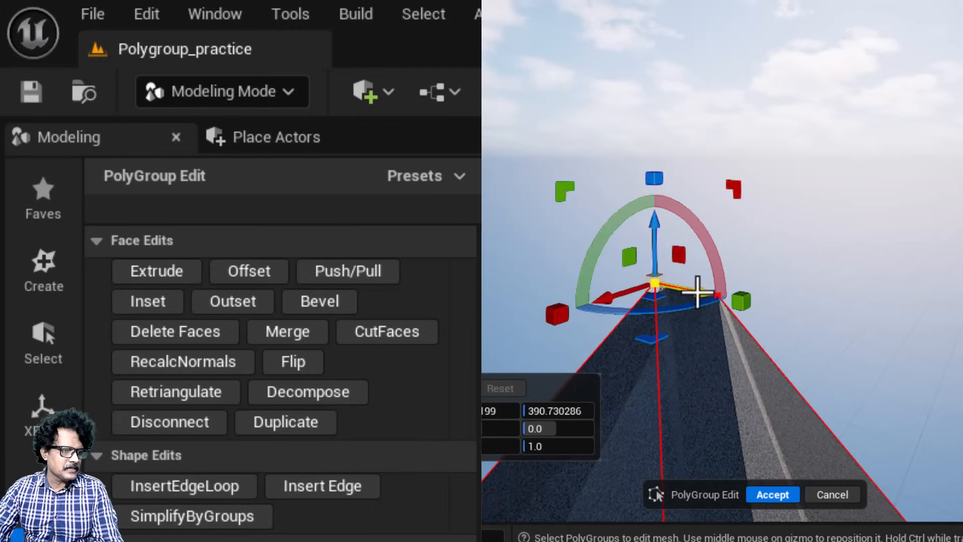
drag(684, 287, 577, 273)
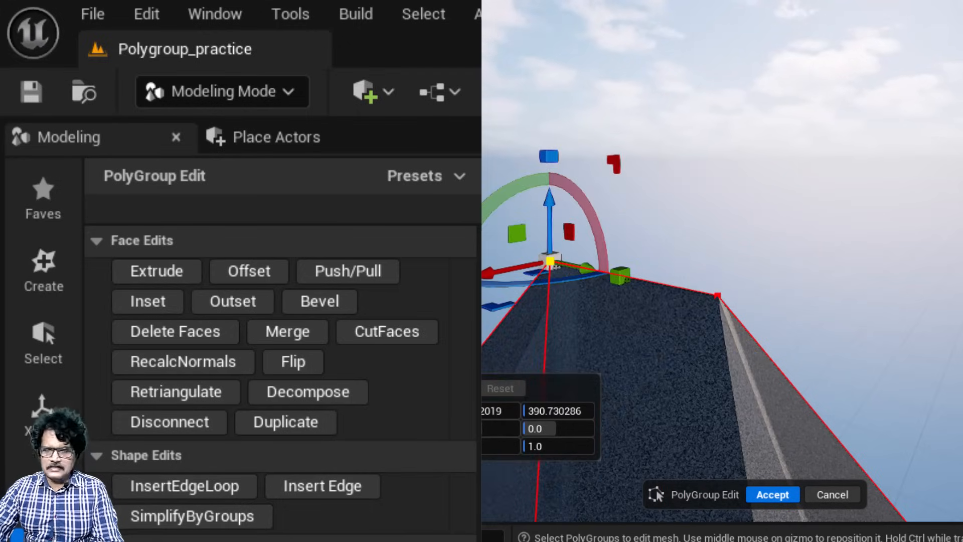
click(828, 493)
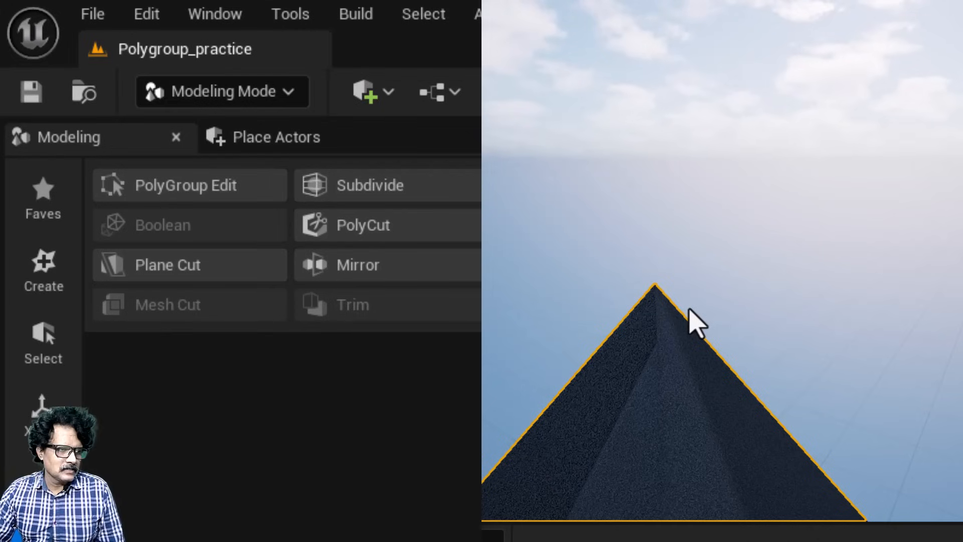
Step: Area-select the overlapping roof apex vertices in PolyGroup Edit, lower them together to a height of about 388.56, and accept the edit
click(217, 195)
drag(605, 252, 709, 337)
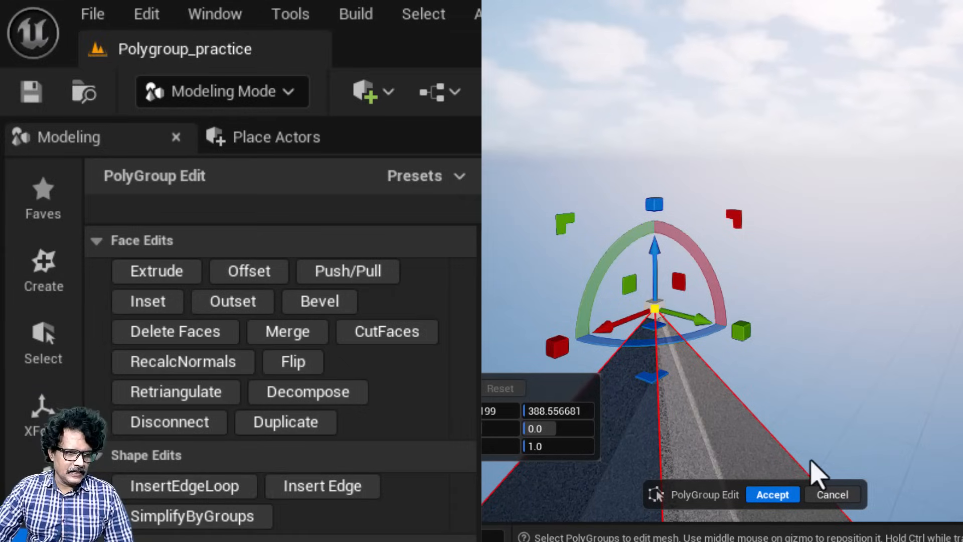
click(766, 494)
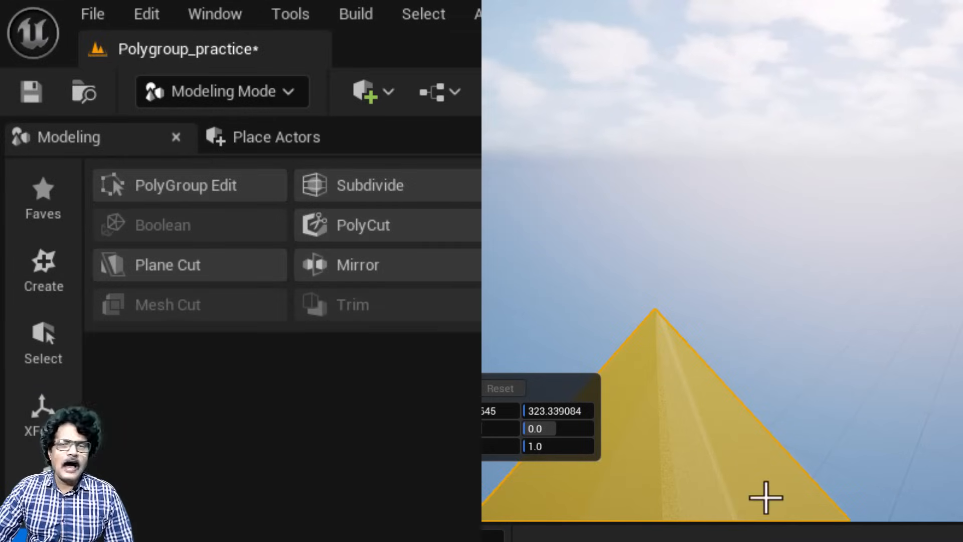
scroll(799, 451, down, 5)
click(938, 447)
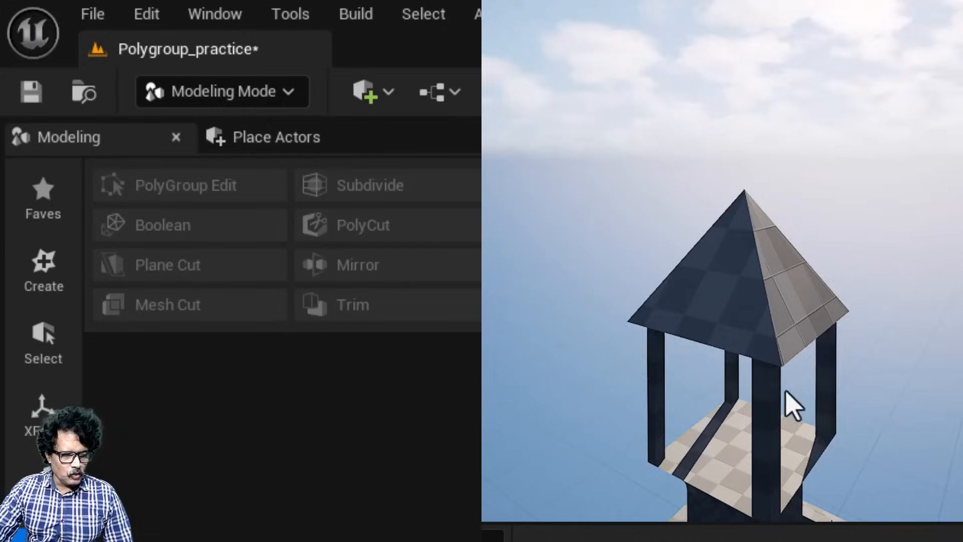
right_drag(786, 392, 505, 359)
key(s)
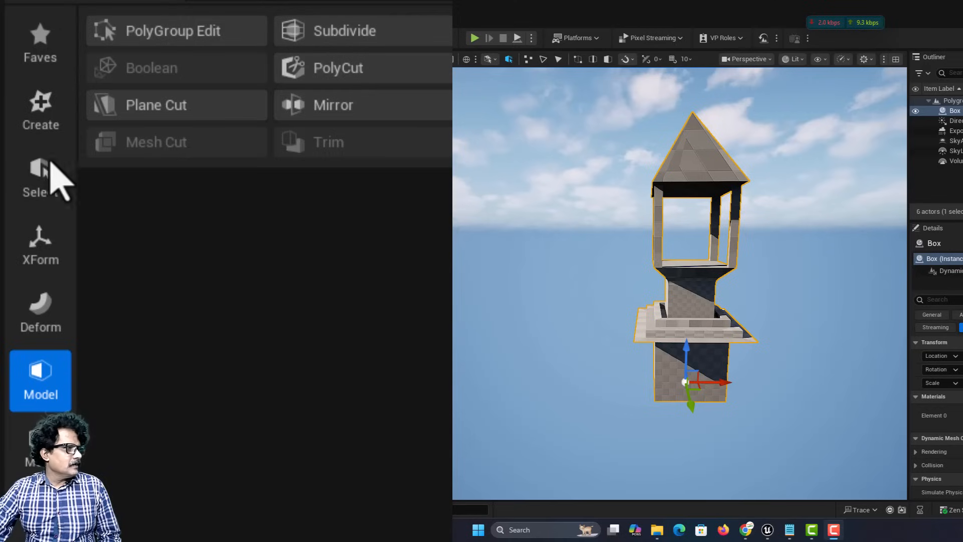
Step: Create a 100 by 100 by 100 dynamic mesh box with Per Quad PolyGroups beside the tower, and accept it
click(39, 116)
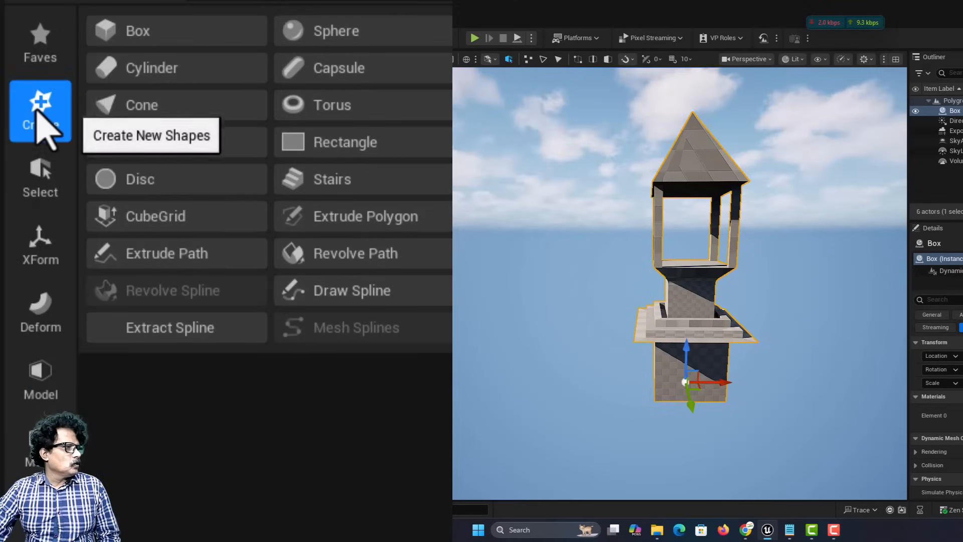
click(167, 36)
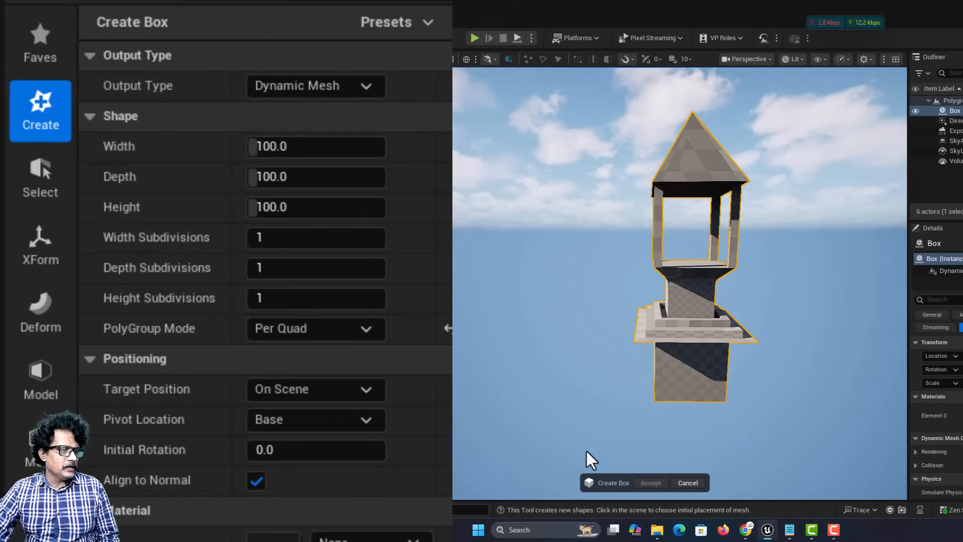
click(475, 384)
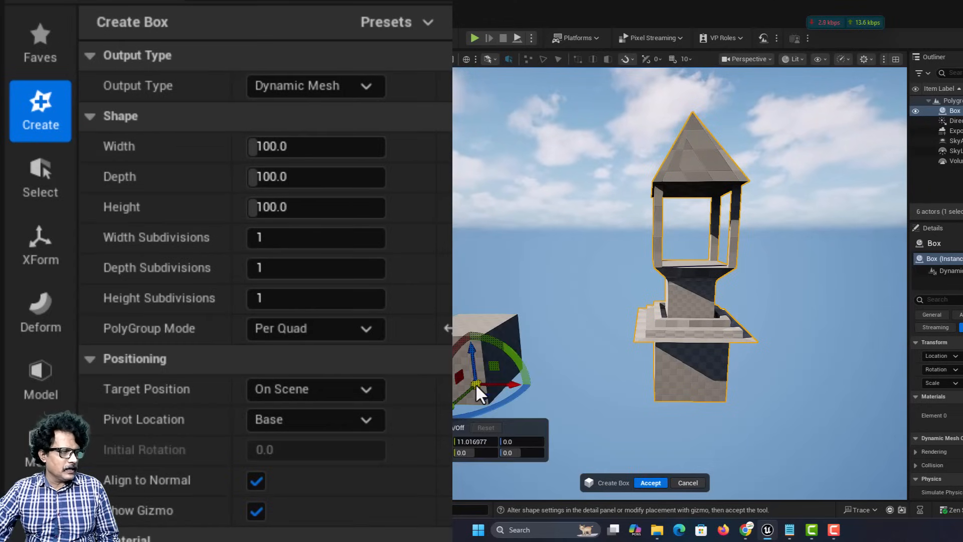
click(650, 483)
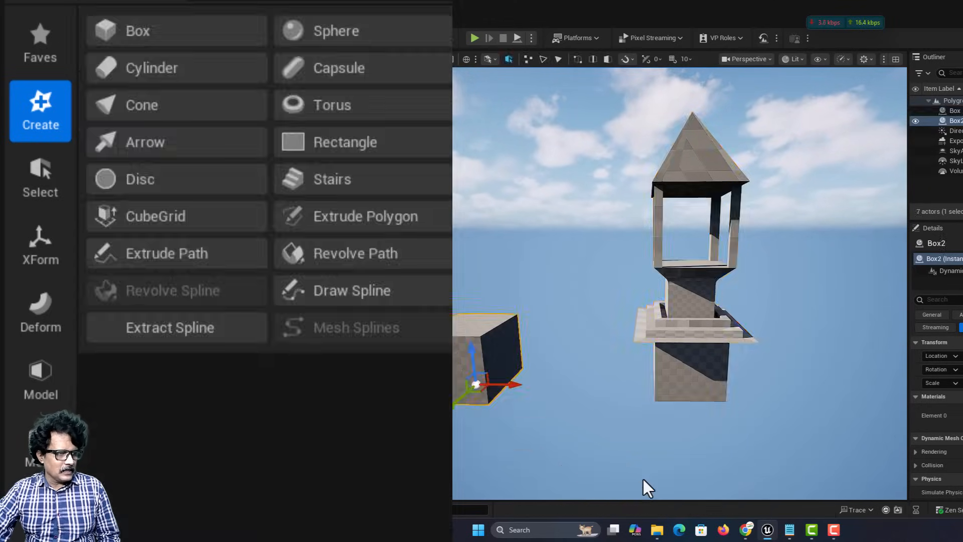
Step: Inspect the new box's mesh statistics for its triangles, vertices and edges, and complete the inspection
right_drag(531, 442, 482, 429)
right_drag(582, 429, 670, 416)
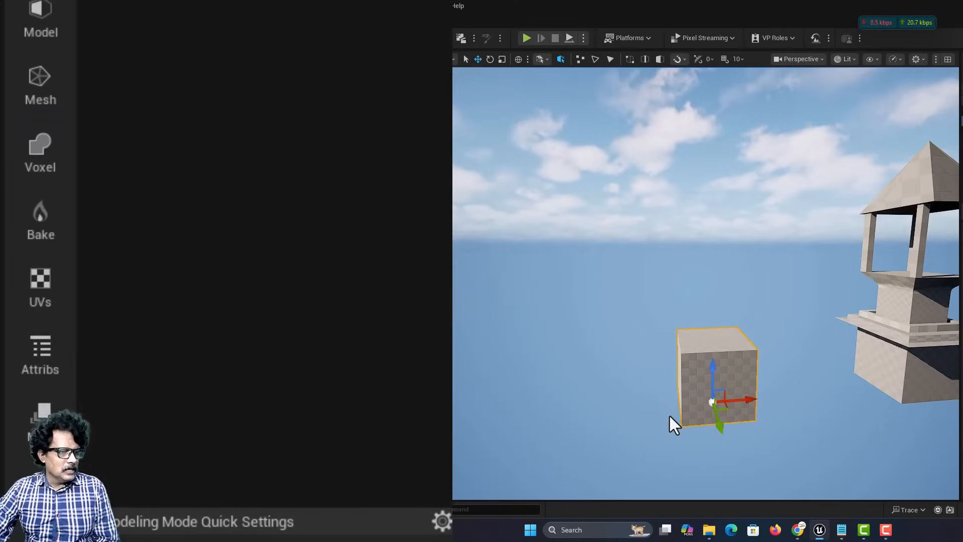
click(31, 377)
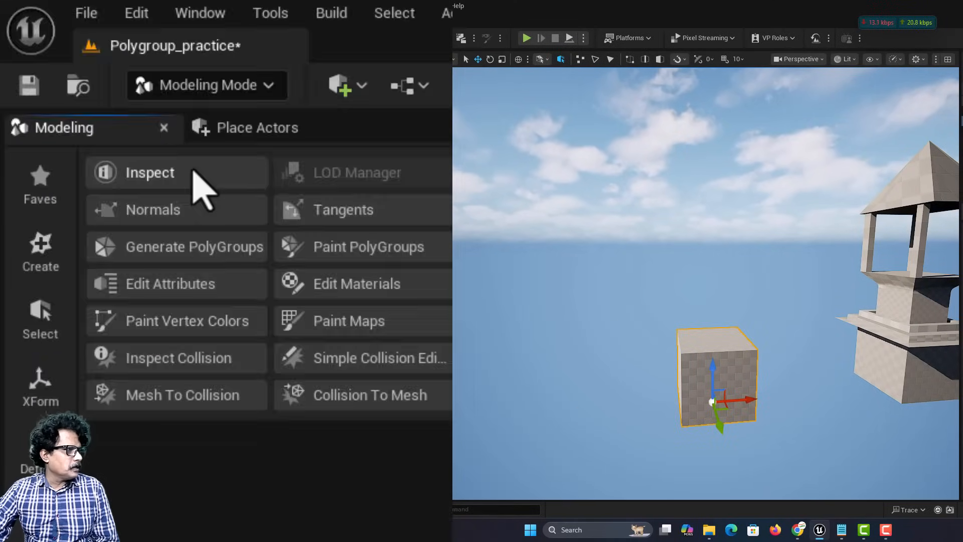
click(195, 172)
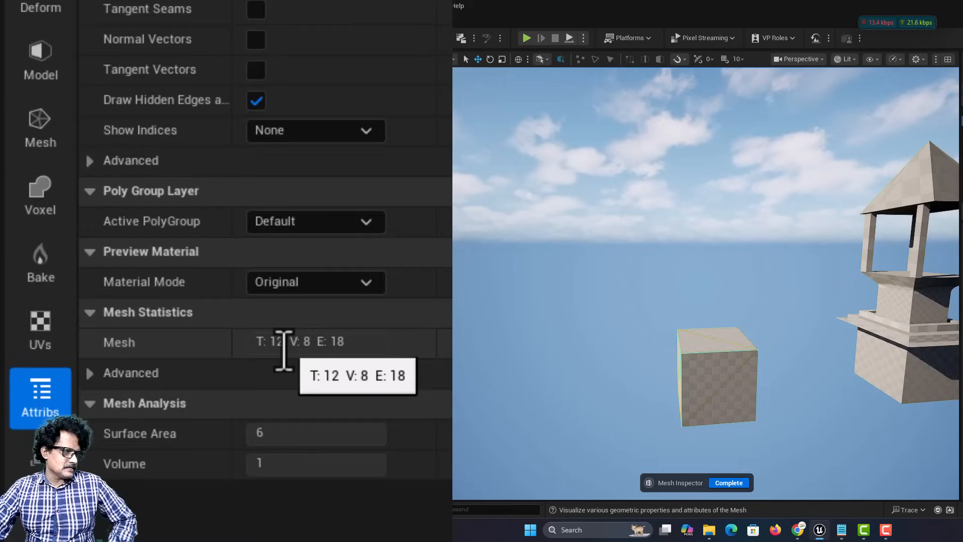
click(734, 482)
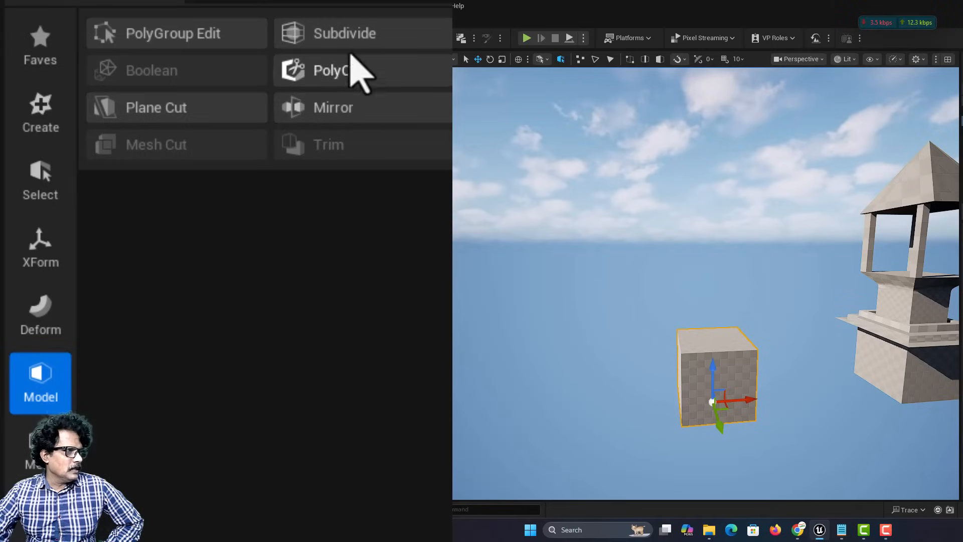
Step: Preview a level 3 Catmull-Clark subdivision with Smooth Corners on the plain box, examine its shape, and cancel it
click(353, 33)
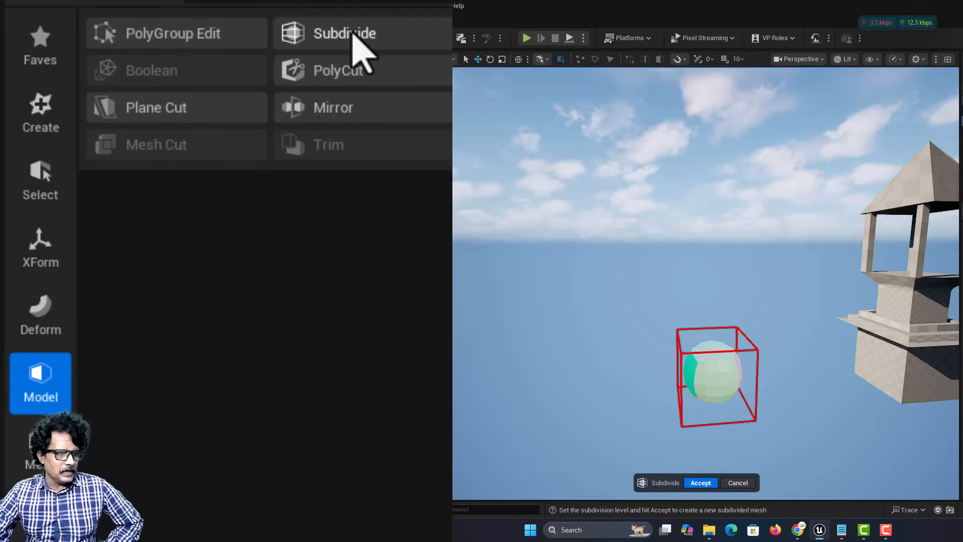
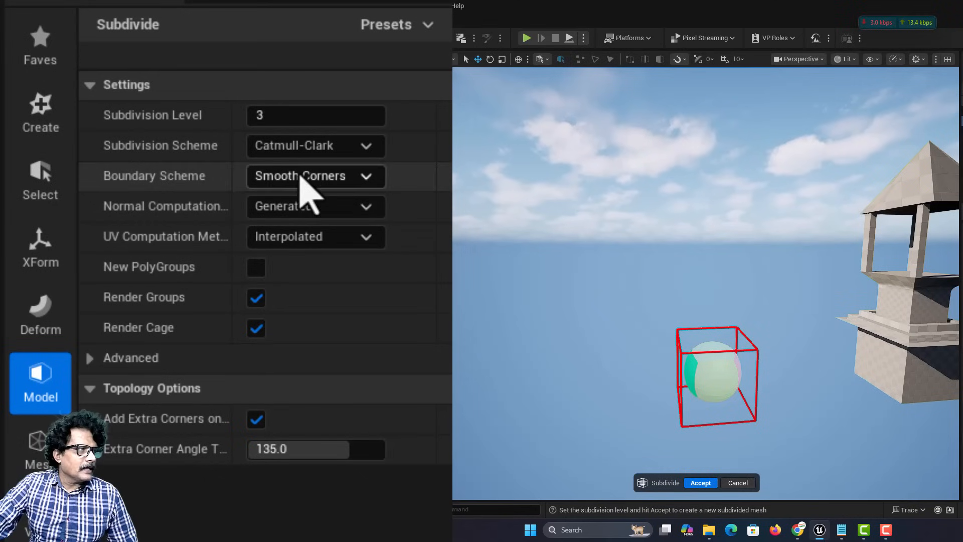
mouse_move(306, 159)
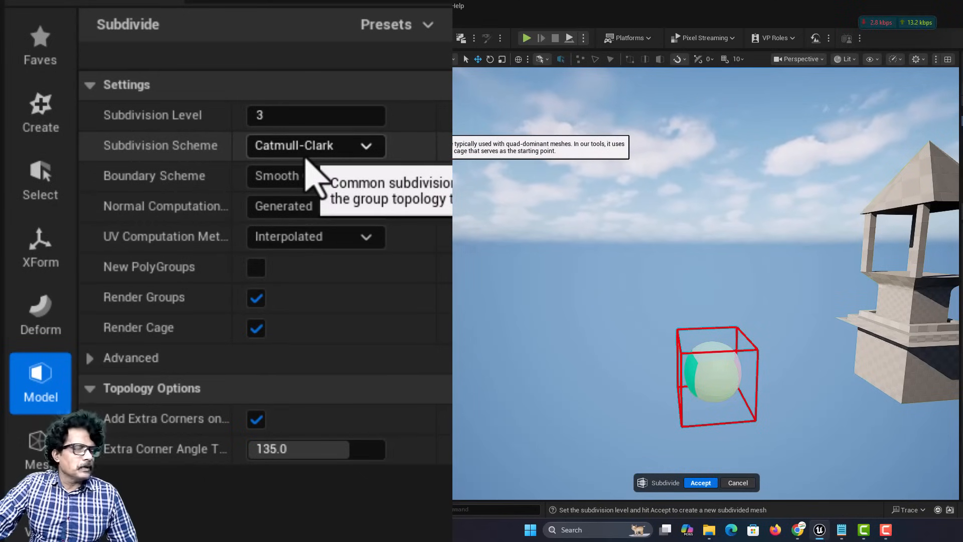
mouse_move(309, 179)
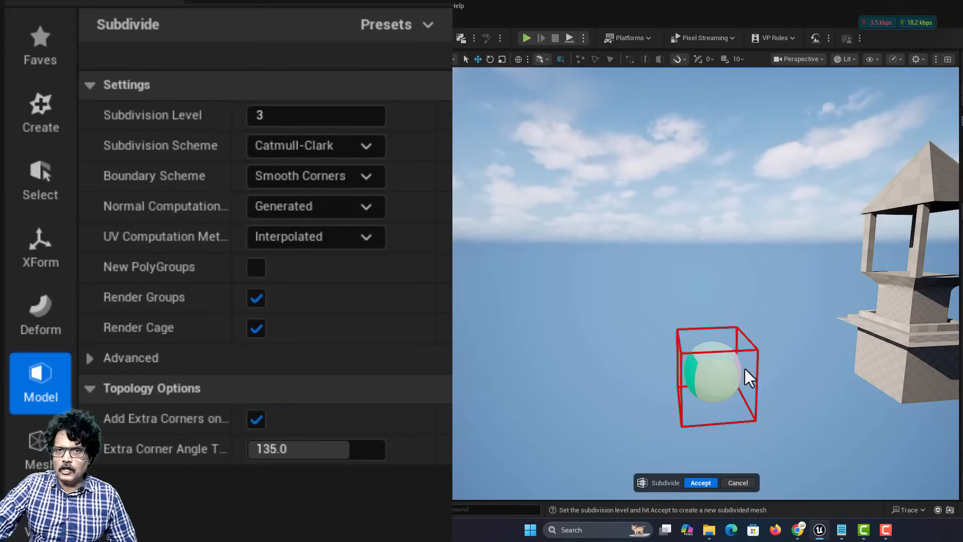
key(w)
key(a)
right_drag(745, 369, 772, 390)
key(s)
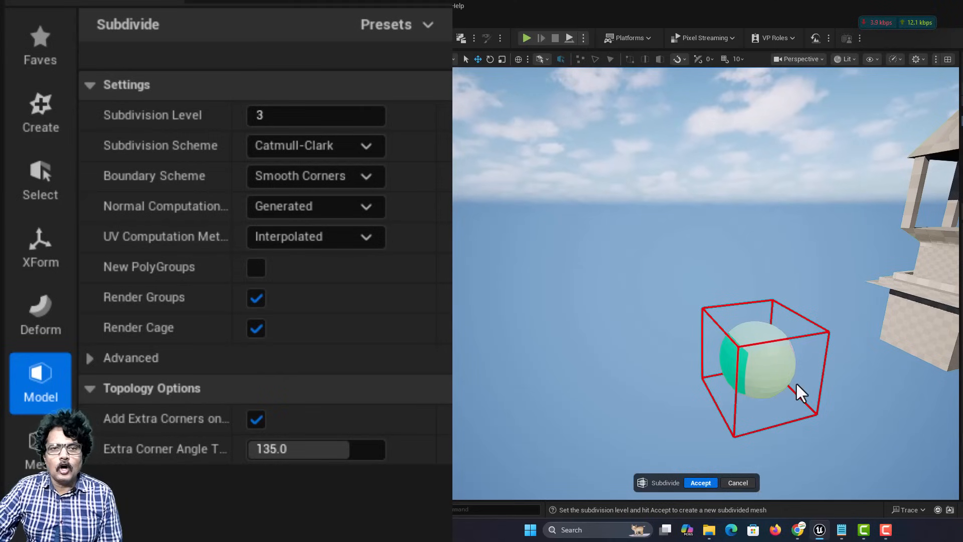
click(738, 483)
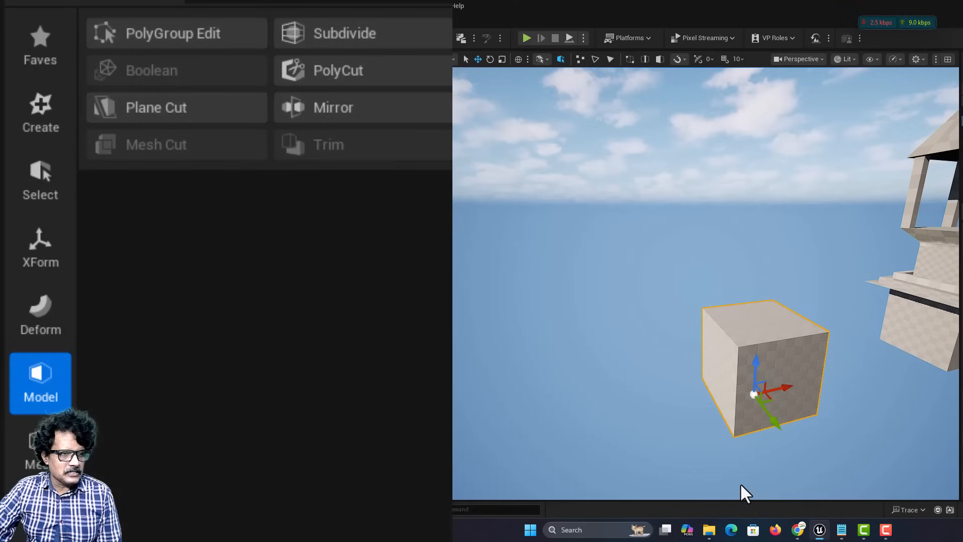
Step: In PolyGroup Edit, insert Proportion Offset, Plane Cut edge loops close to the box's outer edges, and accept the edit
click(205, 39)
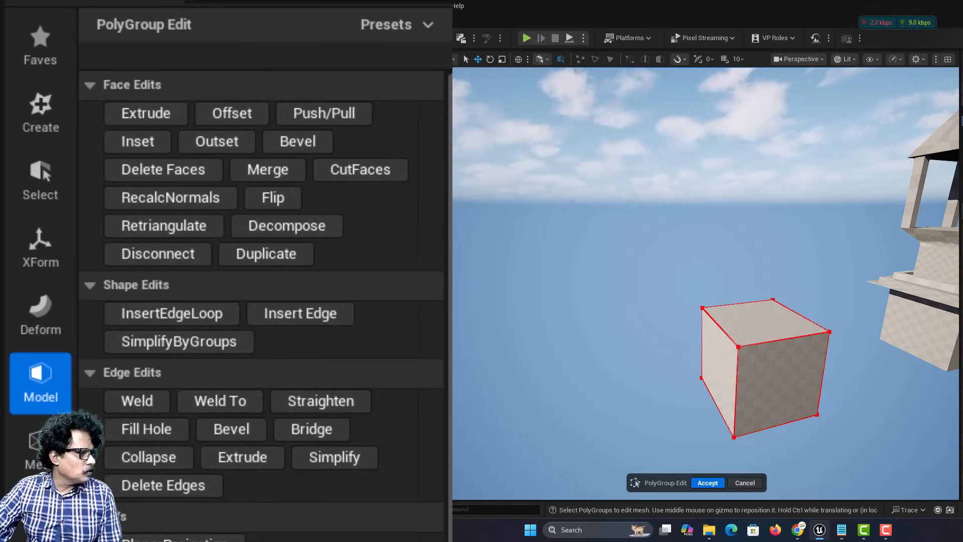
click(173, 313)
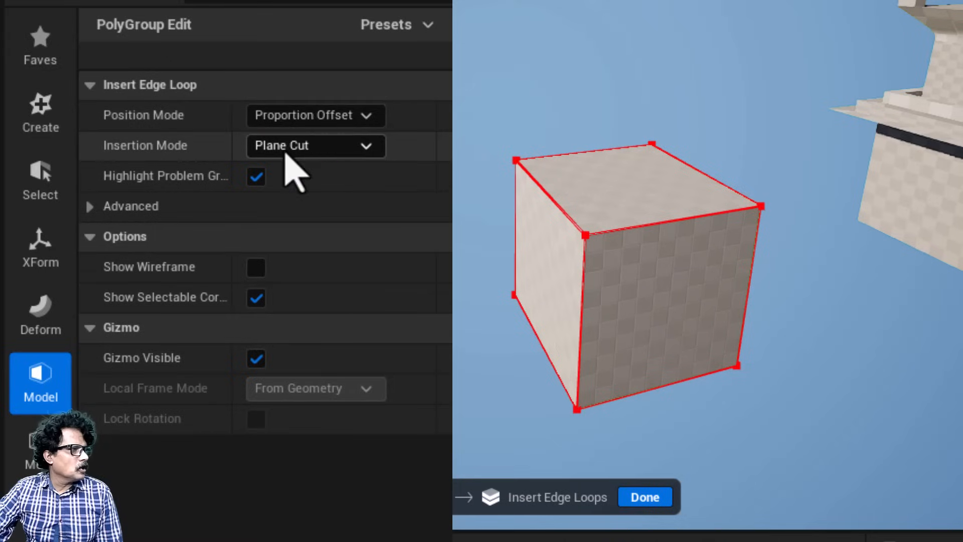
click(581, 245)
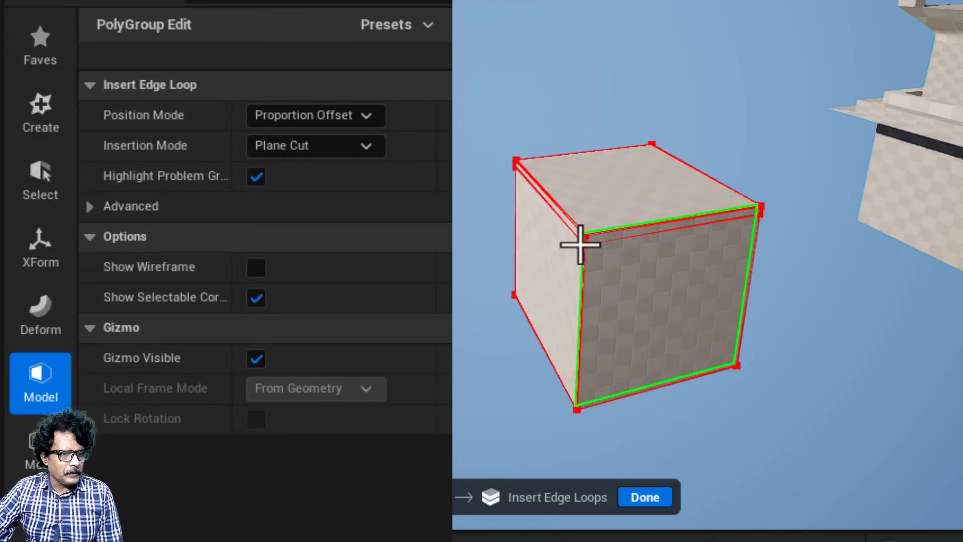
click(577, 401)
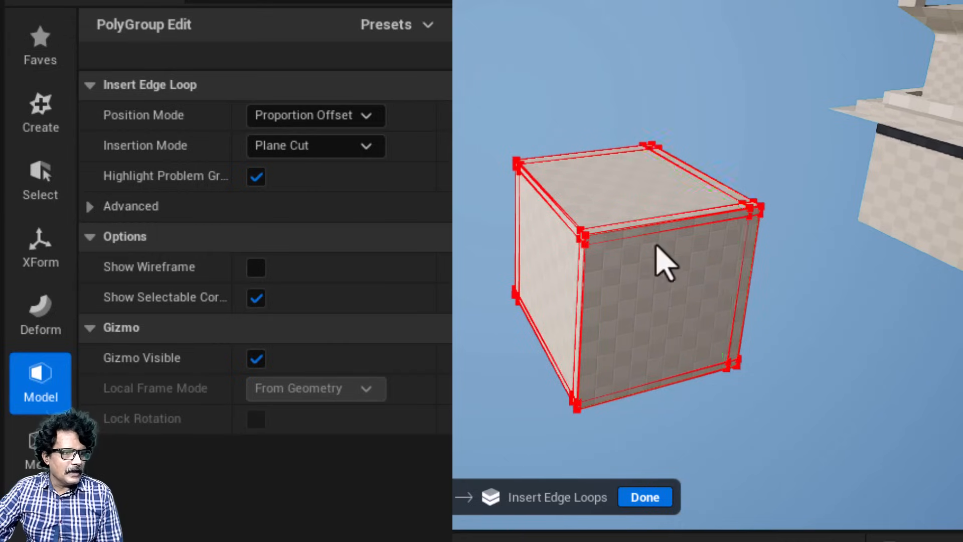
click(600, 244)
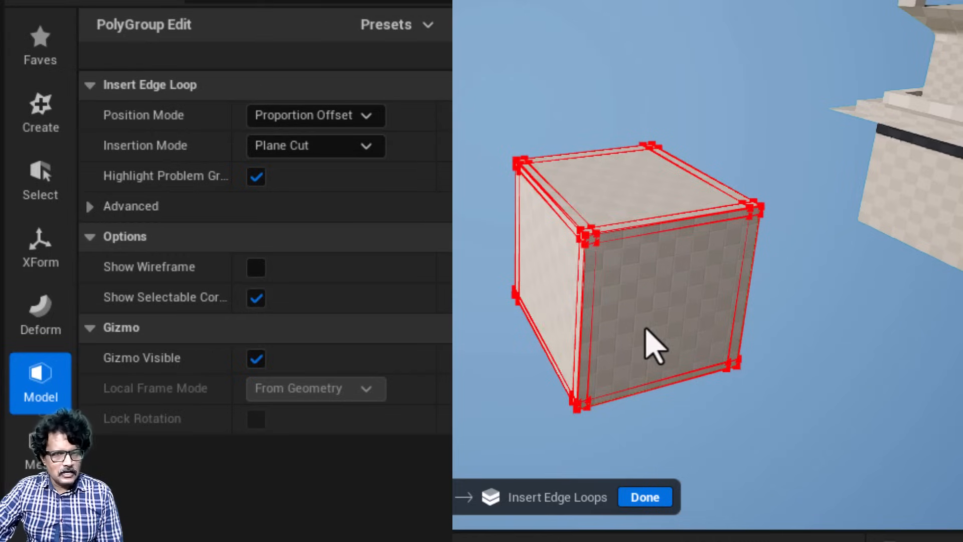
click(645, 504)
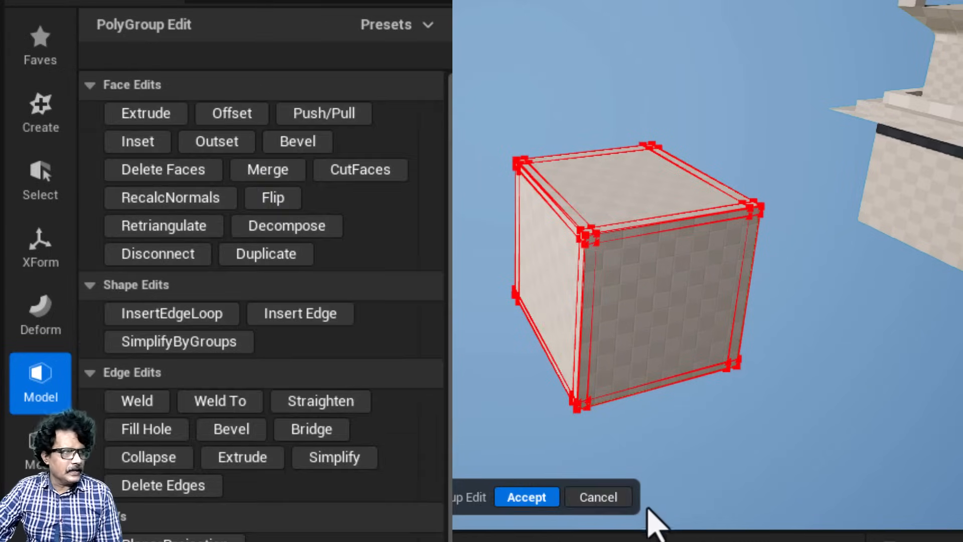
click(534, 504)
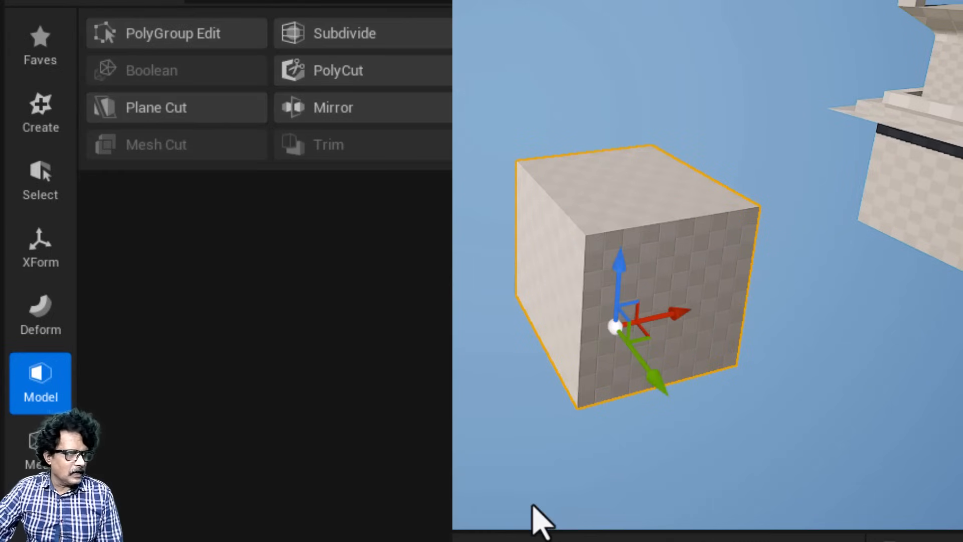
Step: Subdivide the edge-looped box at level 3 with the Catmull-Clark scheme and Smooth Corners, and accept it
click(371, 40)
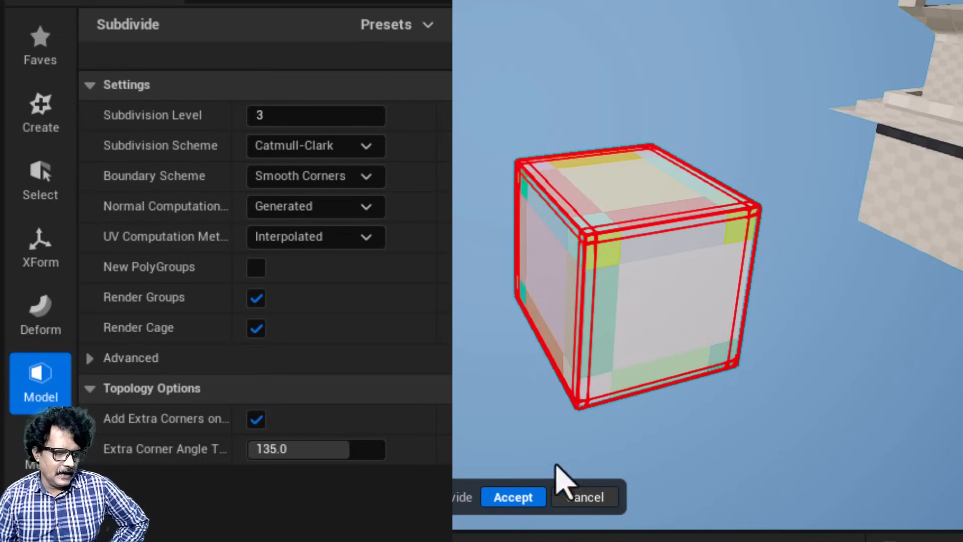
click(511, 498)
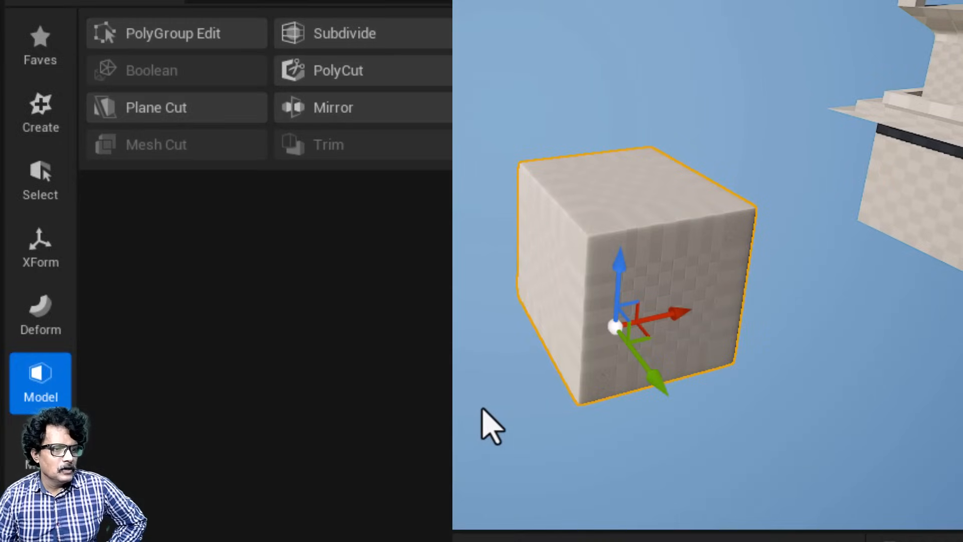
key(f)
right_drag(488, 390, 553, 505)
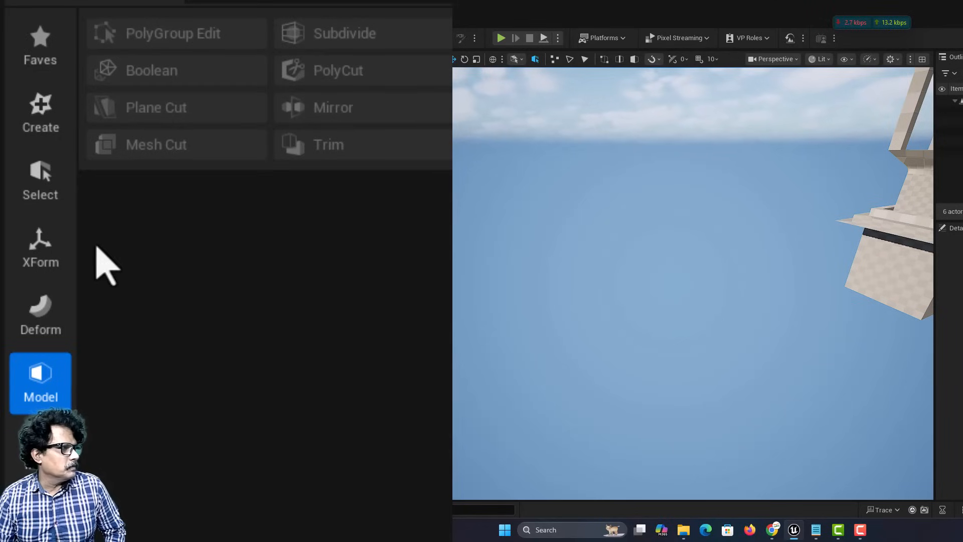
Step: Create a dynamic mesh cylinder with radius 50, height 150, 32 radial slices and Per Quad PolyGroups beside the tower, and accept it
click(30, 113)
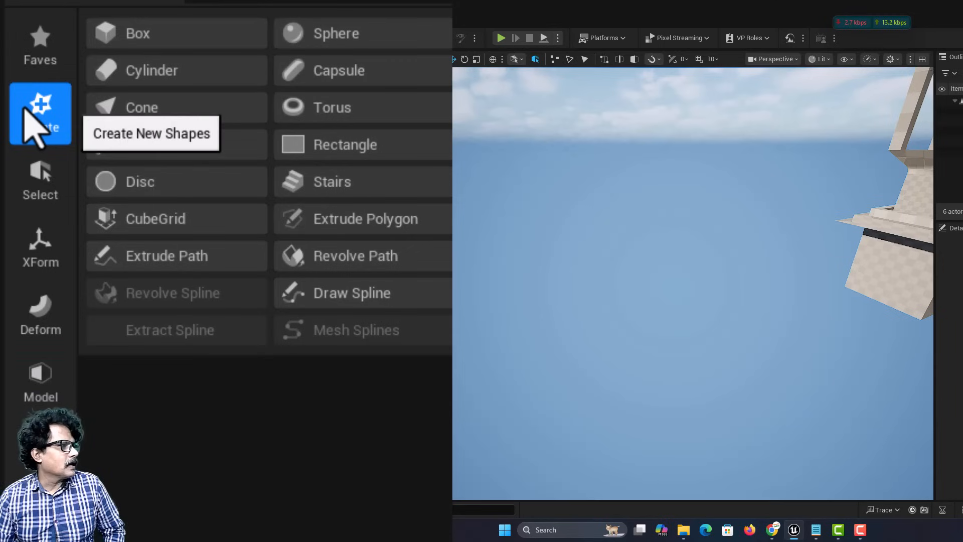
click(154, 73)
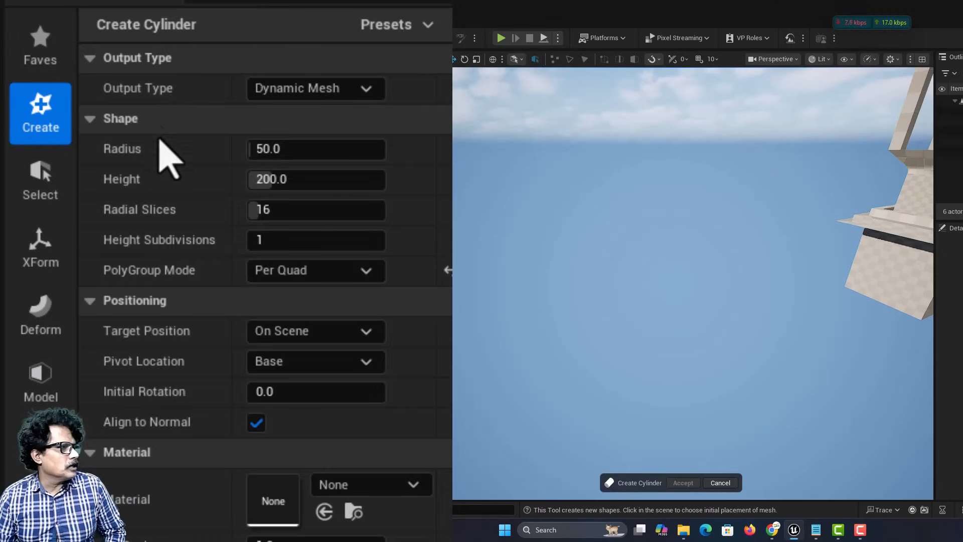
click(246, 149)
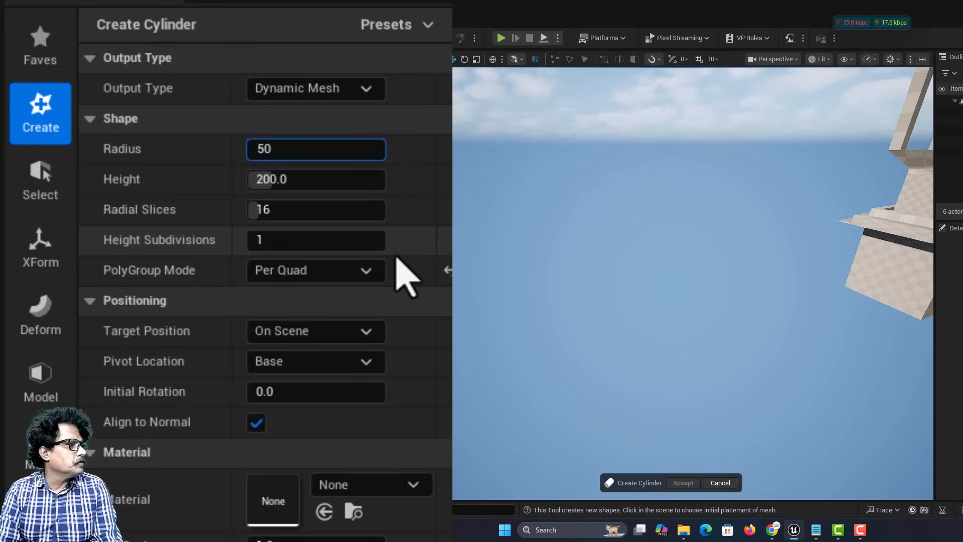
text(50)
key(Tab)
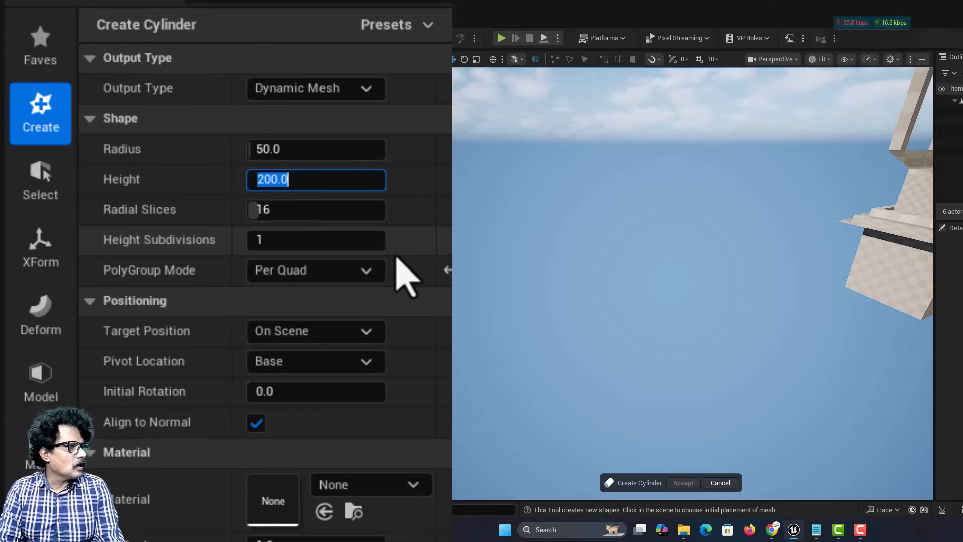
text(150)
key(Return)
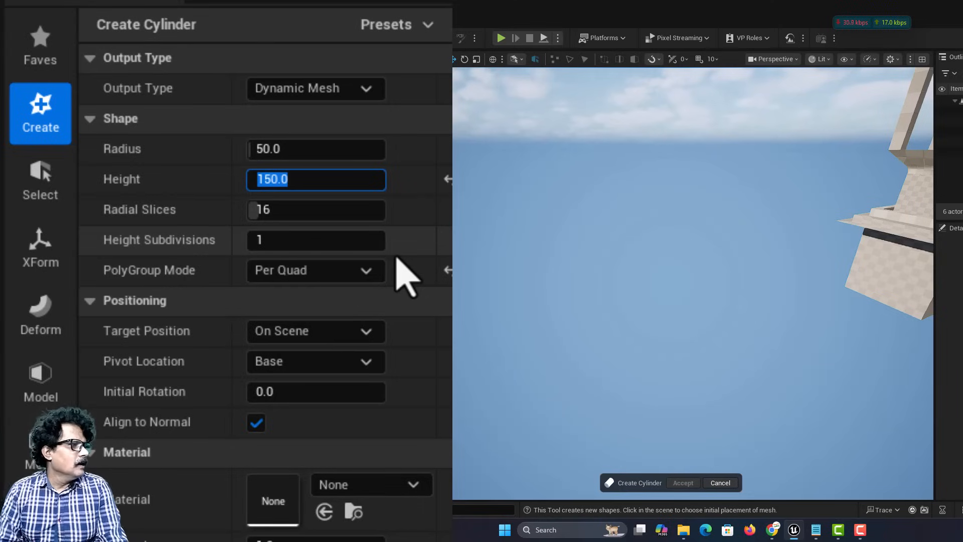
click(275, 207)
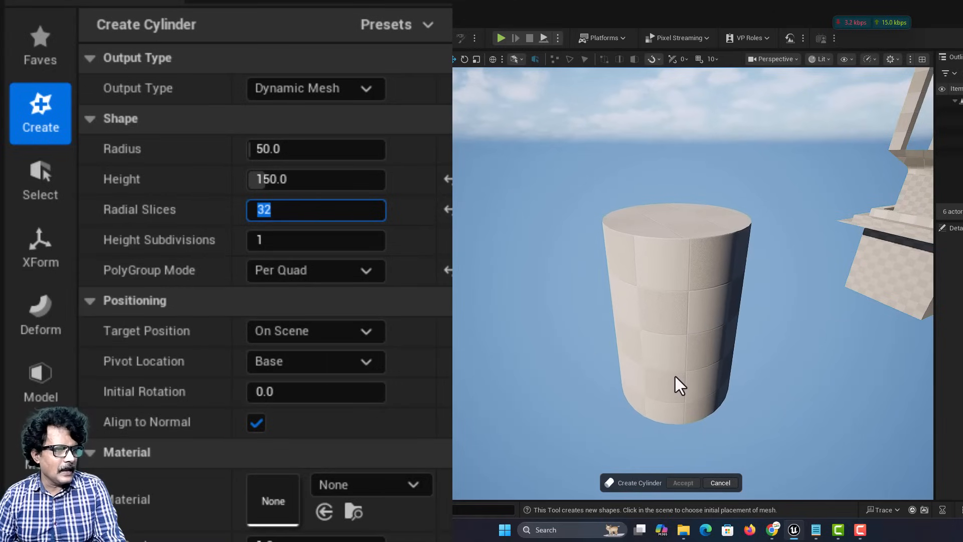
click(675, 376)
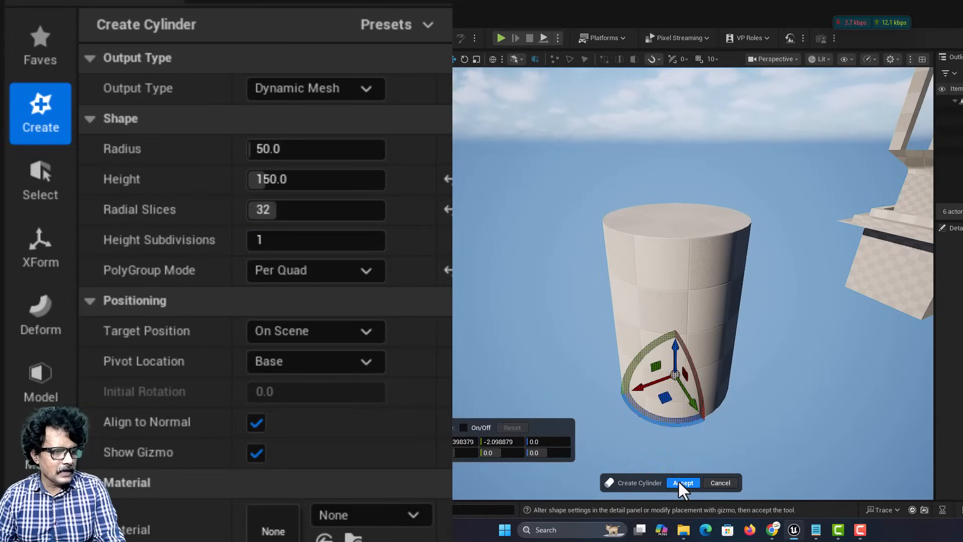
click(682, 482)
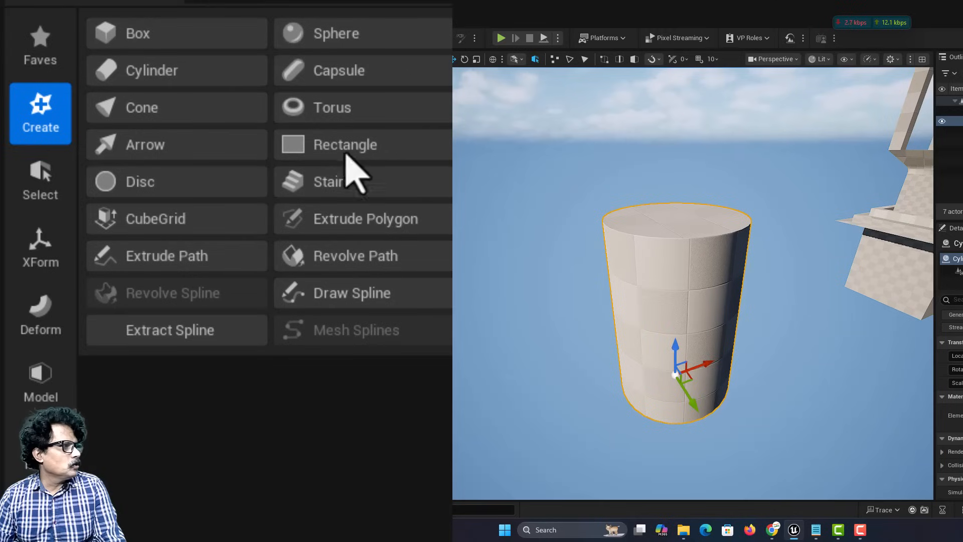
Step: In PolyGroup Edit, inset the cylinder's top face slightly to leave a thin rim around it
click(42, 384)
click(162, 31)
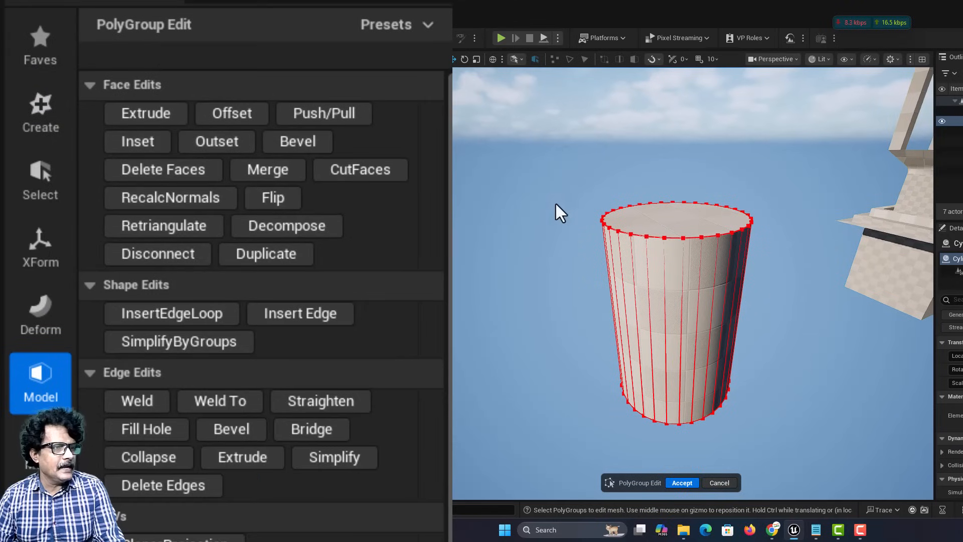
click(699, 219)
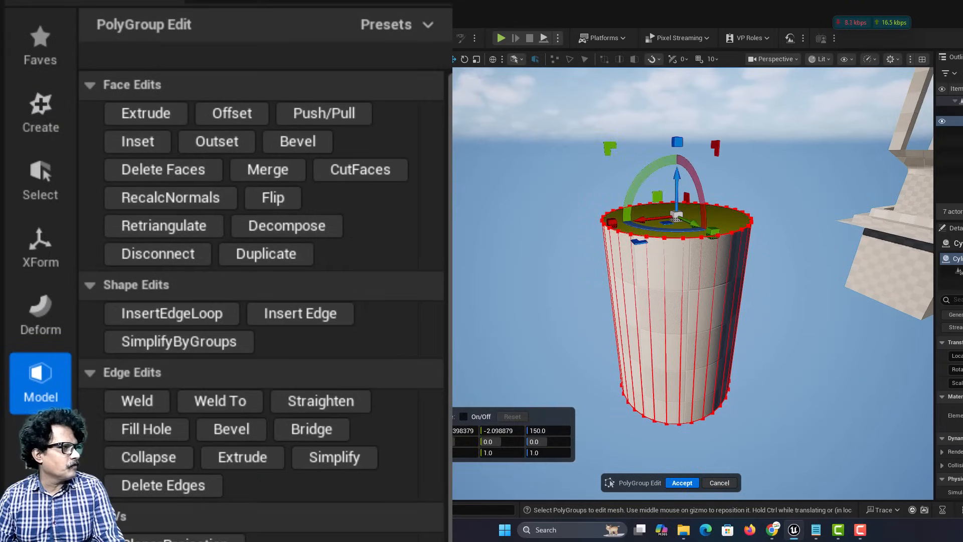
click(159, 145)
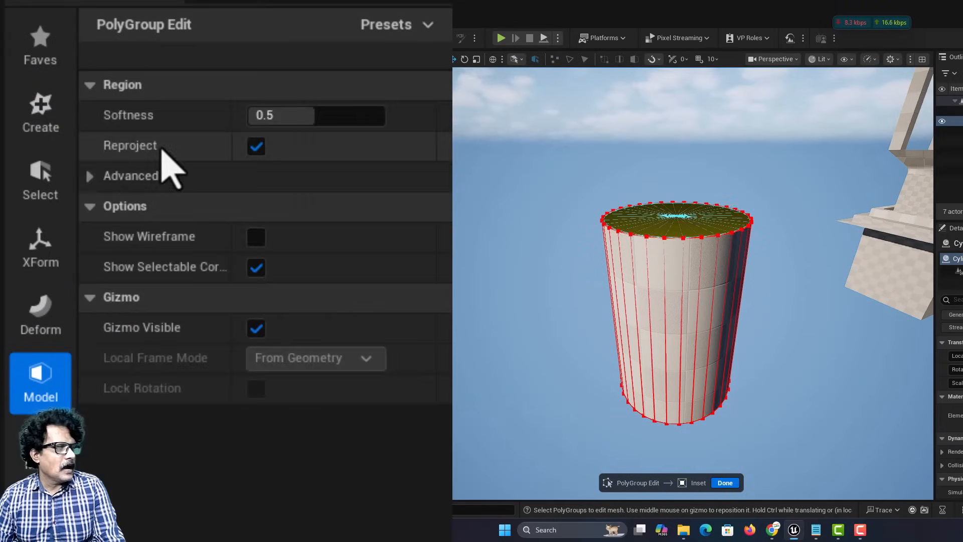
click(733, 221)
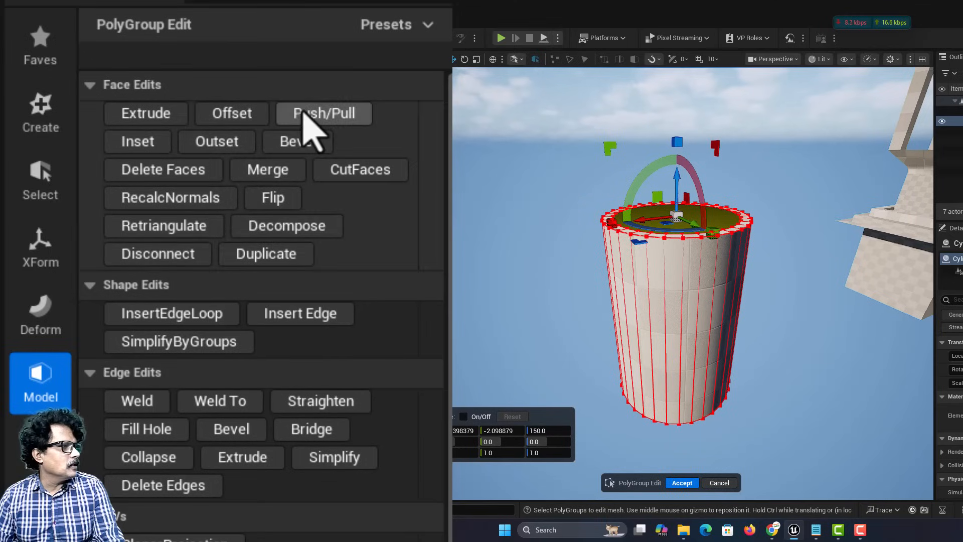
Step: Push the inset top face down to just above the cylinder's base with Push/Pull in Click in Viewport mode, and accept the edit
click(329, 114)
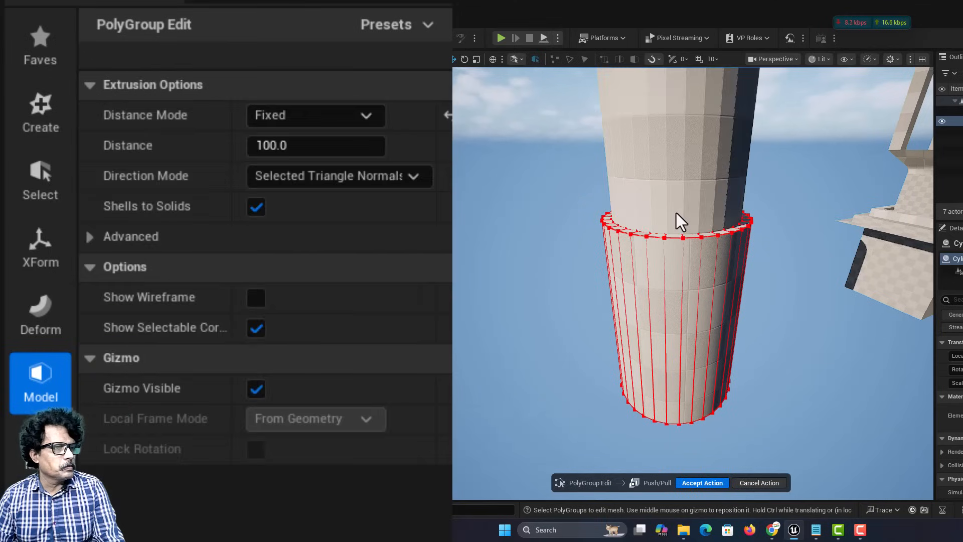
click(306, 121)
click(302, 137)
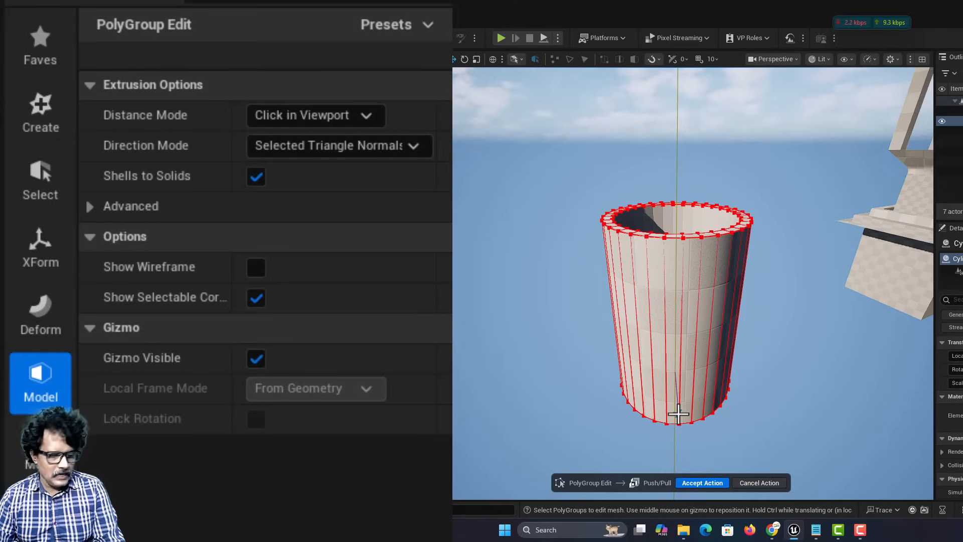
mouse_move(678, 414)
right_down()
mouse_move(691, 373)
mouse_move(678, 336)
mouse_move(679, 422)
right_up()
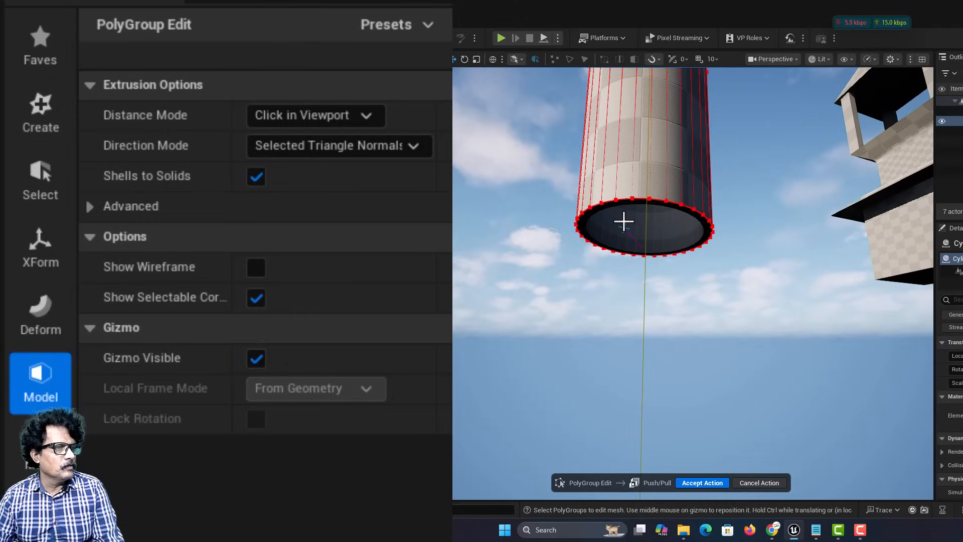
click(633, 197)
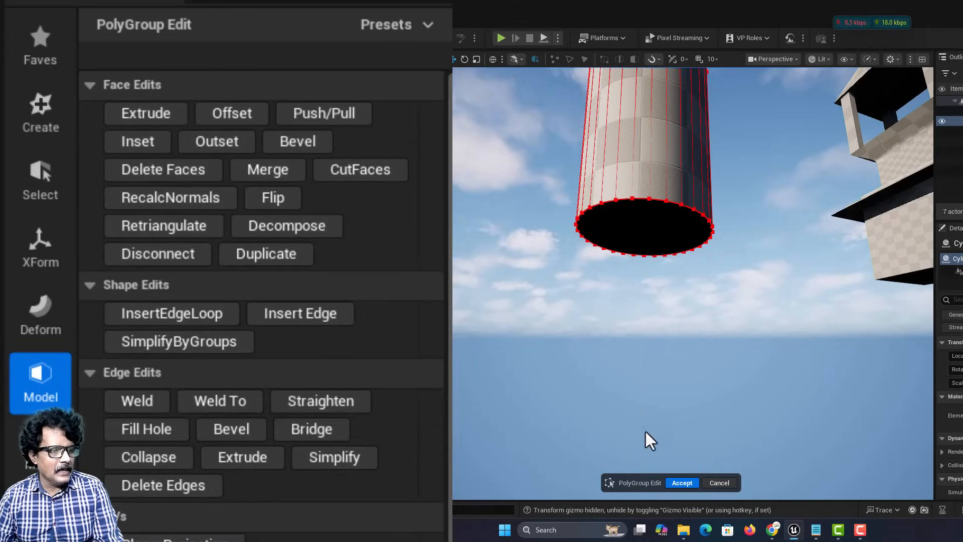
click(683, 484)
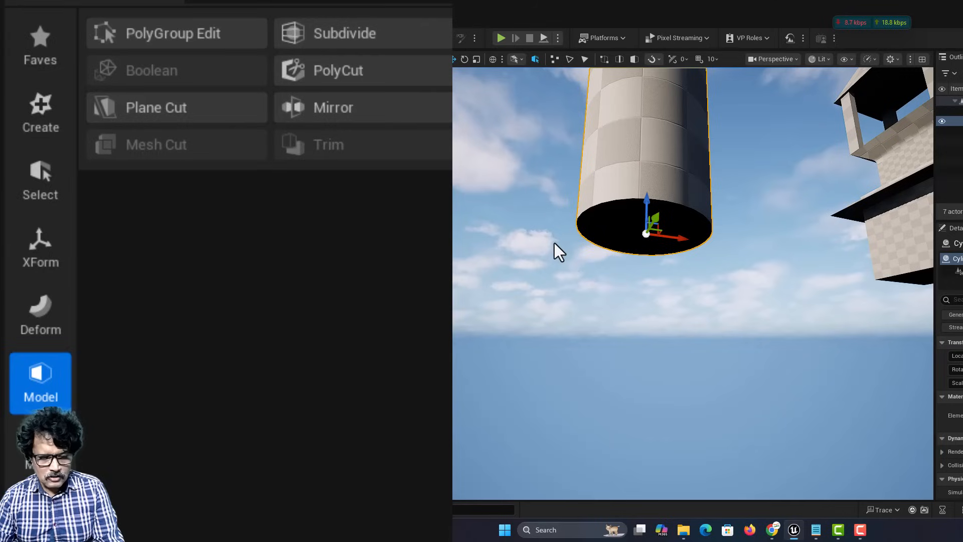
Step: Subdivide the hollowed cylinder into a smooth cup shape and accept the result
right_drag(555, 243, 555, 271)
right_drag(692, 261, 678, 346)
key(w)
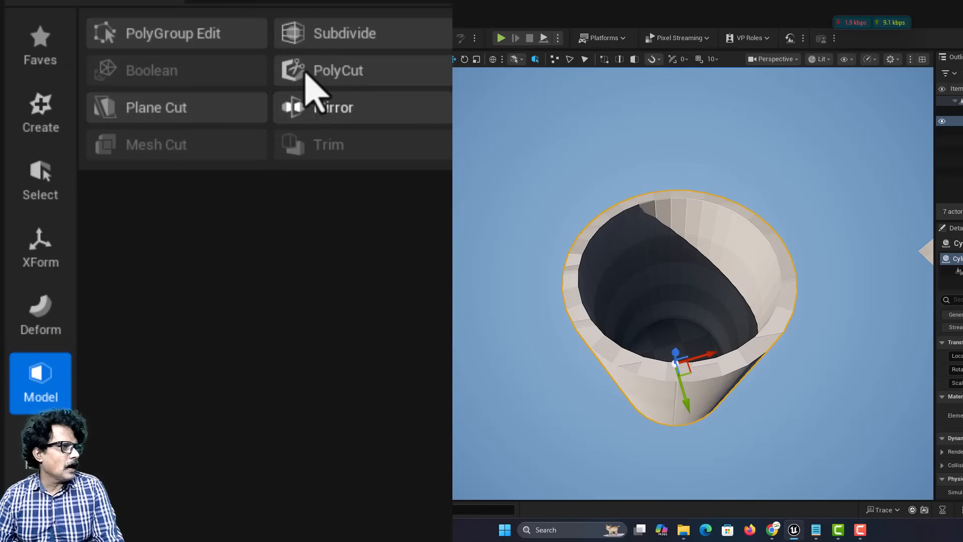
click(321, 39)
right_drag(678, 301, 672, 228)
click(677, 482)
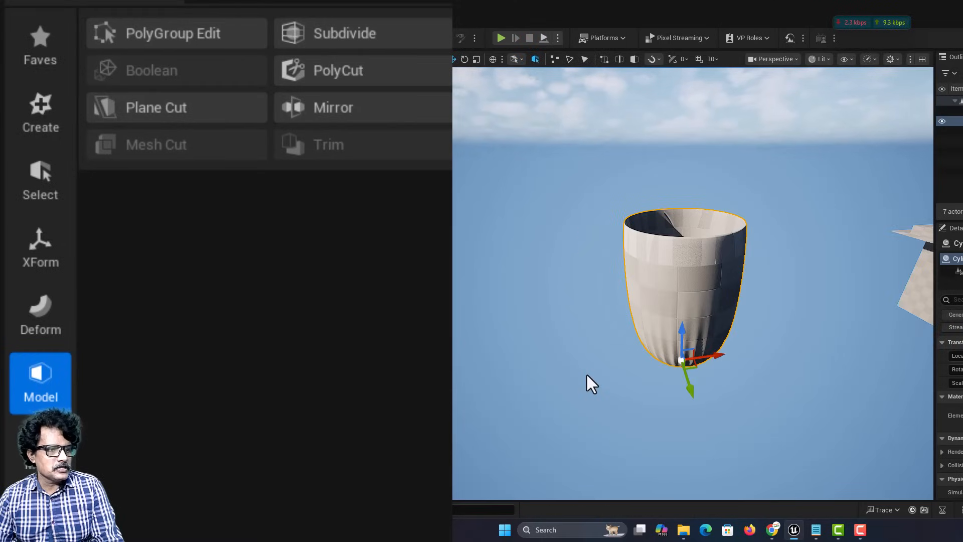
Step: Undo the cup's subdivision to get back to the hollowed cylinder with straight walls
click(587, 376)
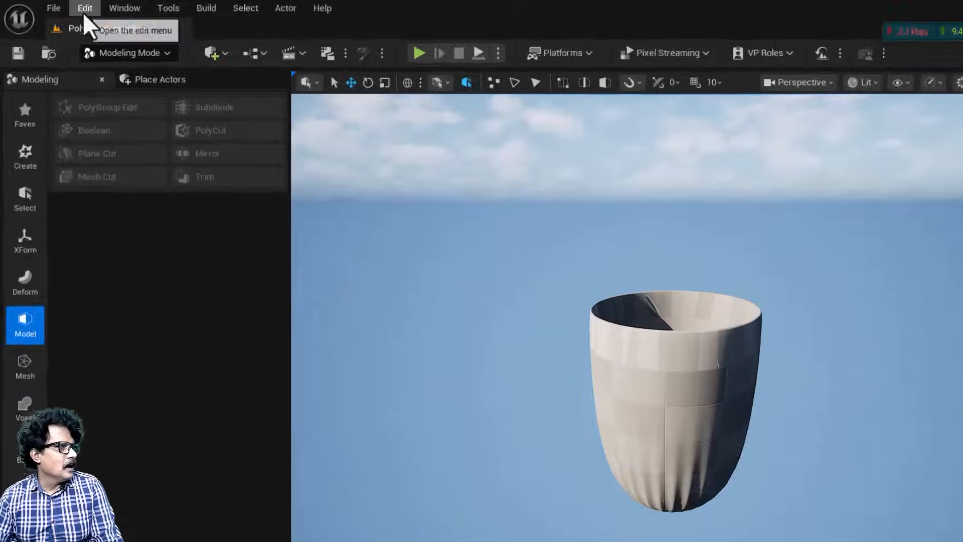
click(87, 10)
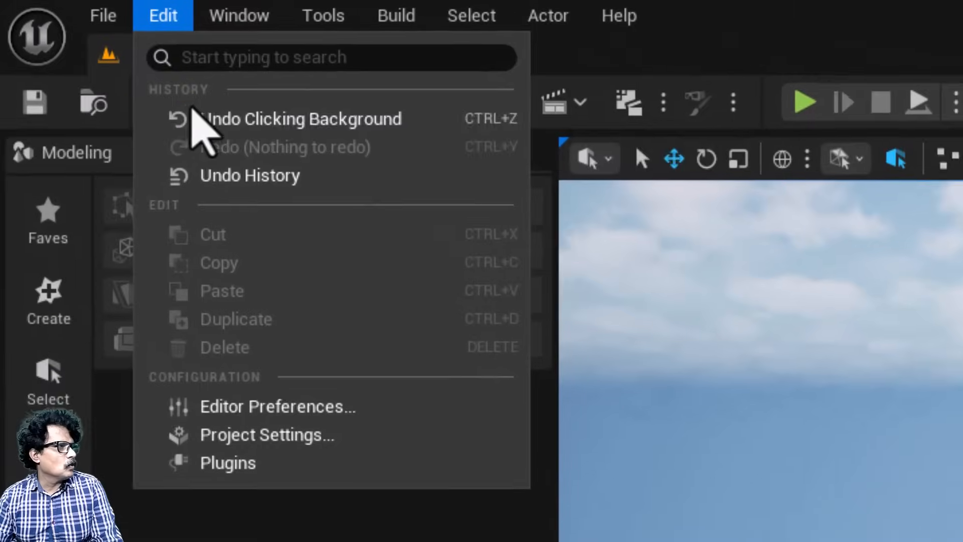
click(204, 123)
click(170, 15)
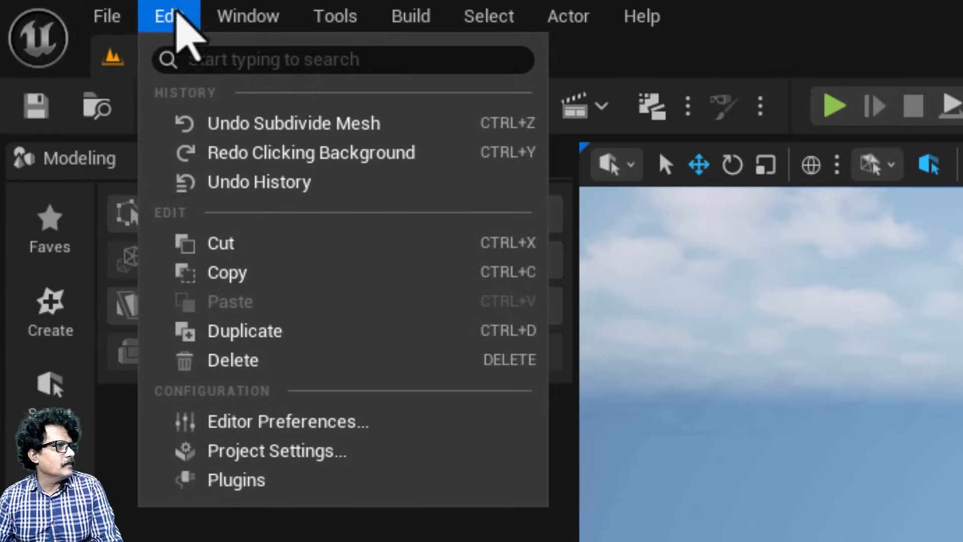
click(185, 123)
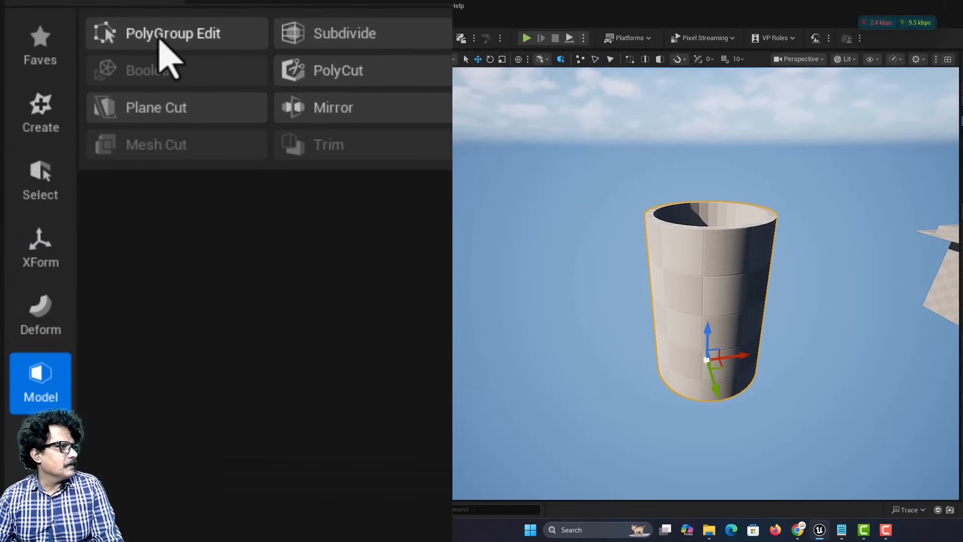
Step: In PolyGroup Edit, insert a plane-cut edge loop around the cylinder's outer wall just below the rim
click(166, 46)
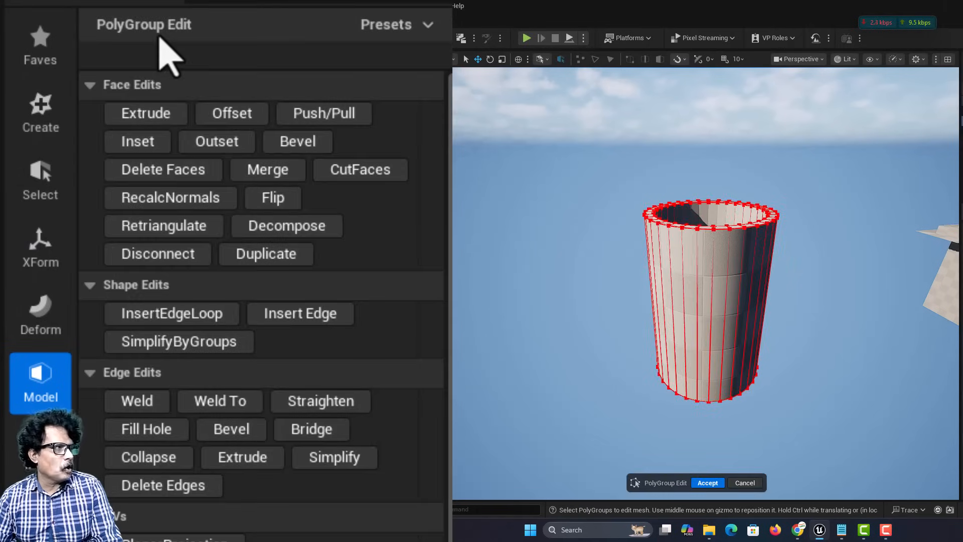
click(151, 315)
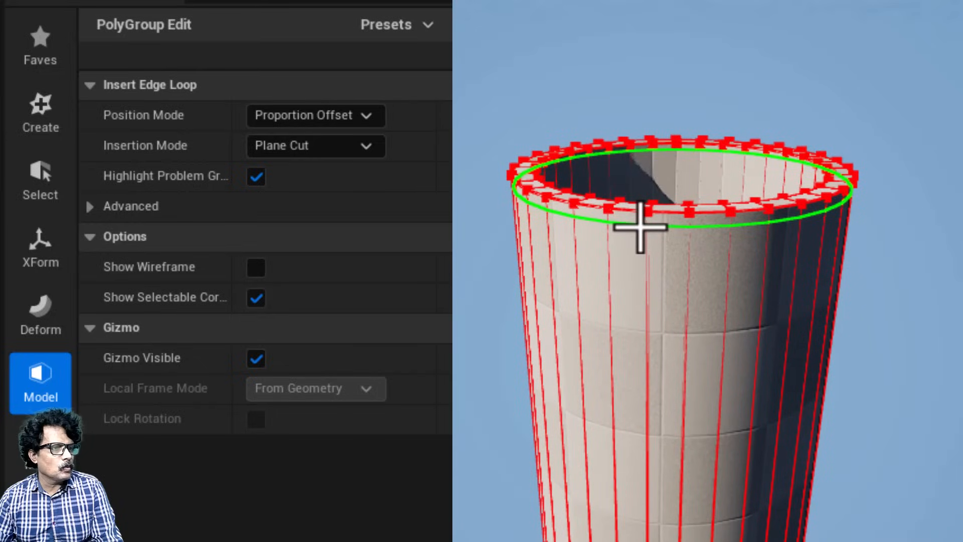
click(640, 229)
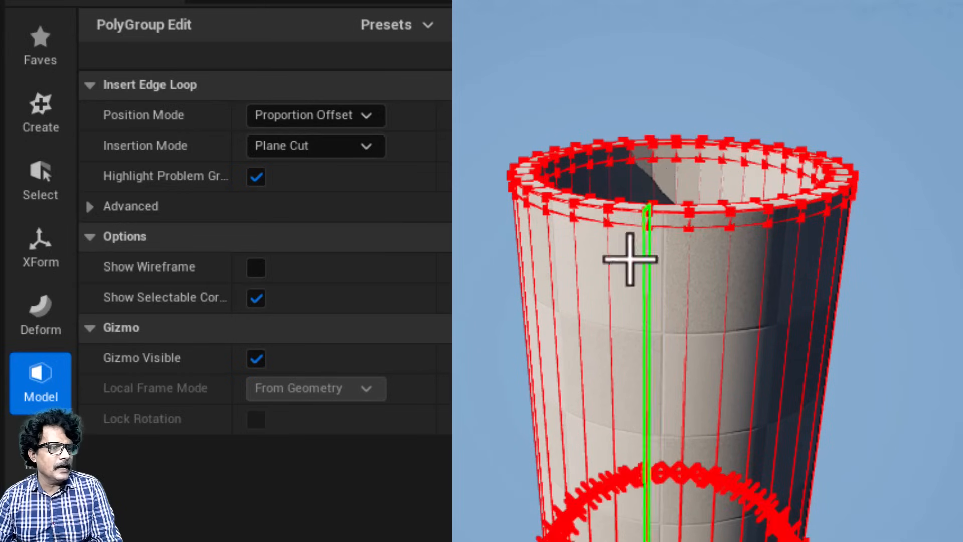
right_drag(564, 311, 574, 351)
key(w)
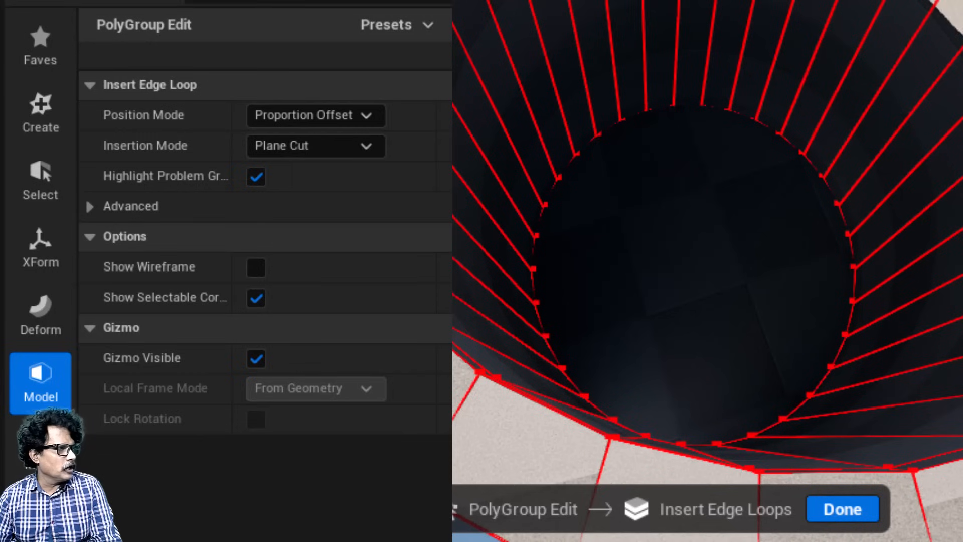
click(842, 510)
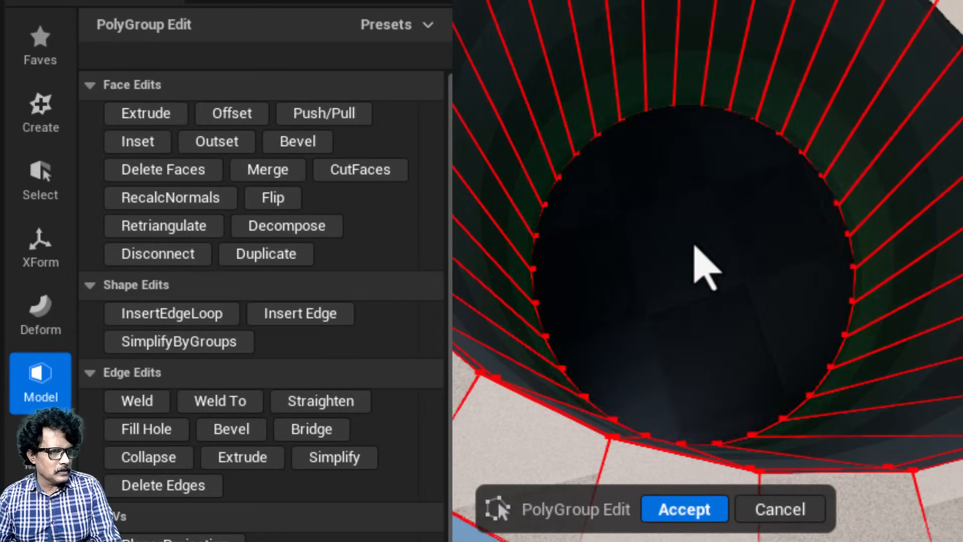
Step: Inset the floor face inside the cylinder slightly to leave a thin border ring, and accept the PolyGroup edit
click(702, 261)
click(151, 142)
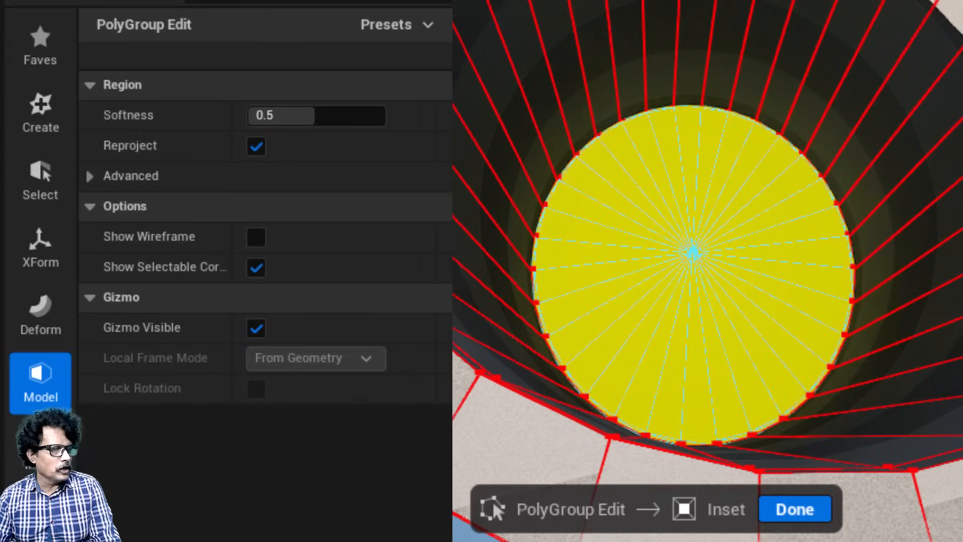
click(841, 173)
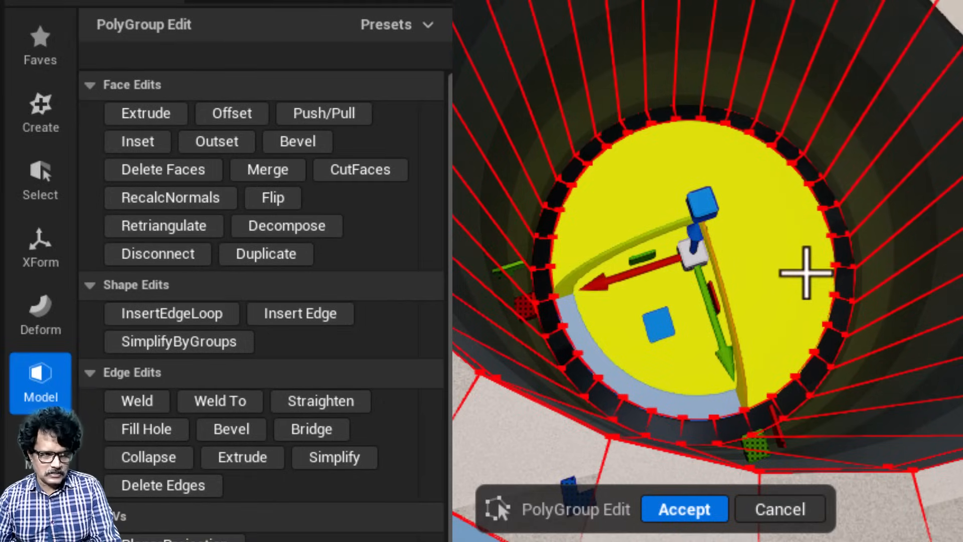
click(695, 512)
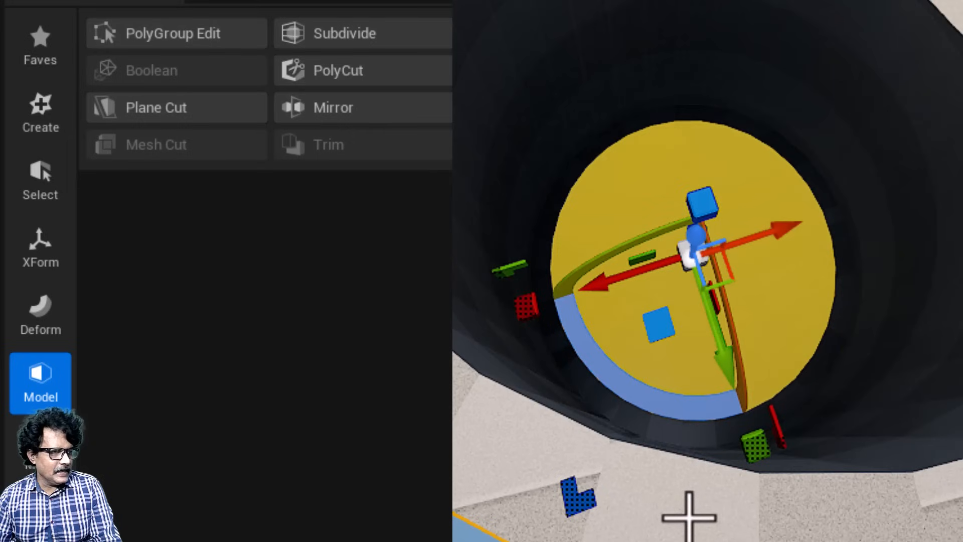
Step: Subdivide the cylinder with its rim edge loop and inset floor, accept the result, and inspect the rim and underside
click(335, 35)
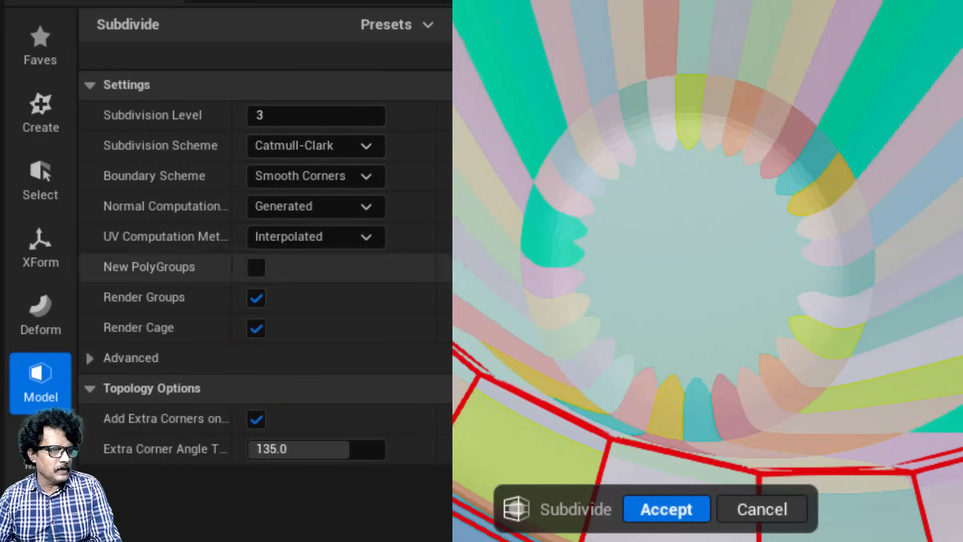
click(647, 512)
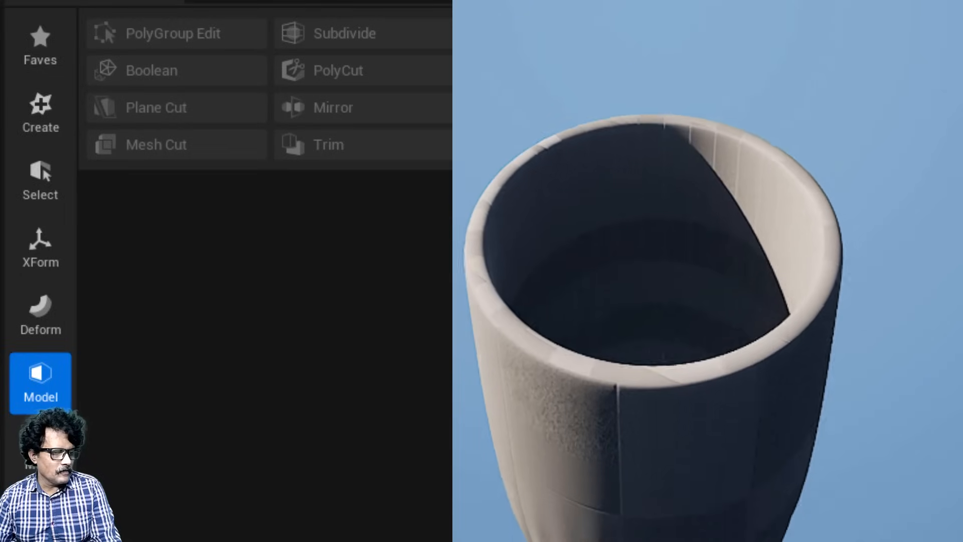
right_drag(702, 271, 703, 246)
right_drag(654, 396, 633, 389)
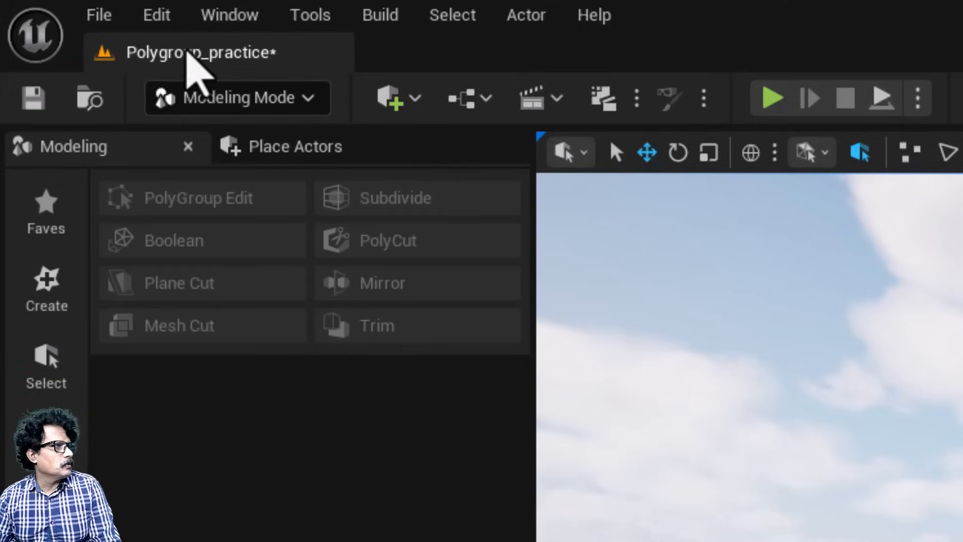
Step: Undo the latest subdivision so more support edges can be added to the cylinder
click(157, 20)
click(172, 113)
click(151, 22)
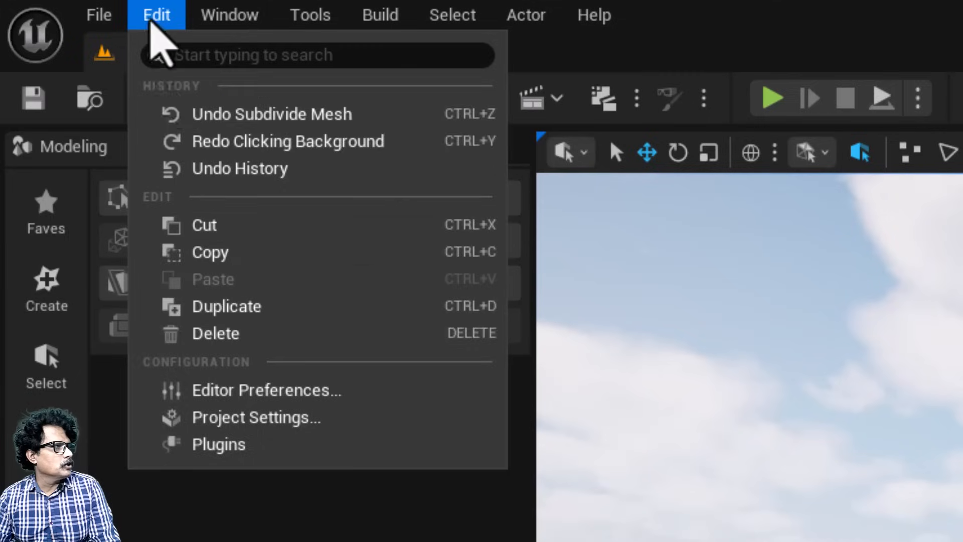
click(181, 115)
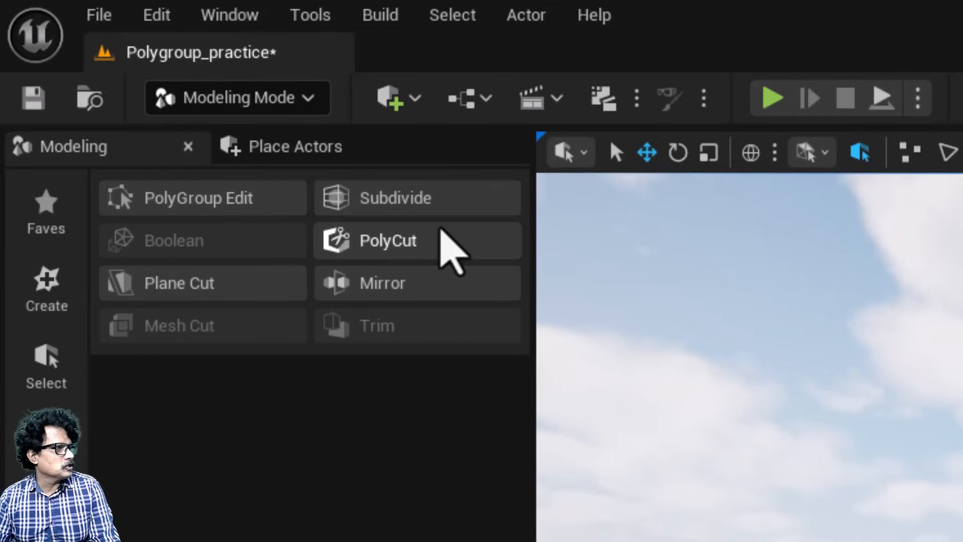
Step: In PolyGroup Edit, insert an edge loop around the cylinder's outer wall just above its base
click(243, 216)
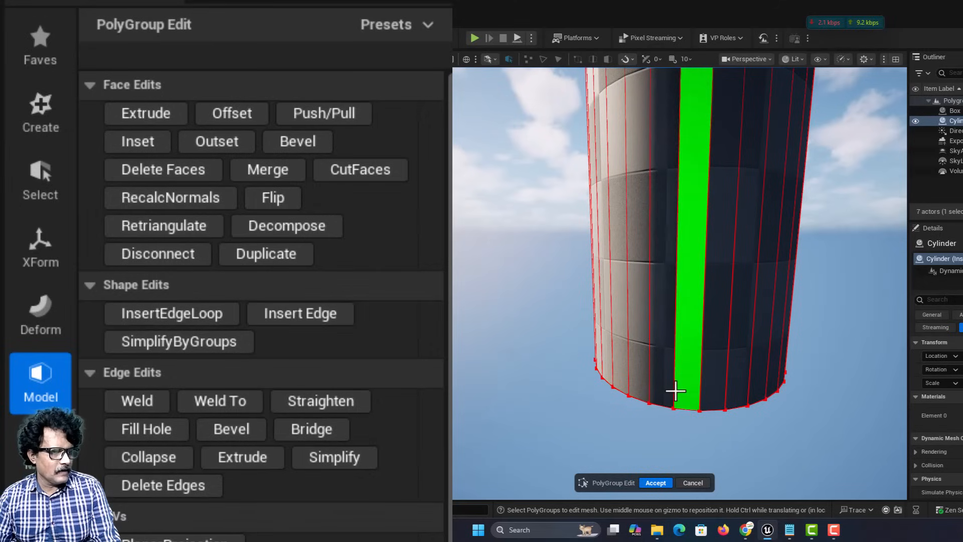
click(188, 314)
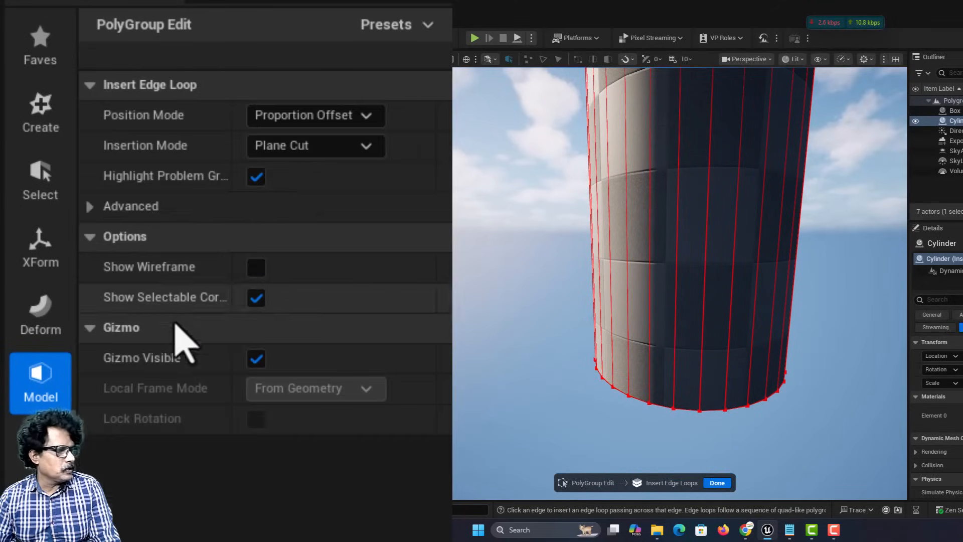
click(648, 394)
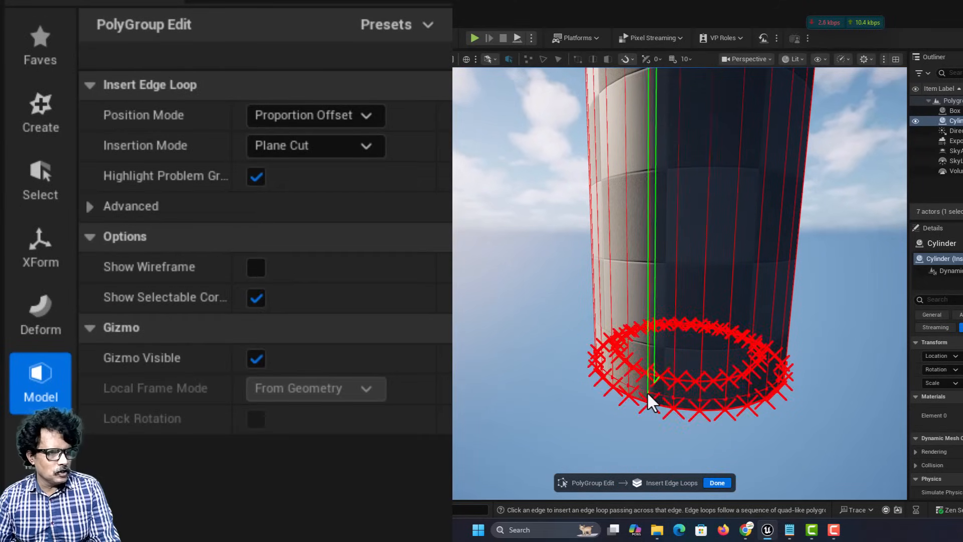
right_drag(658, 453, 657, 281)
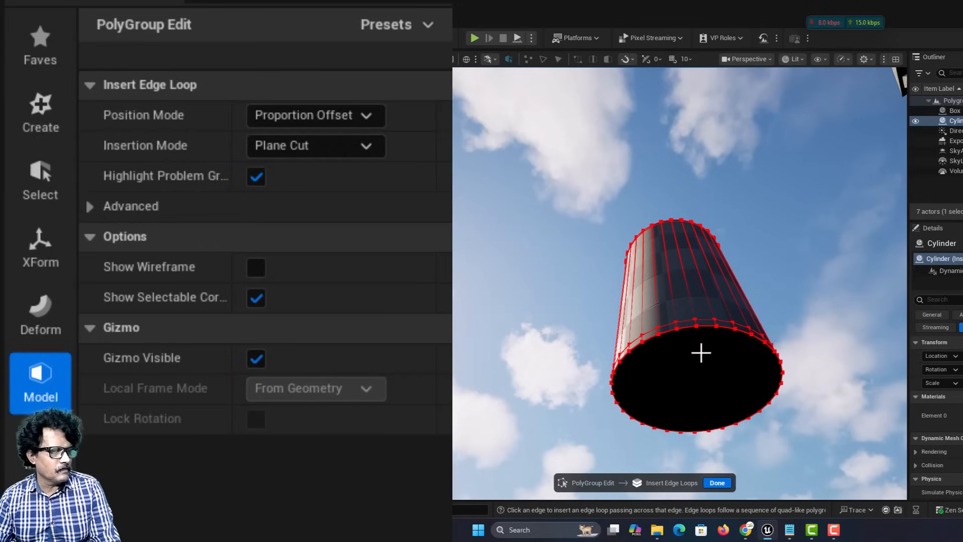
click(717, 483)
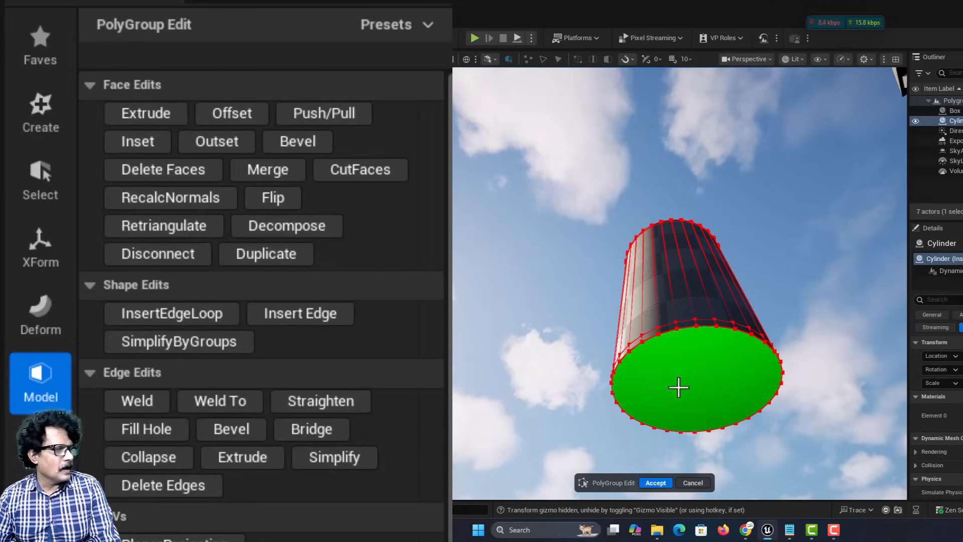
Step: Inset the cylinder's underside face slightly to leave a thin border ring, and accept the PolyGroup edit
click(672, 360)
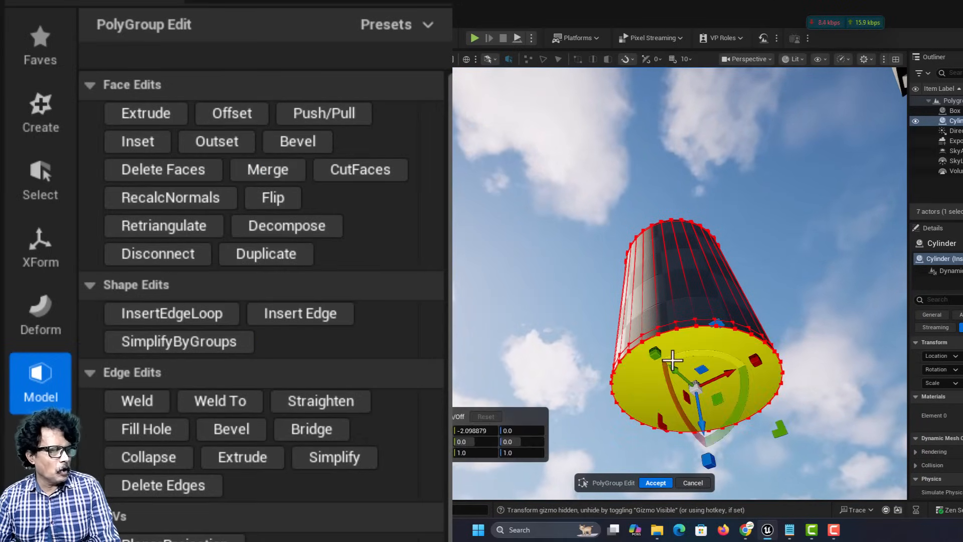
click(123, 142)
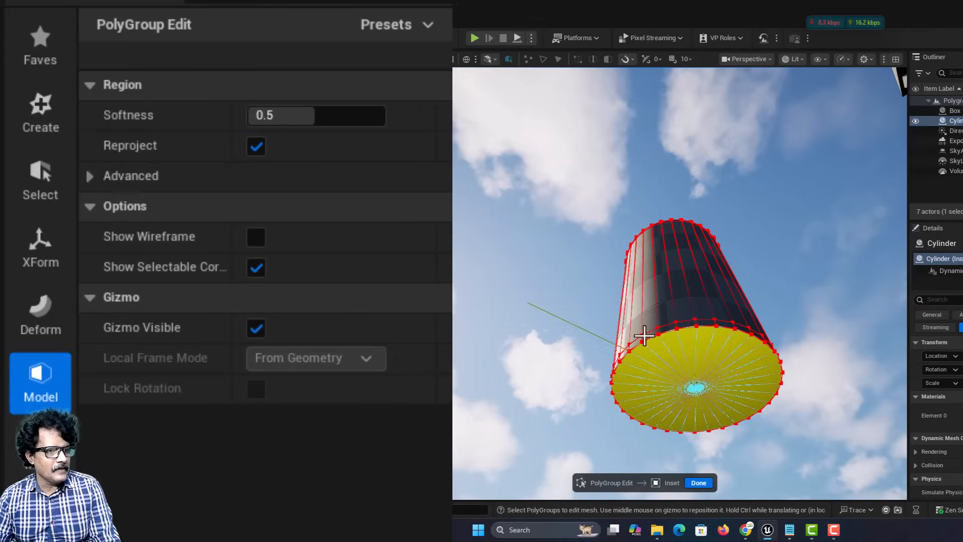
click(753, 346)
click(661, 484)
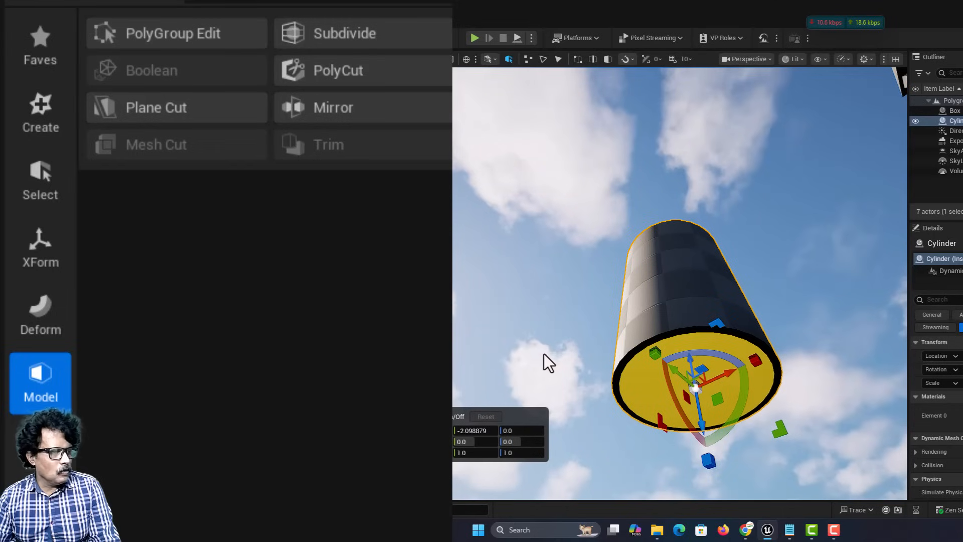
Step: Subdivide the cylinder with support loops at both rim and base, and accept the smoothed cup
click(321, 34)
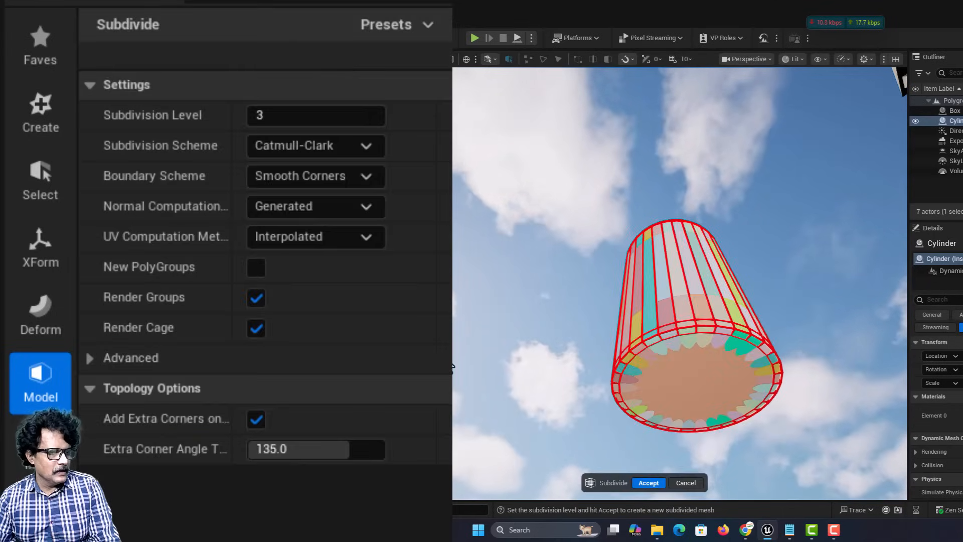
click(649, 483)
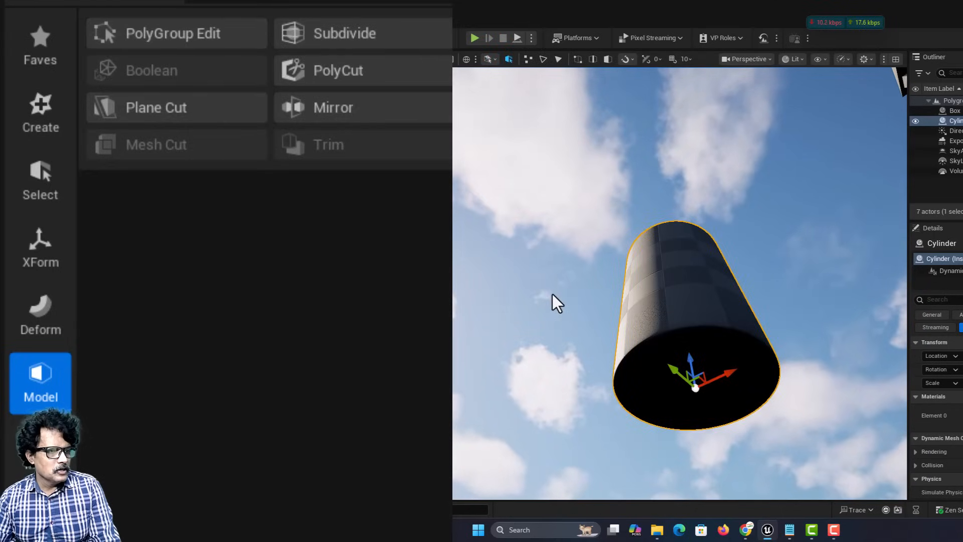
right_drag(553, 294, 560, 369)
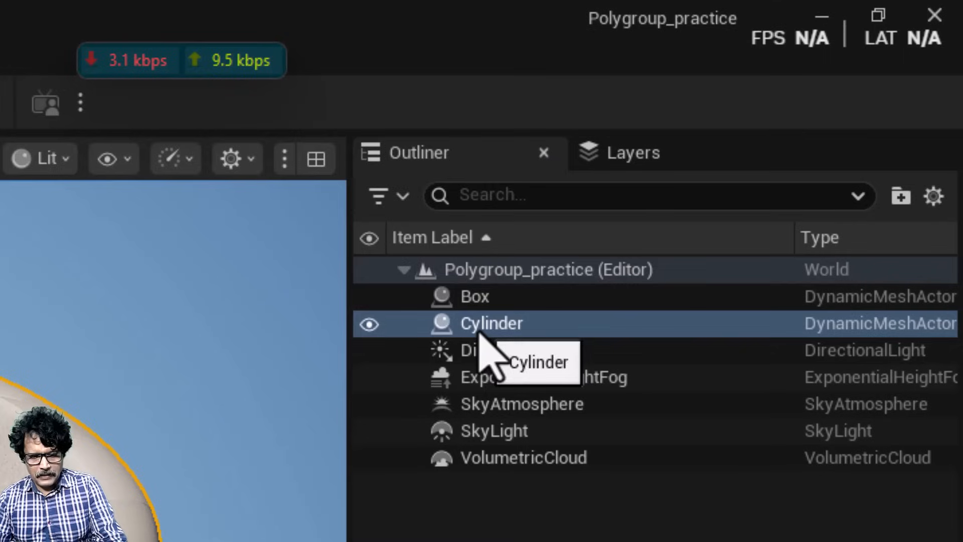
Step: Rename the Cylinder actor as SM_Cup and hide it, leaving only the tower in view
click(479, 323)
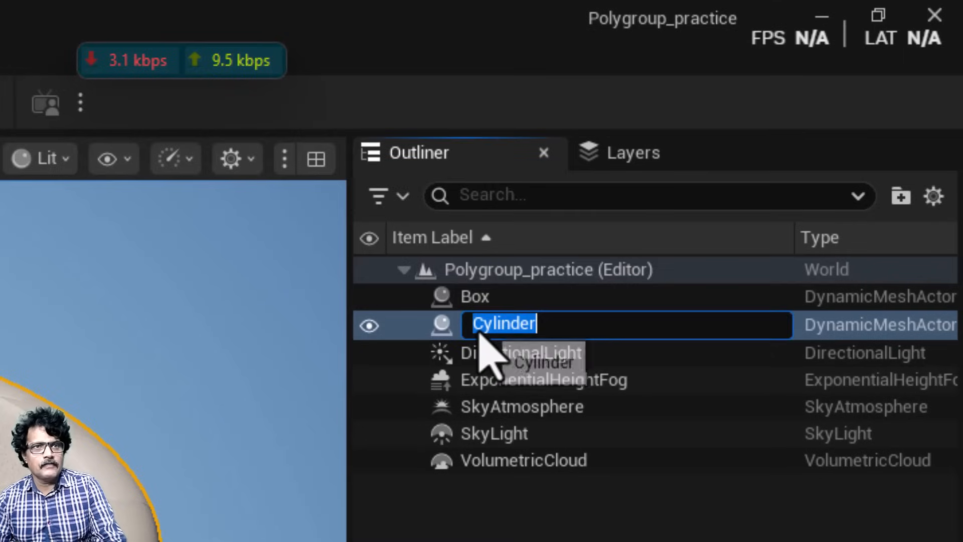
text(S)
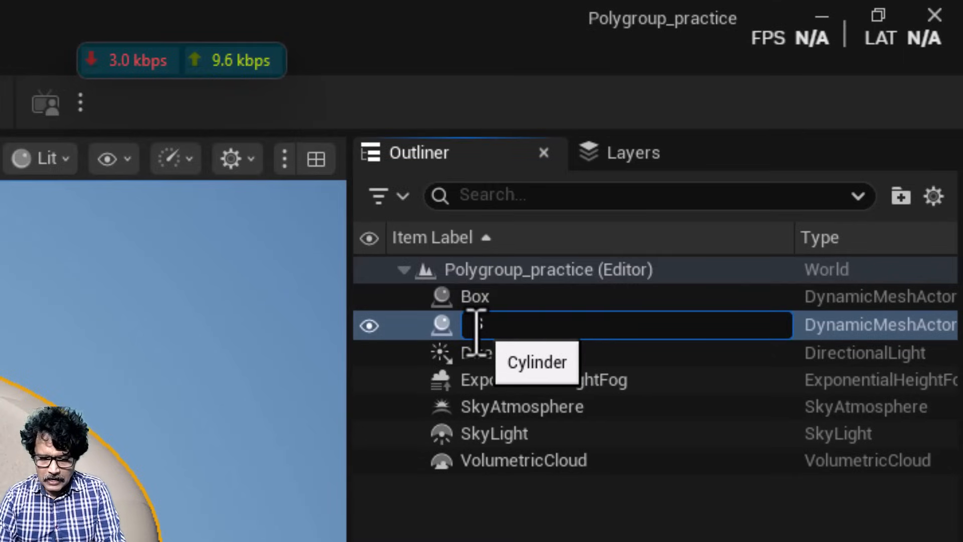
text(M_Cup)
key(Return)
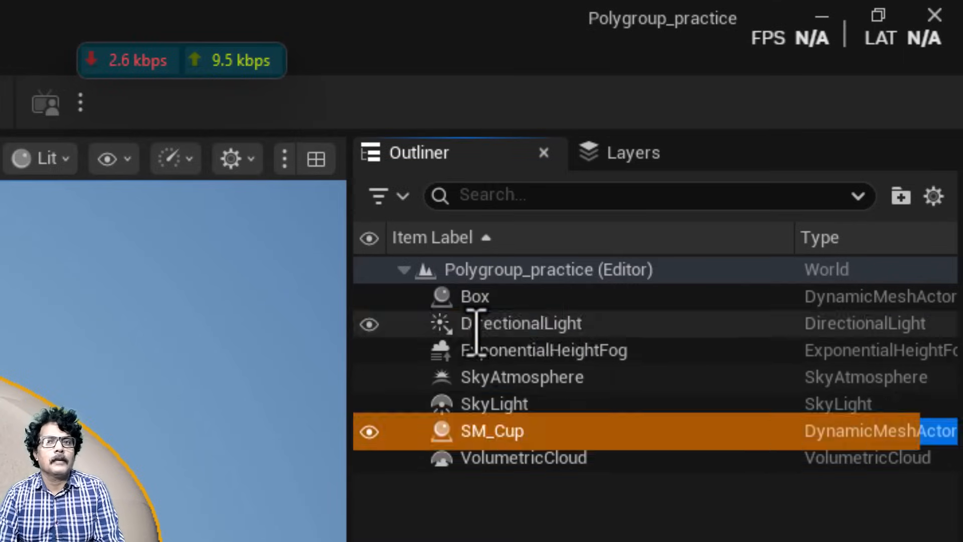
right_drag(648, 285, 667, 291)
key(s)
click(741, 161)
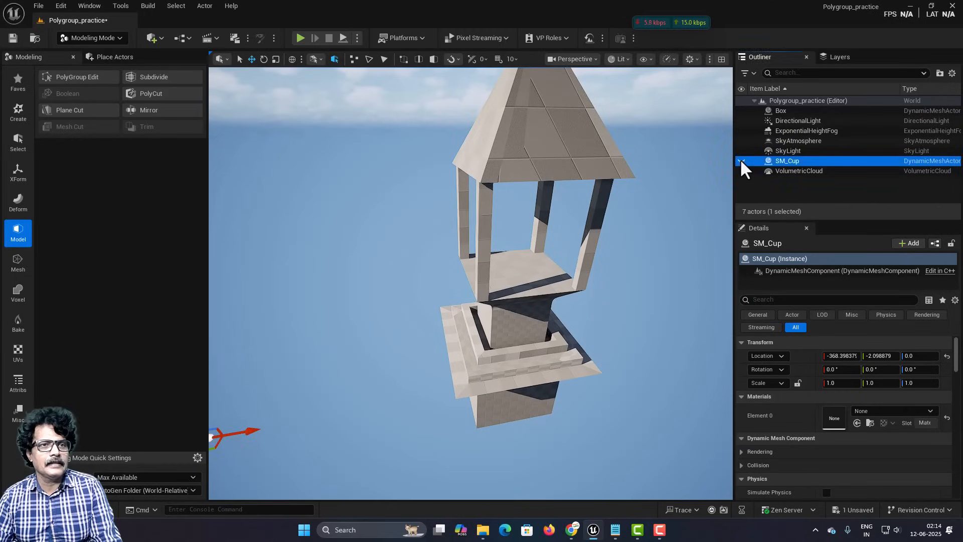
Step: Rename the tower's Box actor as SM_Chariot
click(782, 111)
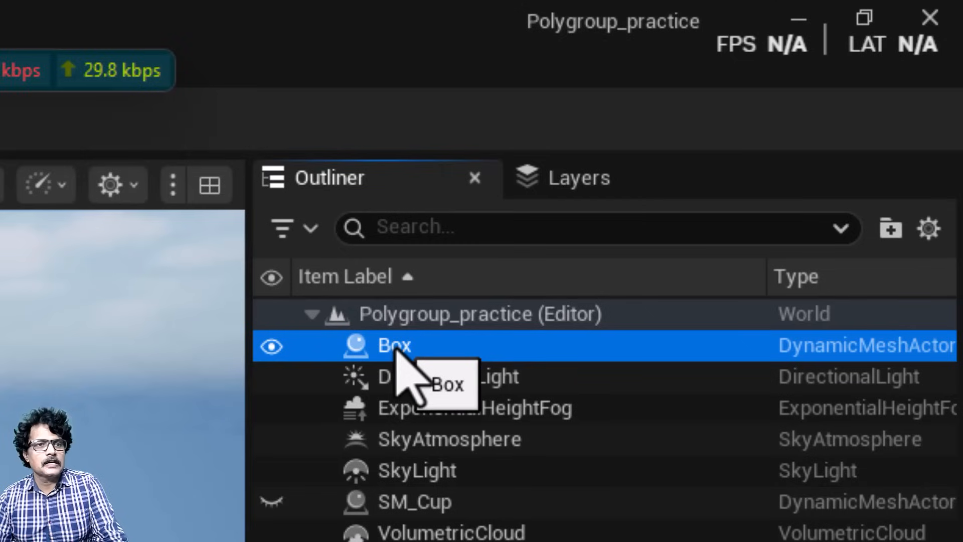
key(F2)
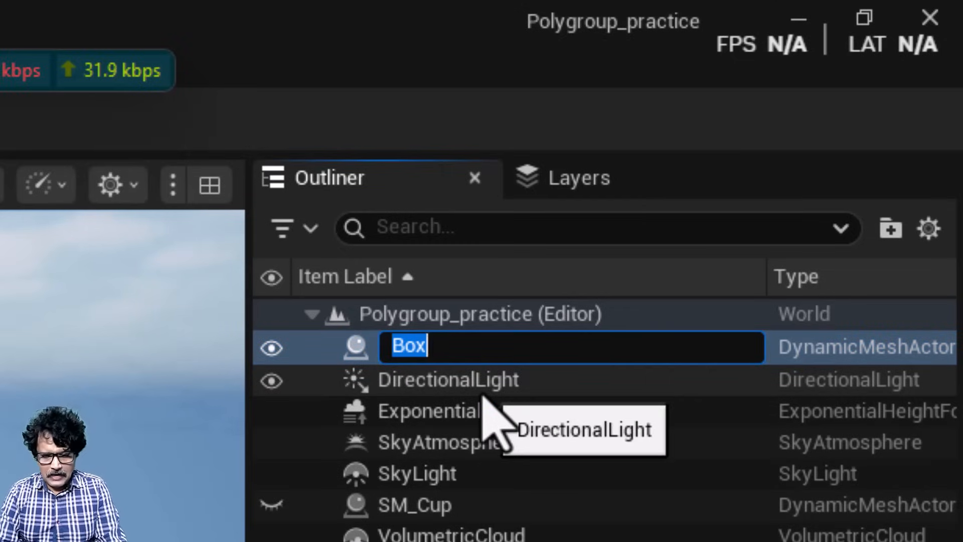
text(SM_Cha)
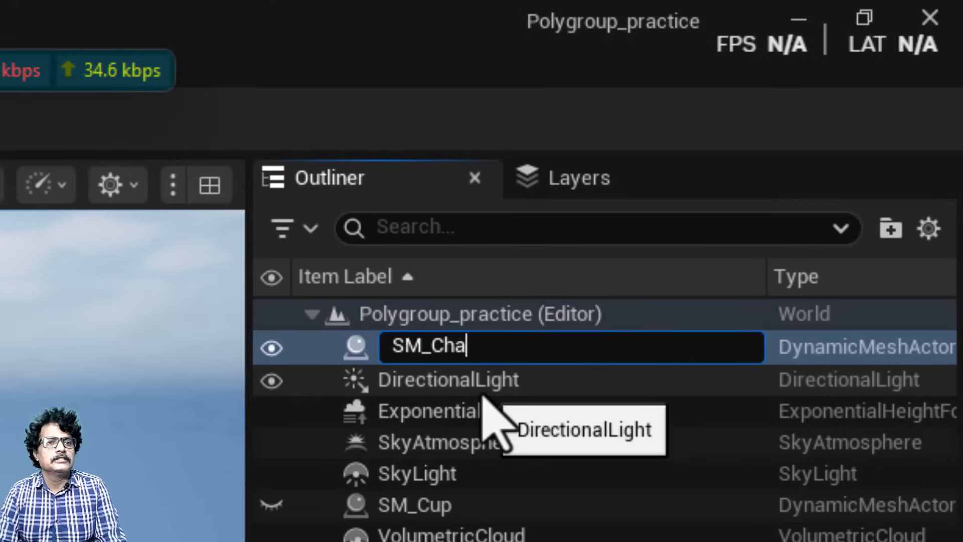
text(riot)
key(Return)
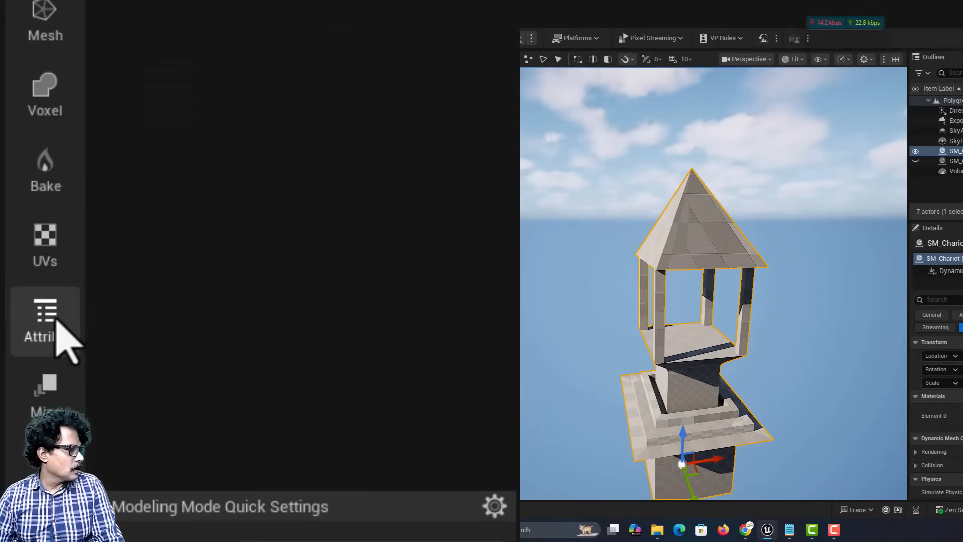
Step: Inspect the mesh statistics of SM_Chariot with the Mesh Inspector
click(21, 384)
click(181, 130)
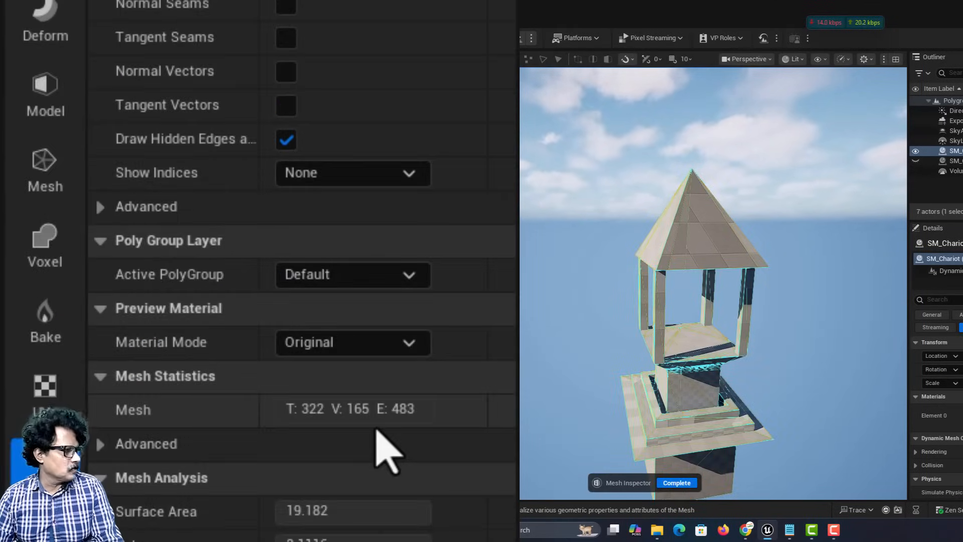
Step: Try subdividing SM_Chariot at level 3 with the Catmull-Clark scheme, and undo the accepted result
click(30, 98)
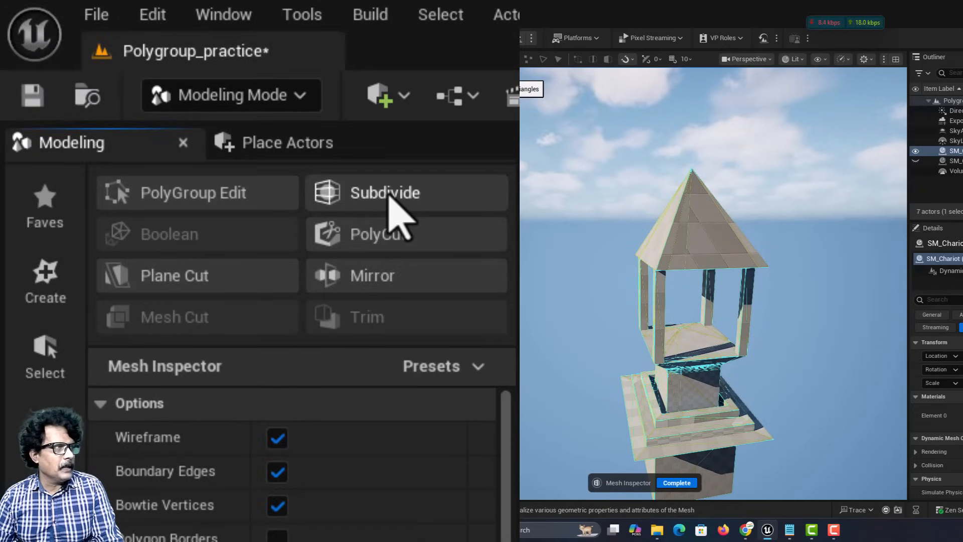
click(389, 199)
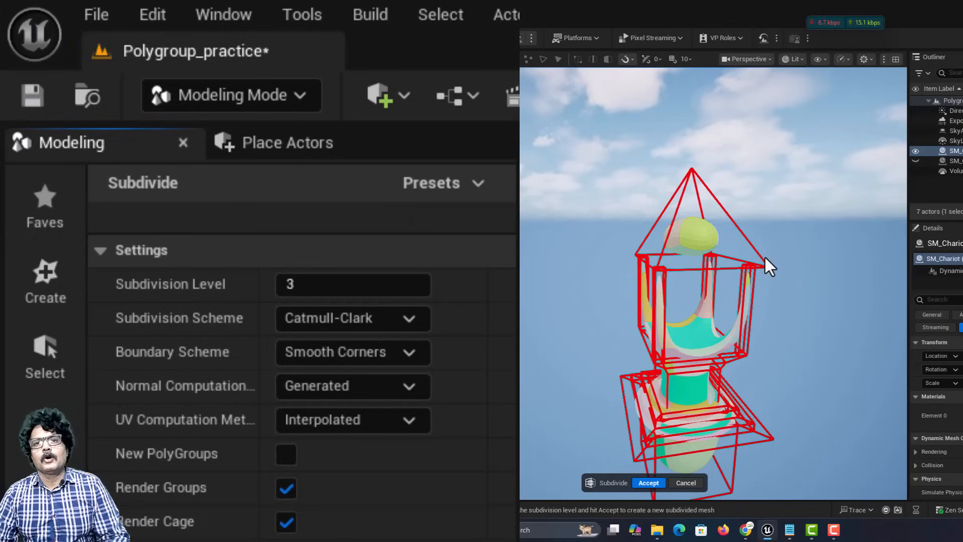
click(647, 481)
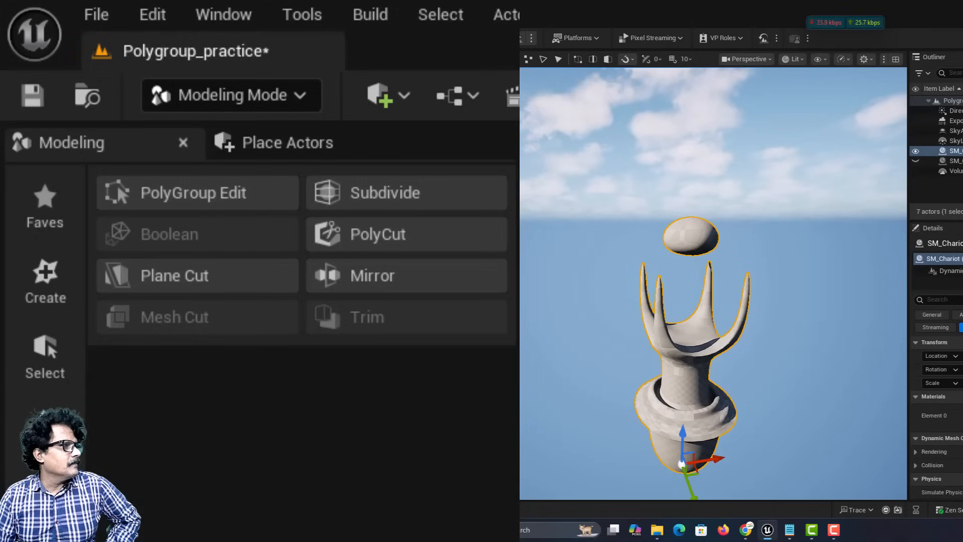
click(153, 15)
click(172, 112)
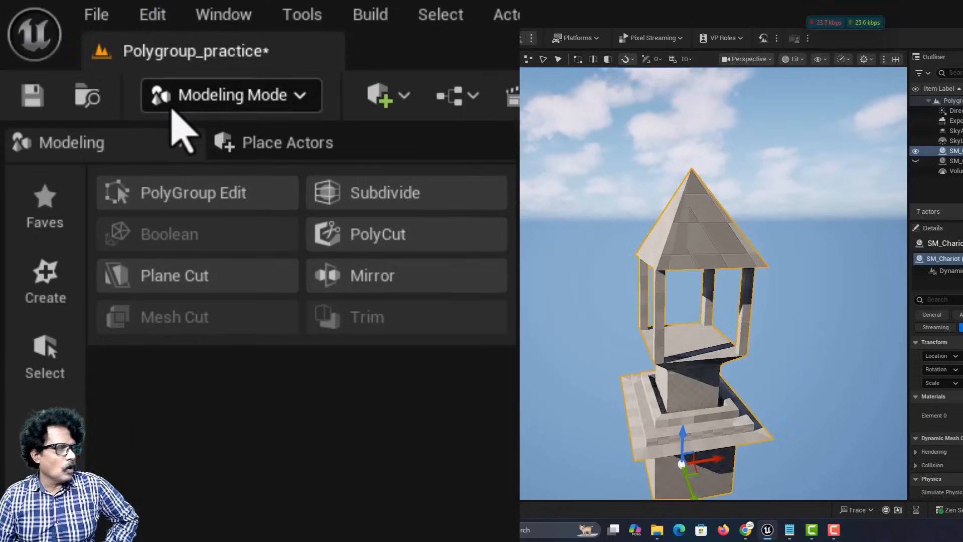
Step: Subdivide SM_Chariot at level 3 with the Bilinear scheme and accept the result
click(407, 197)
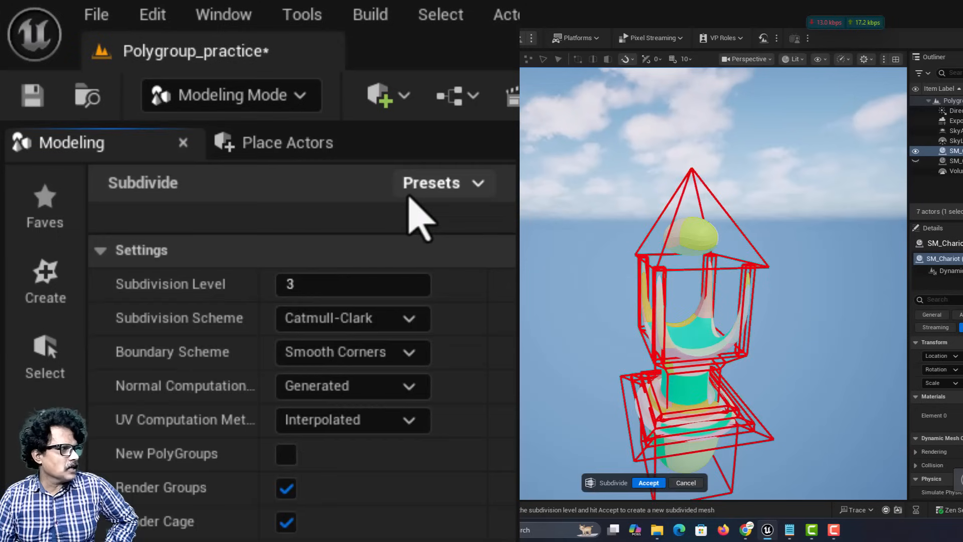
click(334, 318)
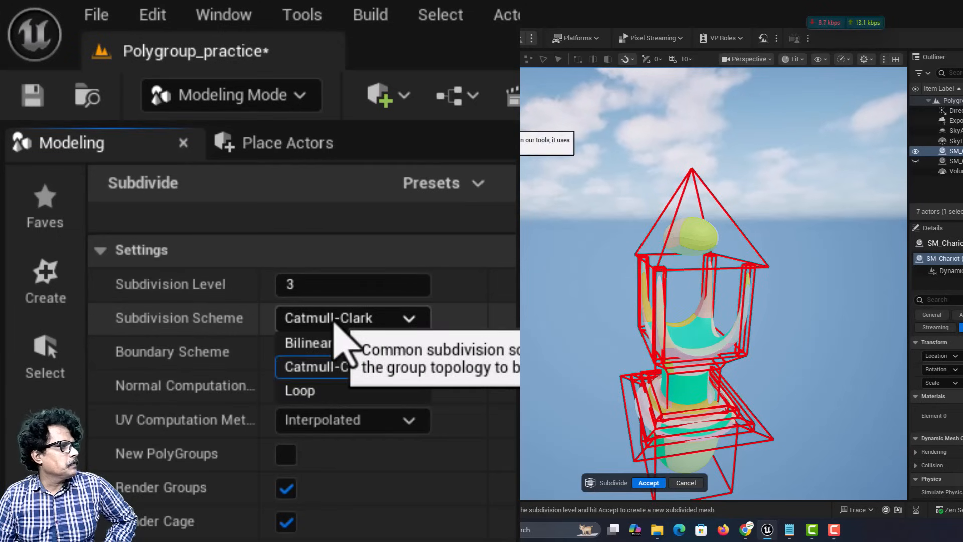
click(334, 348)
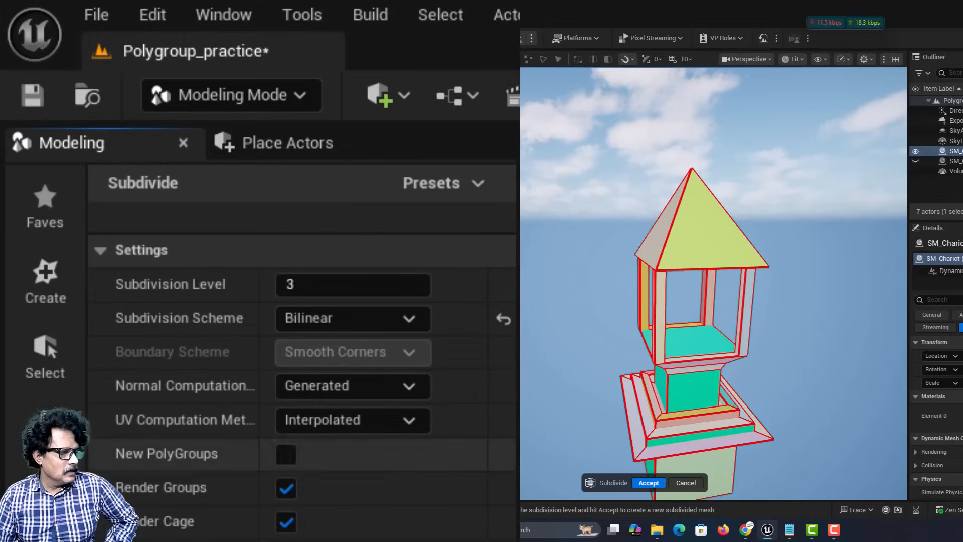
click(647, 483)
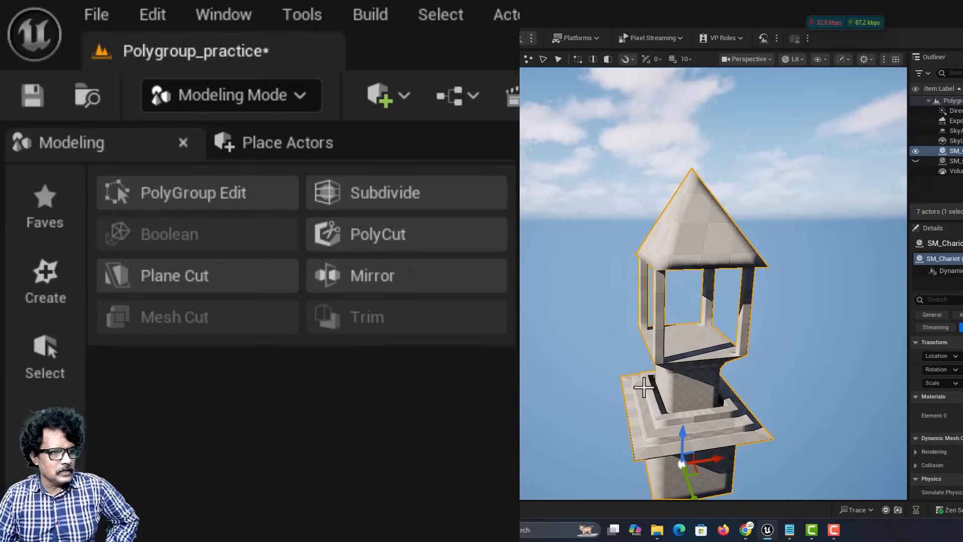
Step: Inspect the mesh statistics of the bilinearly subdivided SM_Chariot
right_drag(643, 387, 644, 366)
right_drag(713, 284, 715, 309)
scroll(65, 322, down, 5)
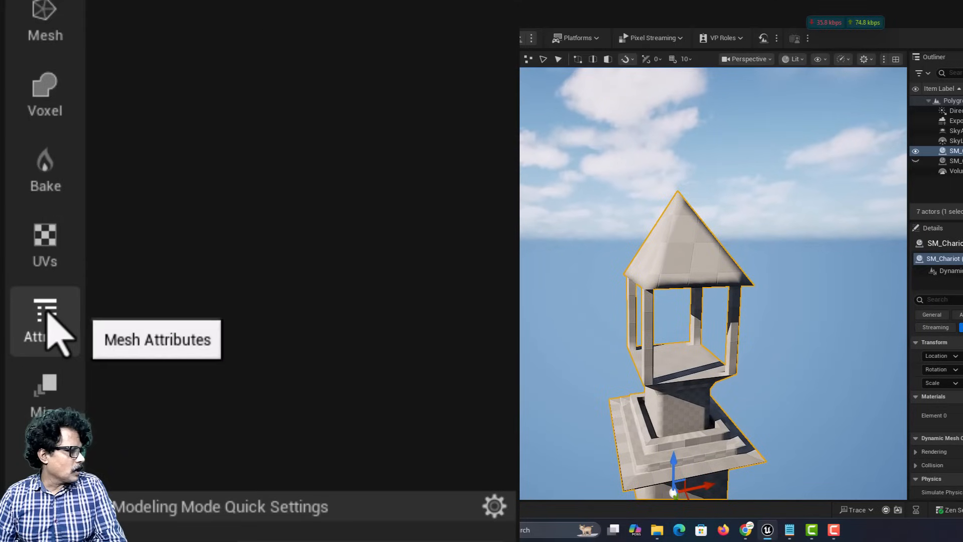
click(47, 318)
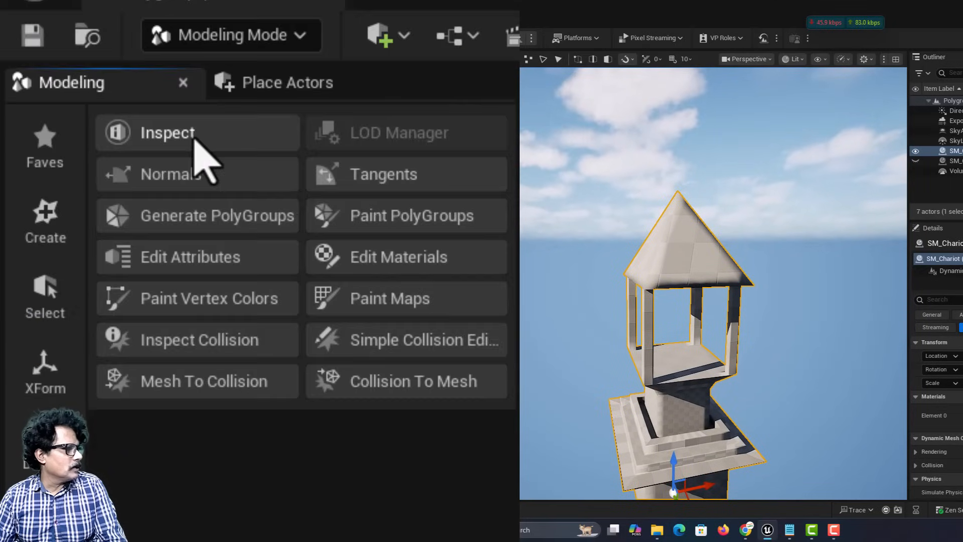
click(196, 135)
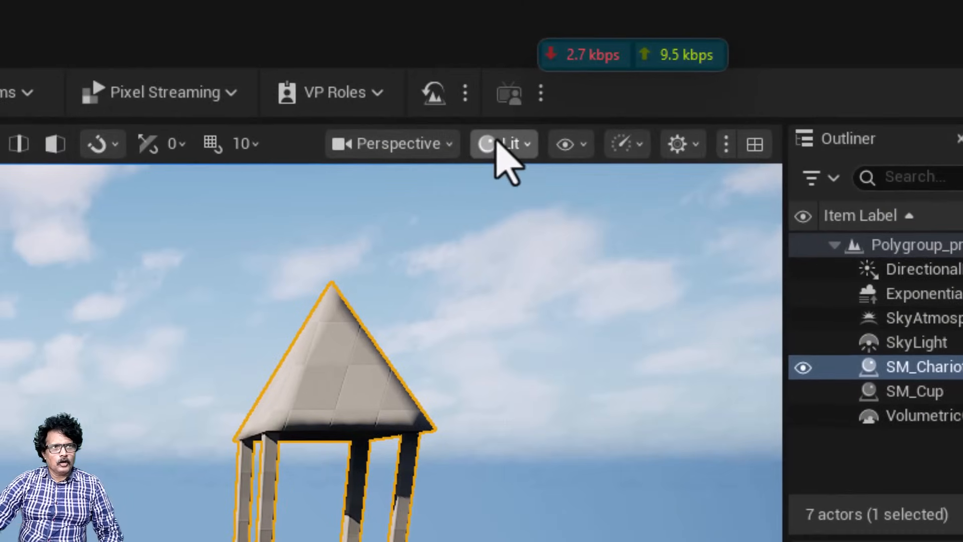
Step: Switch the viewport to Lit Wireframe view mode and compare the wireframes of the cup and the chariot
click(793, 59)
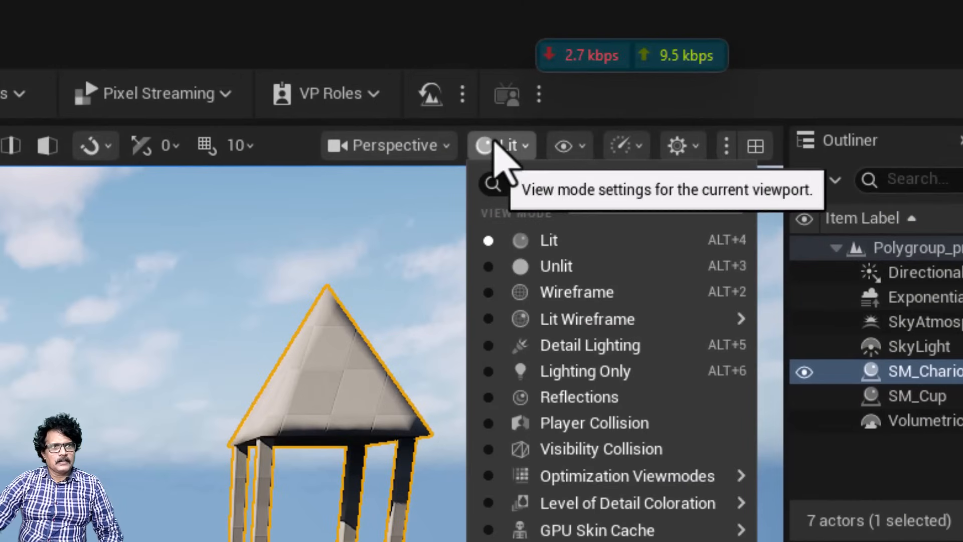
click(555, 319)
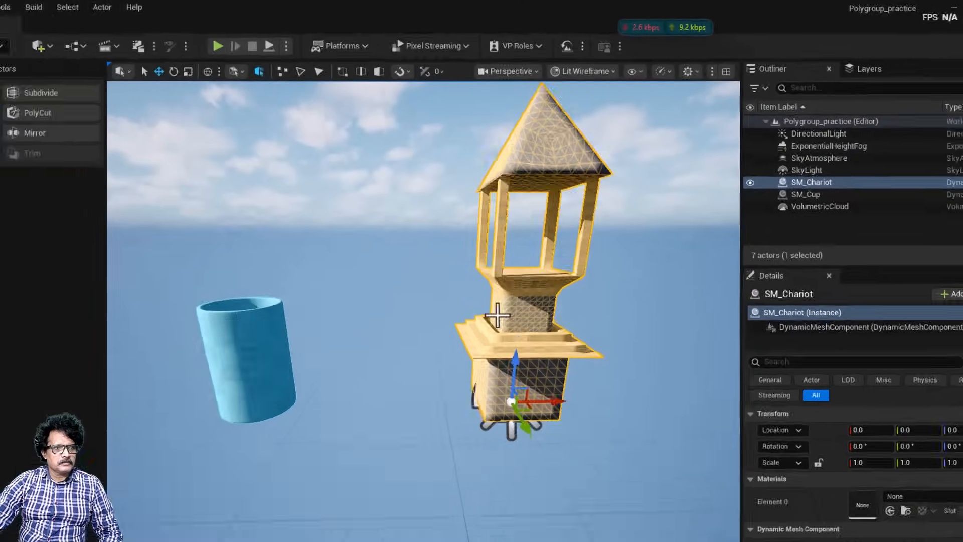
scroll(497, 315, up, 5)
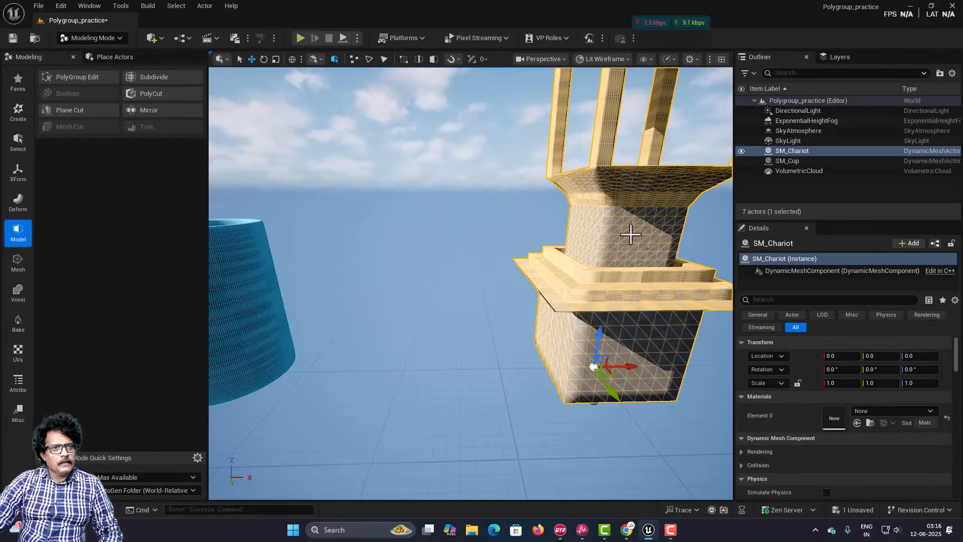
scroll(628, 232, down, 5)
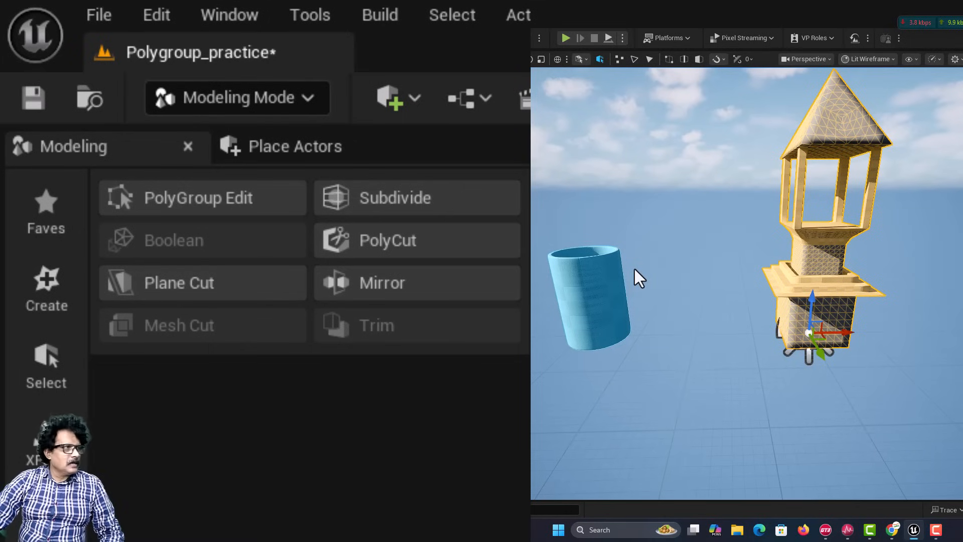
Step: Create a 100 × 100 × 100 box with Dynamic Mesh output in front of the cup and chariot, and accept it
click(60, 283)
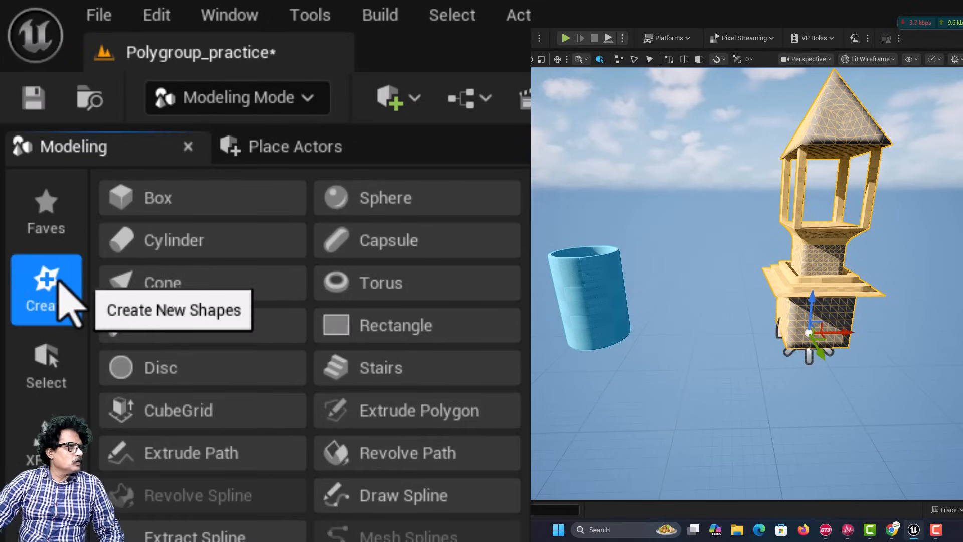
click(175, 202)
click(359, 264)
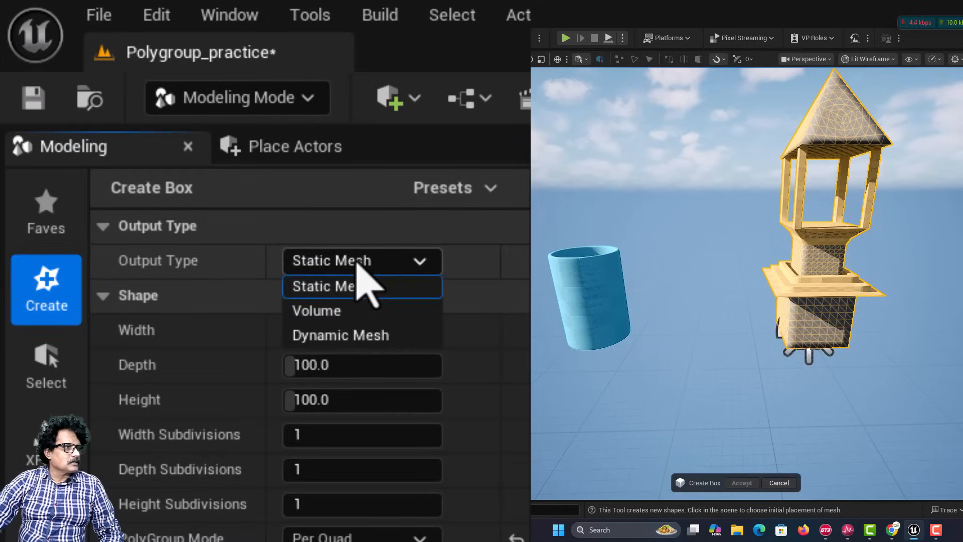
click(357, 333)
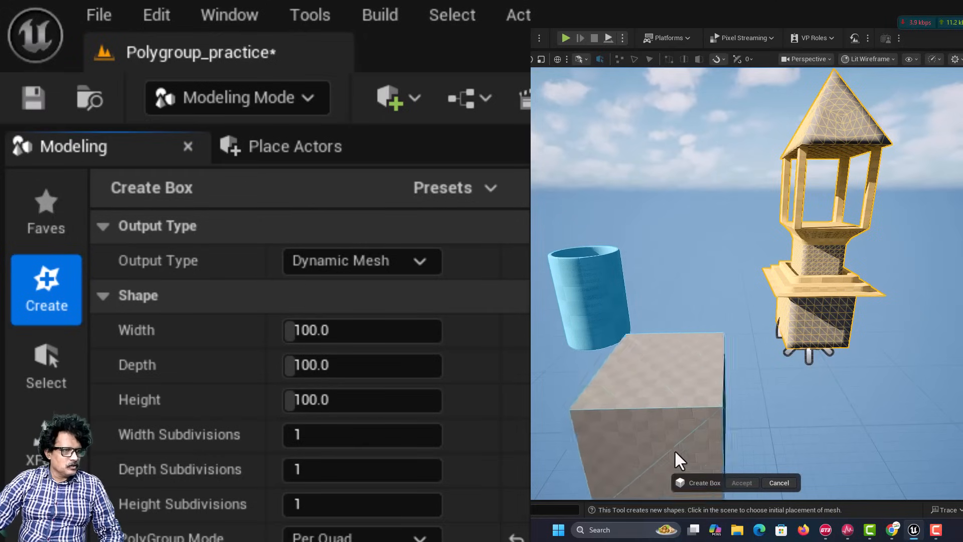
click(683, 402)
scroll(683, 402, down, 2)
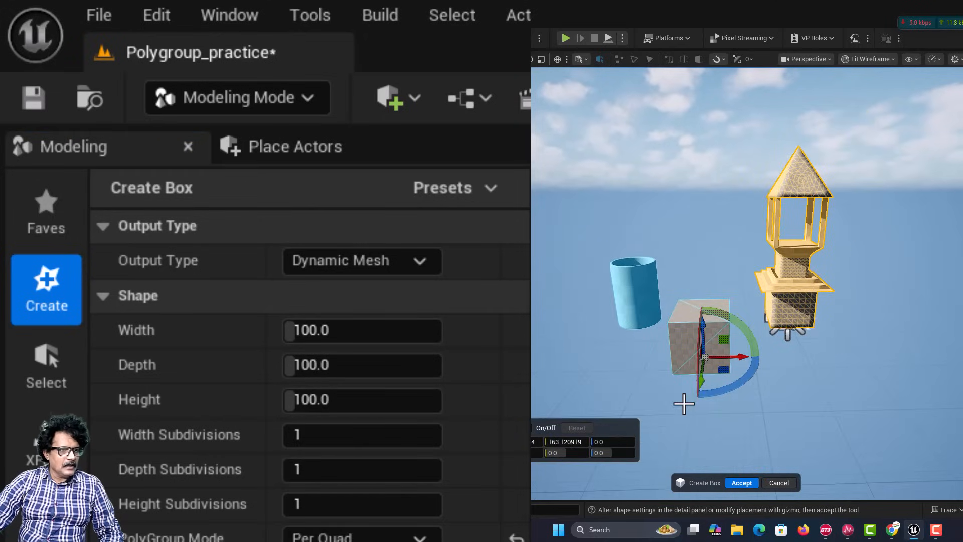
click(750, 482)
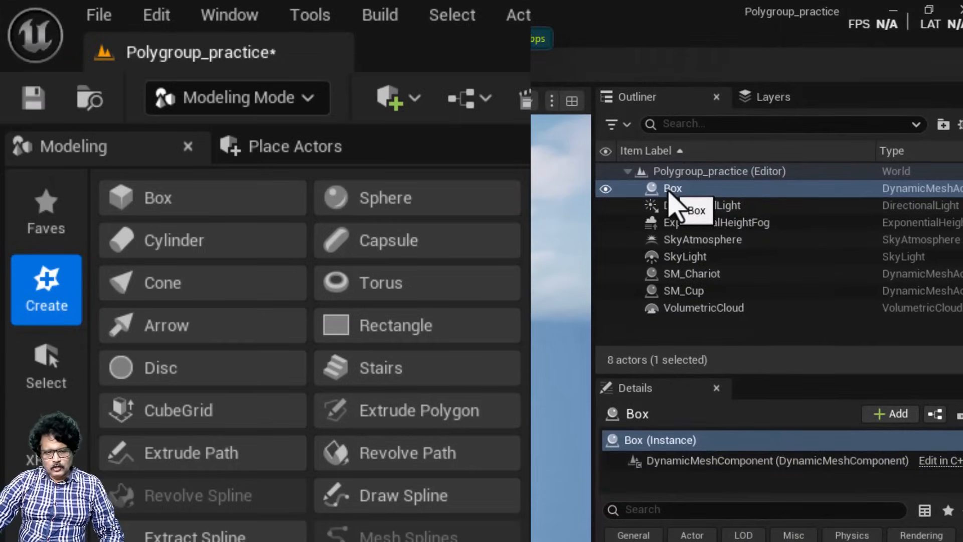
Step: Rename the new box as SM_Catmul and move it along the X axis to the far side of the chariot
key(F2)
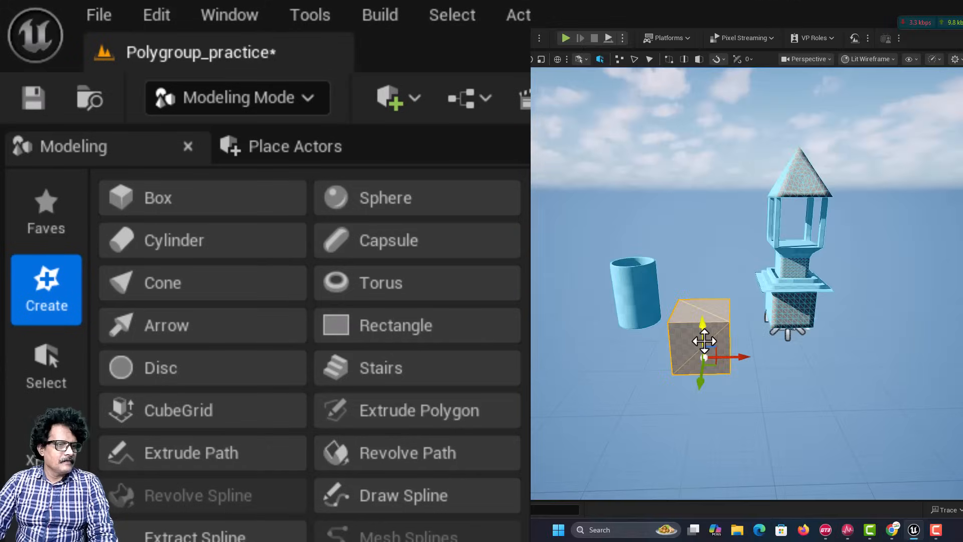
drag(744, 359, 892, 371)
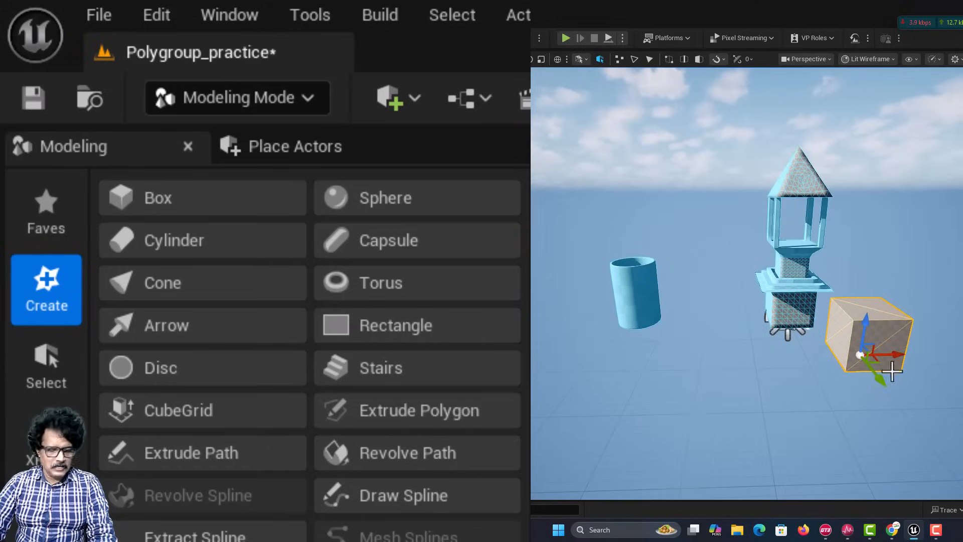
key(Right)
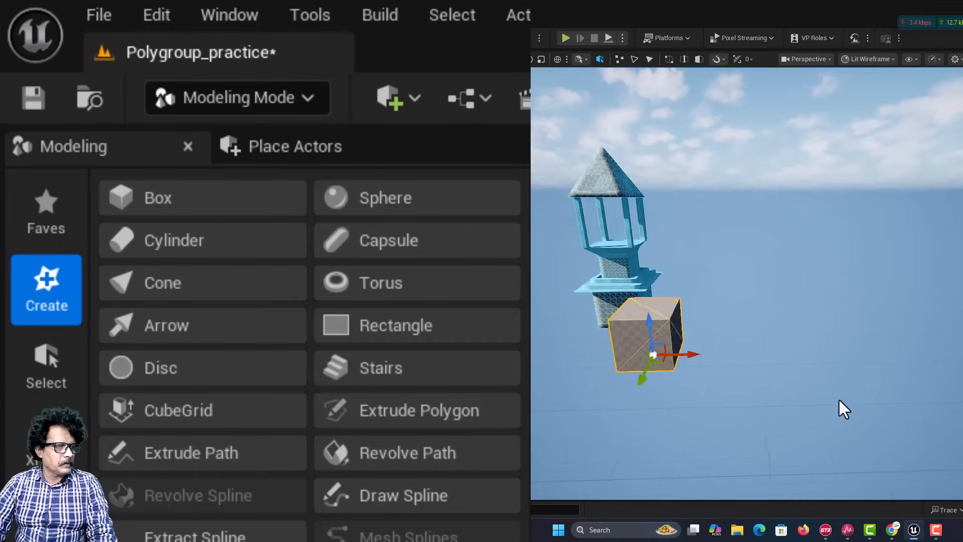
key(Left)
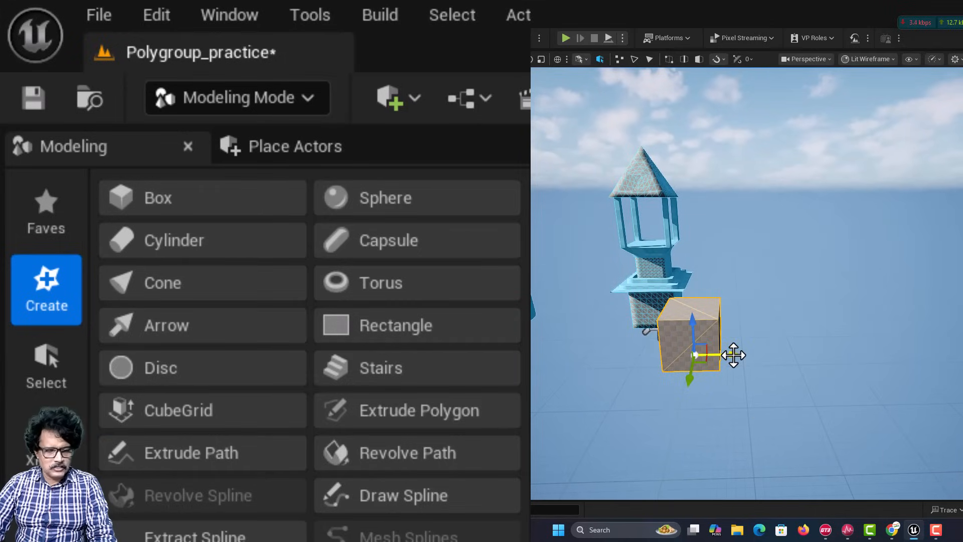
Step: Duplicate SM_Catmul along the X axis and rename the copy as SM_Bilinear
drag(733, 355, 825, 346)
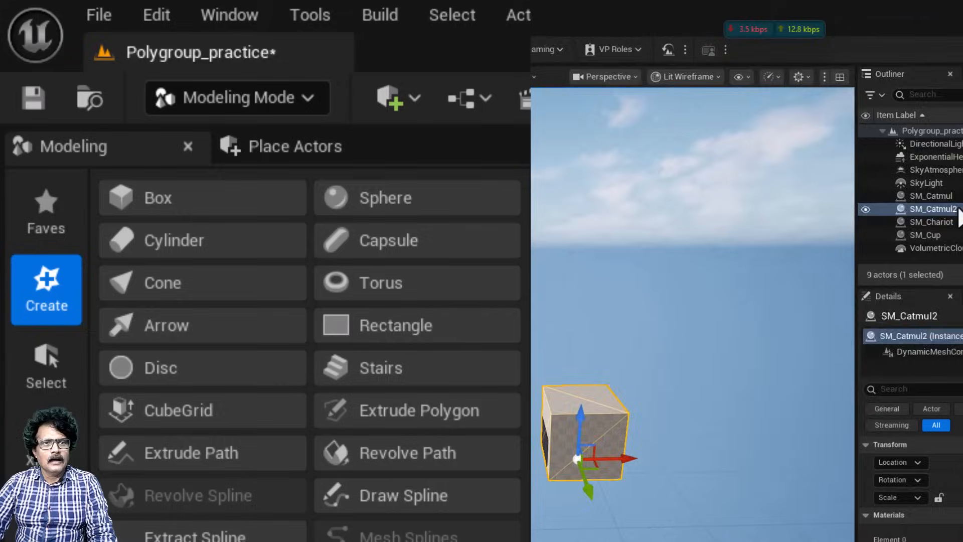
key(F2)
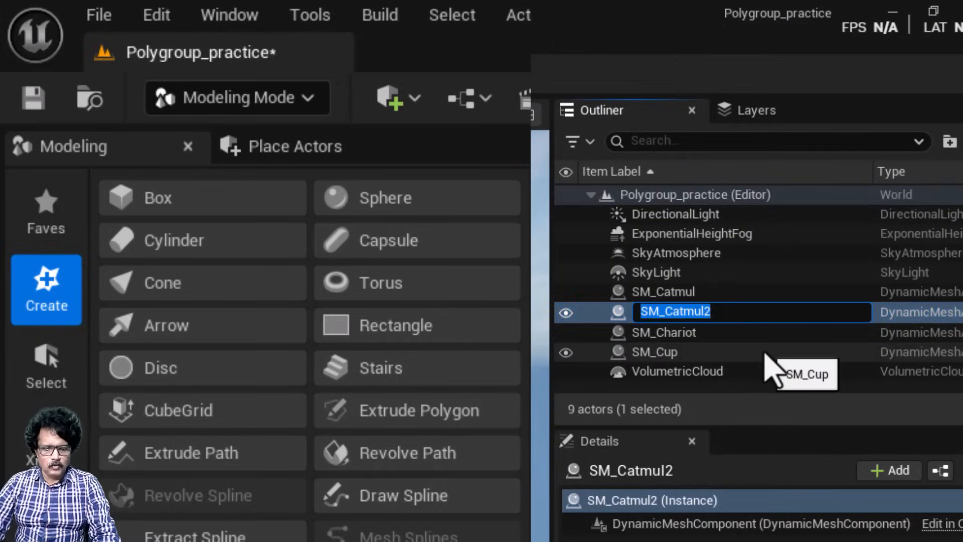
text(SM_)
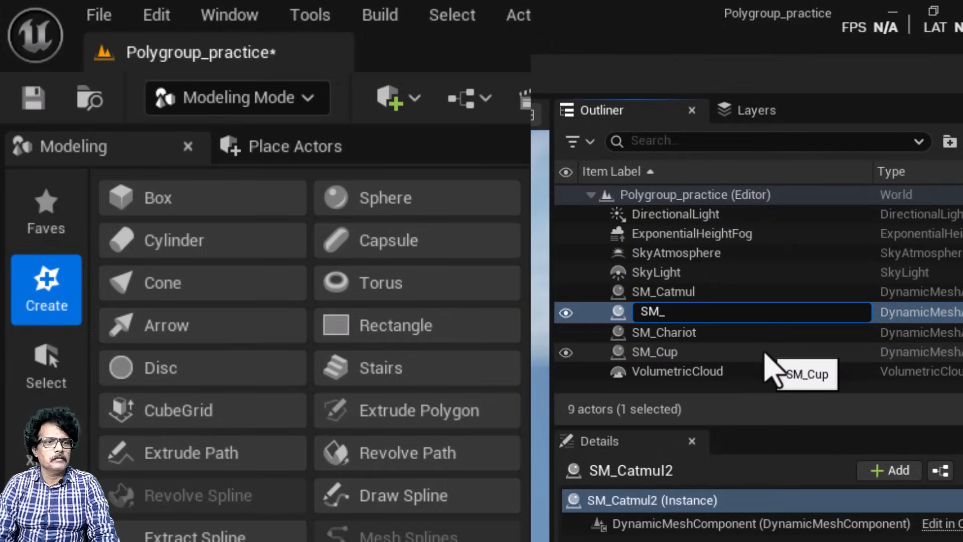
text(Bilinear)
key(Return)
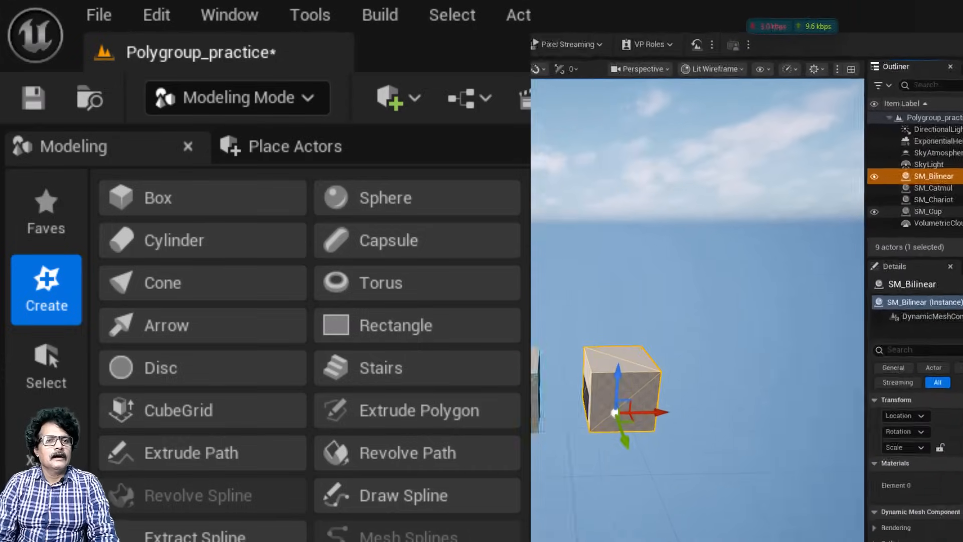
Step: Duplicate SM_Bilinear along the X axis and rename the copy as SM_loop
alt+drag(751, 355, 858, 351)
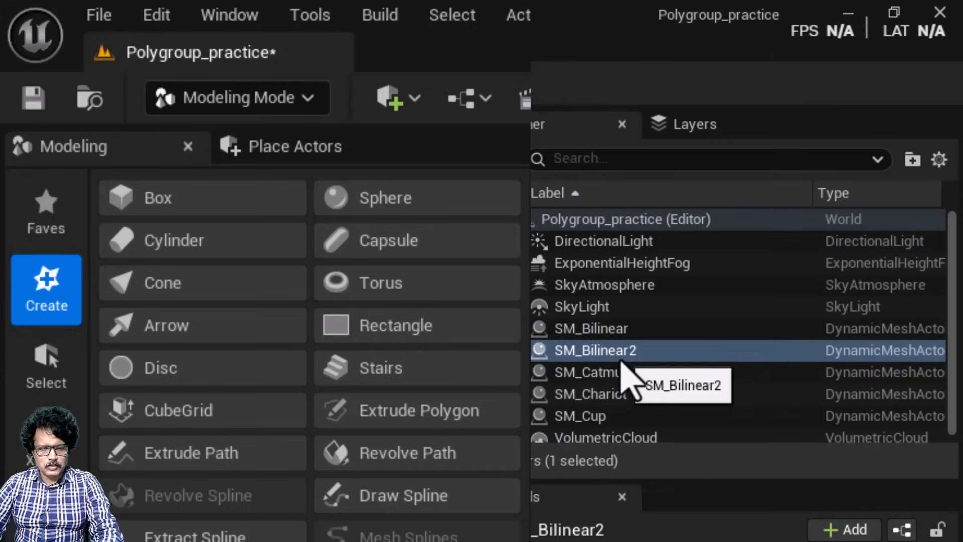
click(622, 360)
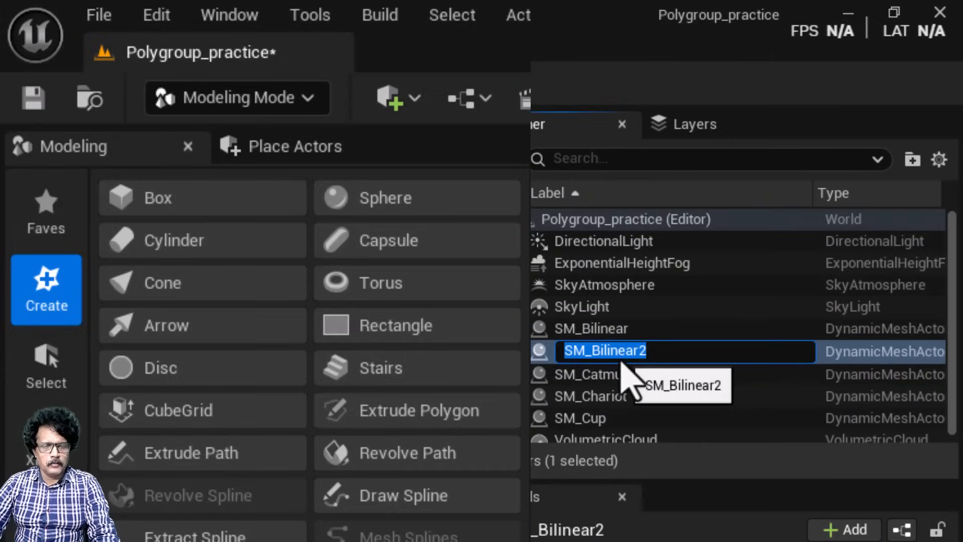
text(SM)
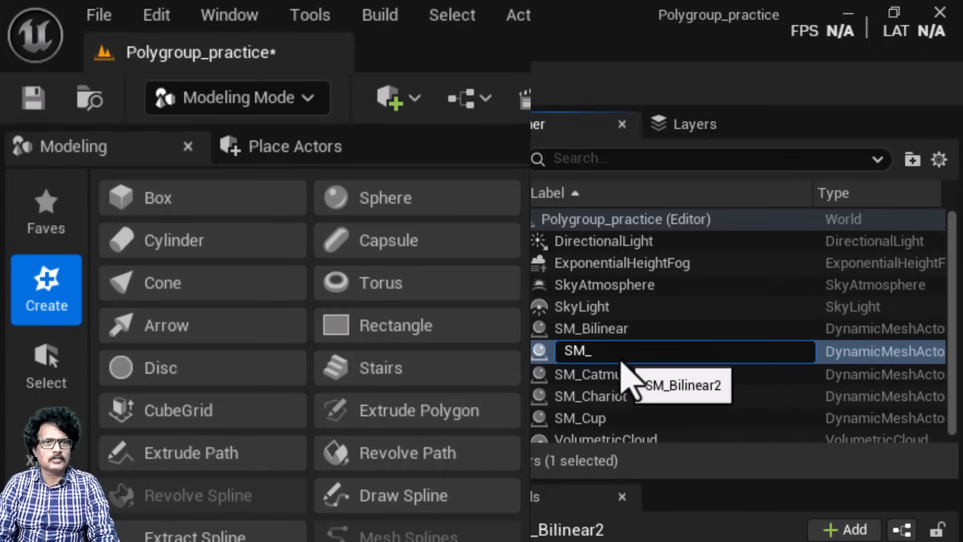
text(_loop)
key(Return)
Step: Subdivide SM_Catmul with the Catmull-Clark scheme at subdivision level 3 and accept the result
click(621, 401)
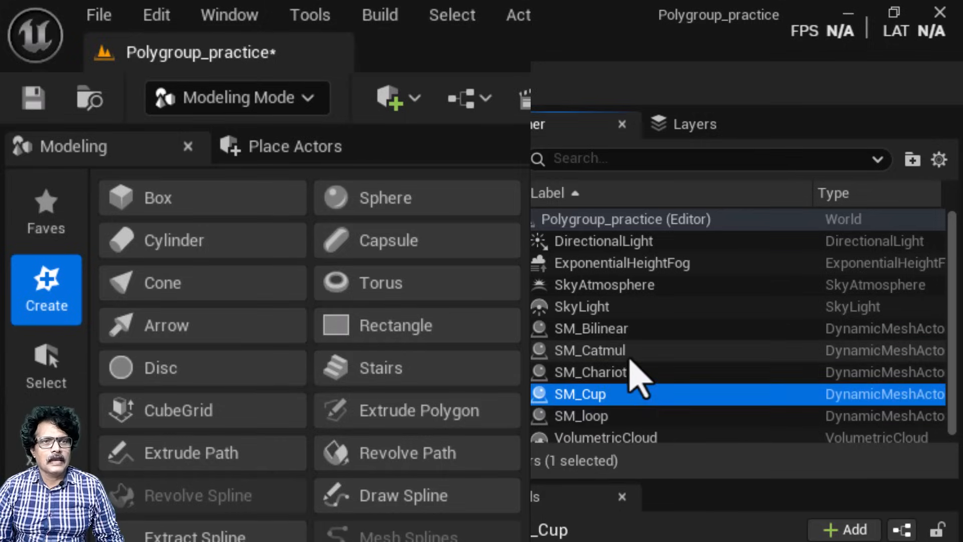
click(630, 358)
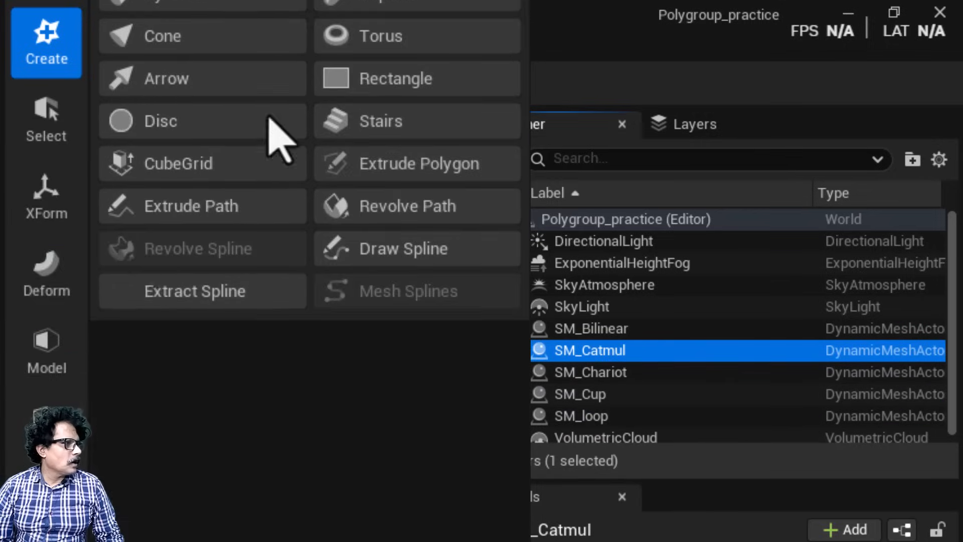
click(43, 345)
click(409, 7)
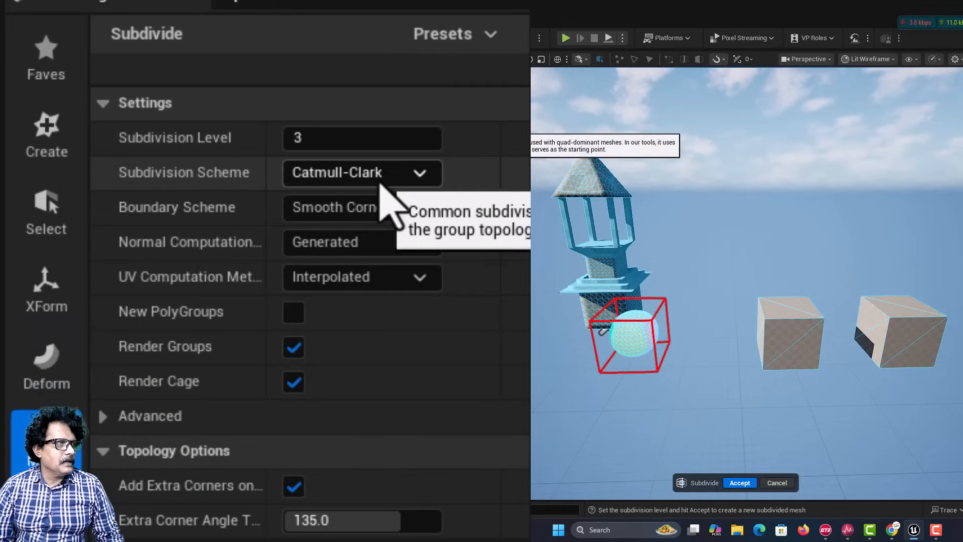
click(740, 484)
Step: Subdivide the SM_Bilinear box with the Bilinear scheme at subdivision level 3 and accept the result
scroll(624, 421, up, 3)
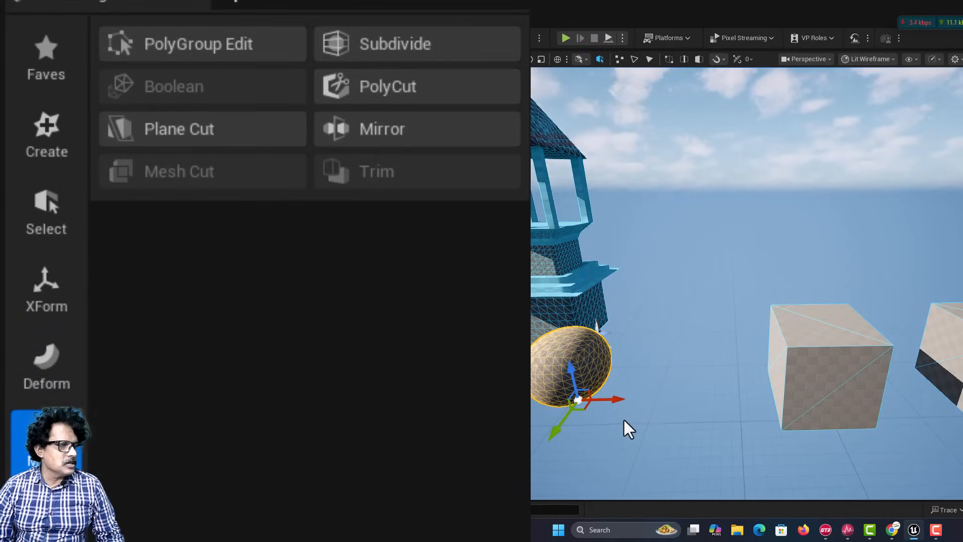
right_drag(646, 397, 629, 418)
key(w)
key(s)
key(d)
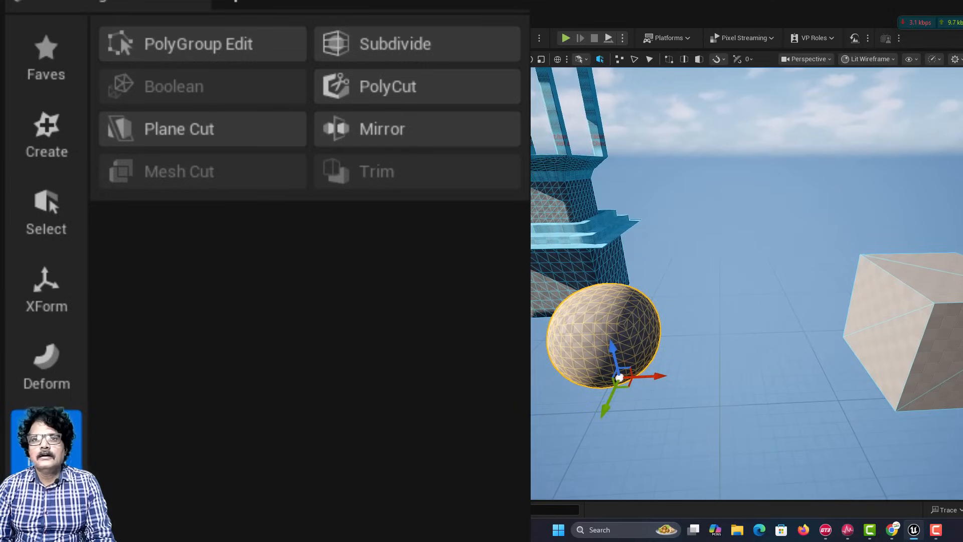
click(918, 354)
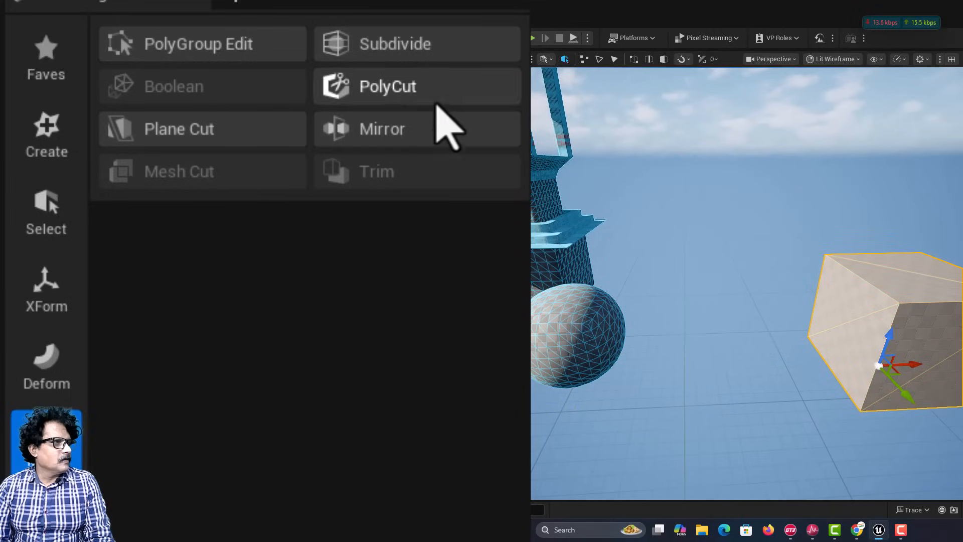
click(424, 46)
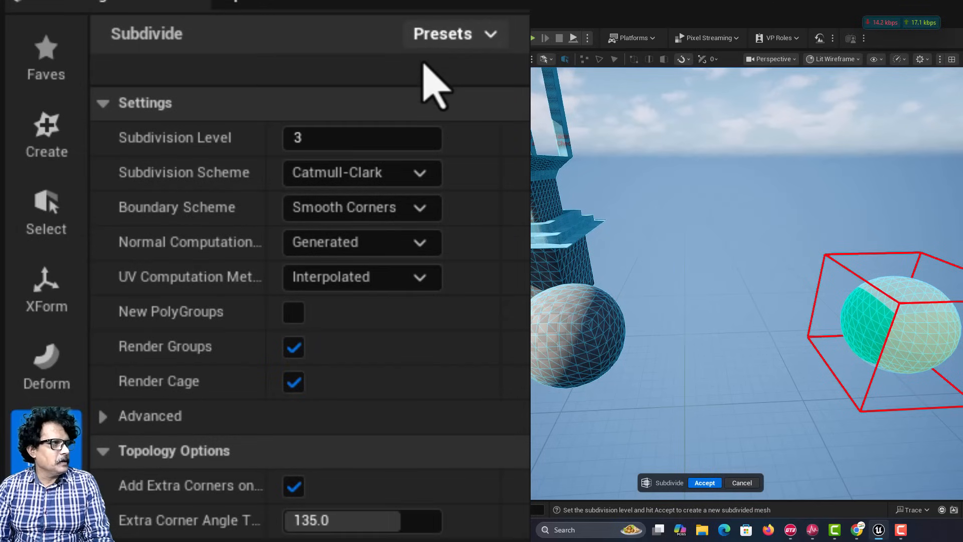
click(401, 186)
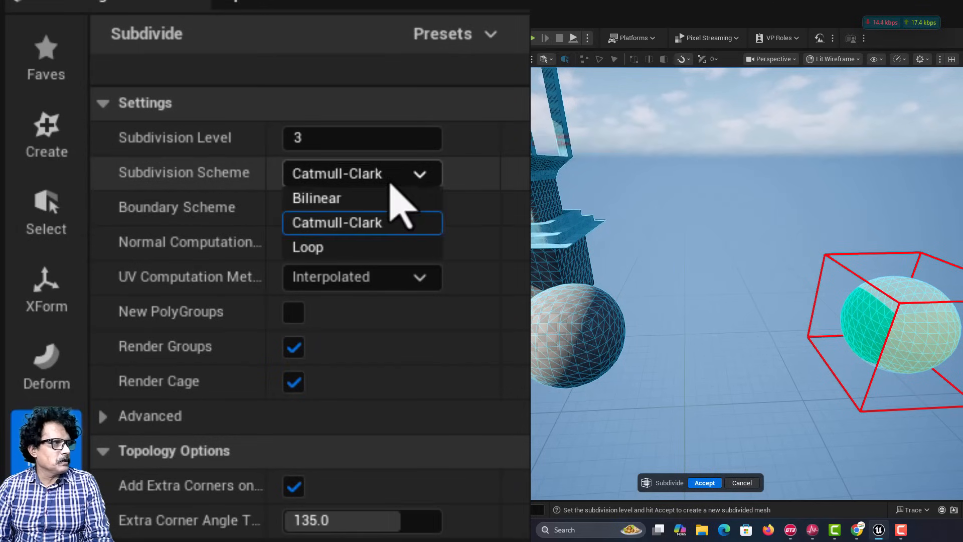
click(381, 203)
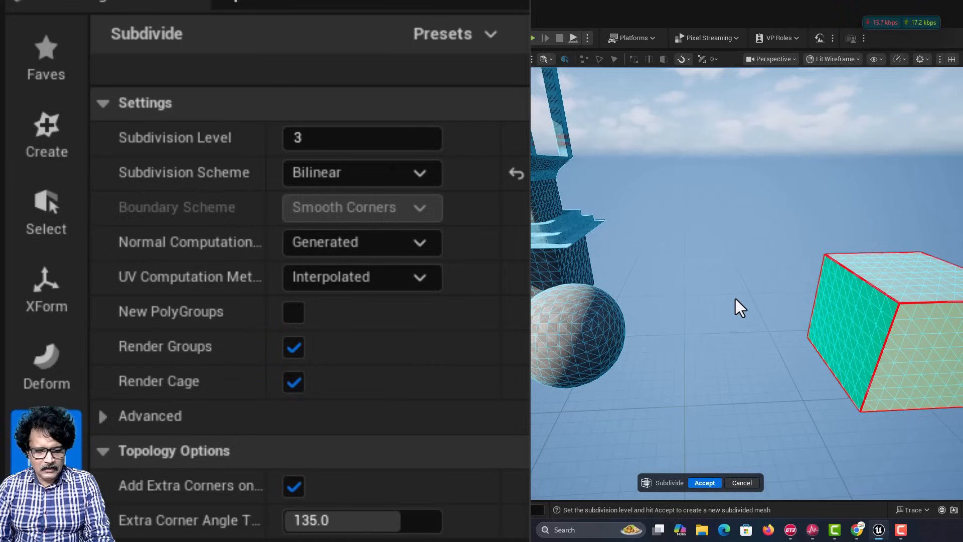
key(Right)
key(Left)
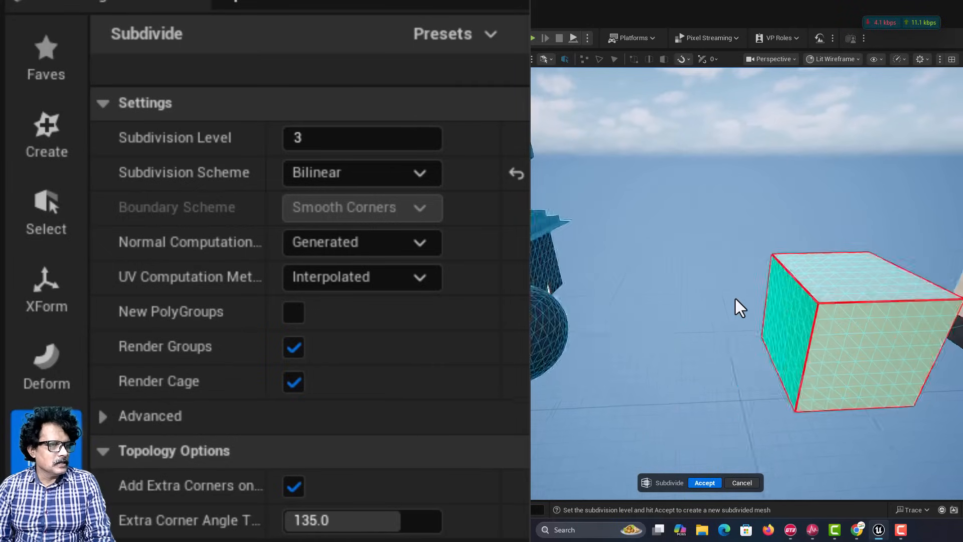
right_drag(735, 299, 768, 296)
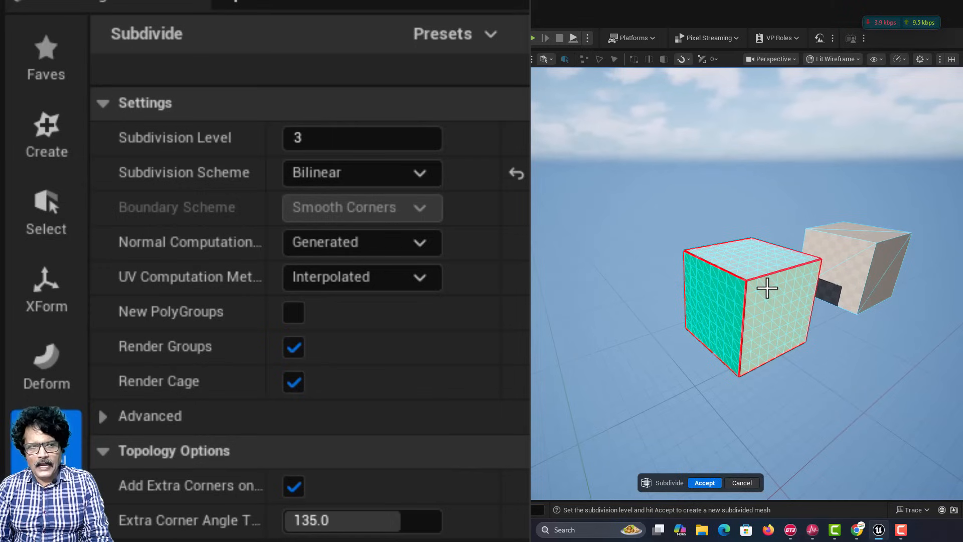
right_drag(767, 288, 704, 448)
click(693, 482)
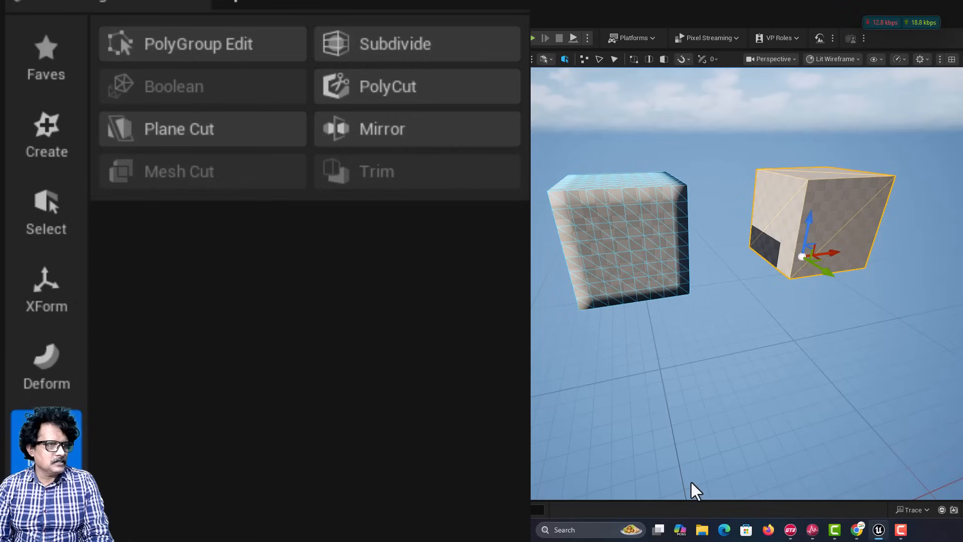
Step: Subdivide the SM_loop box with the Loop scheme at subdivision level 3 and accept the result
click(610, 376)
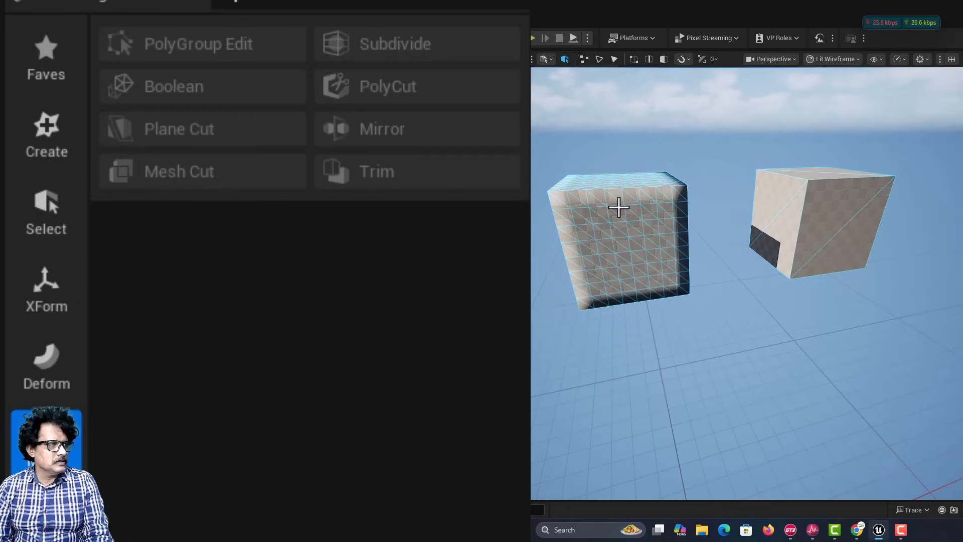
click(827, 219)
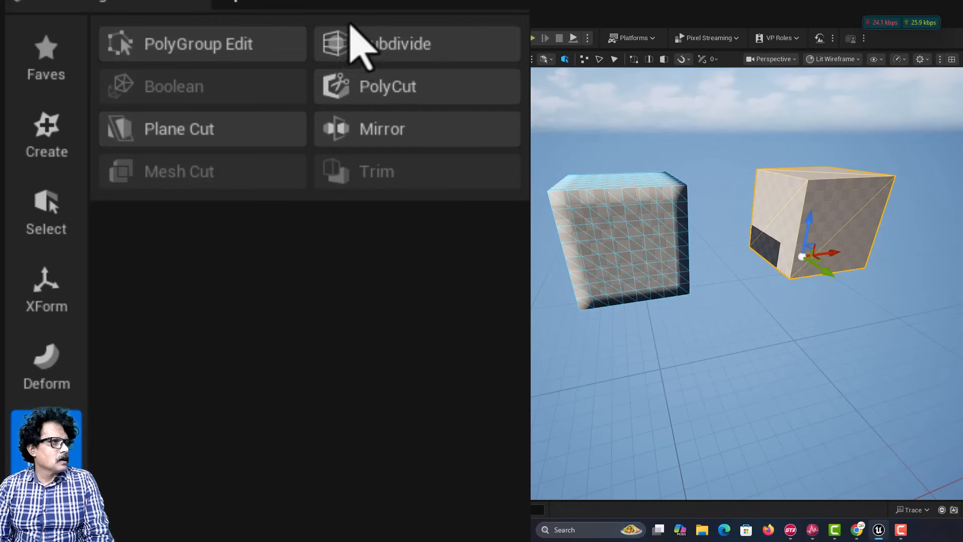
click(354, 42)
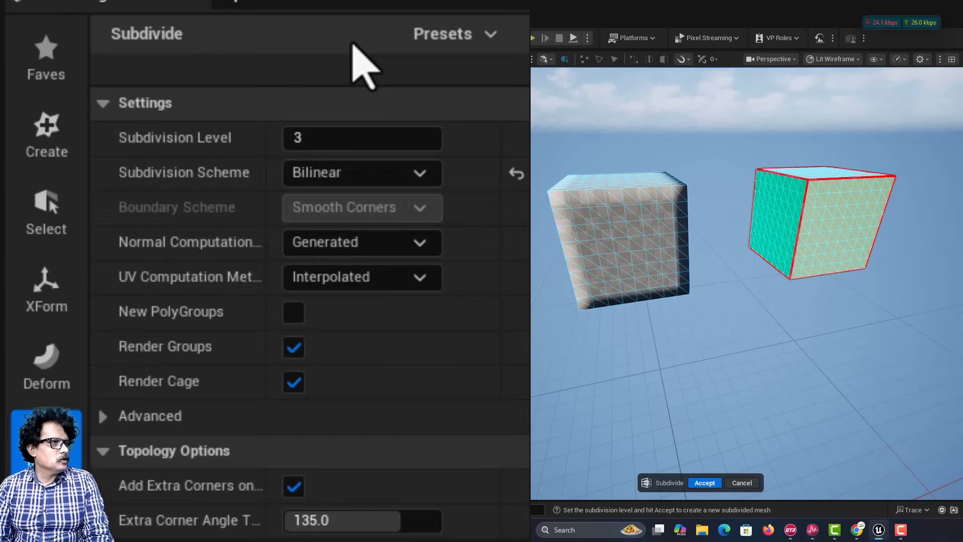
click(379, 177)
click(369, 248)
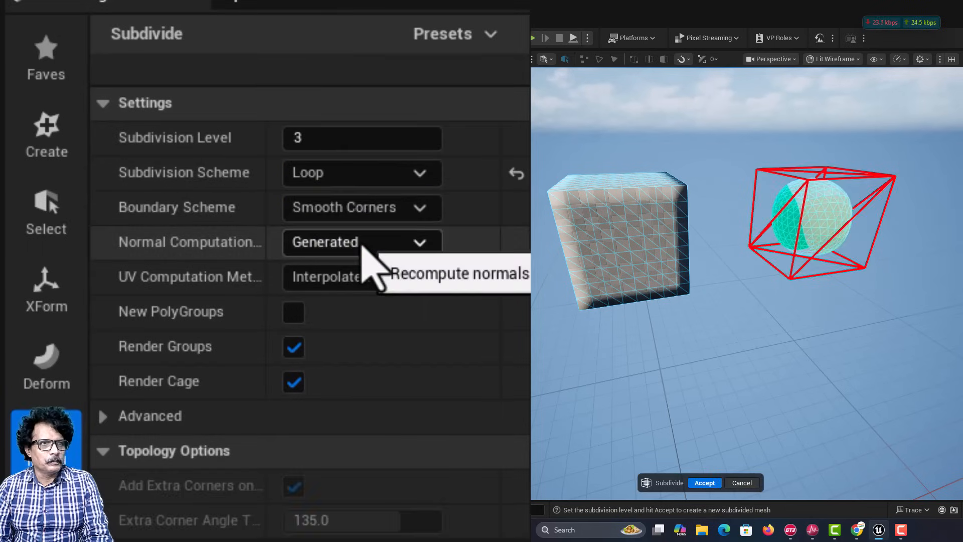
right_drag(712, 281, 765, 284)
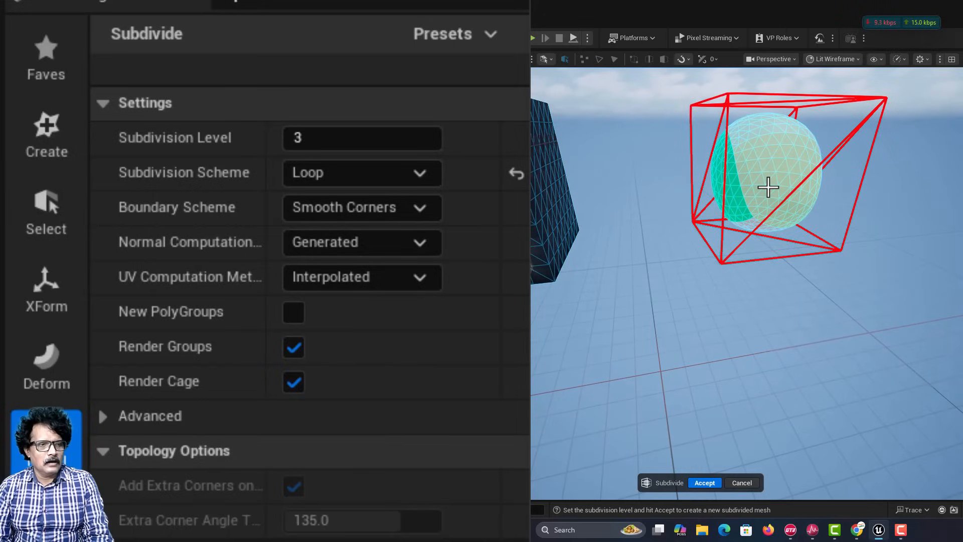
click(705, 484)
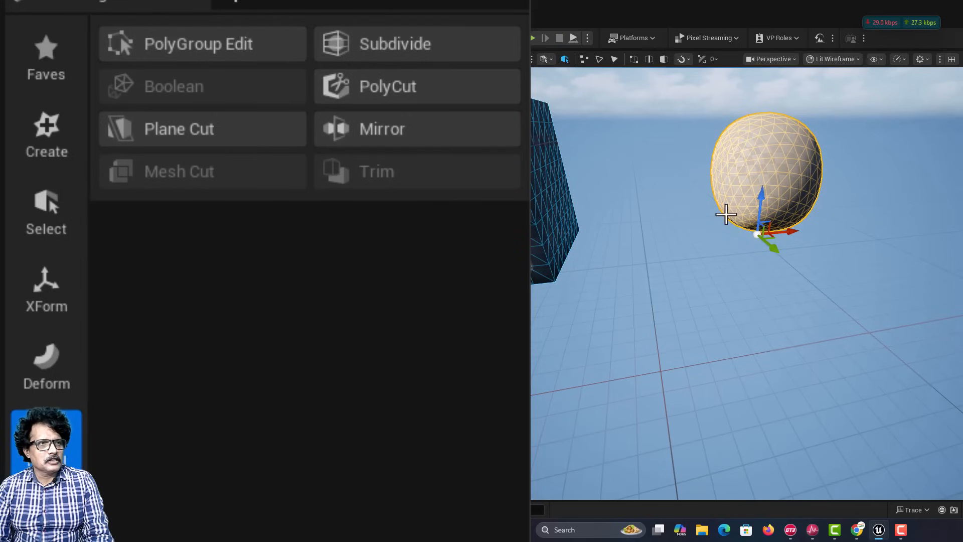
Step: Compare the wireframes of the three subdivided boxes SM_Catmul, SM_Bilinear and SM_loop
key(a)
right_drag(726, 214, 726, 215)
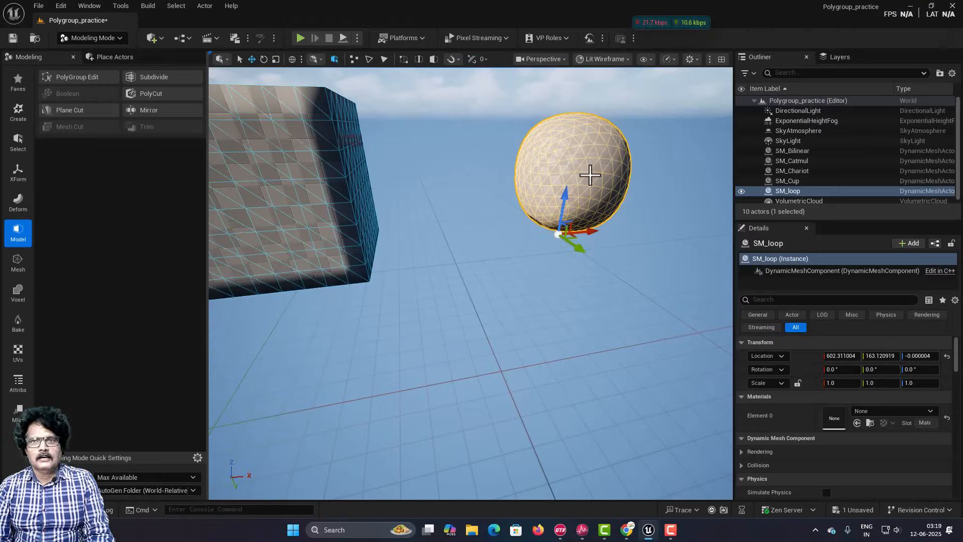
key(a)
key(s)
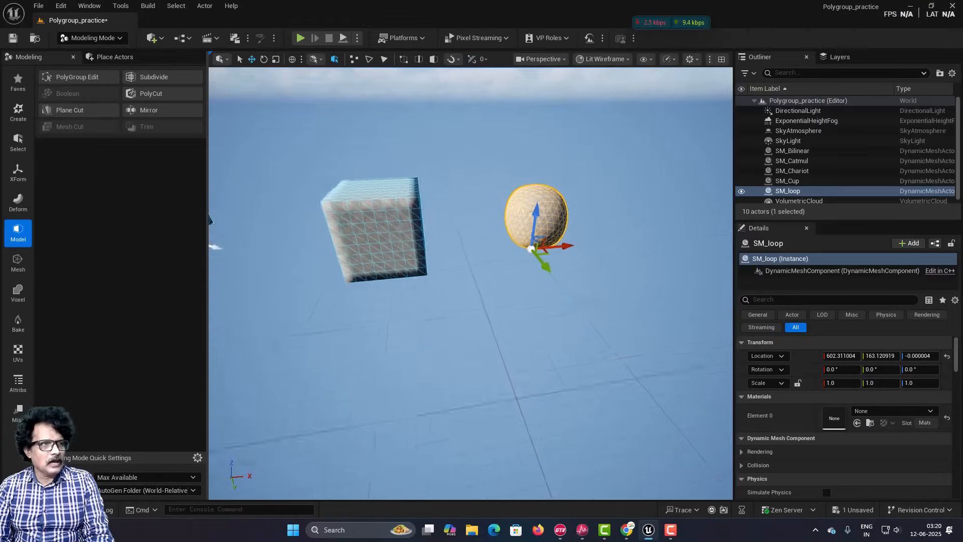
key(a)
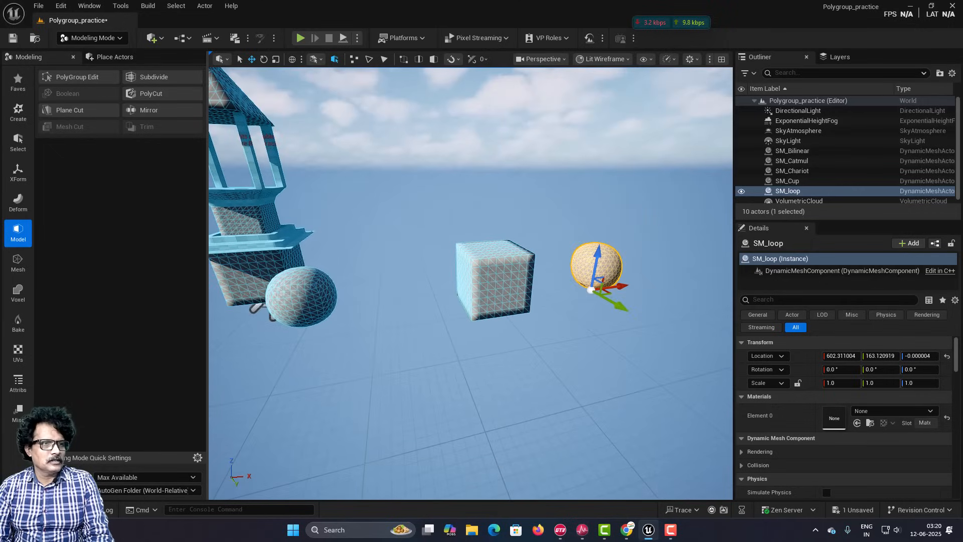